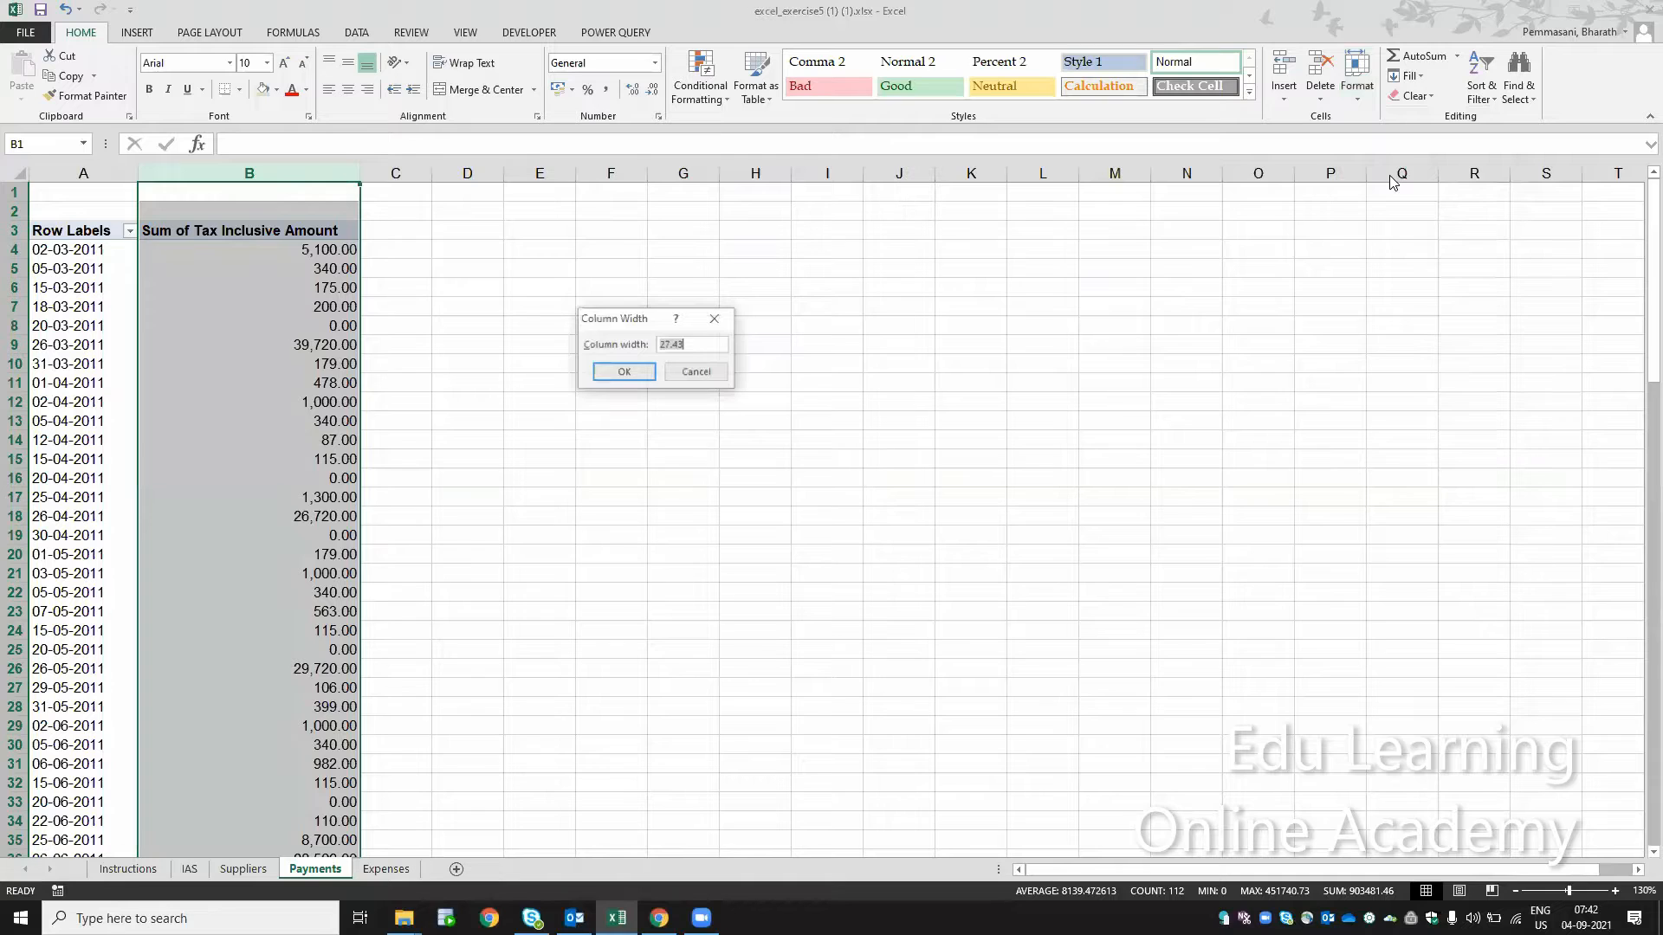
Step: Set the width of column B to 16, and wrap and center its heading in cell B3
text(16)
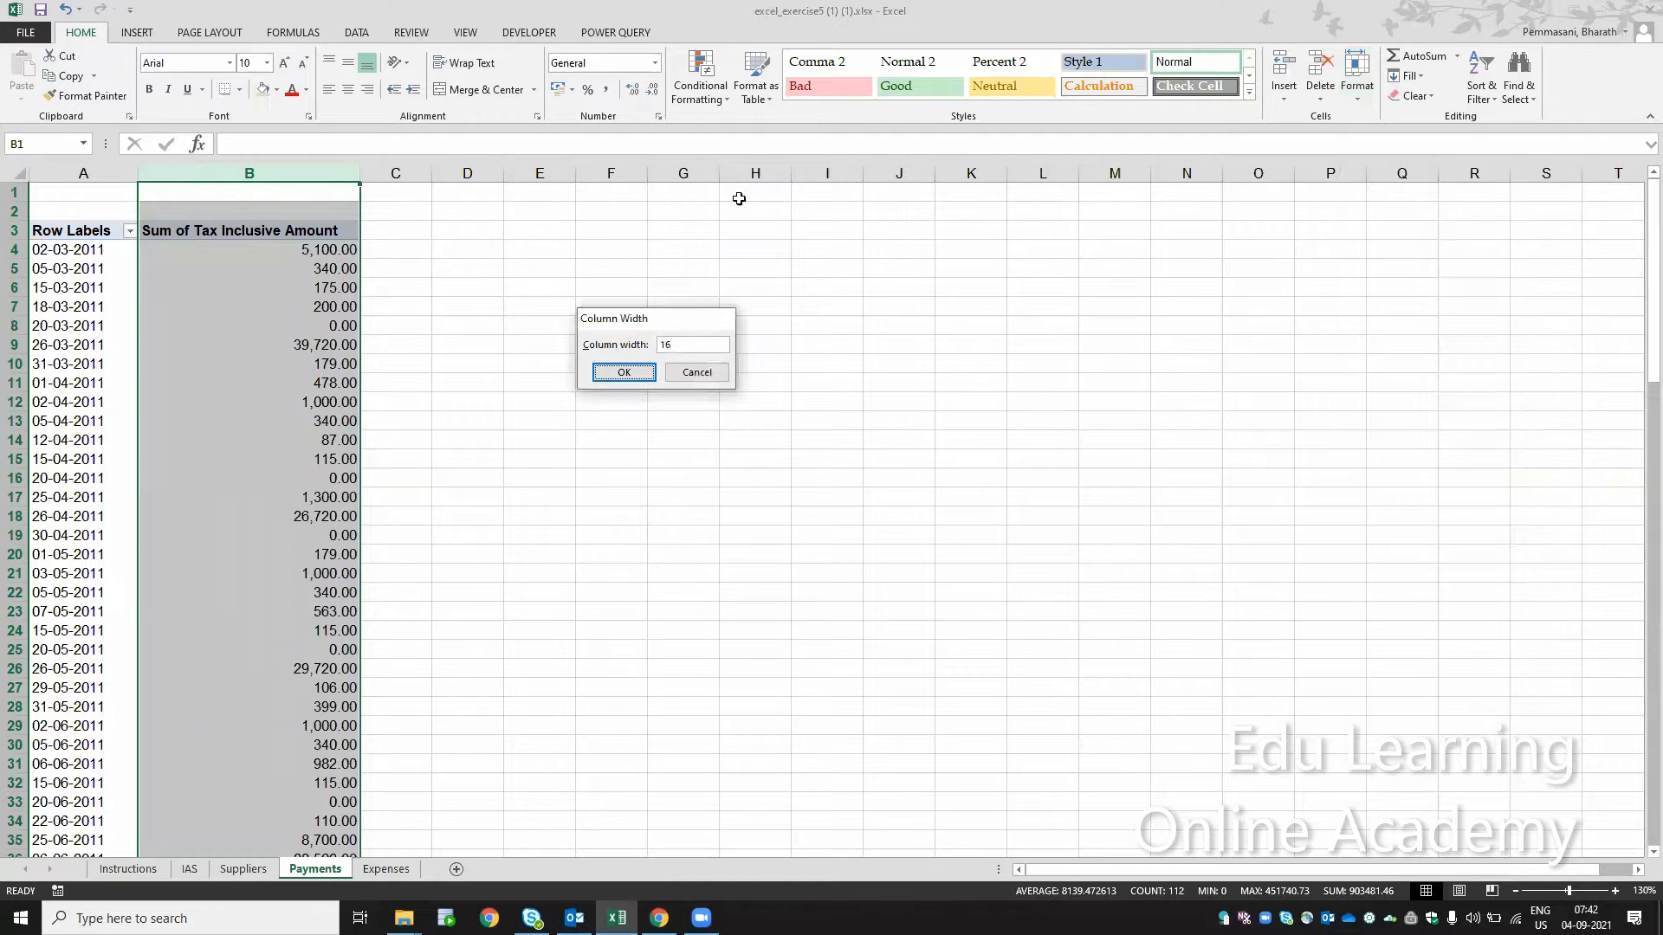
key(Return)
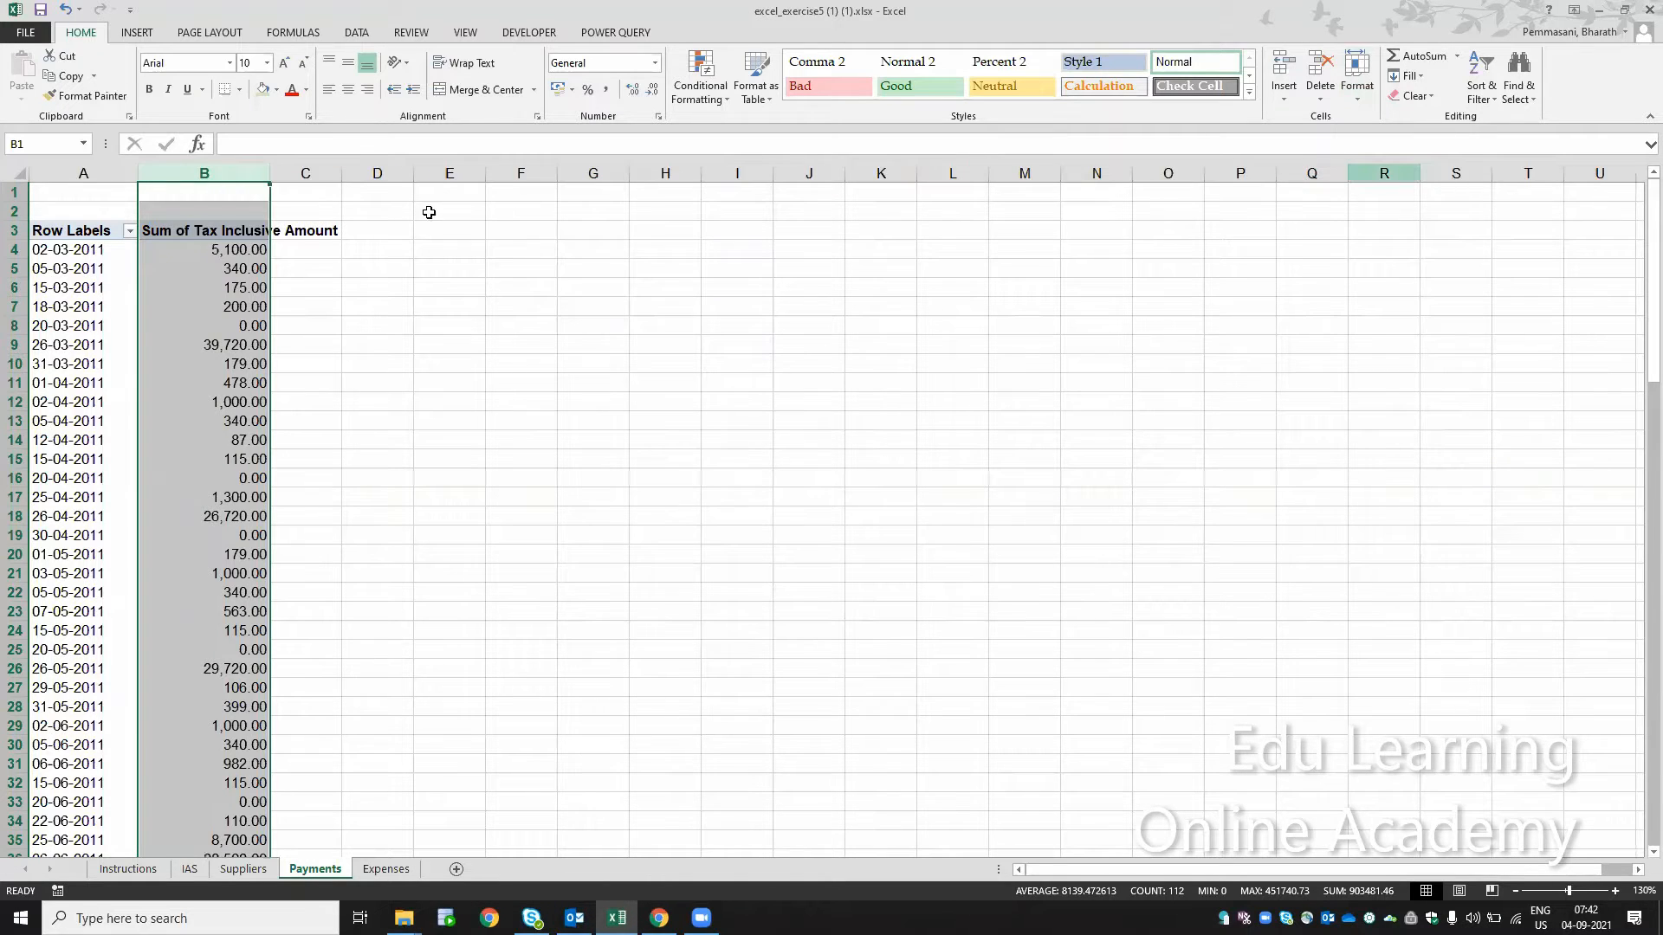
click(243, 231)
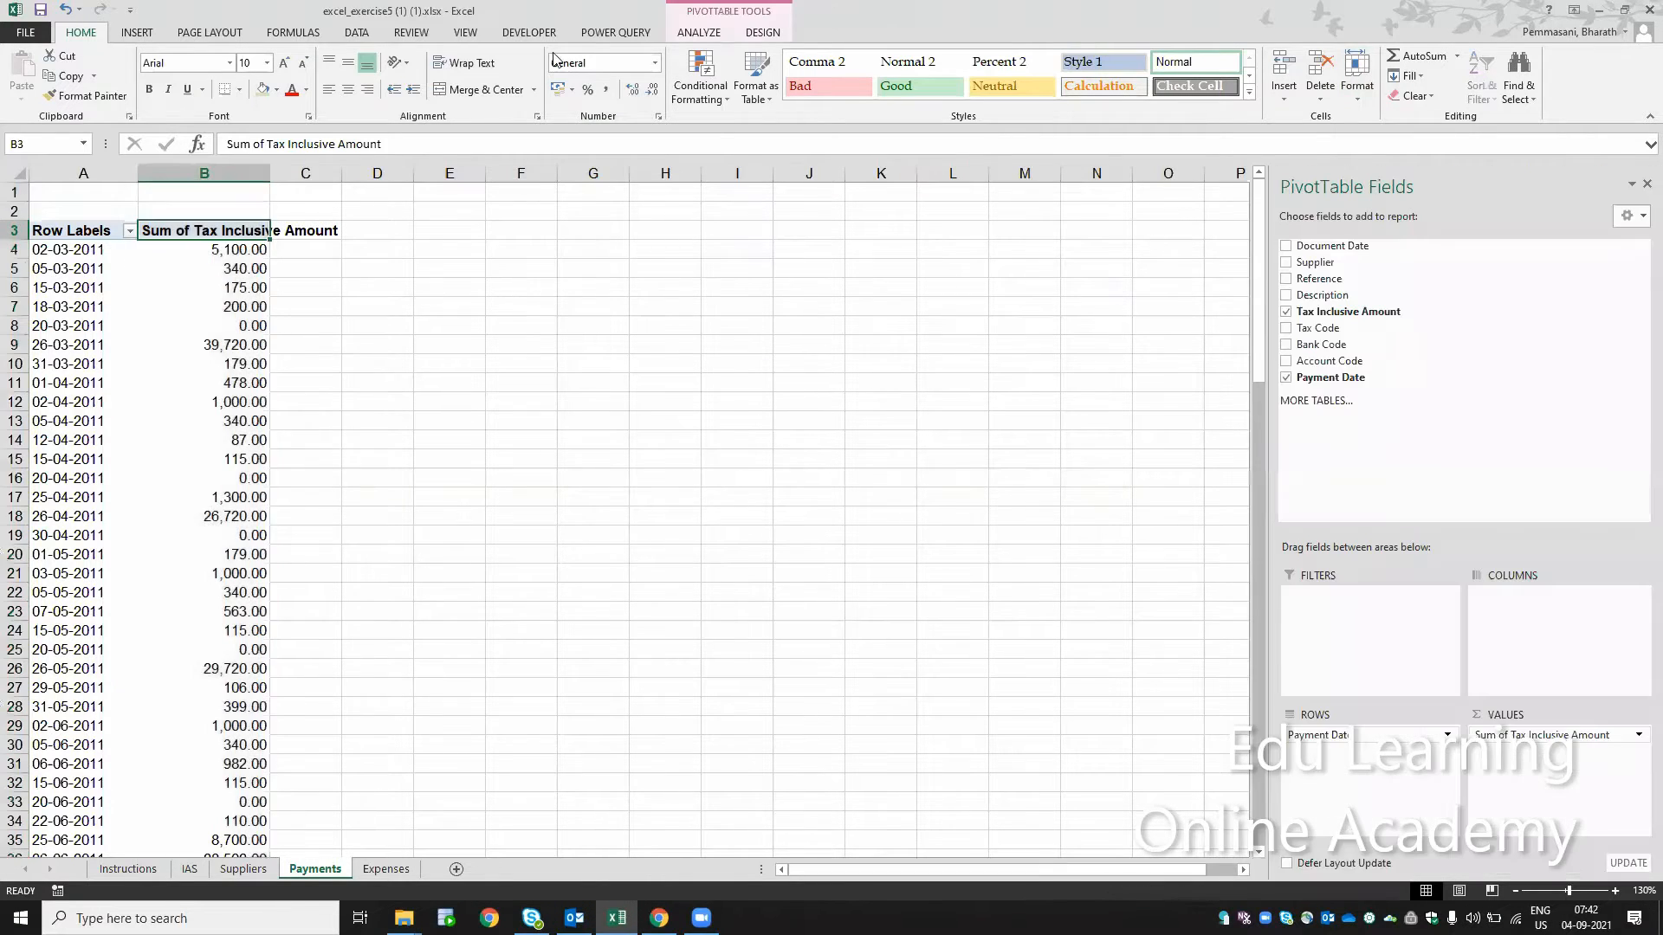
click(465, 67)
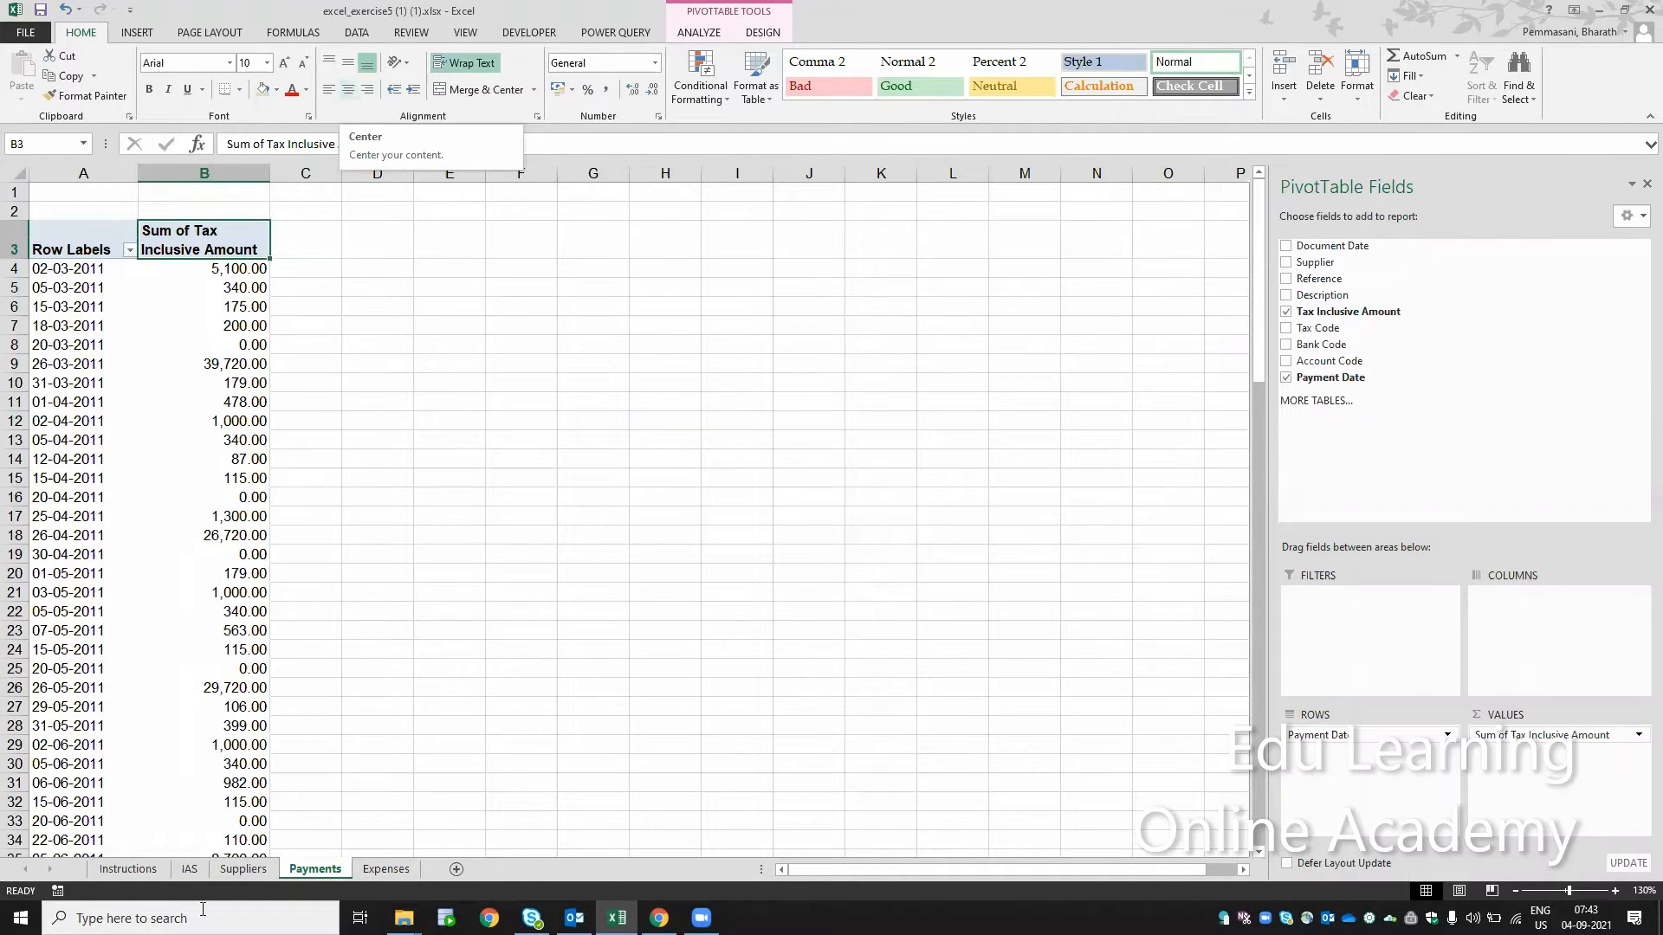
click(348, 85)
Step: Review steps 6 to 9 on the Instructions sheet, and turn off autofitting column widths on update for the Payments pivot table
click(130, 869)
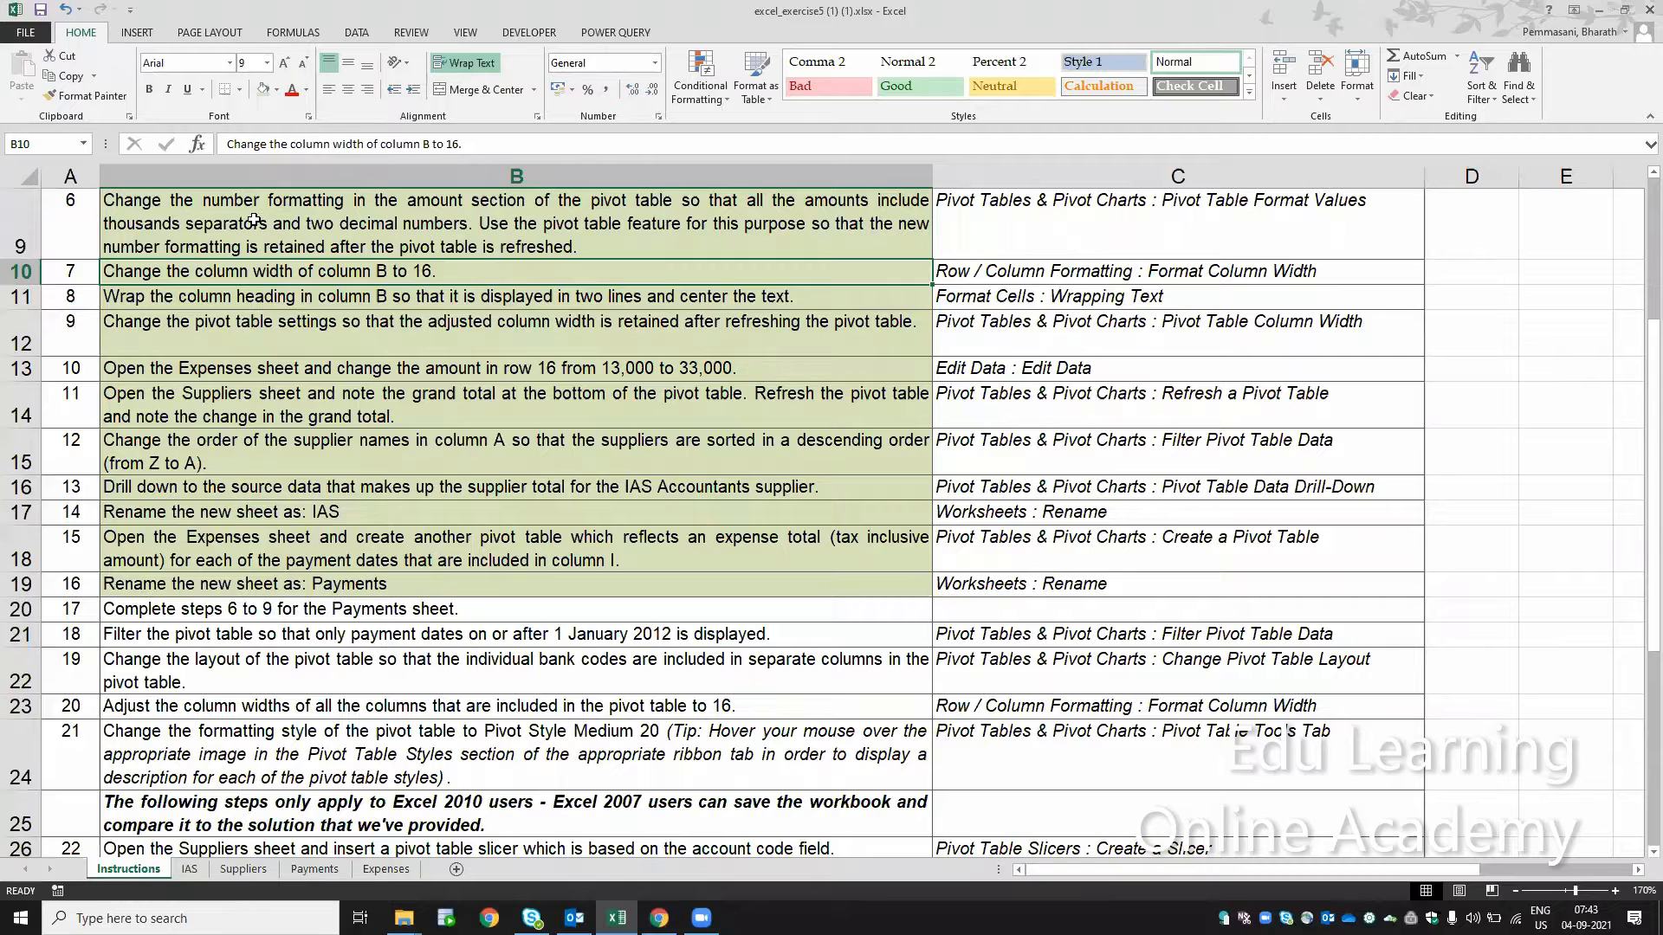
click(254, 221)
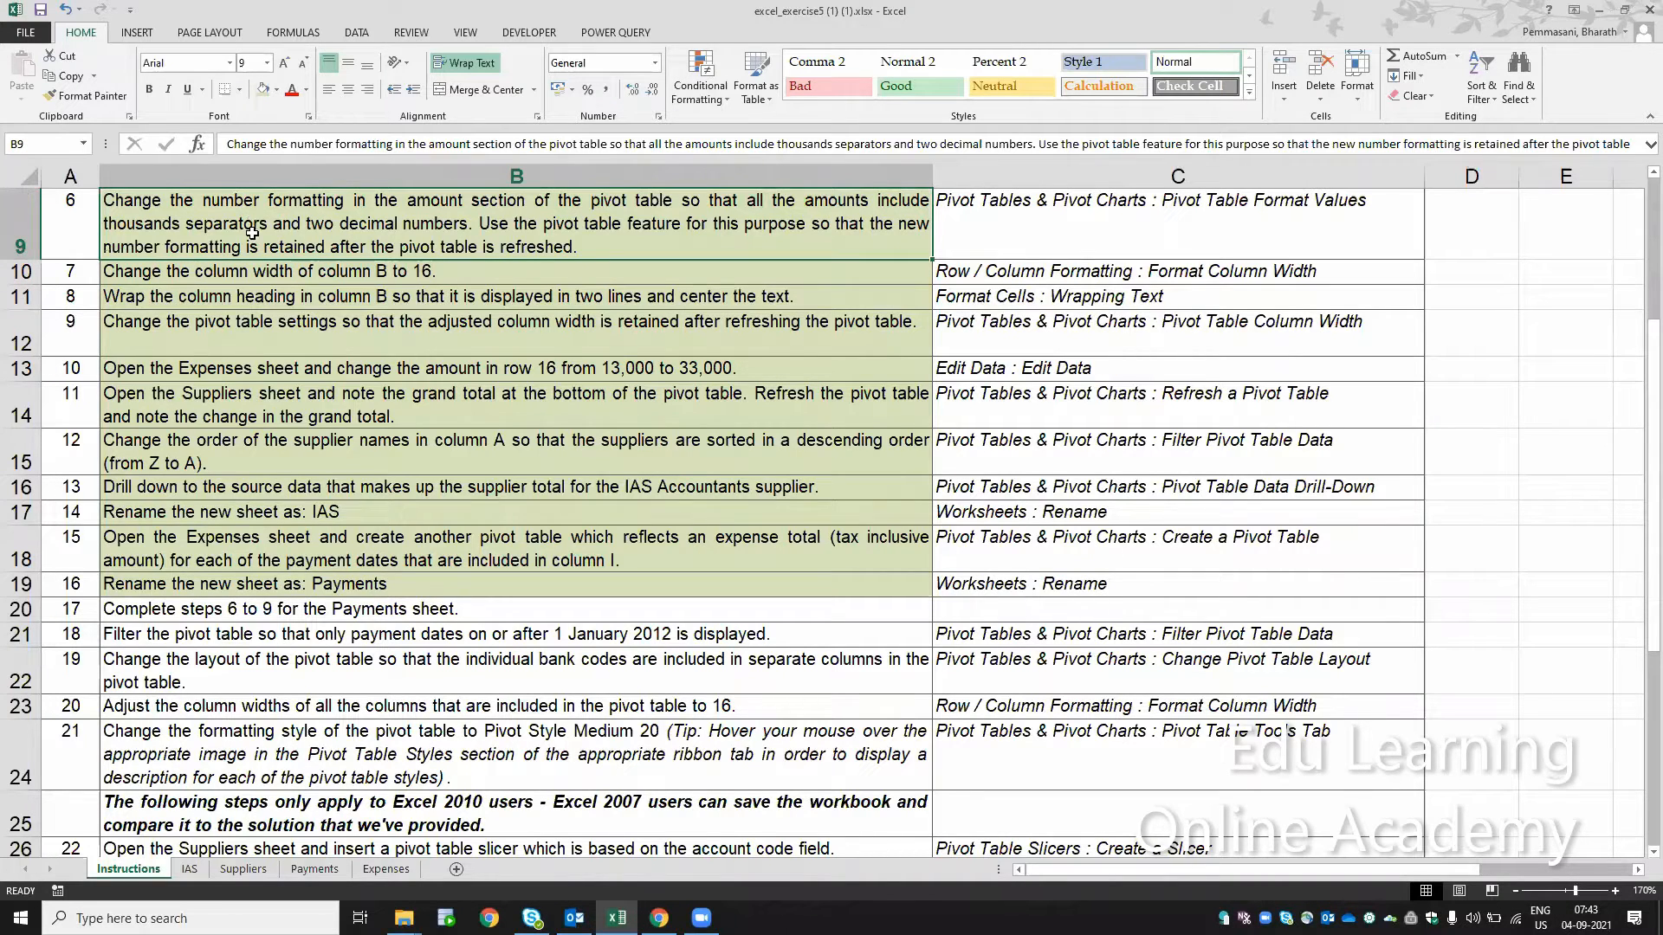
click(248, 273)
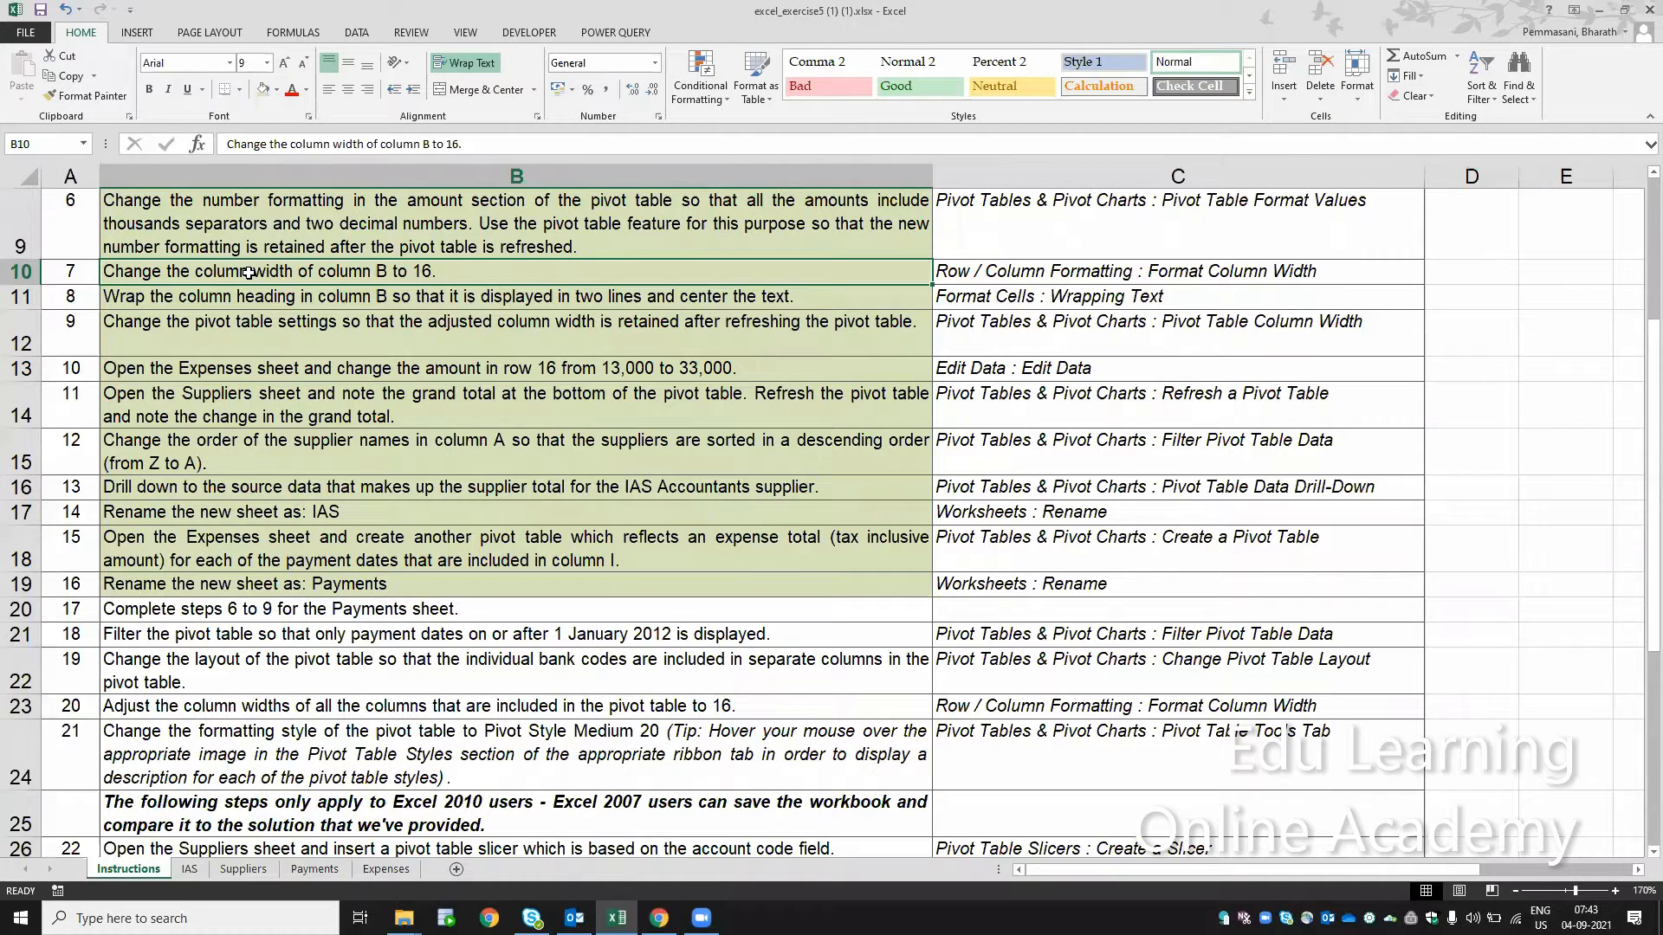
click(281, 302)
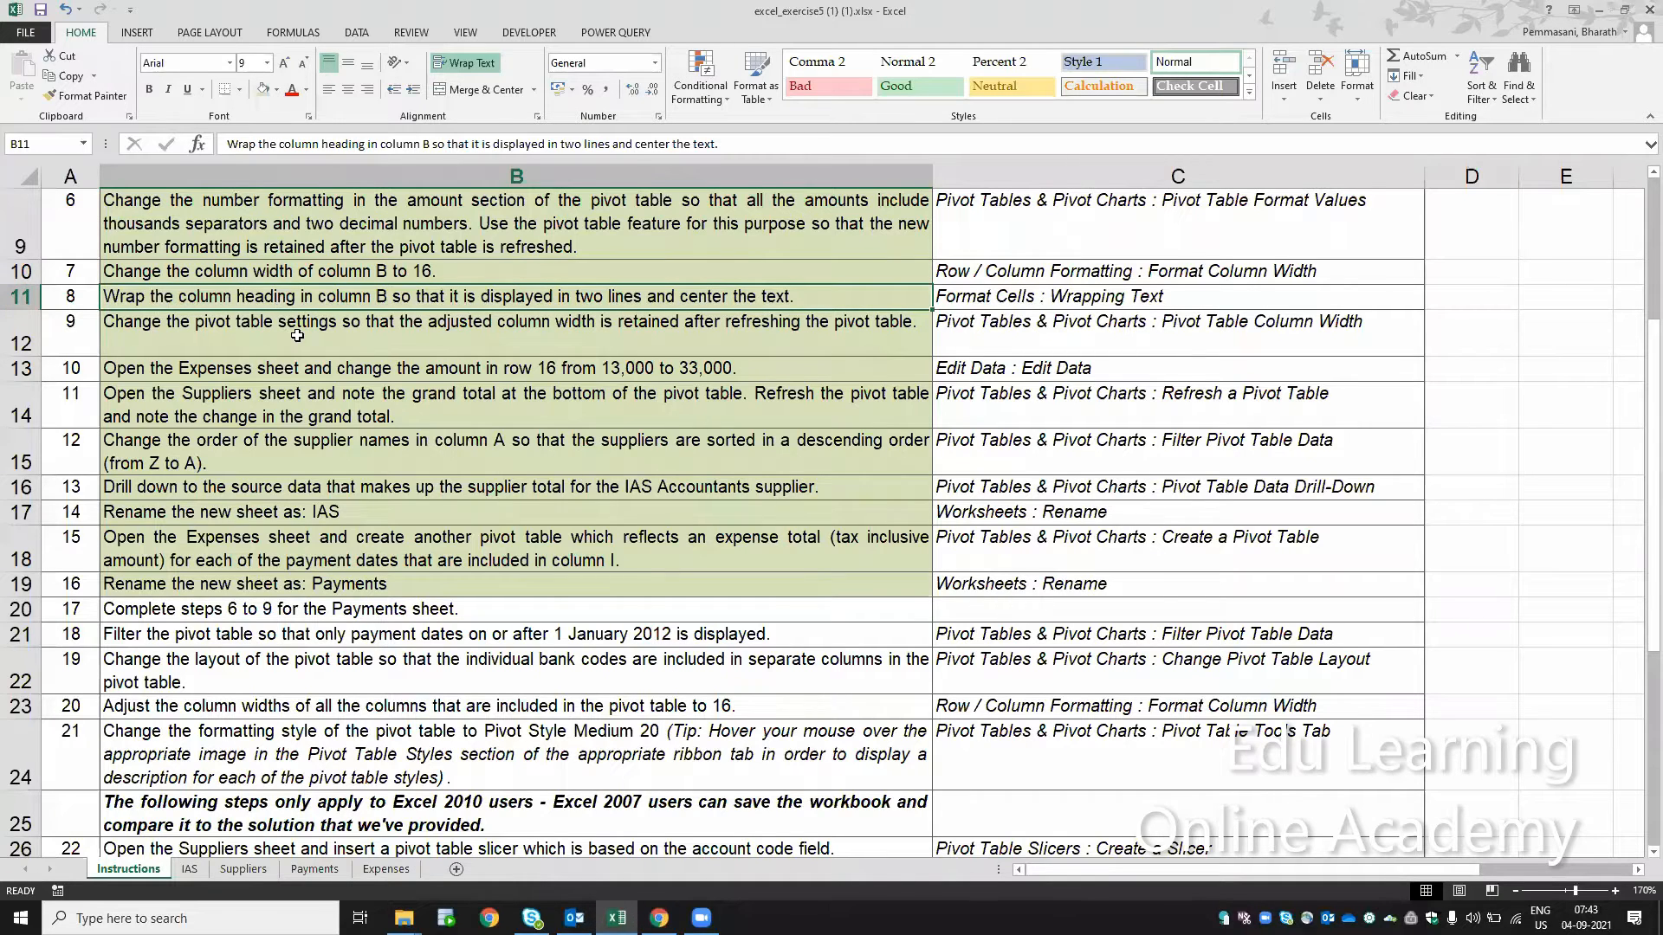
click(297, 335)
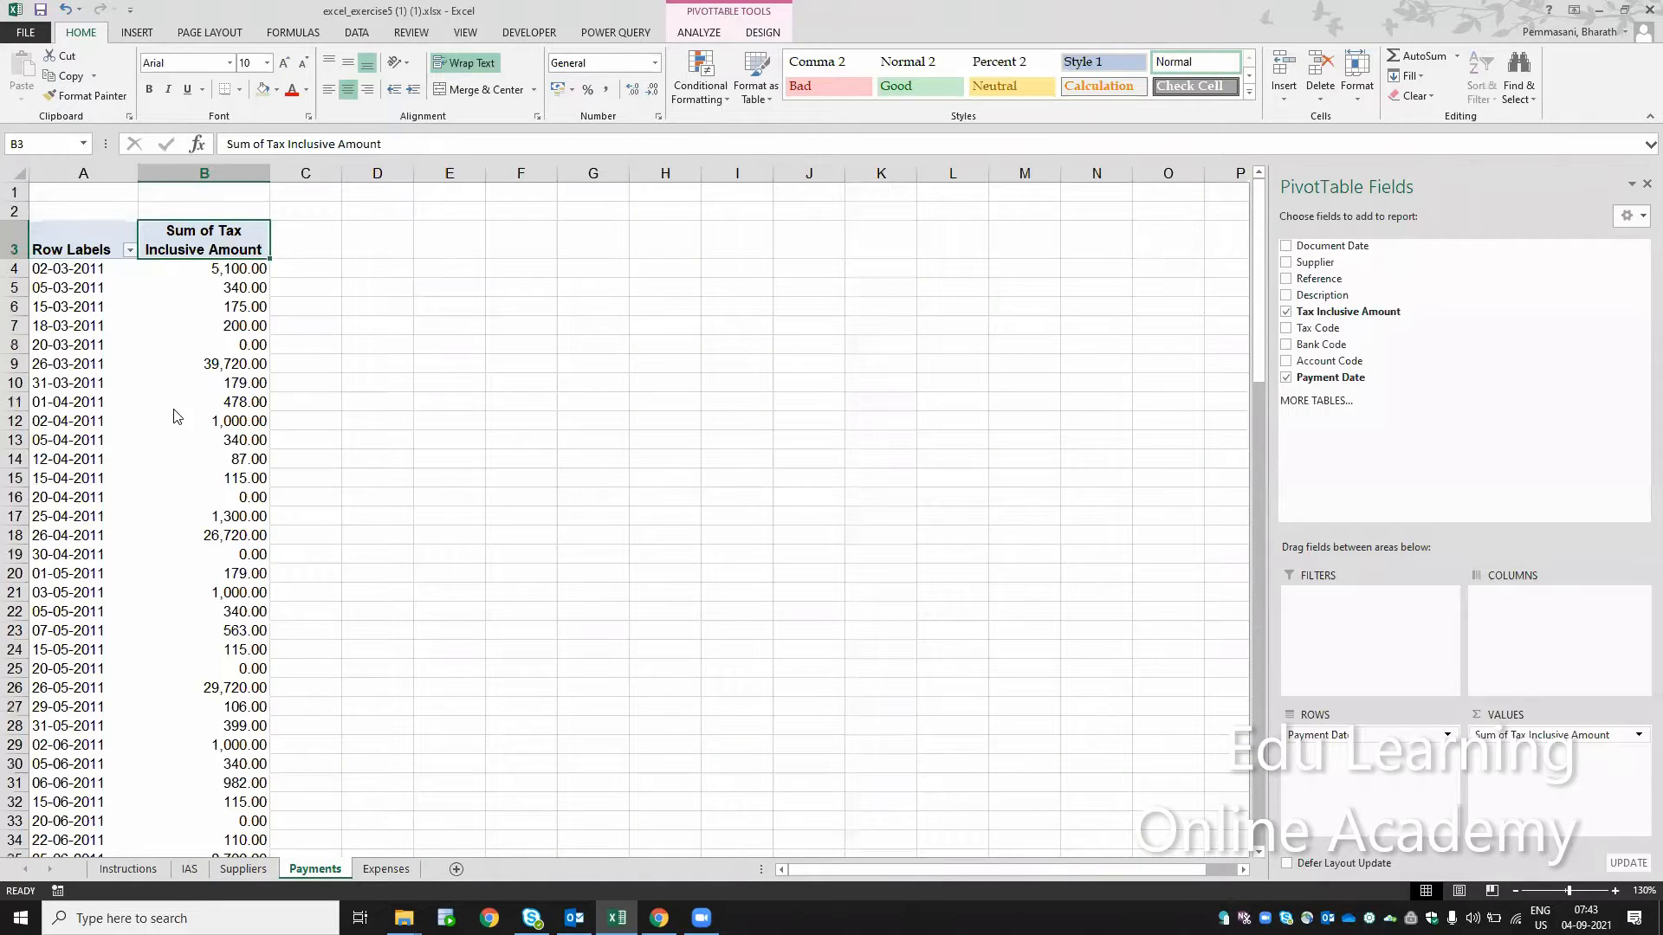
right_click(175, 411)
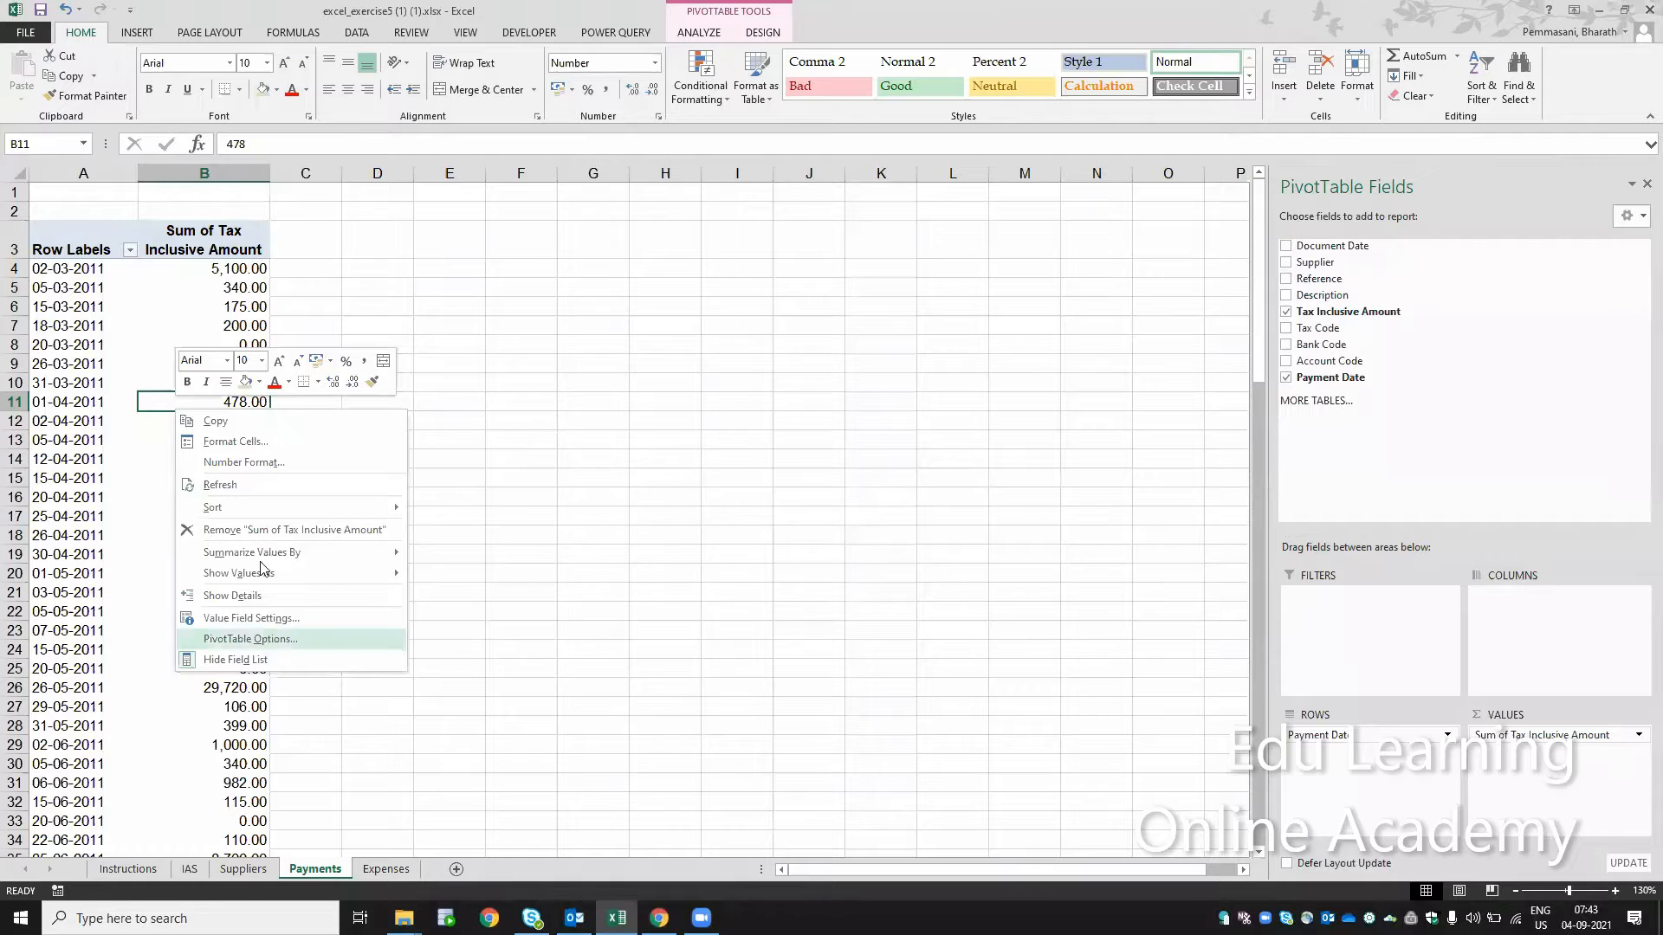
click(271, 641)
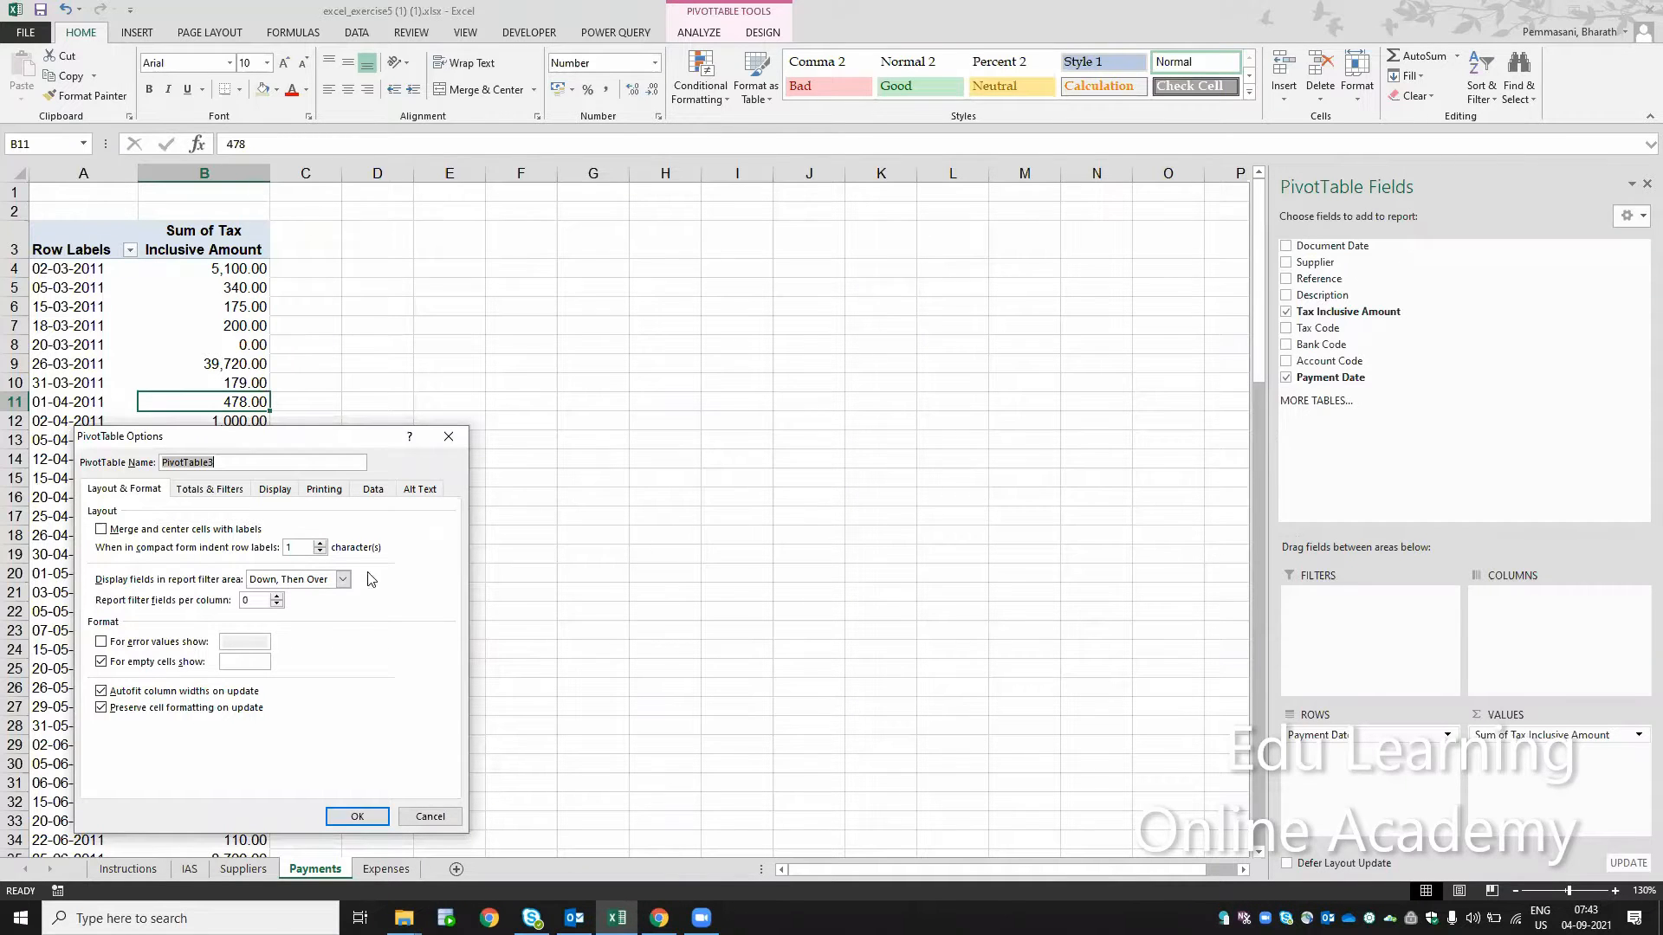
click(196, 693)
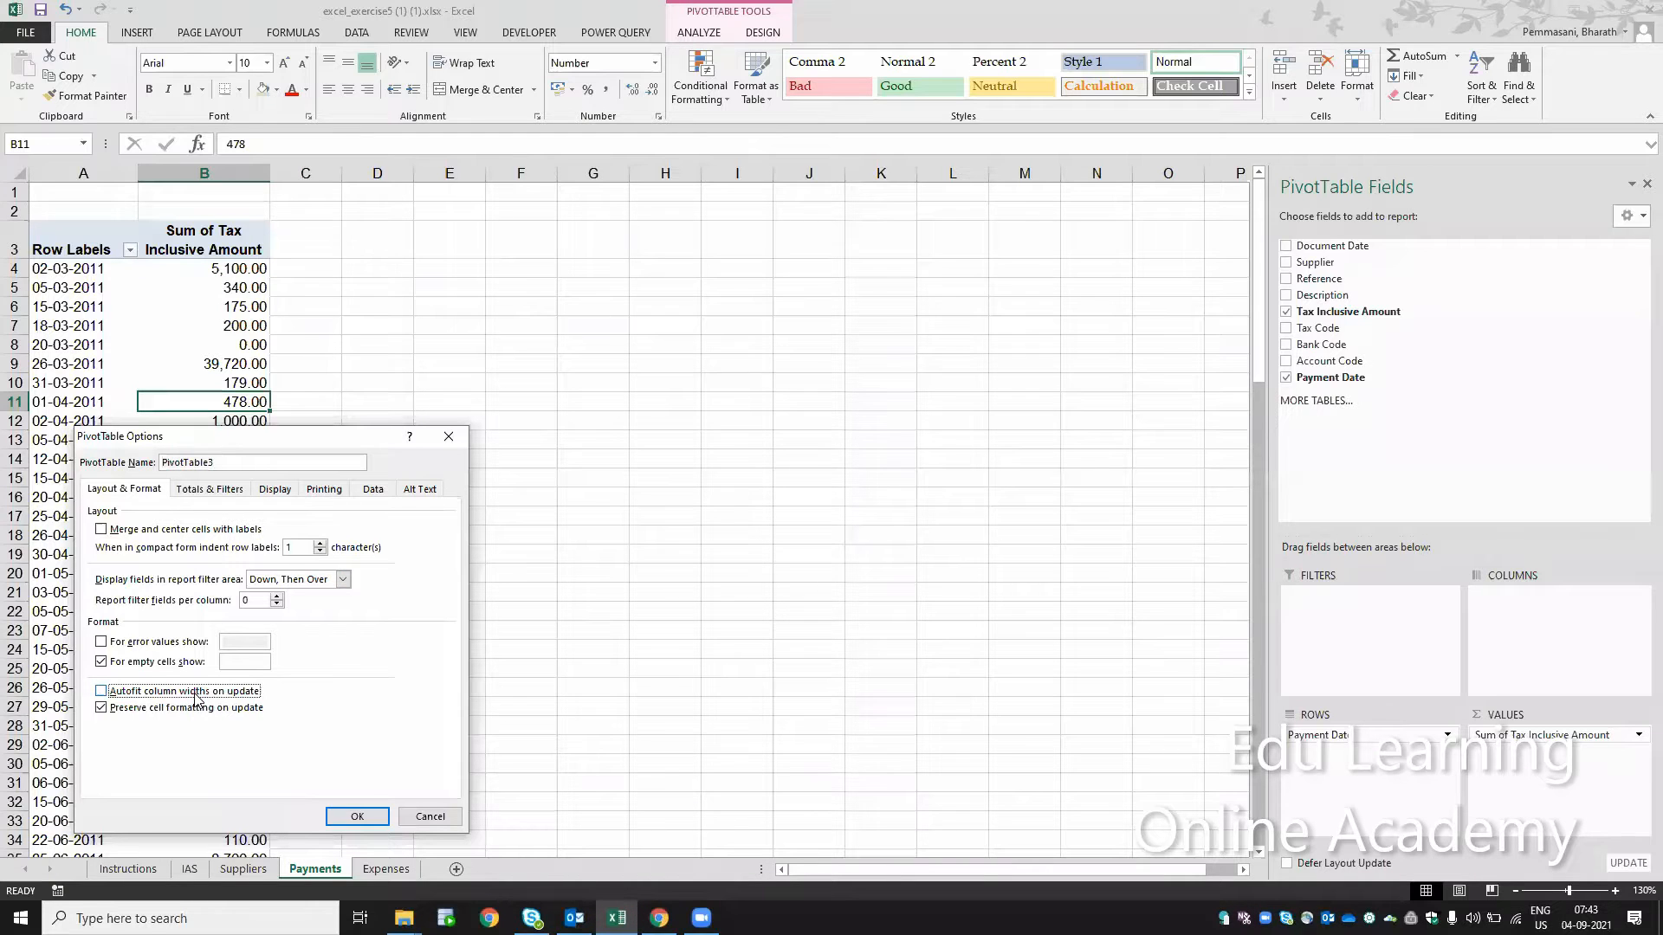
click(357, 817)
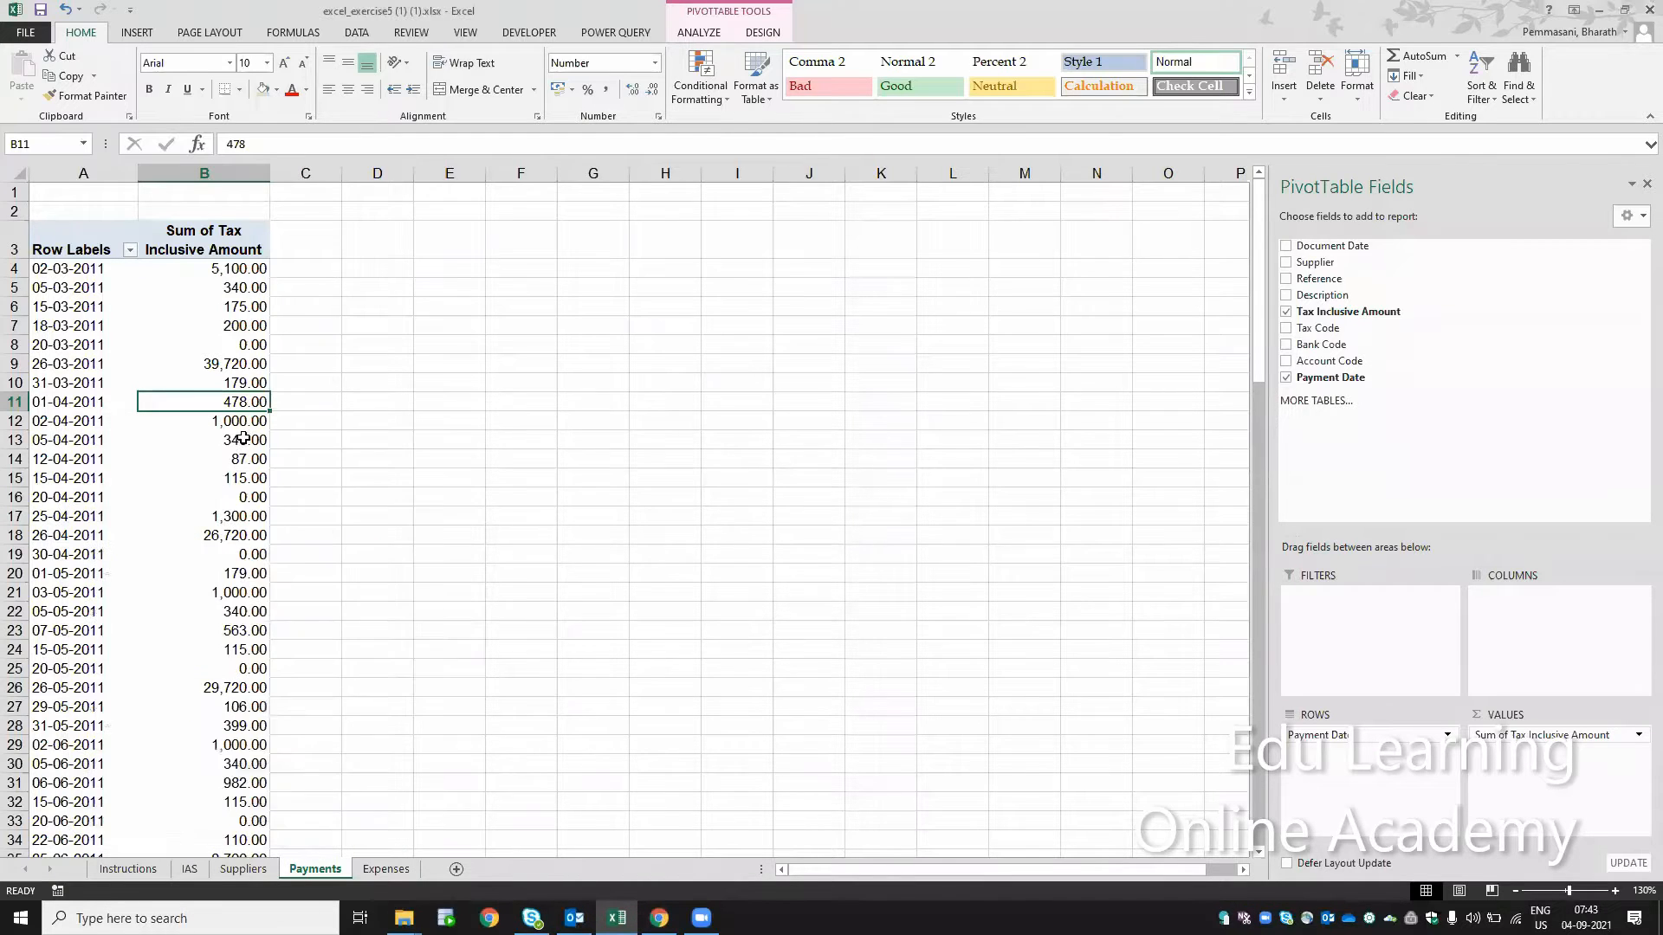
Step: Refresh the Payments pivot table and close the PivotTable Fields pane
click(241, 431)
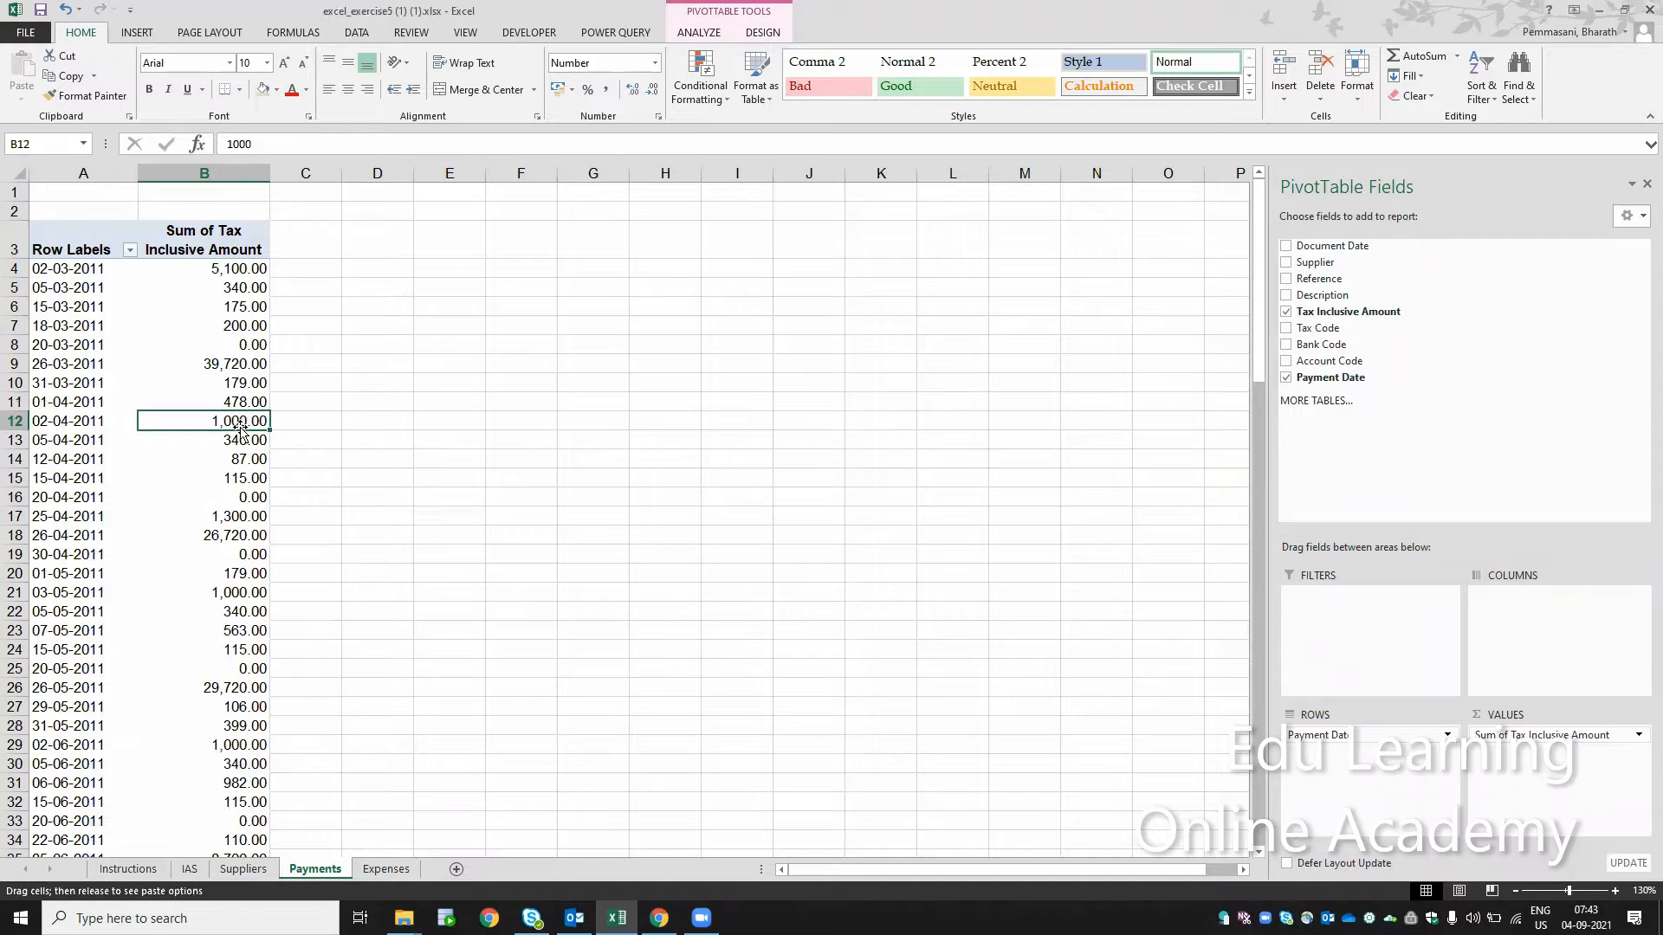
right_click(235, 419)
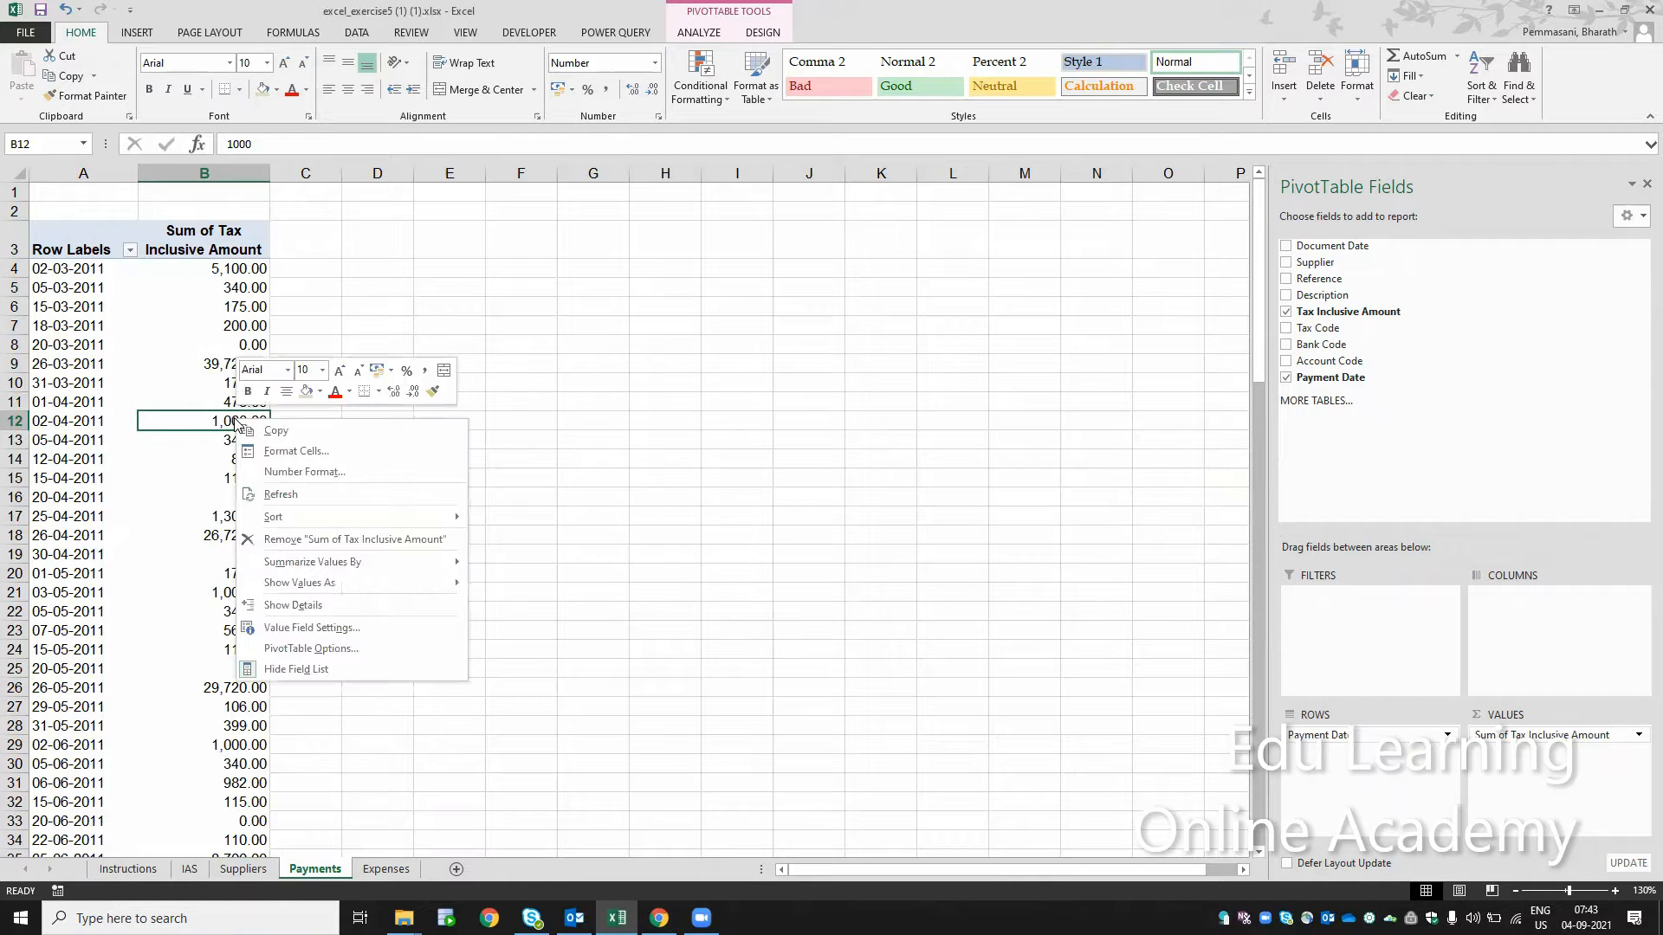
click(296, 484)
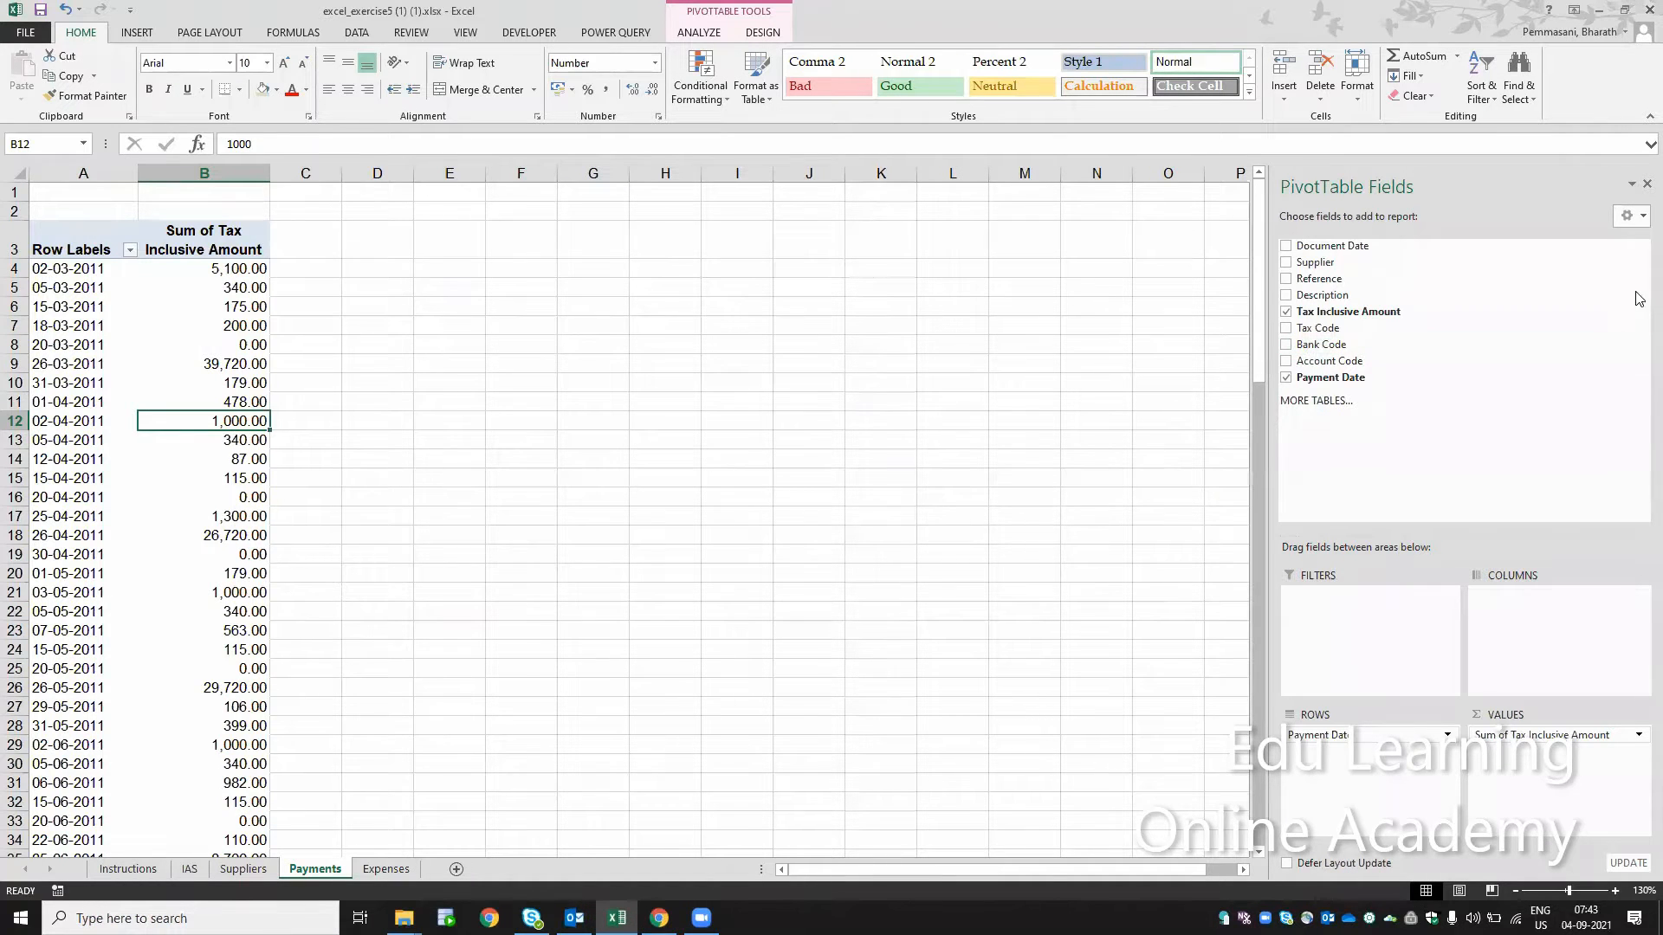
click(1643, 185)
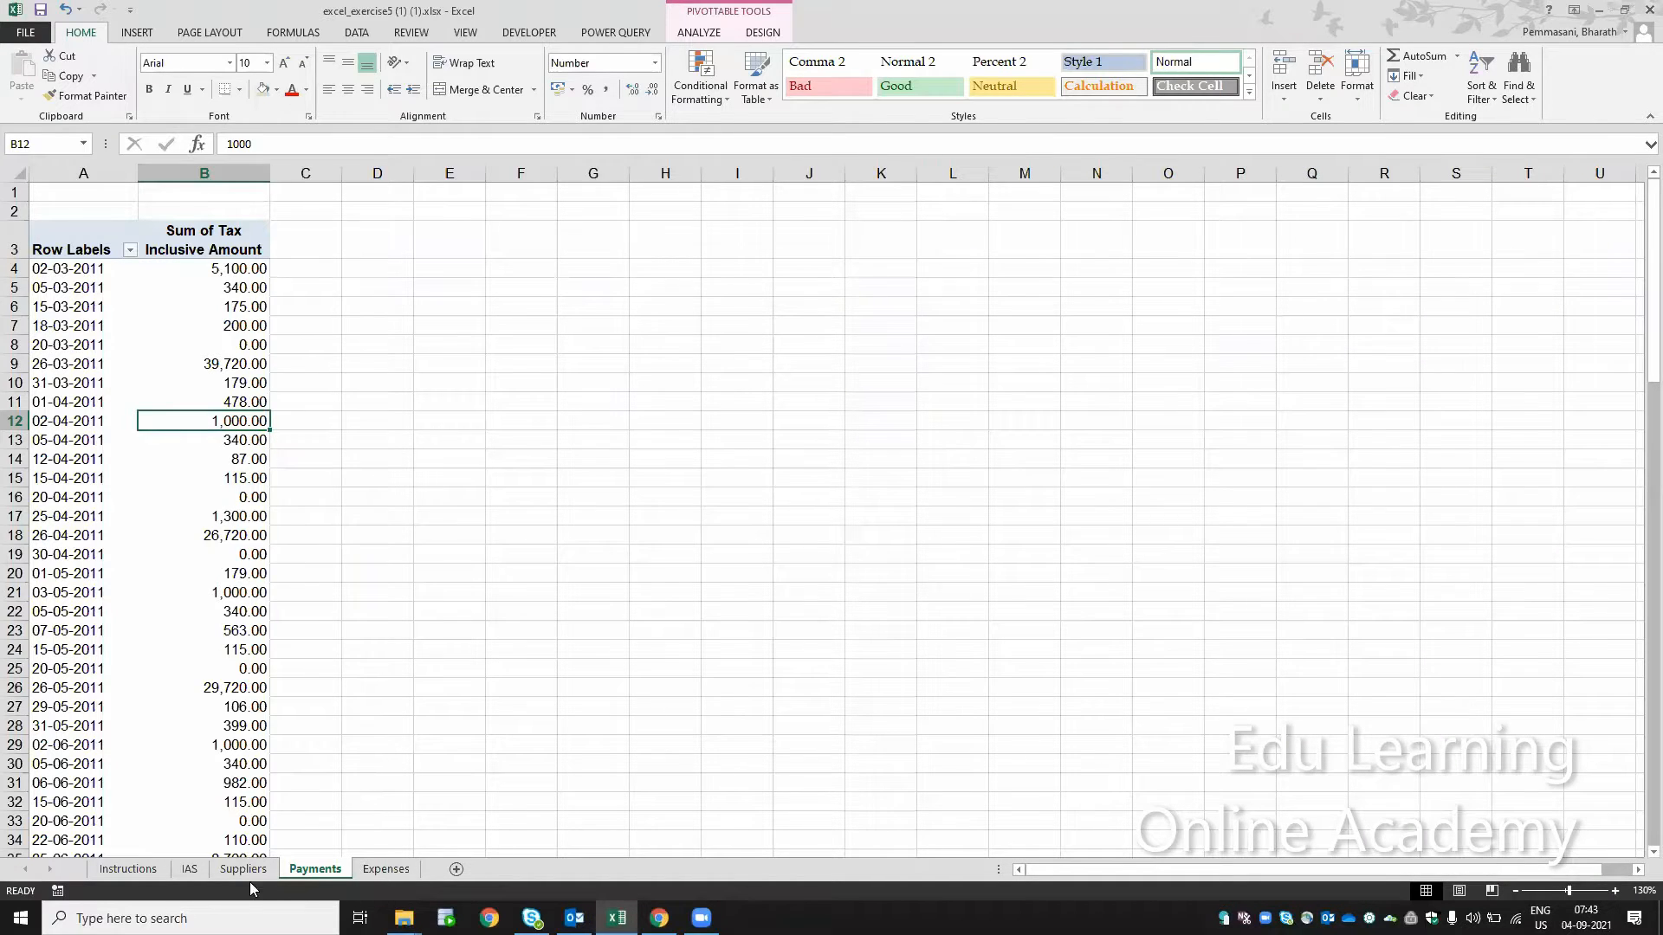
Step: Mark step 17 on the Instructions sheet as completed by filling cell B20 with the same green as the finished steps
click(135, 870)
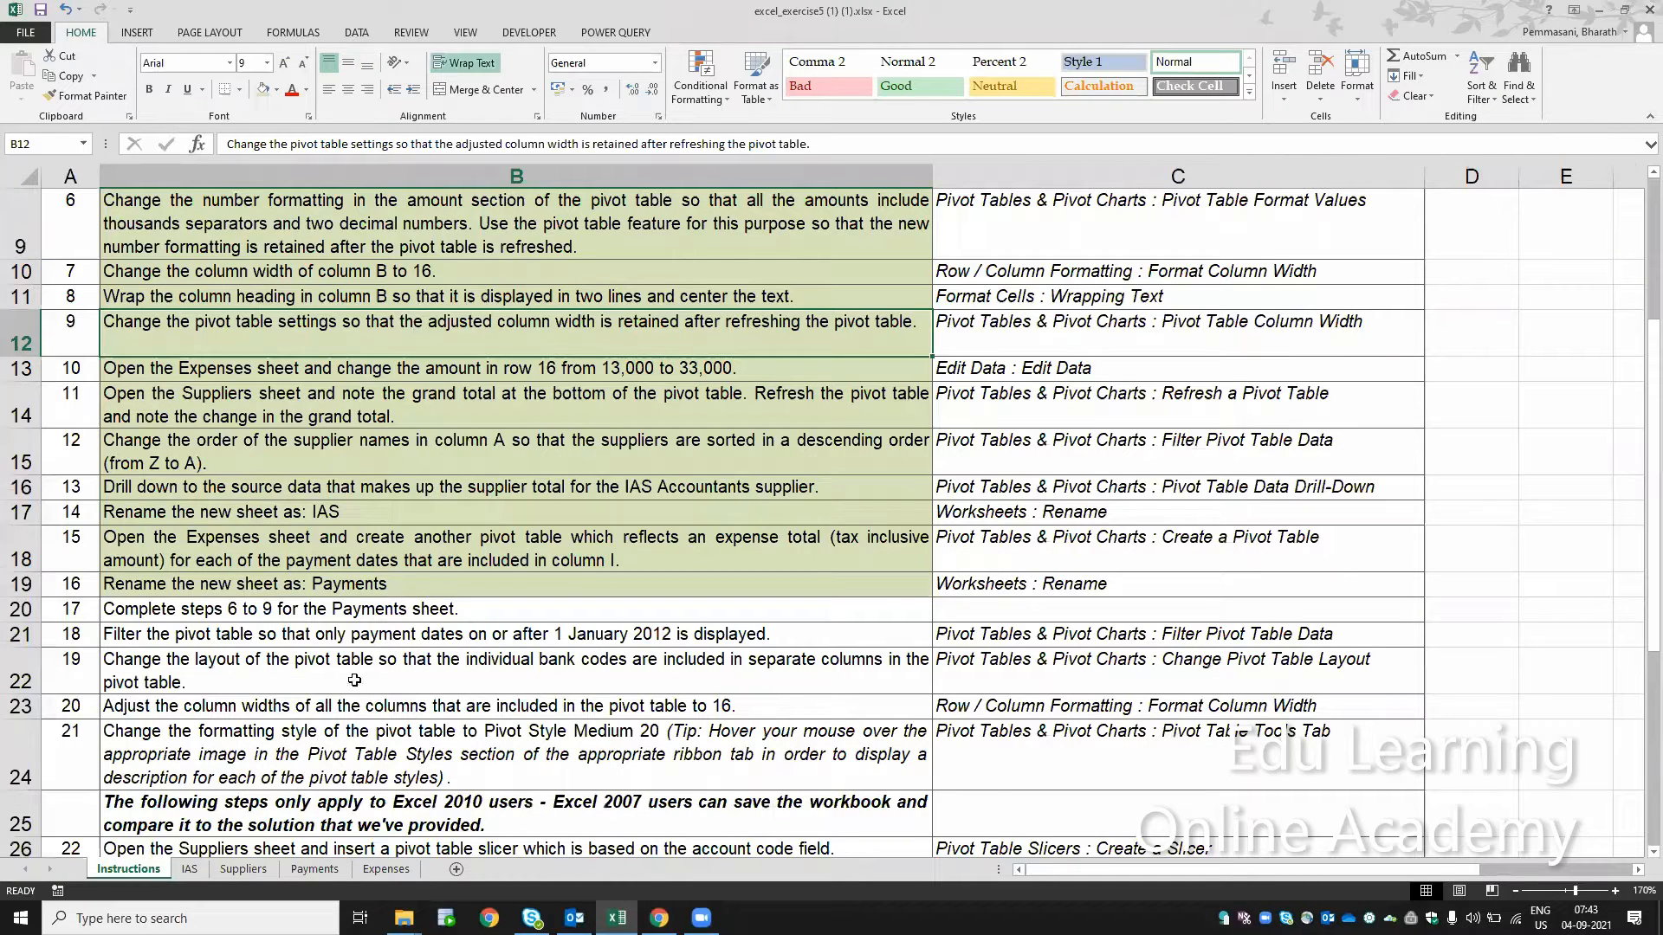
click(319, 614)
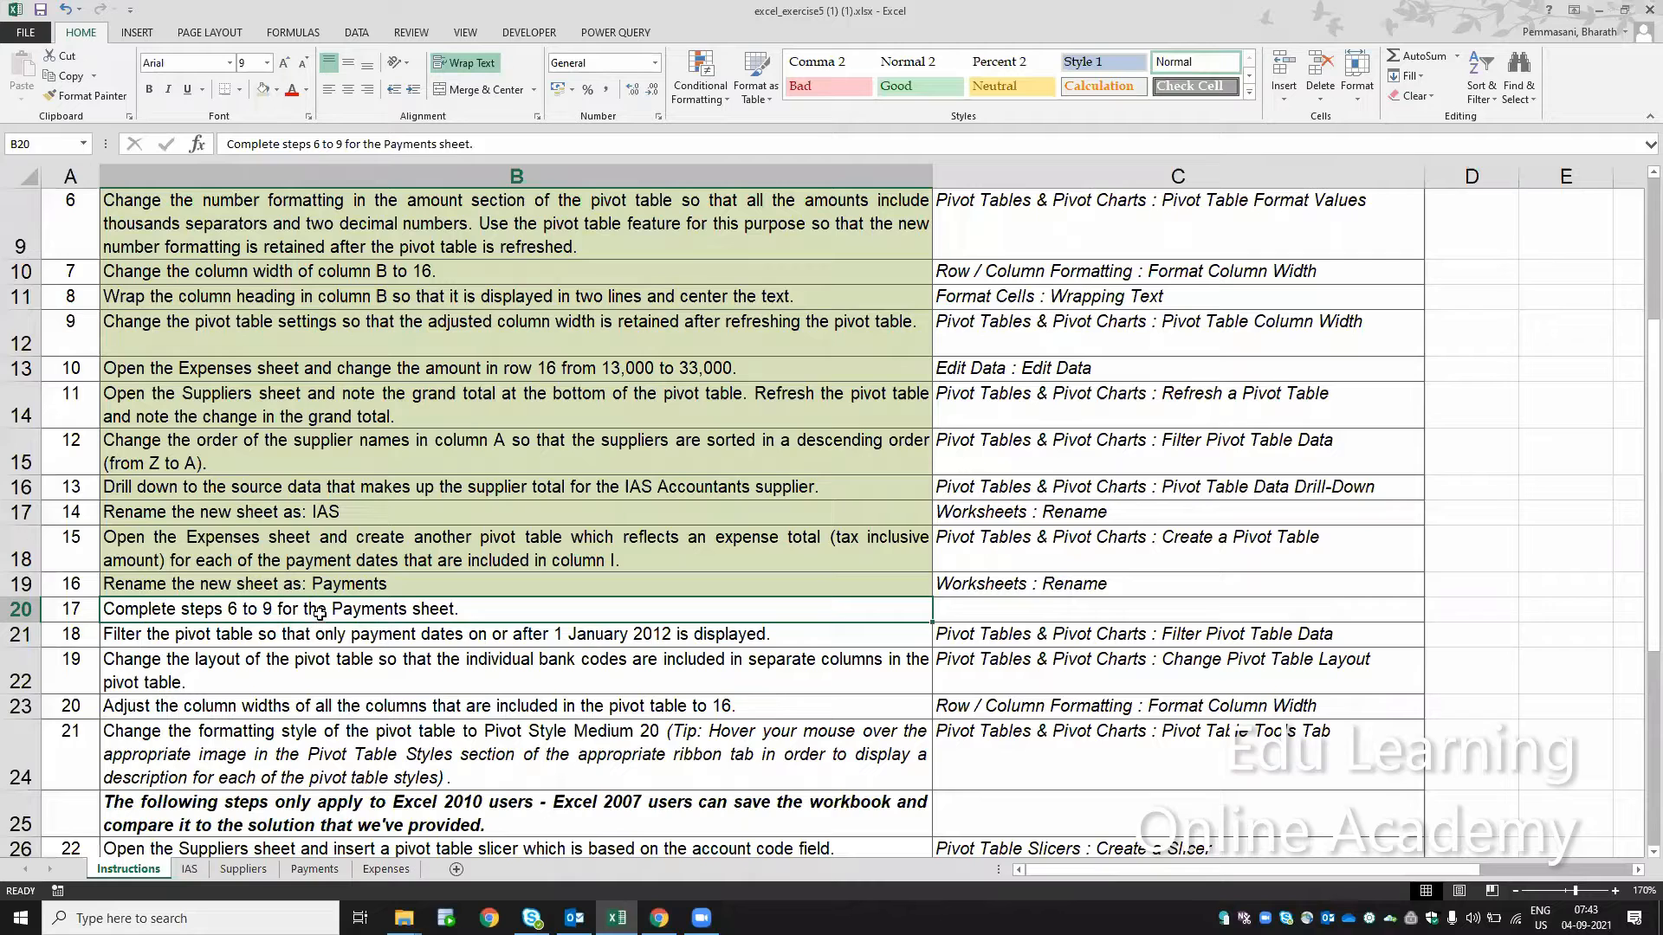
click(265, 91)
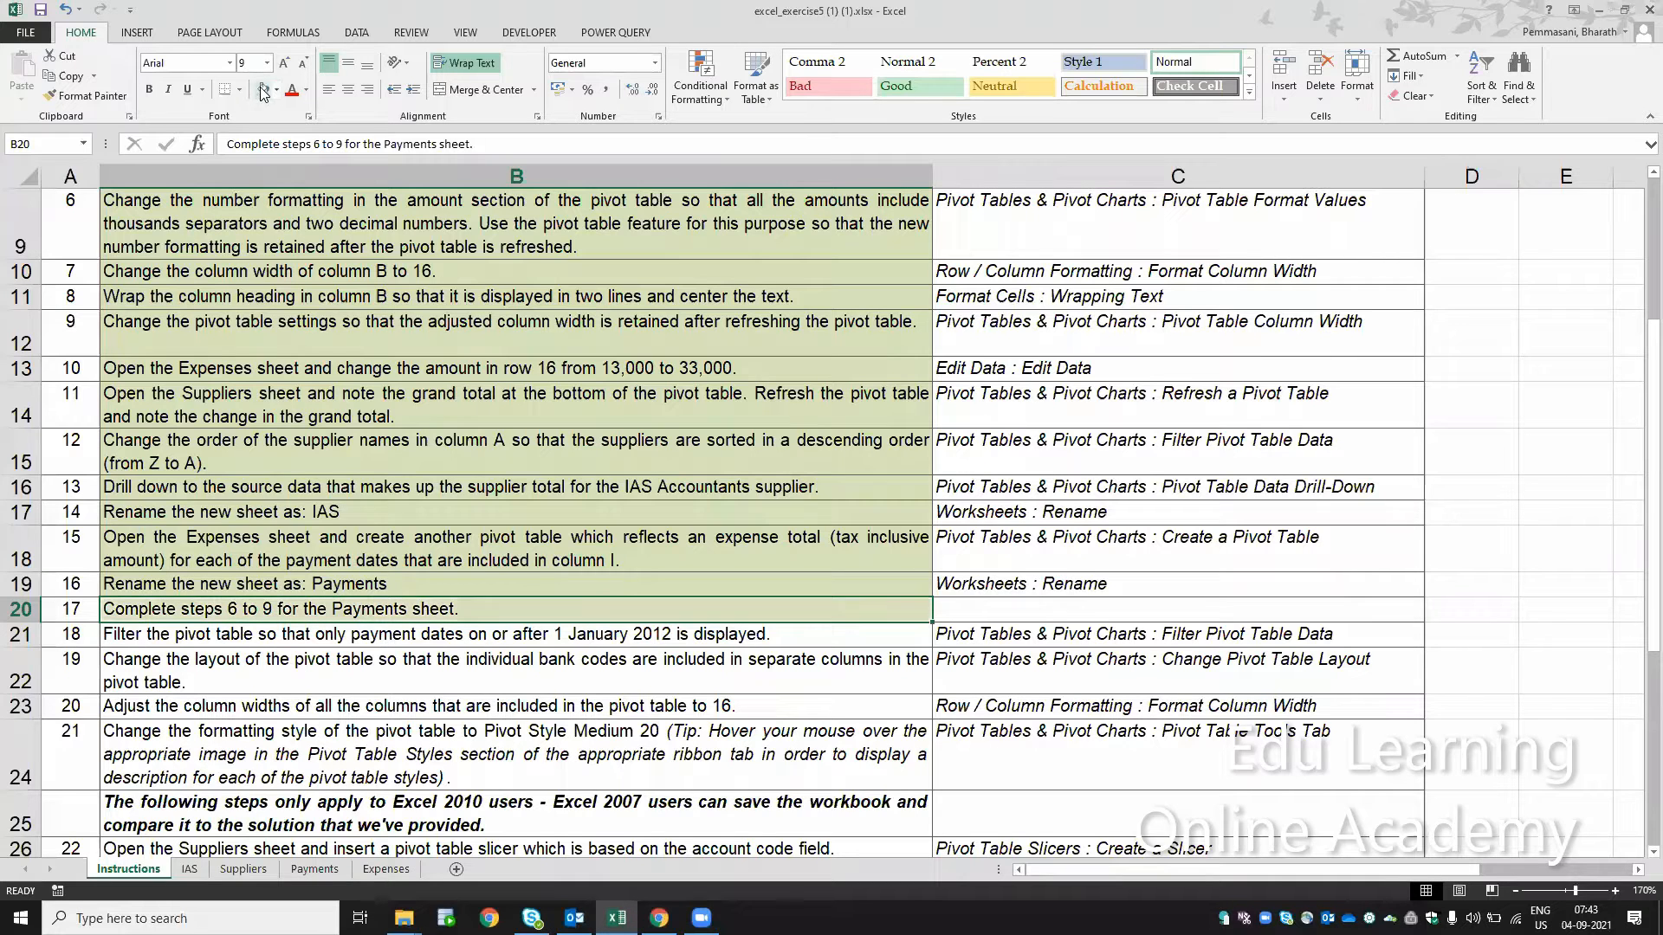
Step: Filter the row labels of the Payments pivot table to the 2012 payment dates, as step 18 of the instructions requires
key(Down)
key(Down)
key(Down)
key(Down)
key(Down)
key(Down)
key(Down)
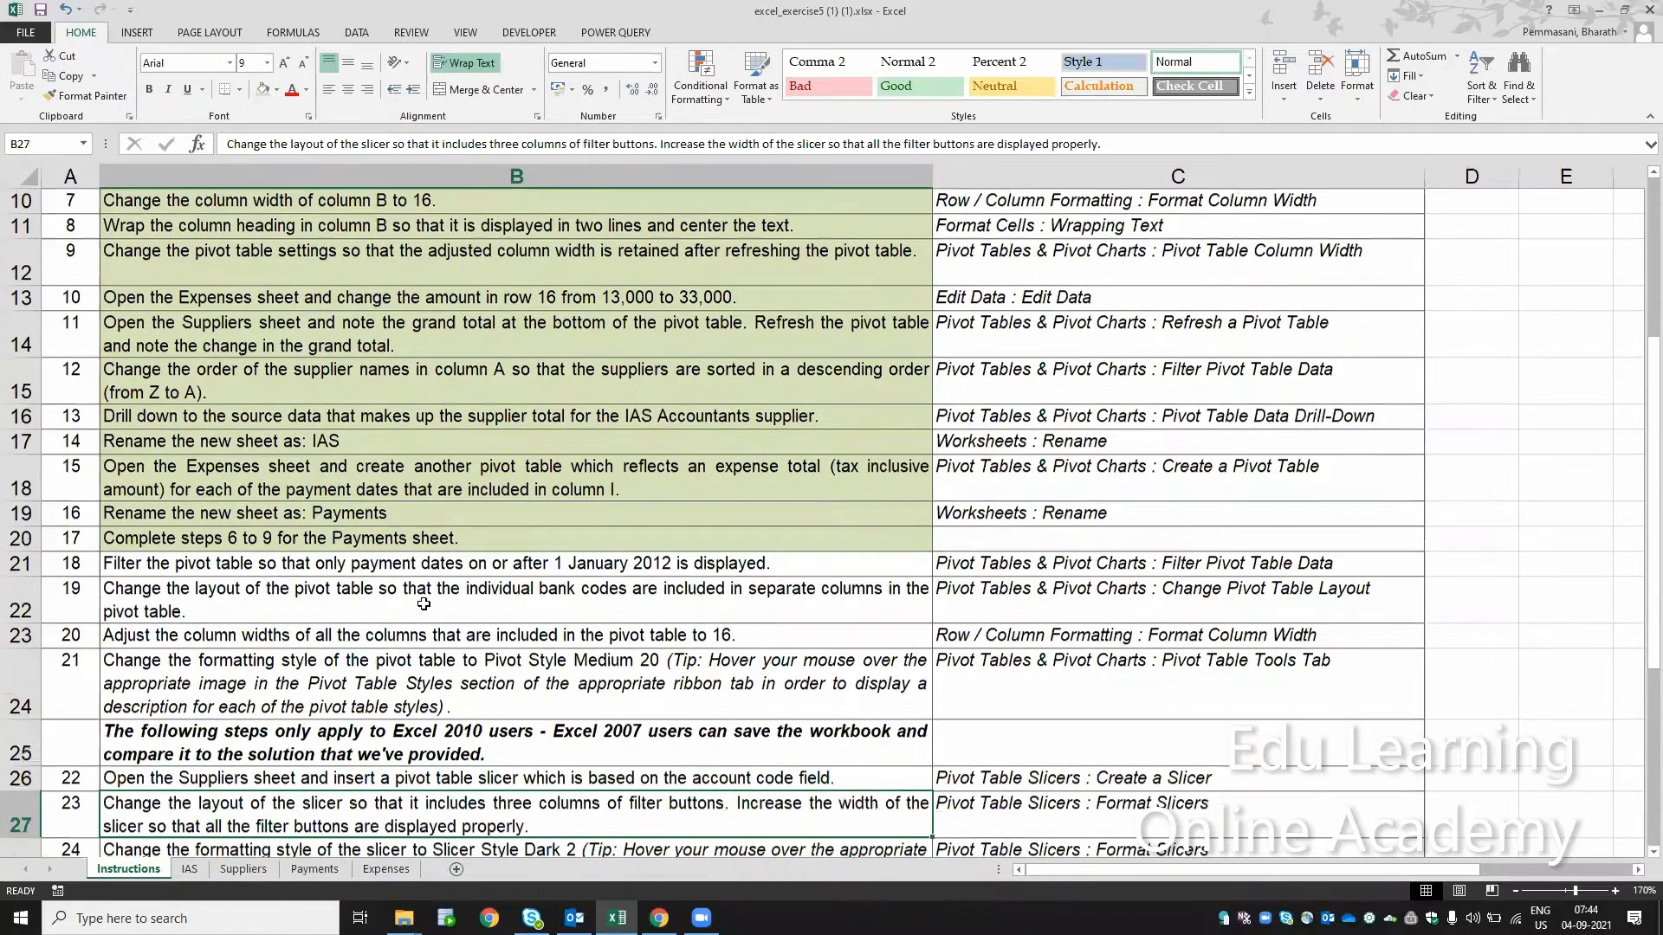
key(Down)
key(Down)
key(Down)
key(Down)
key(Down)
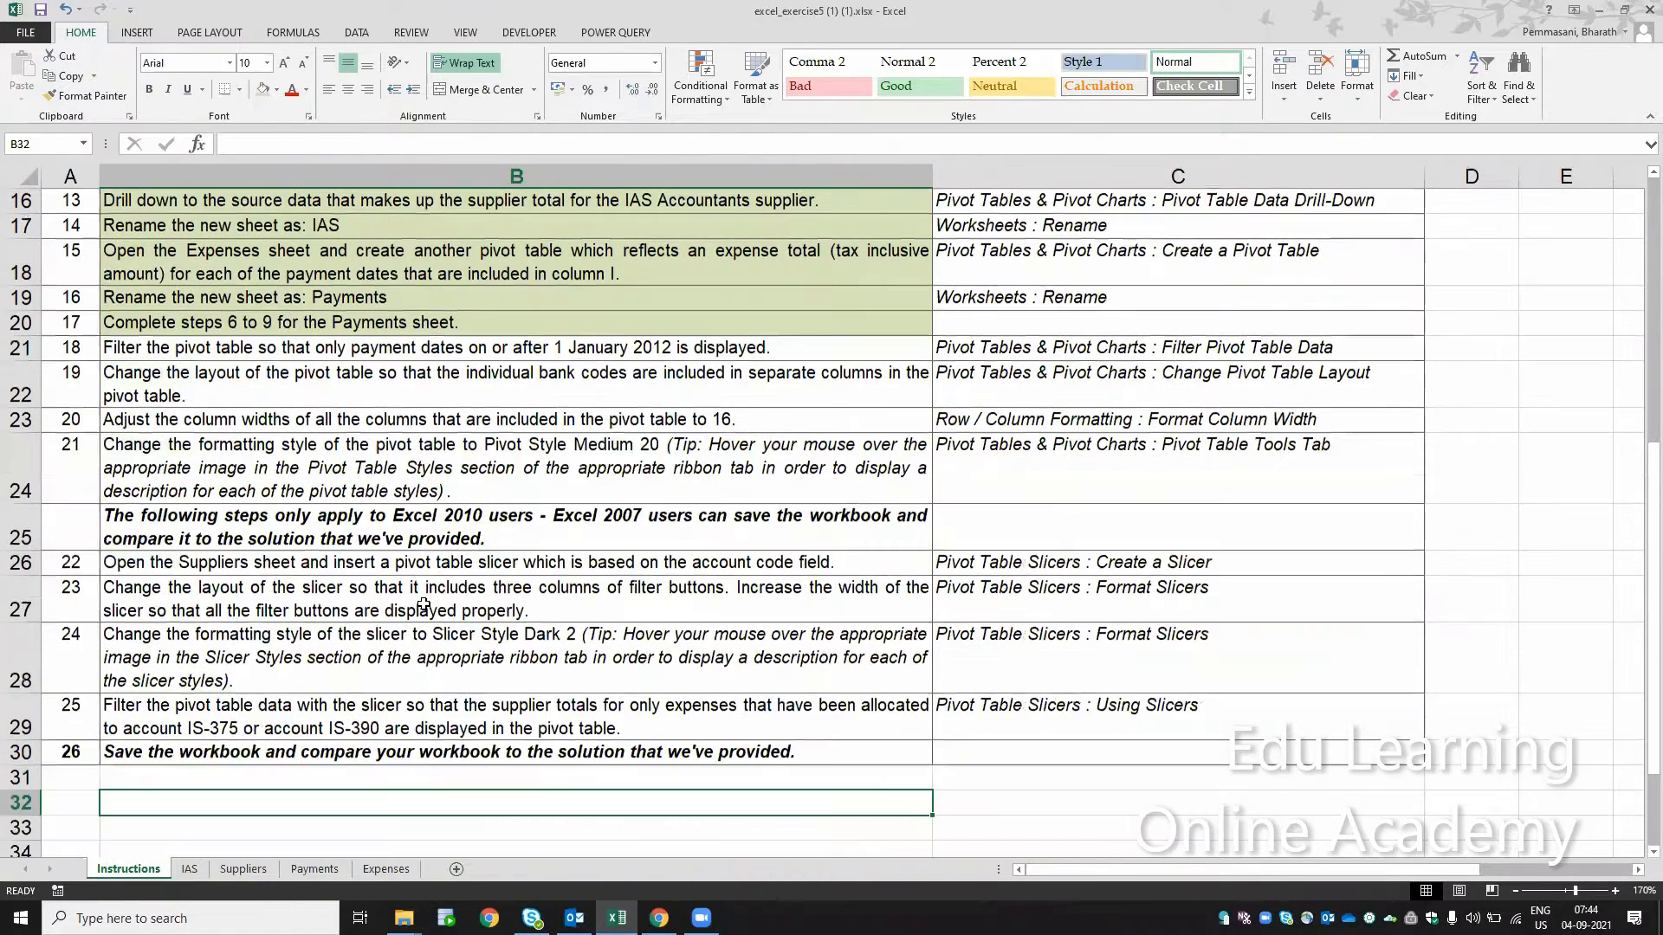
click(254, 350)
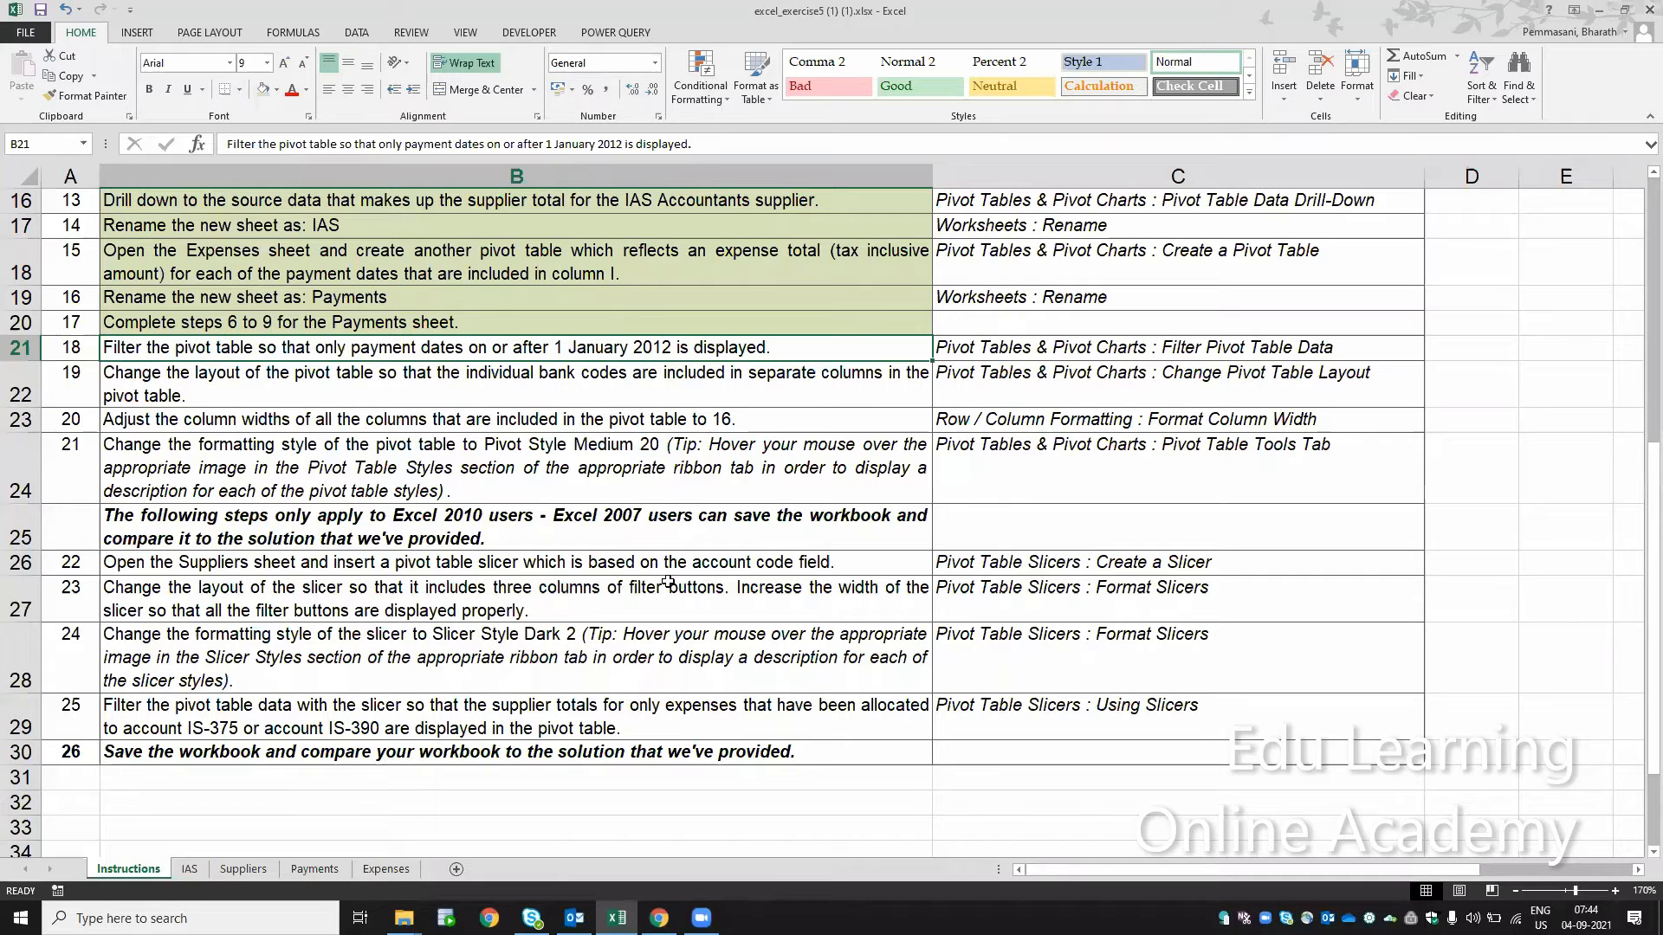
click(313, 868)
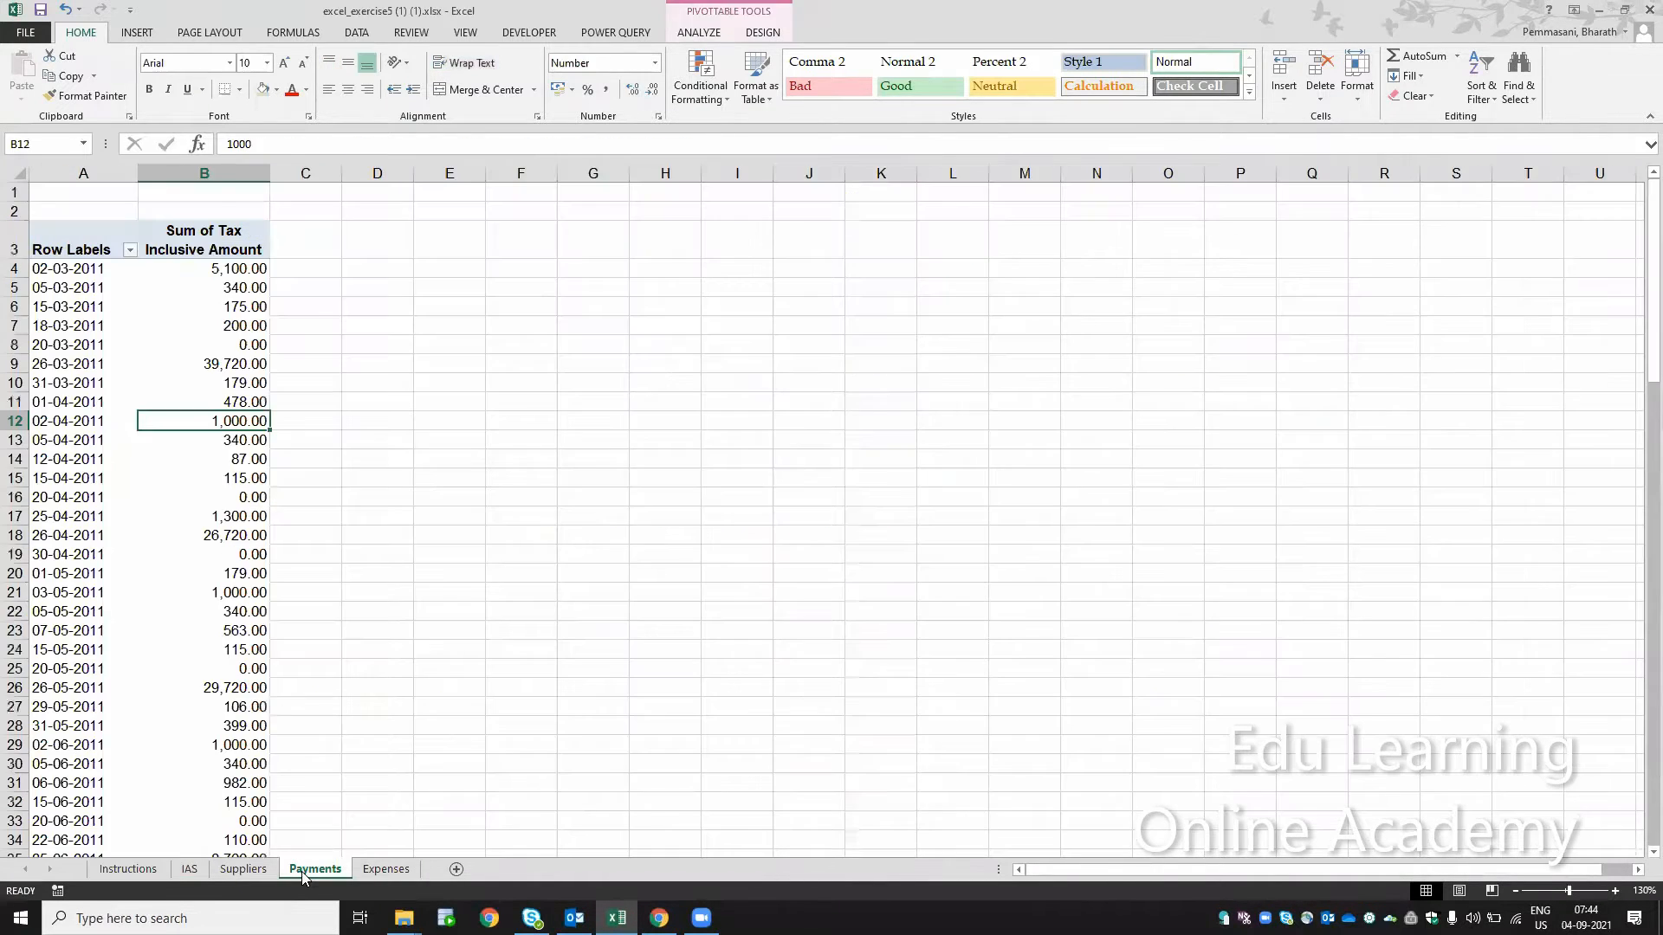
click(131, 250)
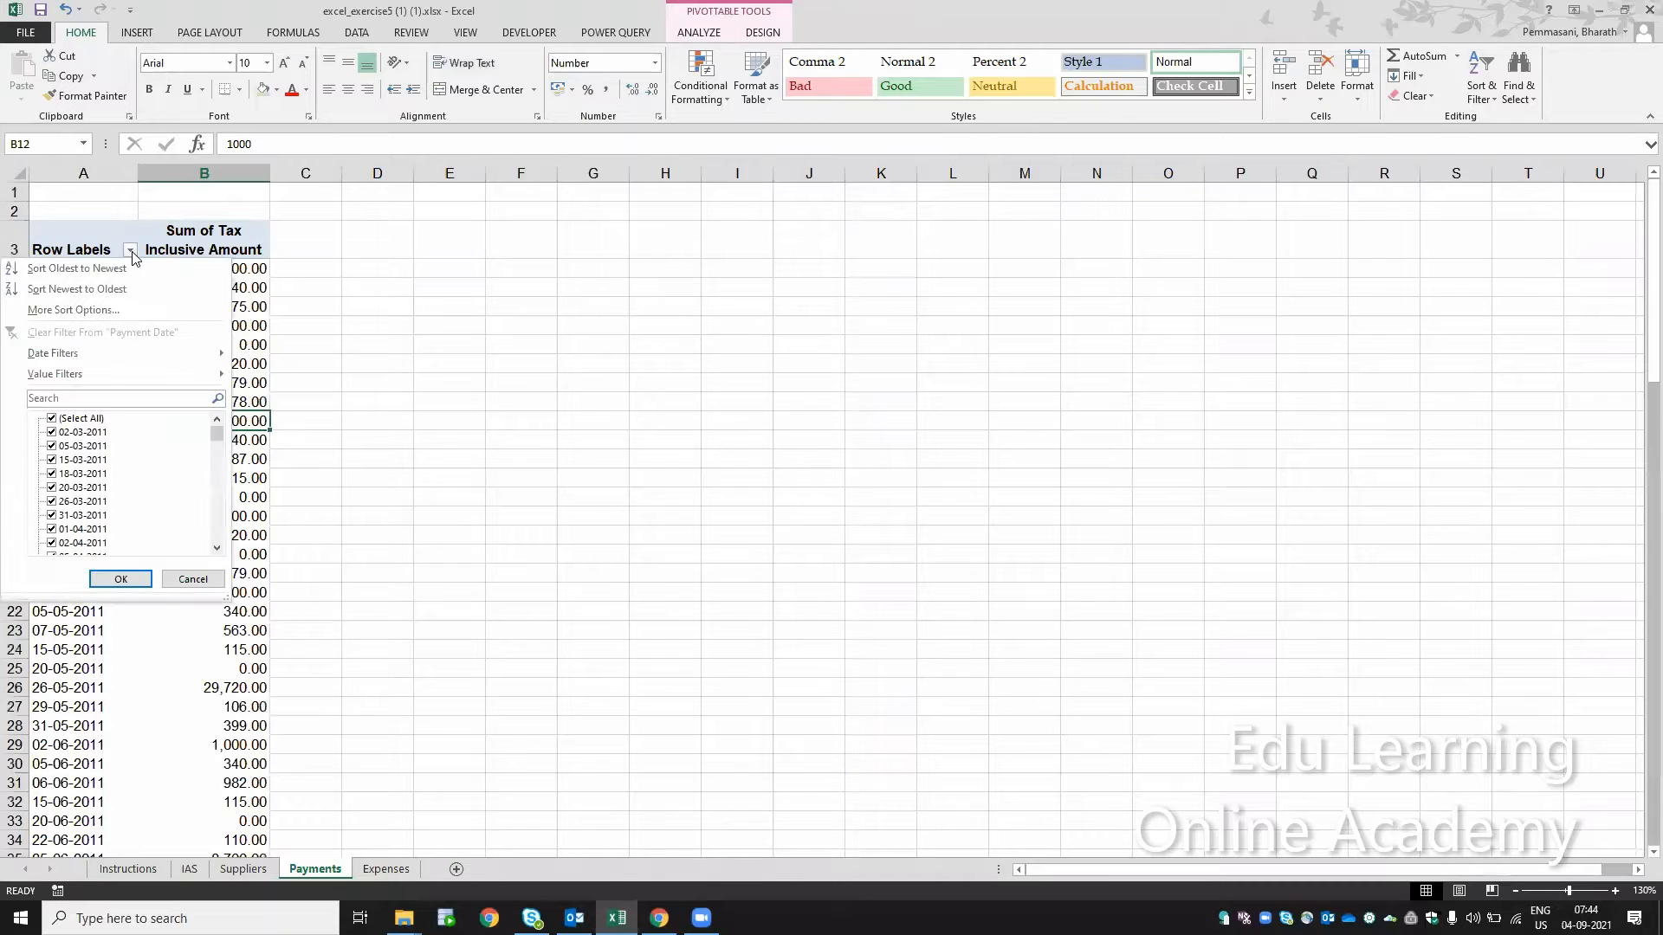
click(137, 397)
text(2012)
click(121, 579)
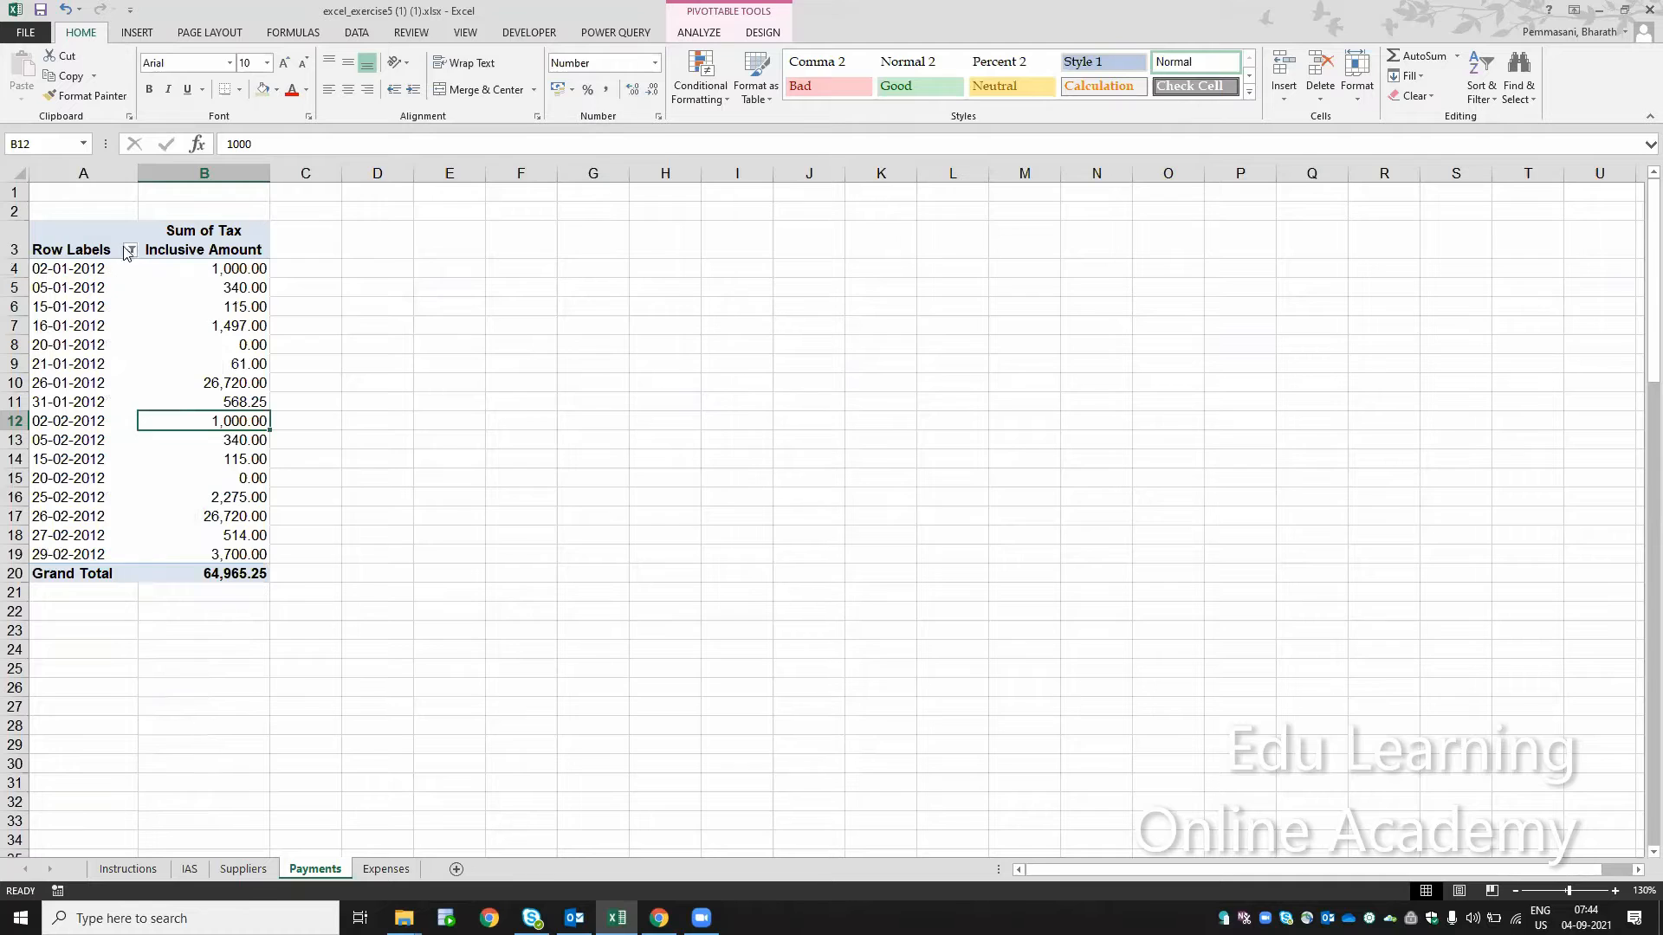
Step: Rename the pivot table's row labels heading in cell A3 to "Payment date"
click(98, 247)
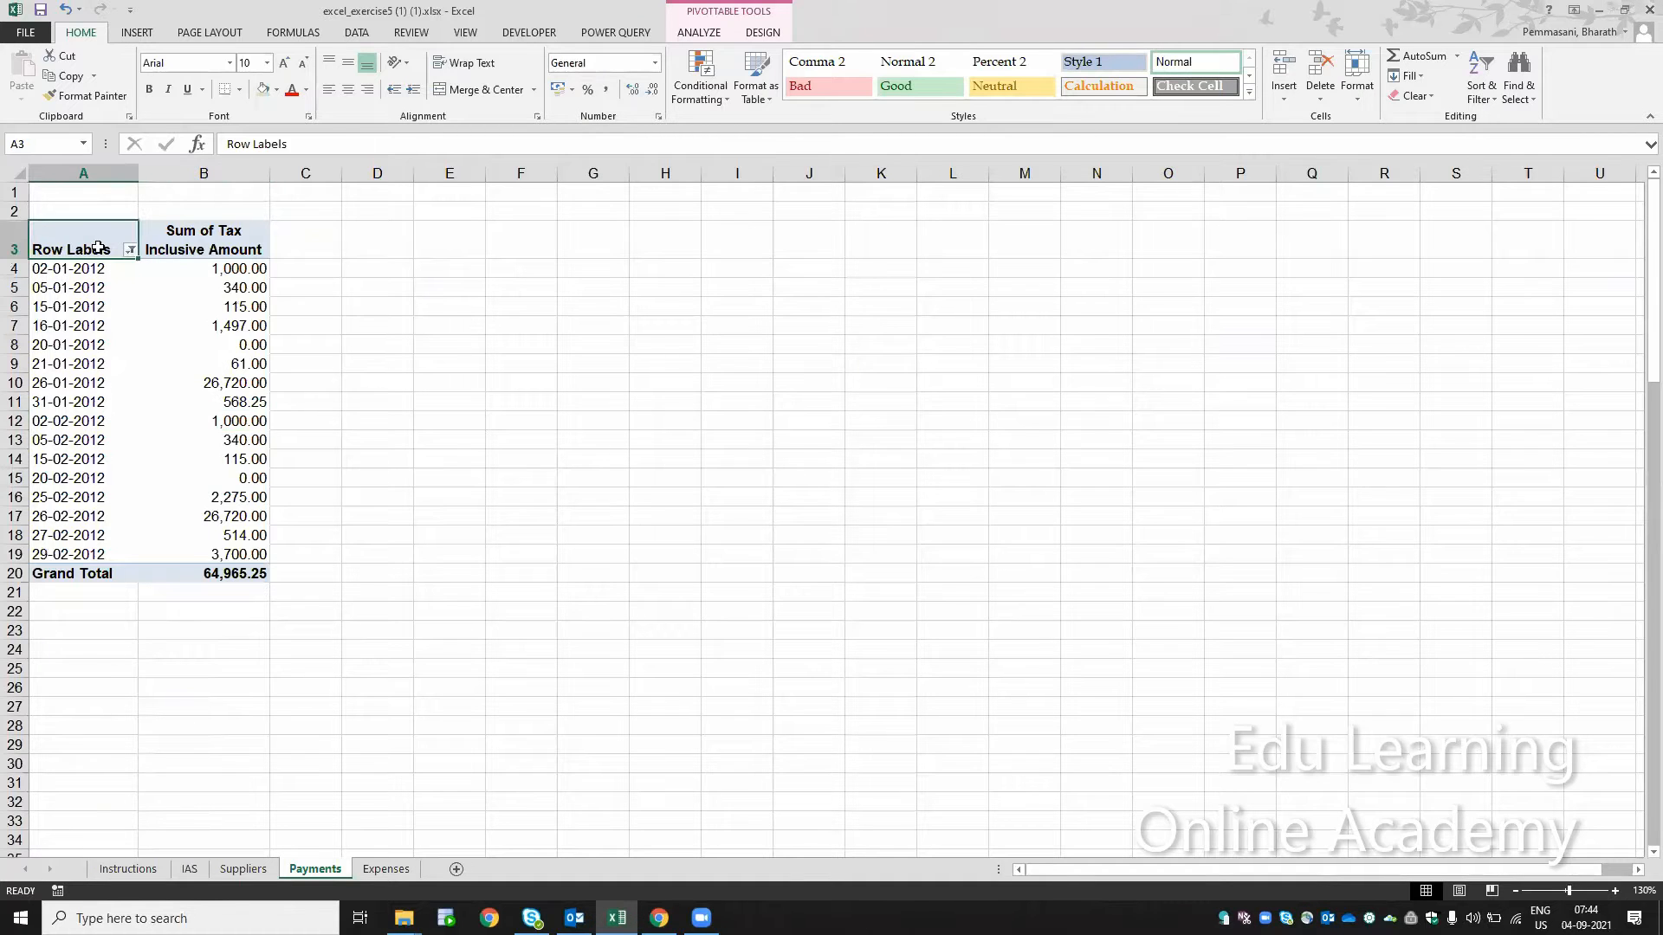
text(Paym)
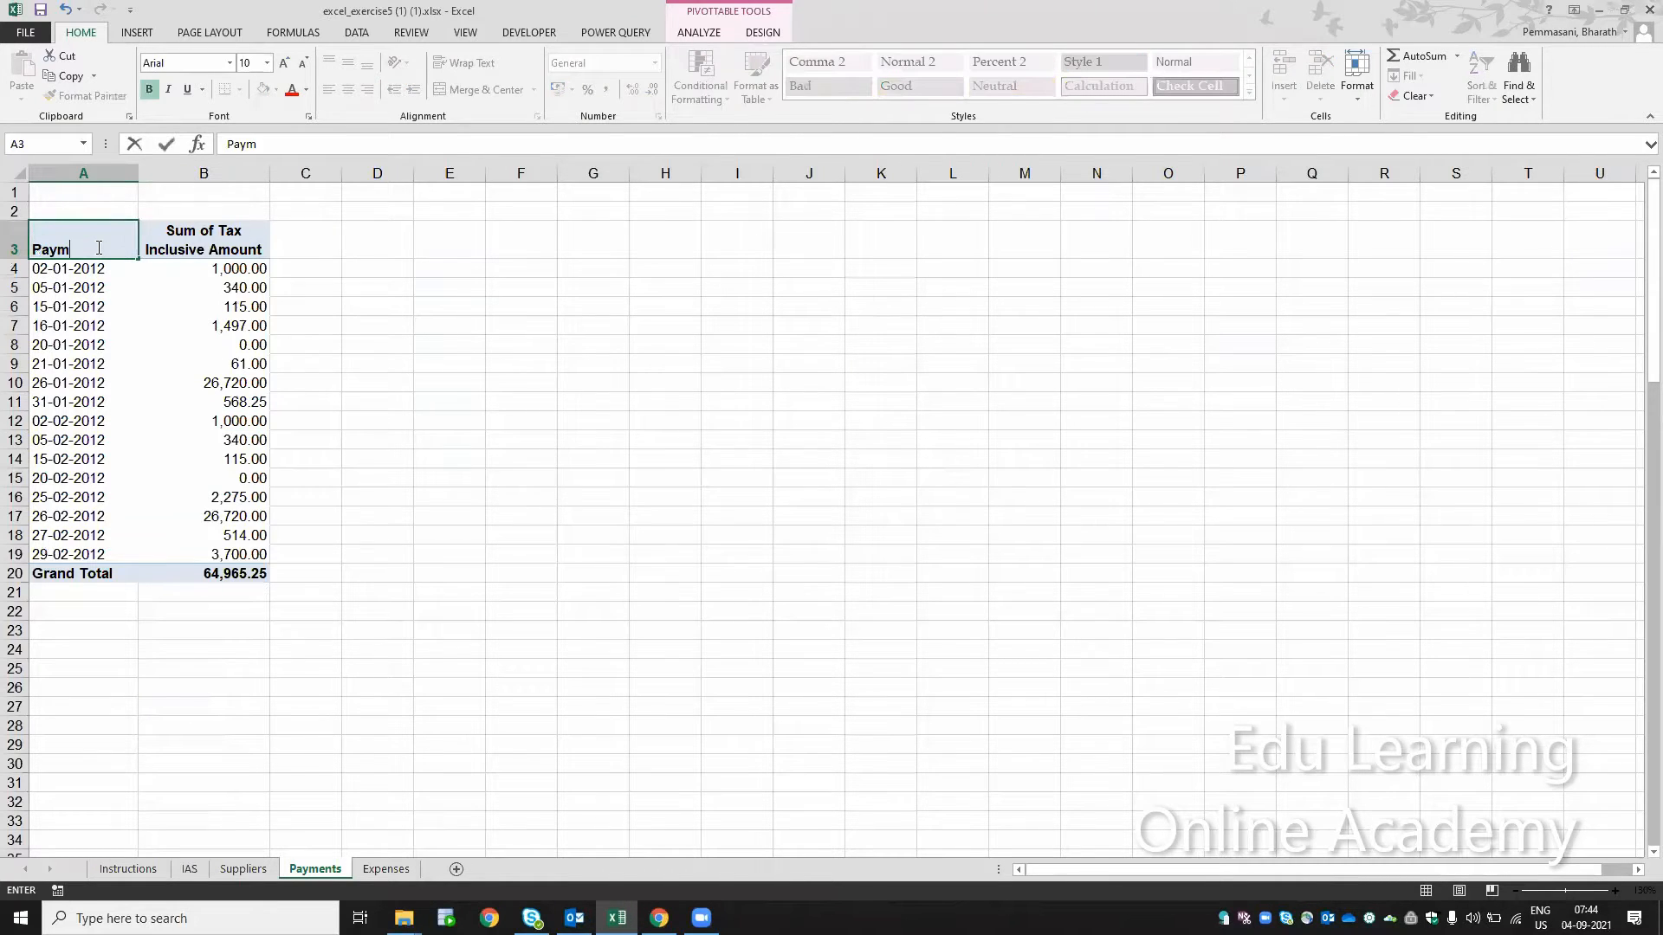
text(ent da)
key(BackSpace)
text(date)
key(Return)
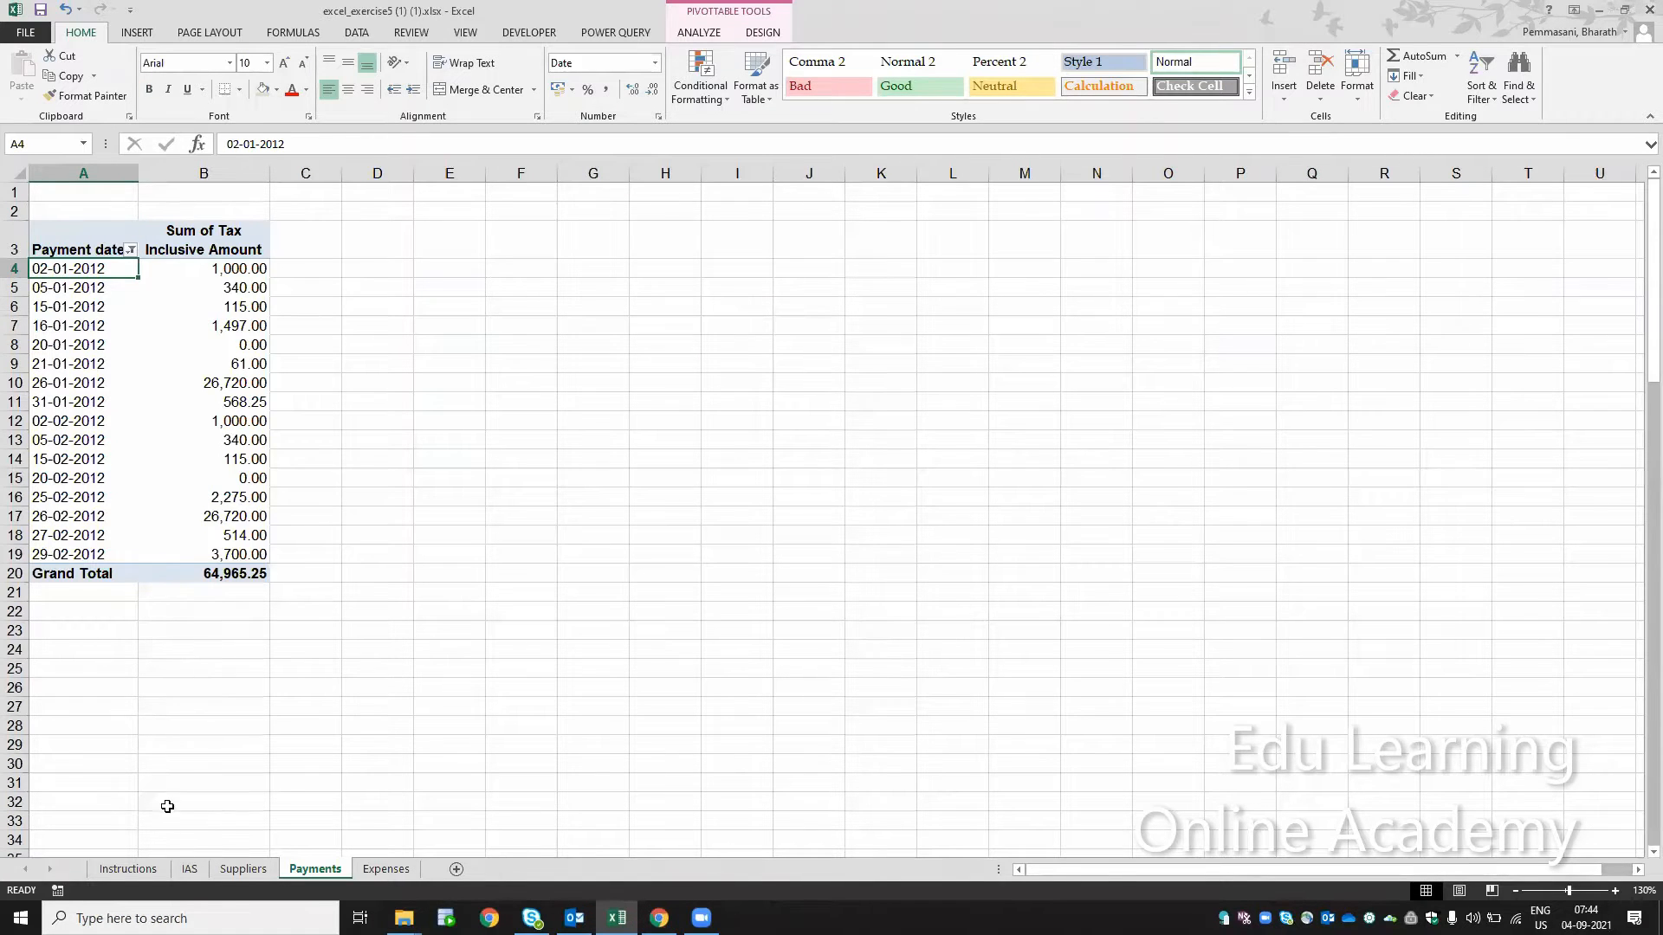
Step: Fill step 18 on the Instructions sheet green as completed and select step 19 about the bank code columns
click(128, 870)
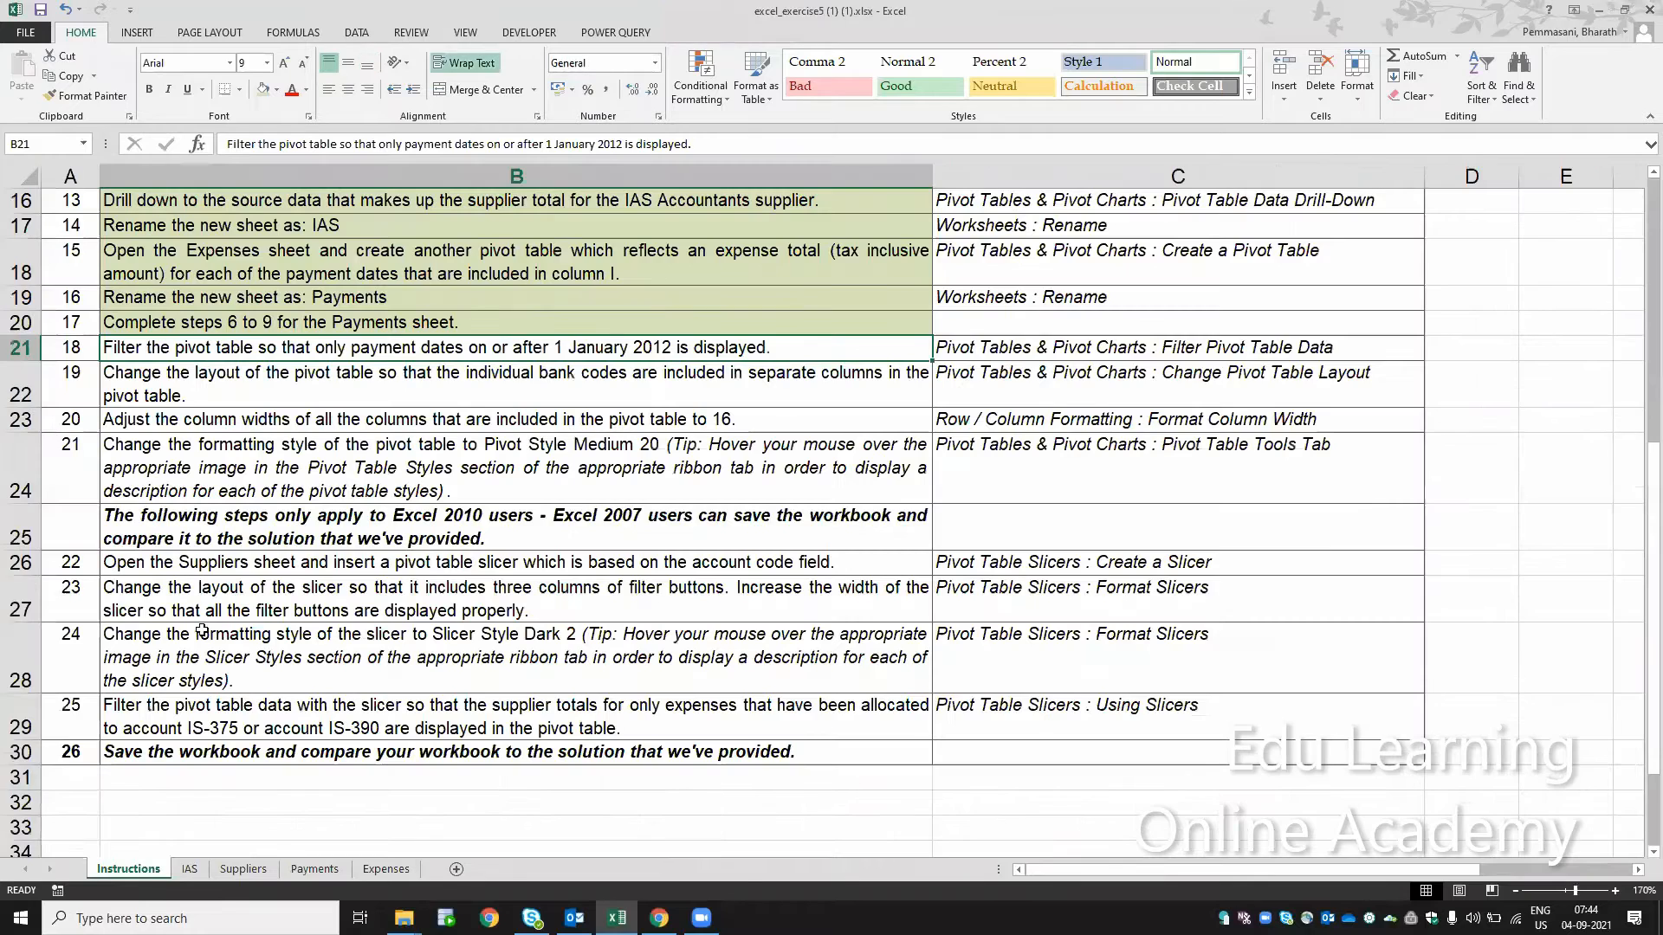
click(262, 88)
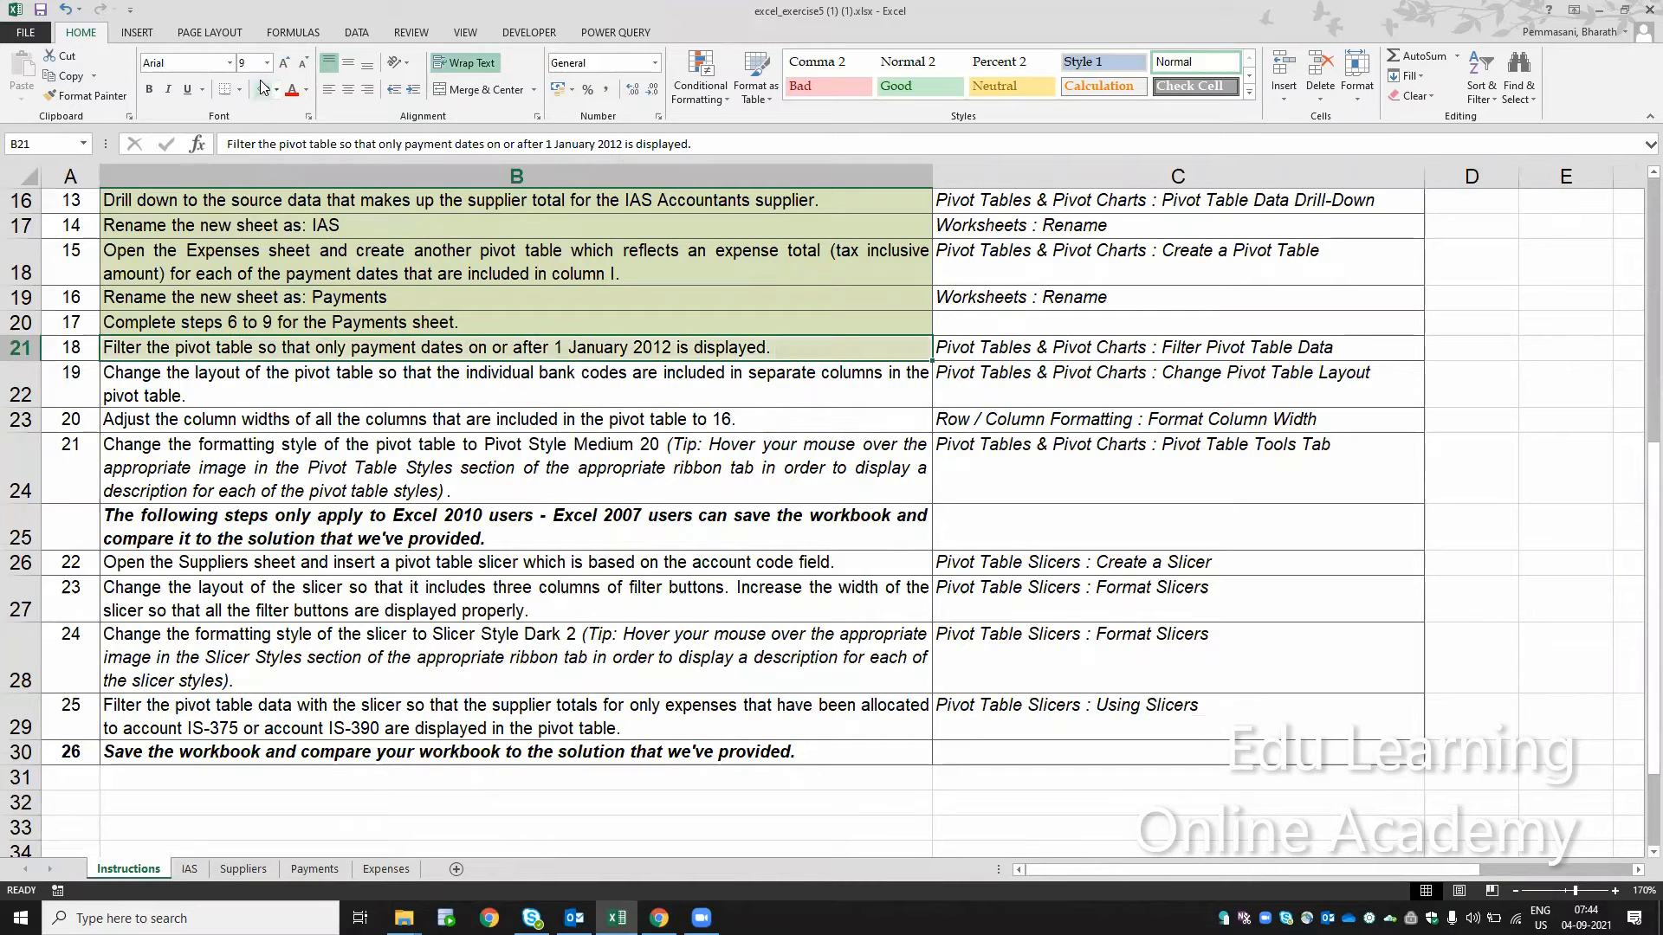
click(326, 371)
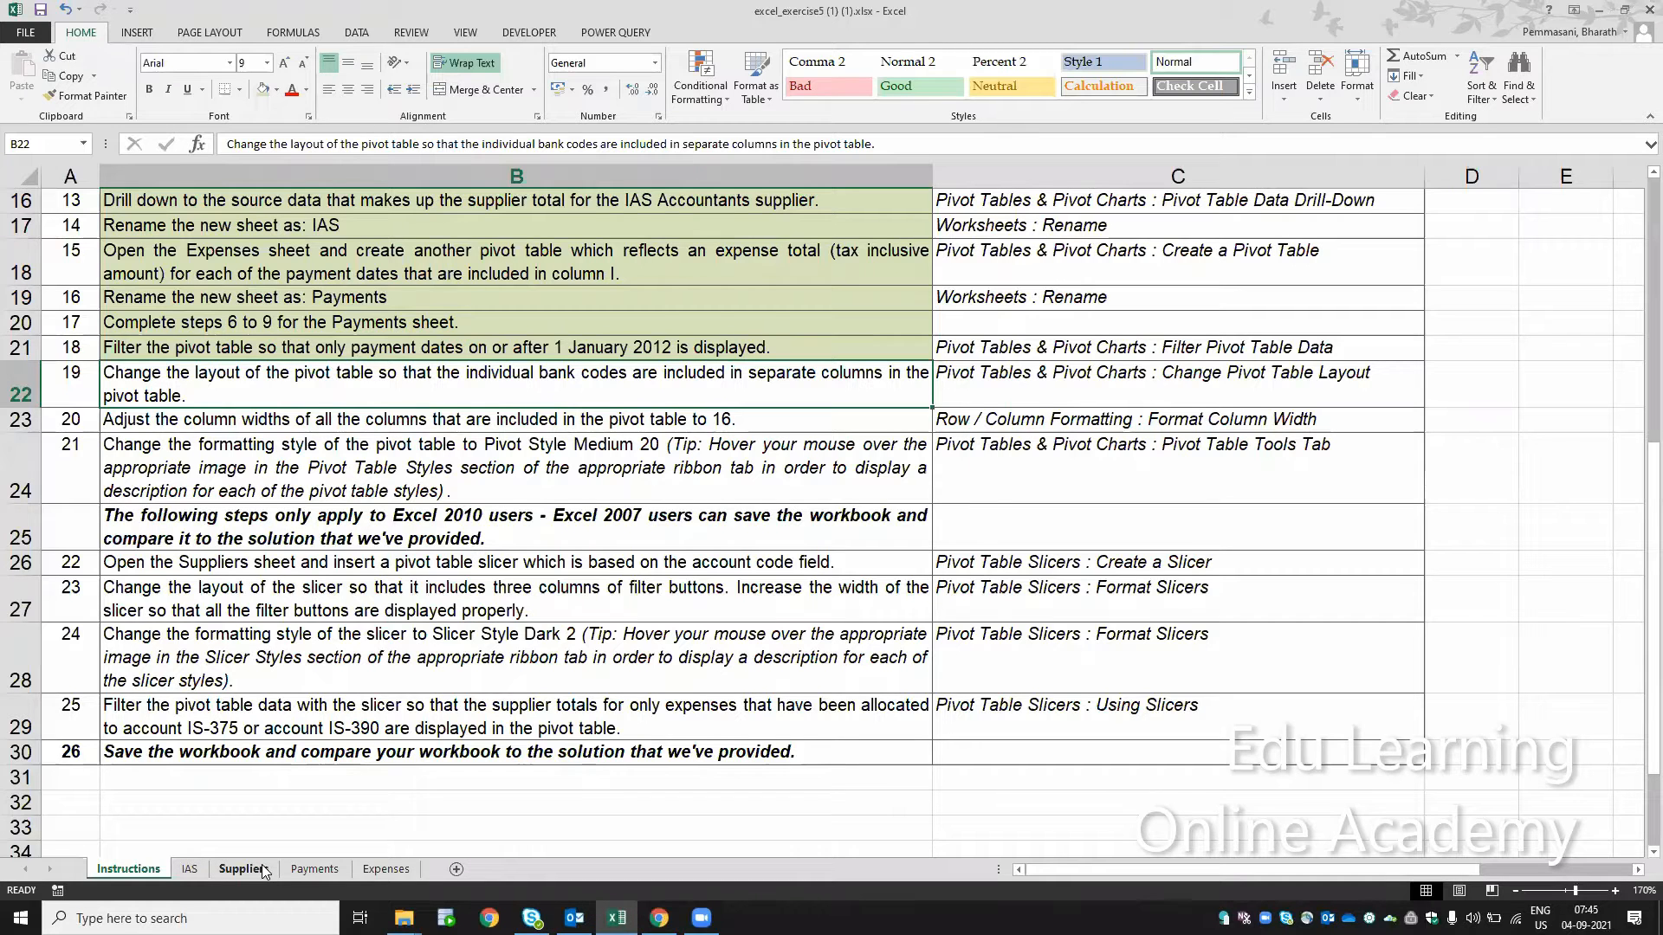
Step: Add the Bank Code field to the rows of the Payments pivot table, beneath Payment Date
click(314, 870)
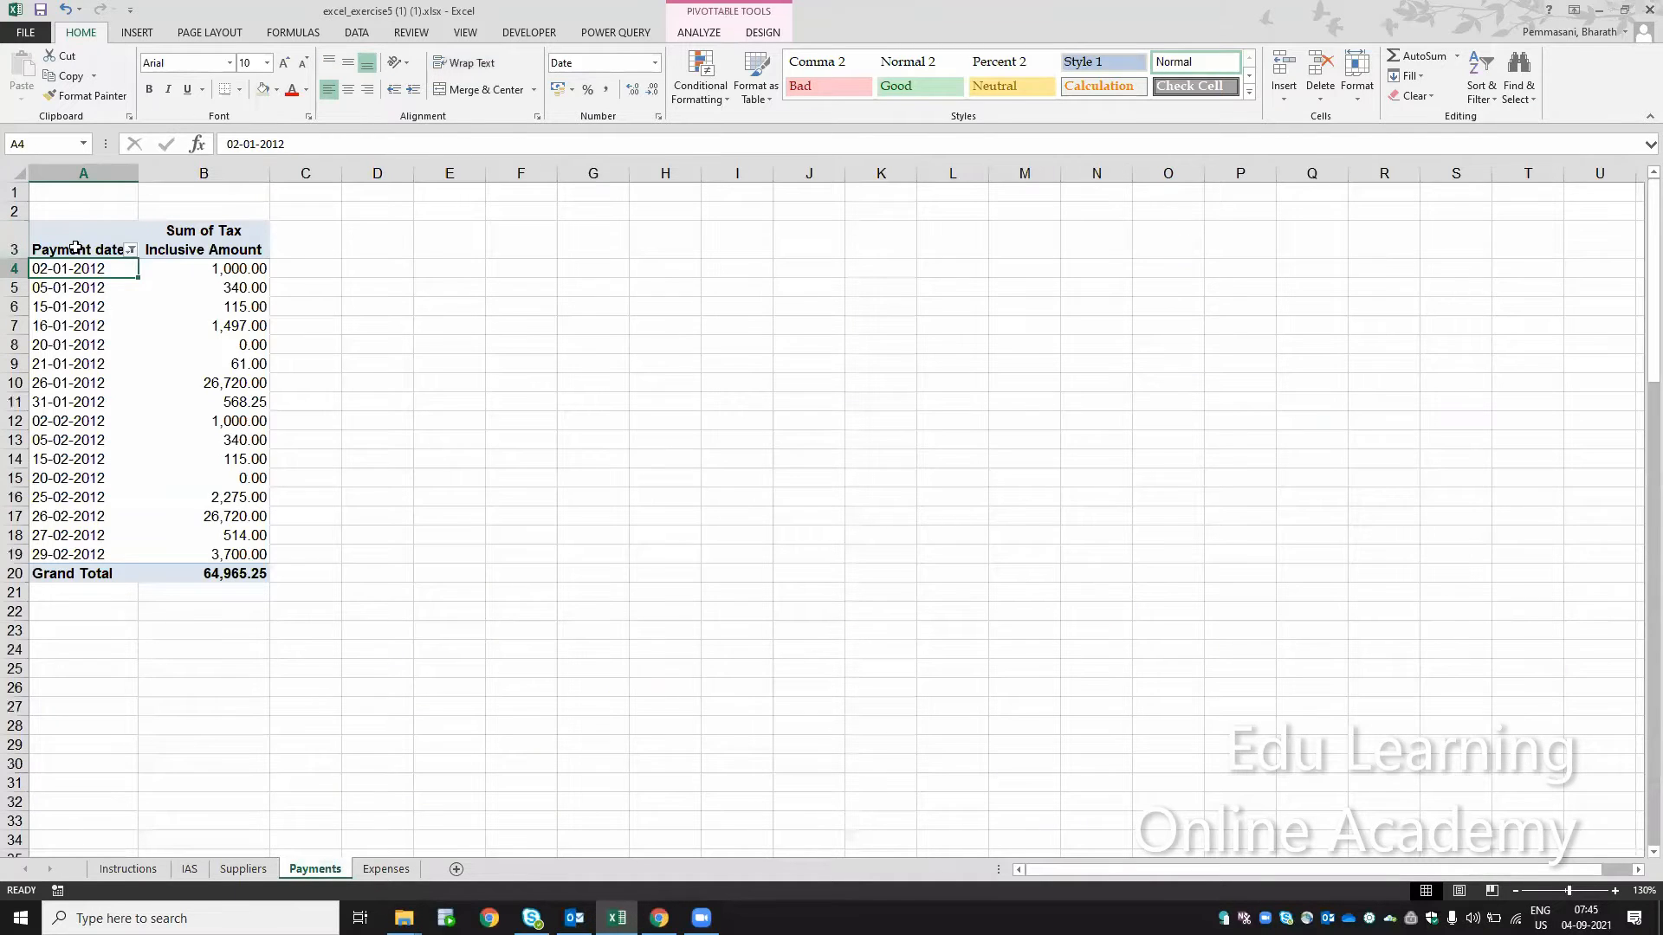
click(77, 248)
right_click(76, 247)
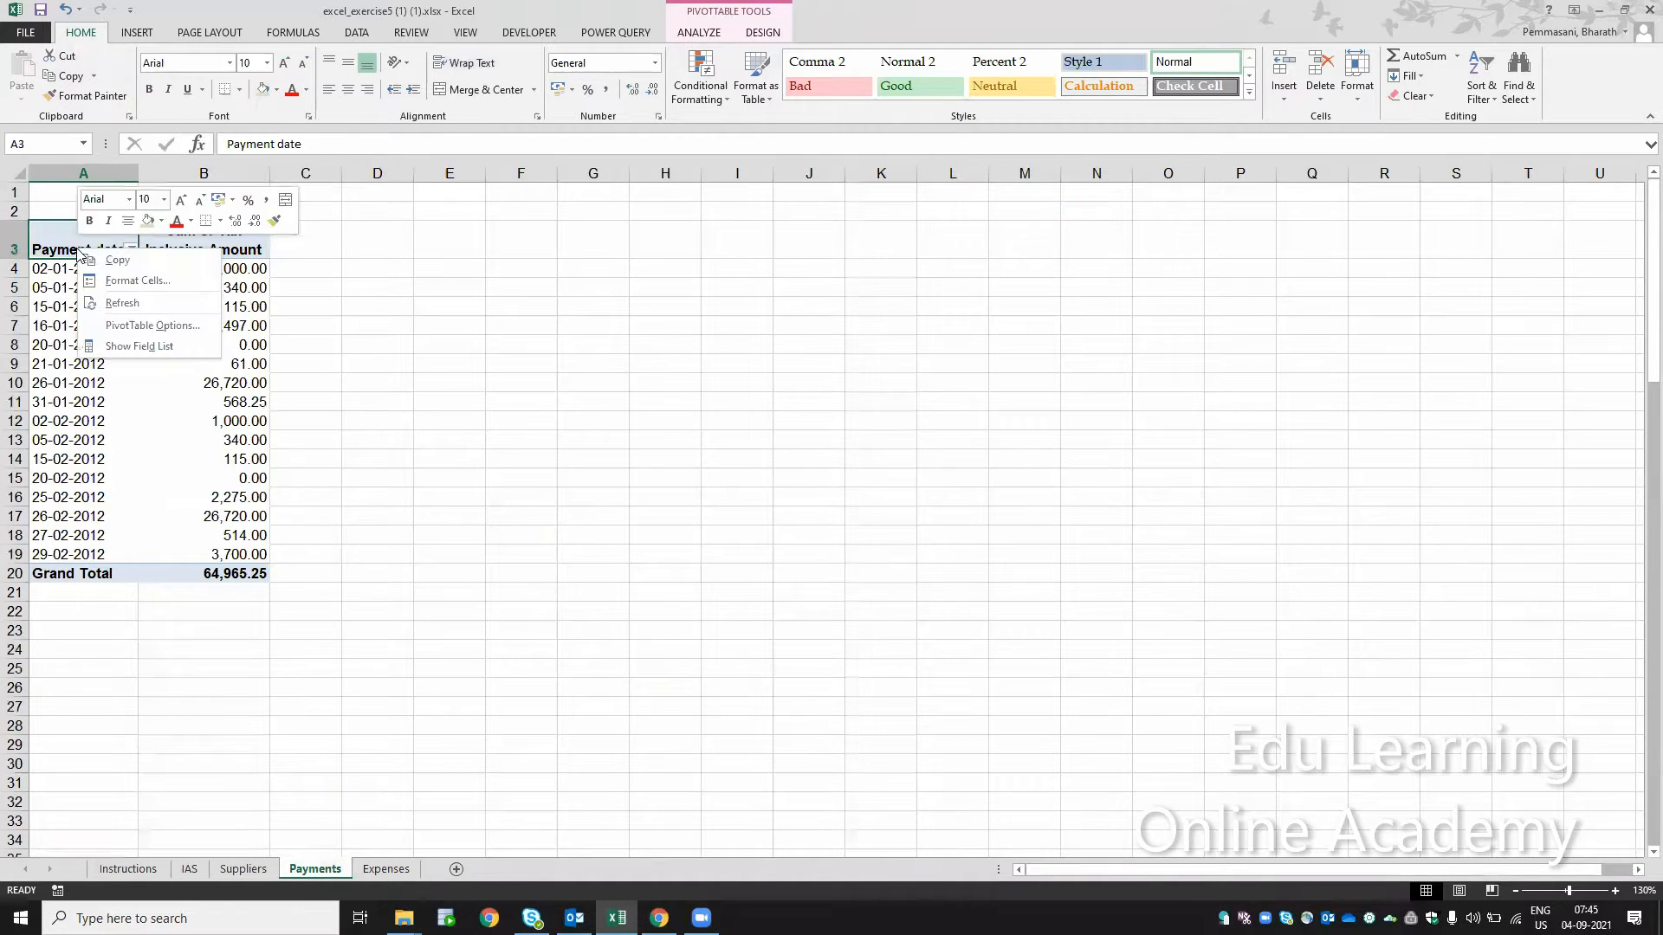
click(135, 347)
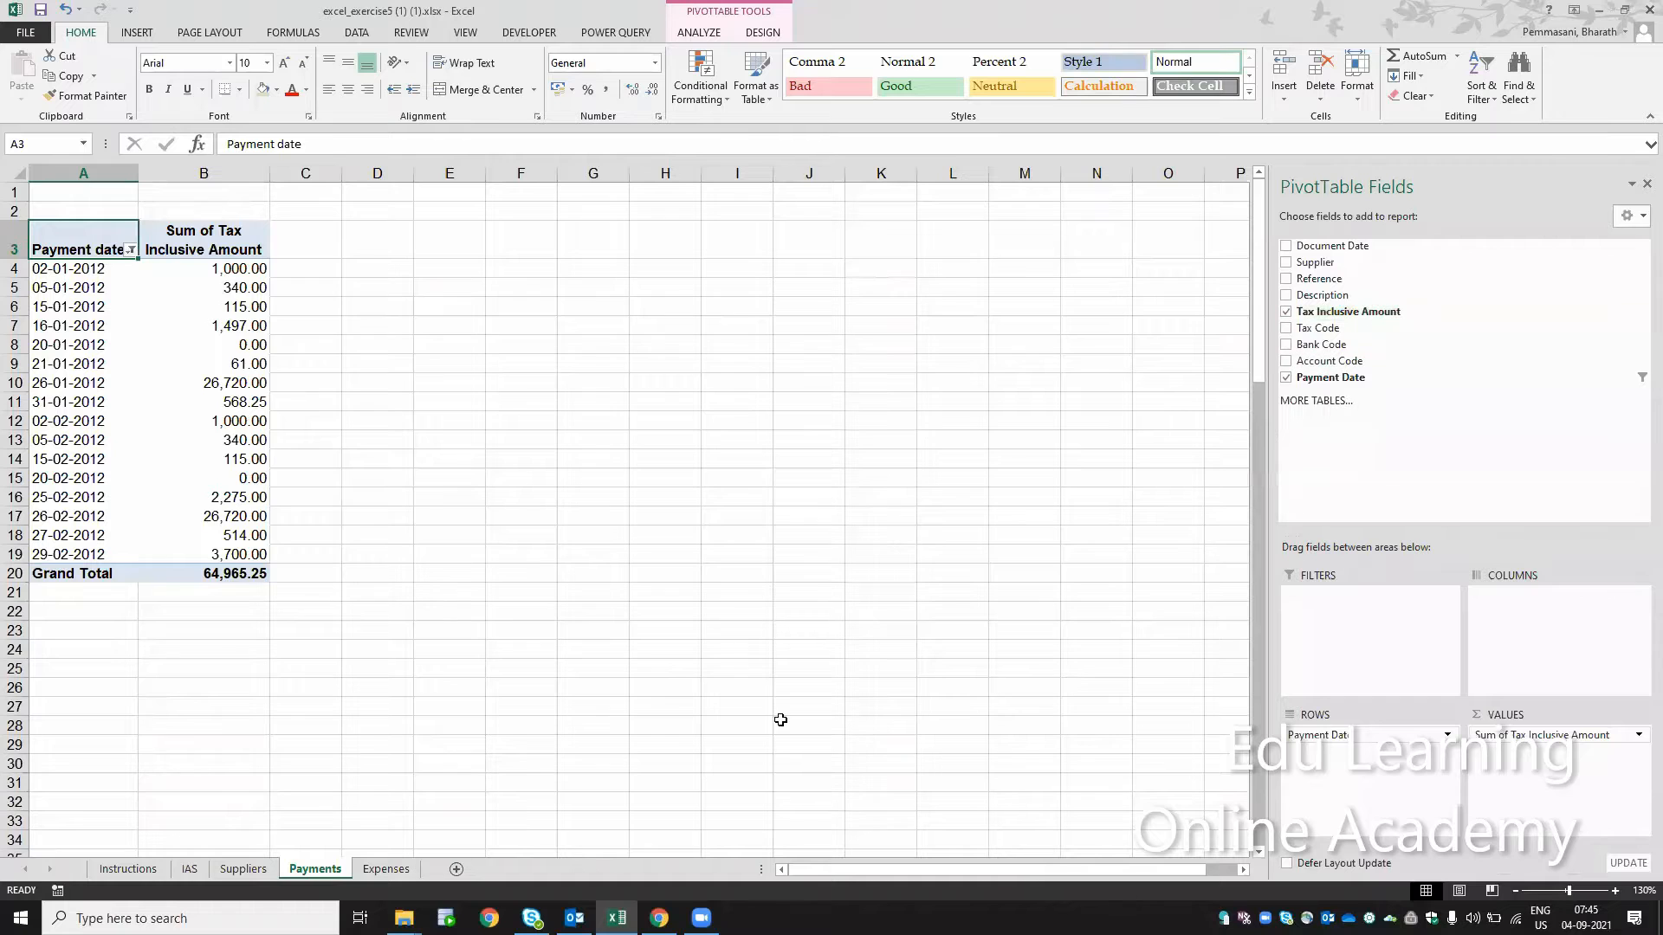
drag(1321, 344, 1332, 732)
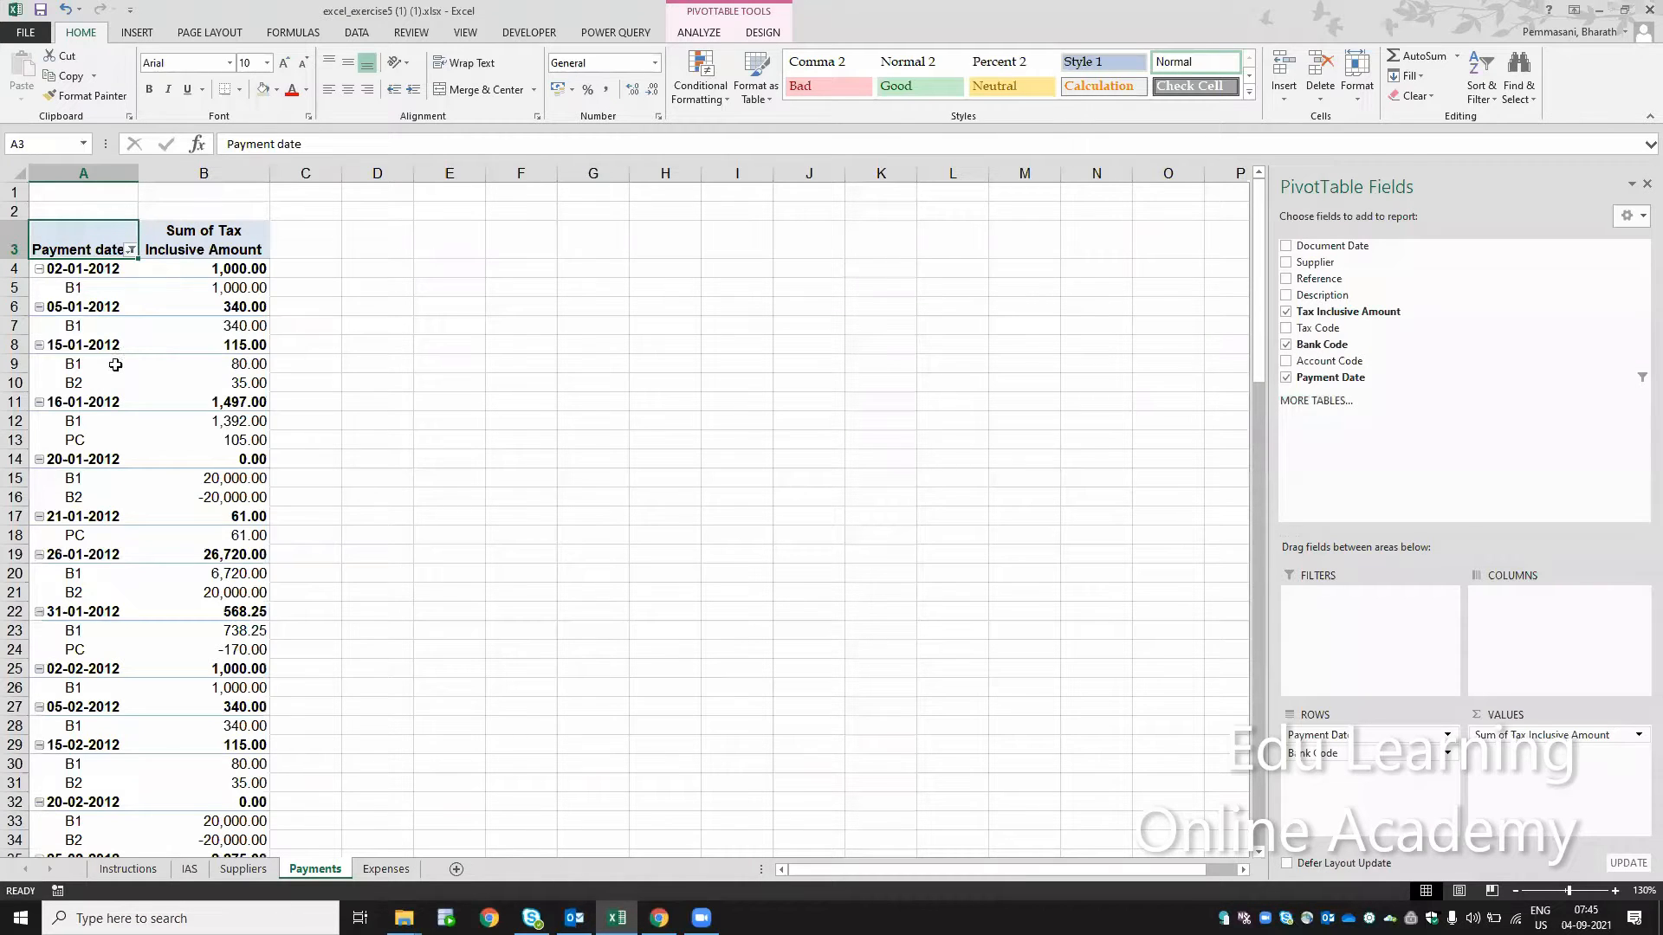
Step: Change the report layout of the Payments pivot table to tabular form so bank codes get their own column
click(699, 32)
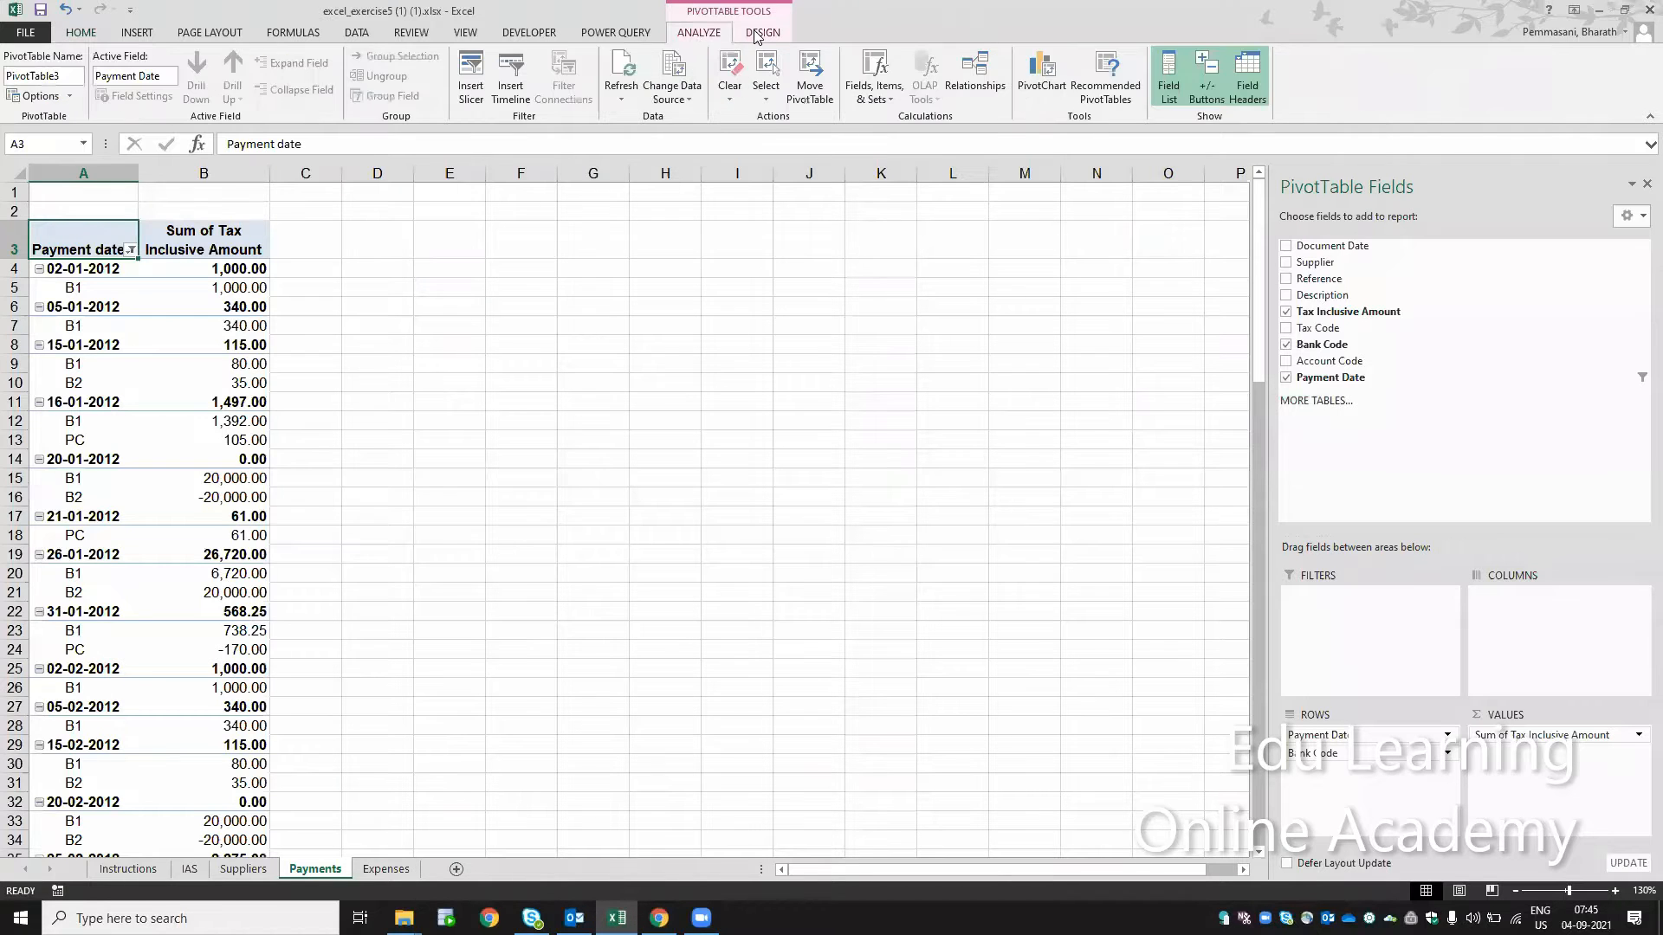
click(756, 35)
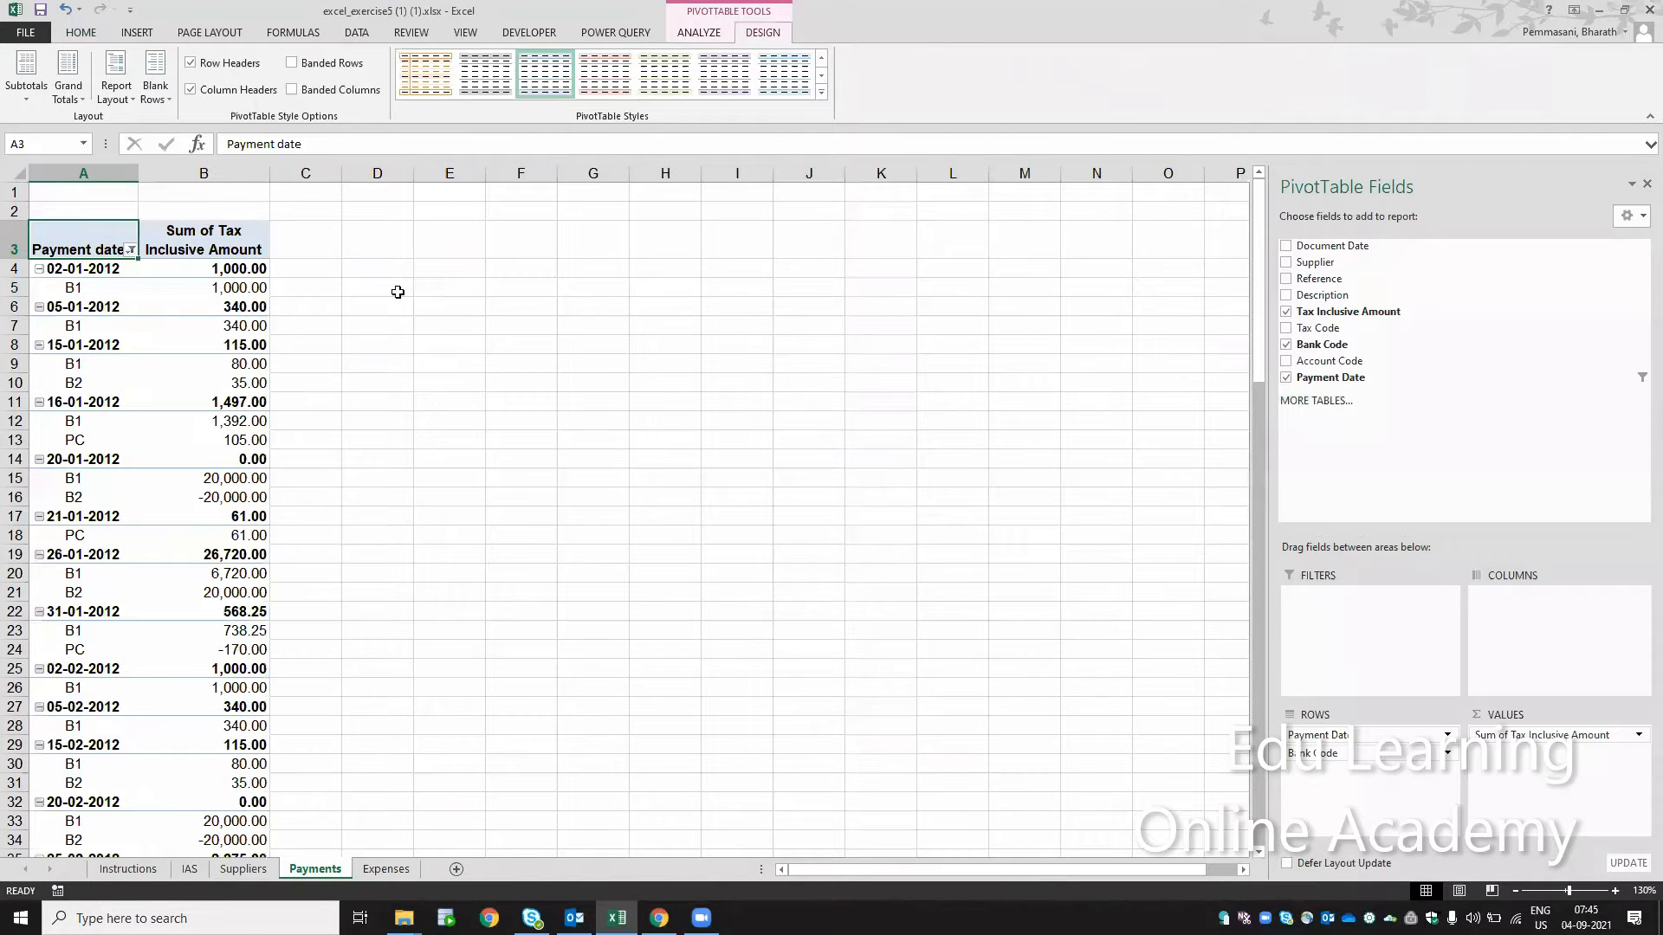
click(225, 314)
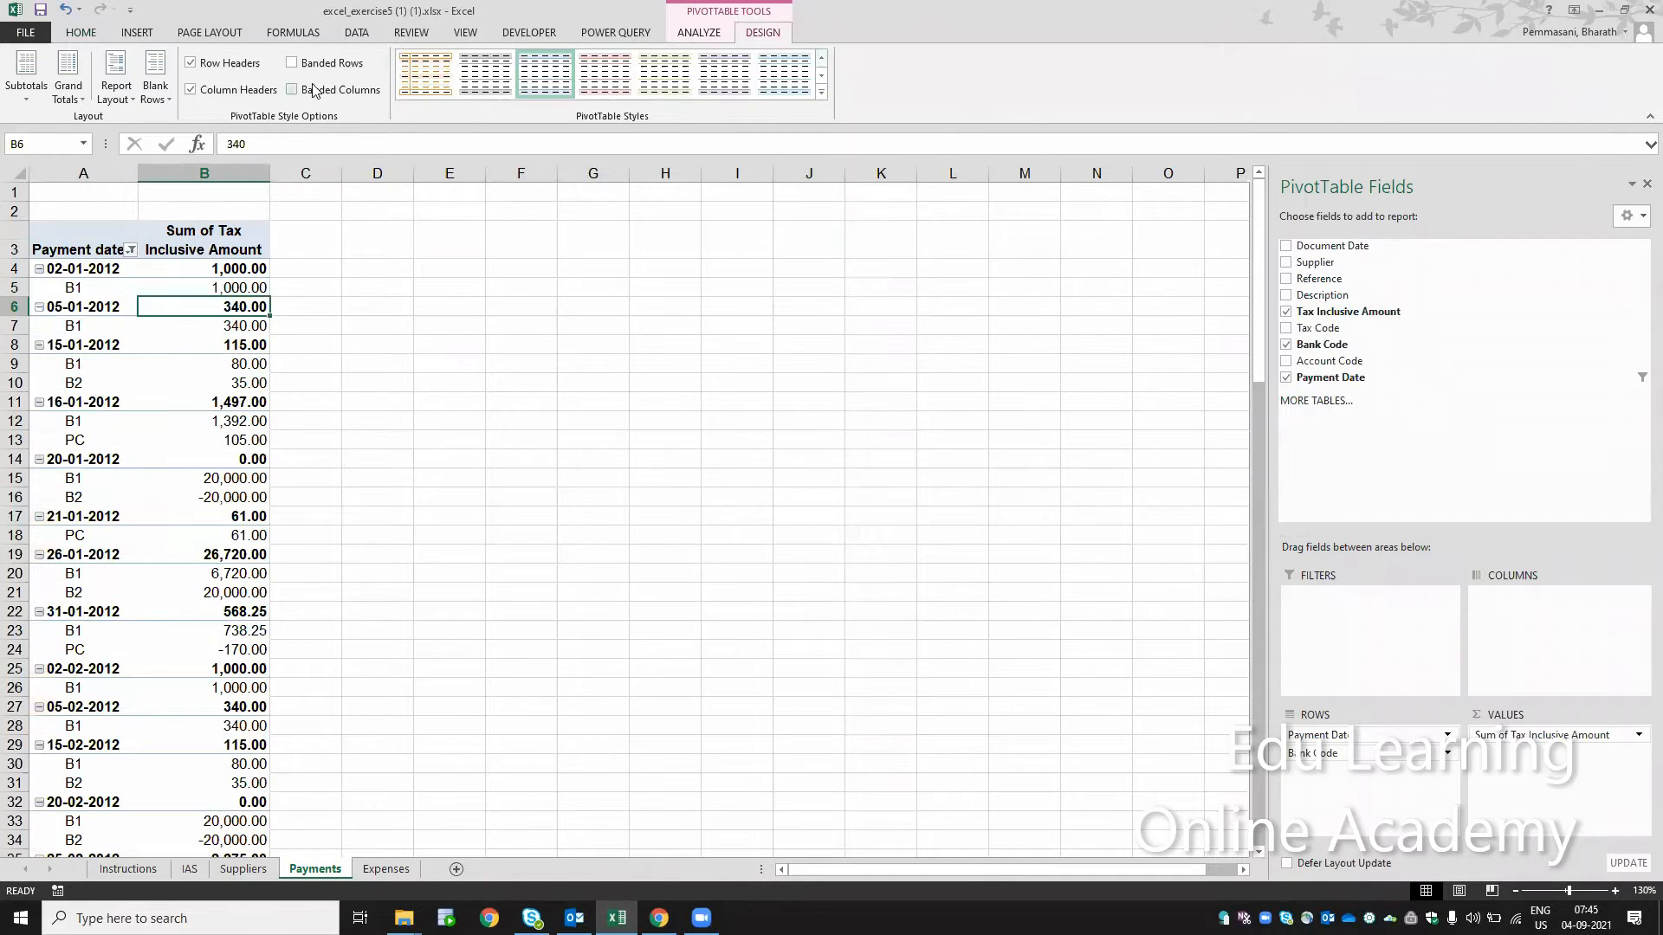
click(110, 102)
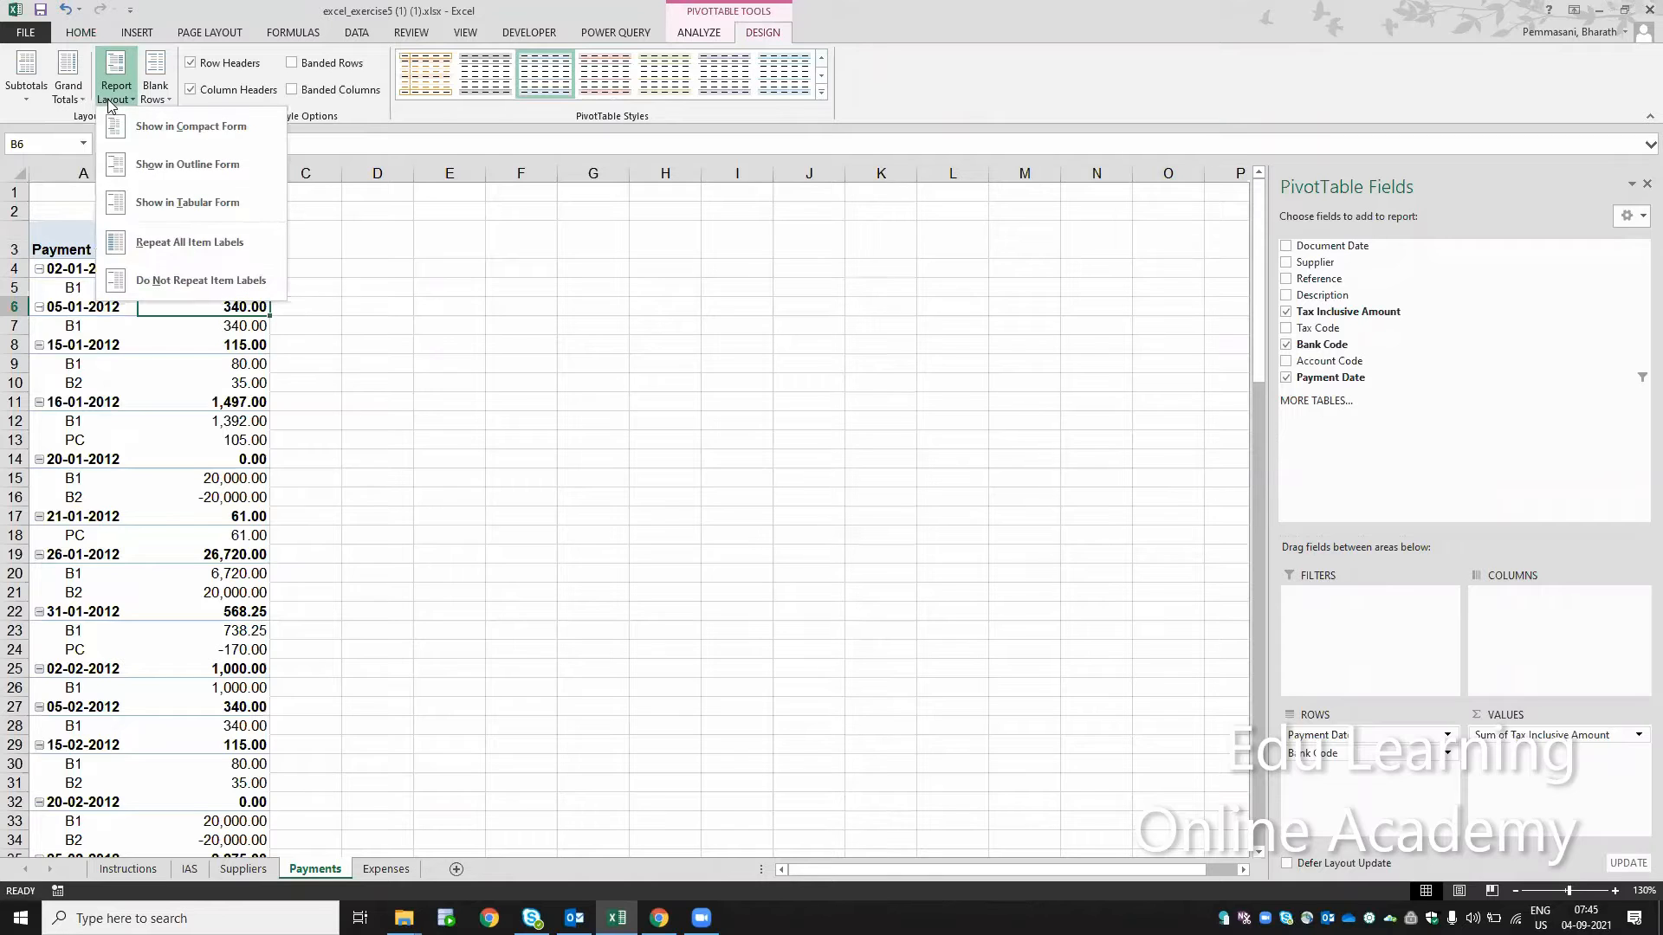
click(178, 200)
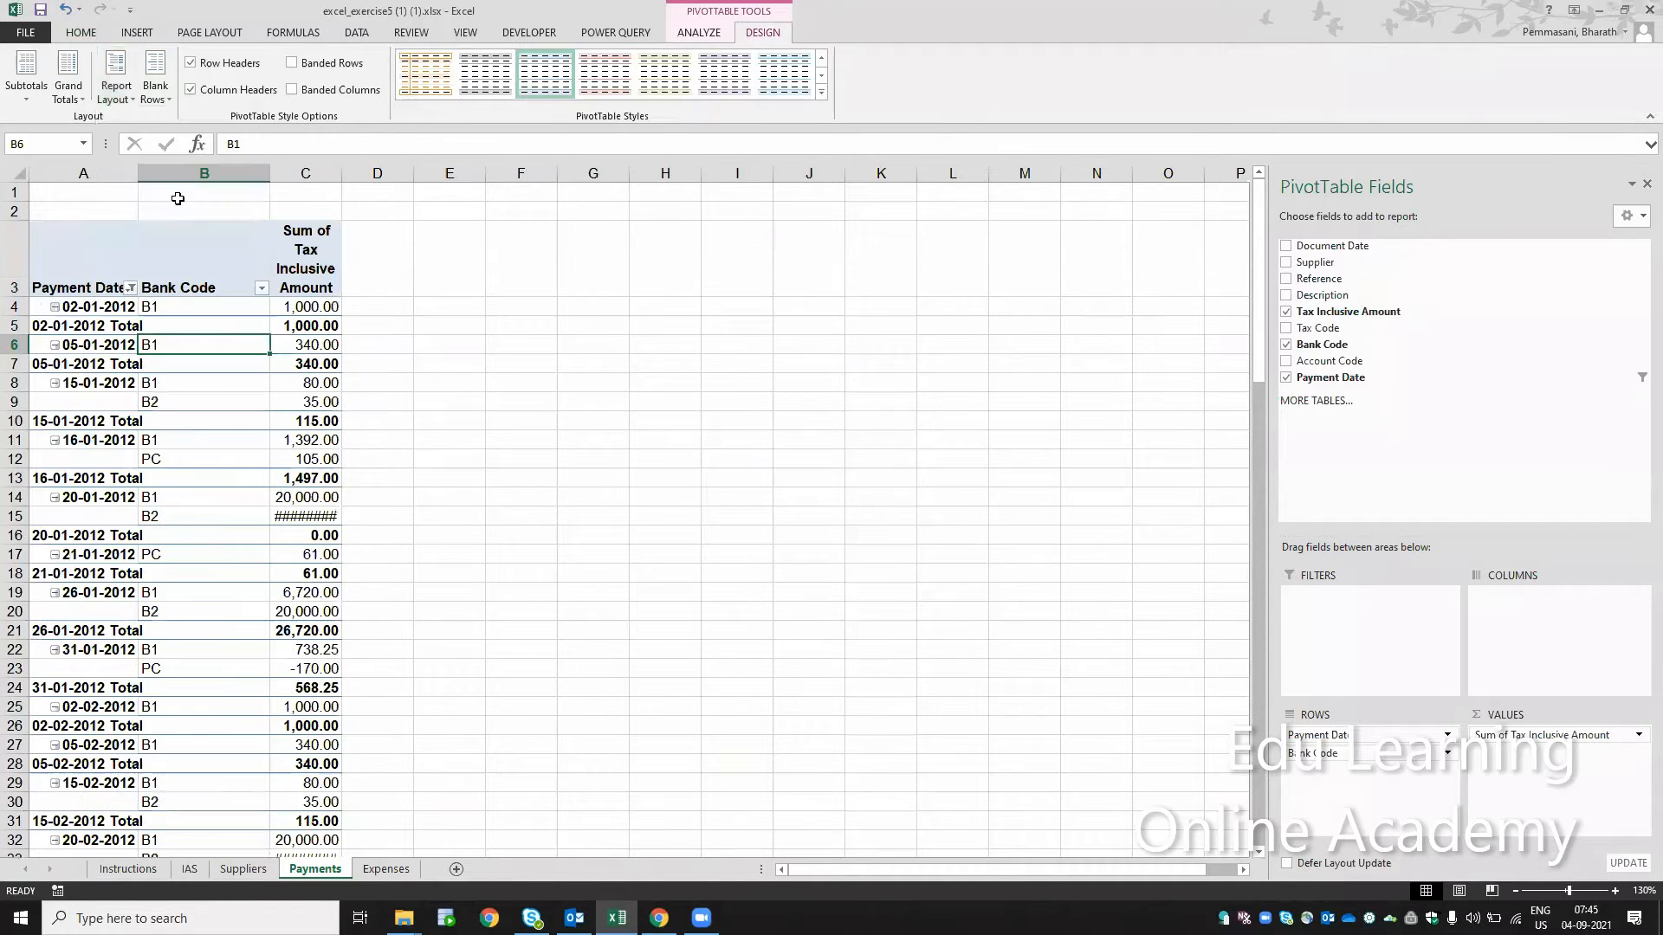
Step: Remove the Payment Date subtotals from the Payments pivot table and check the bank code rows
right_click(115, 329)
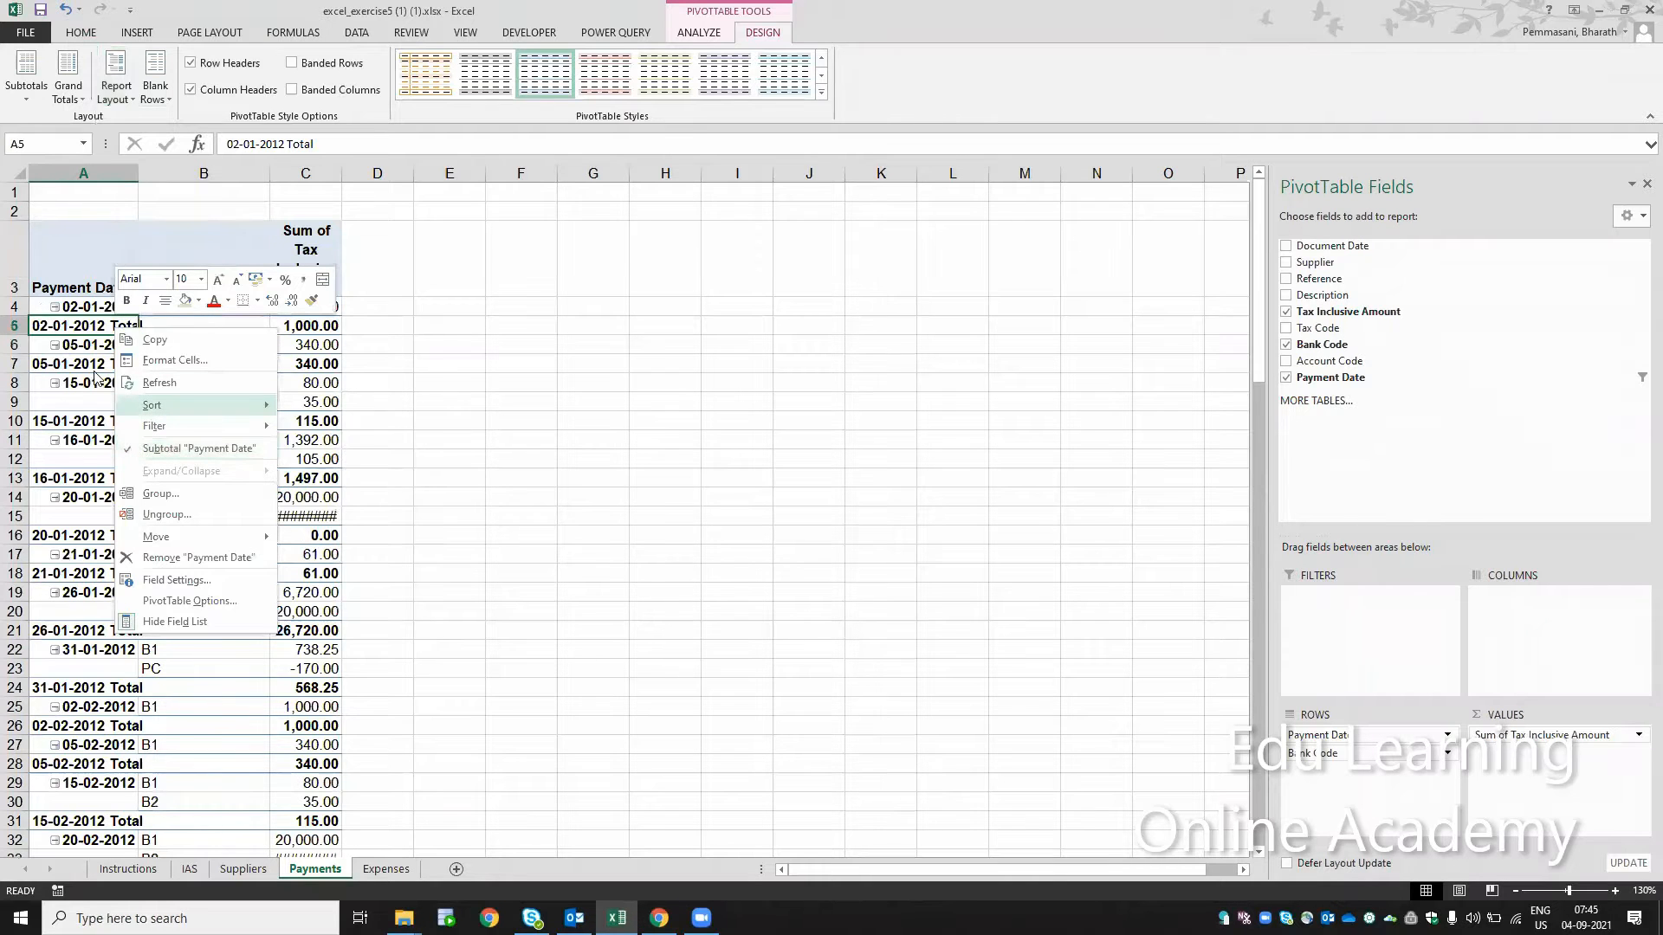
click(164, 448)
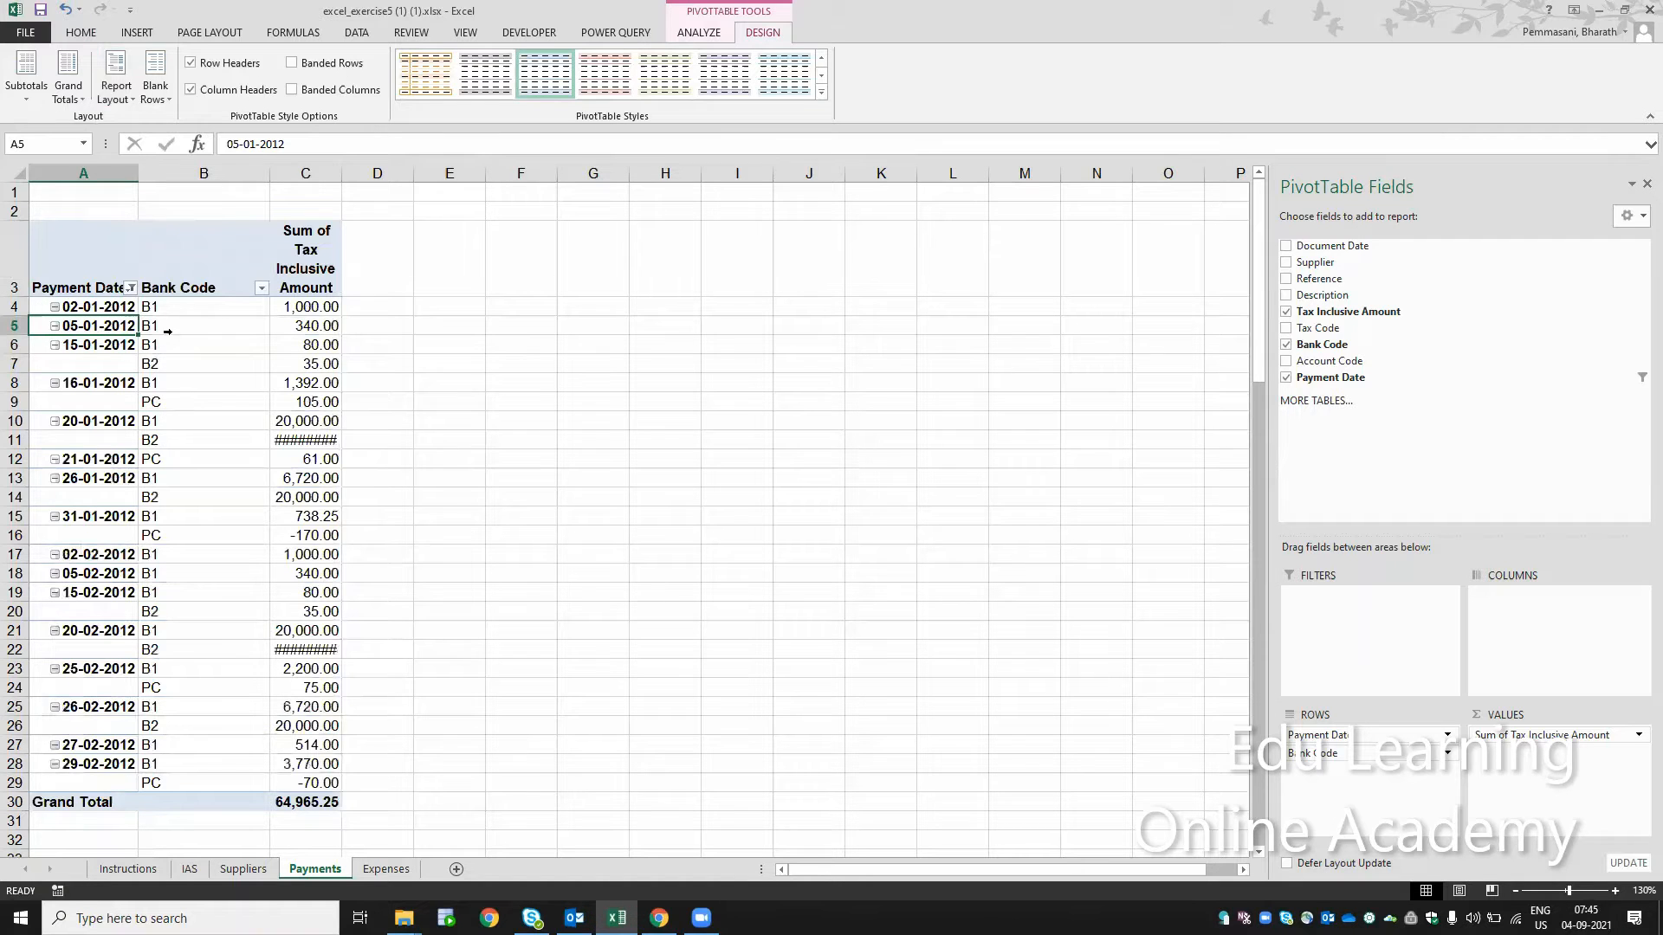
click(105, 306)
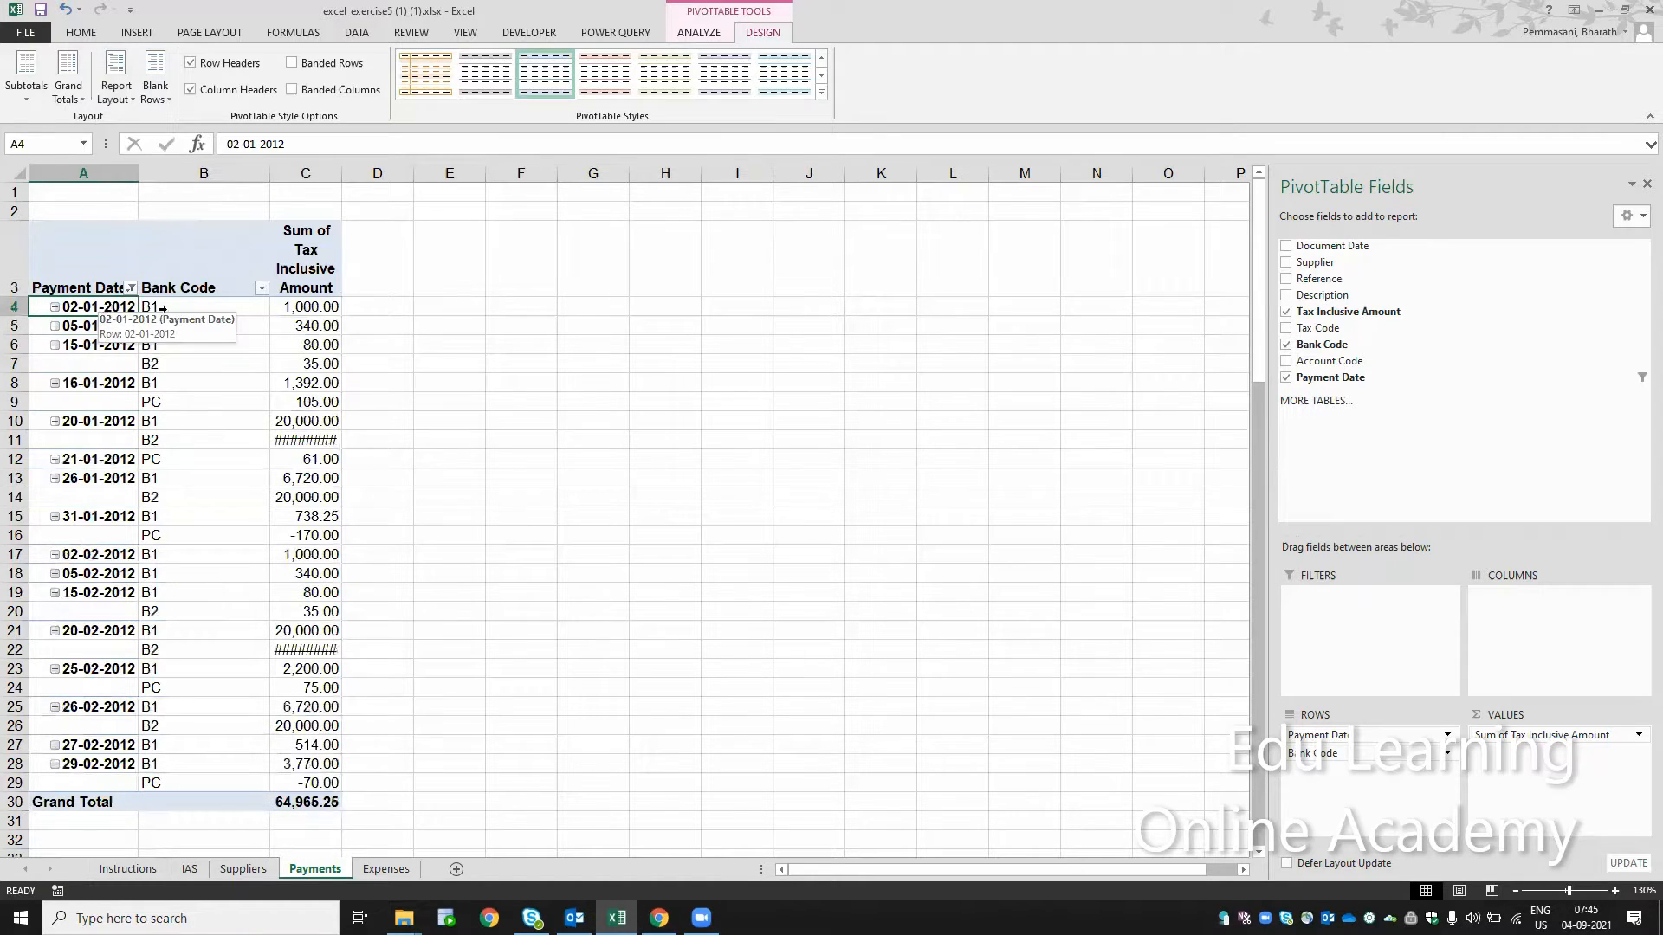
click(105, 347)
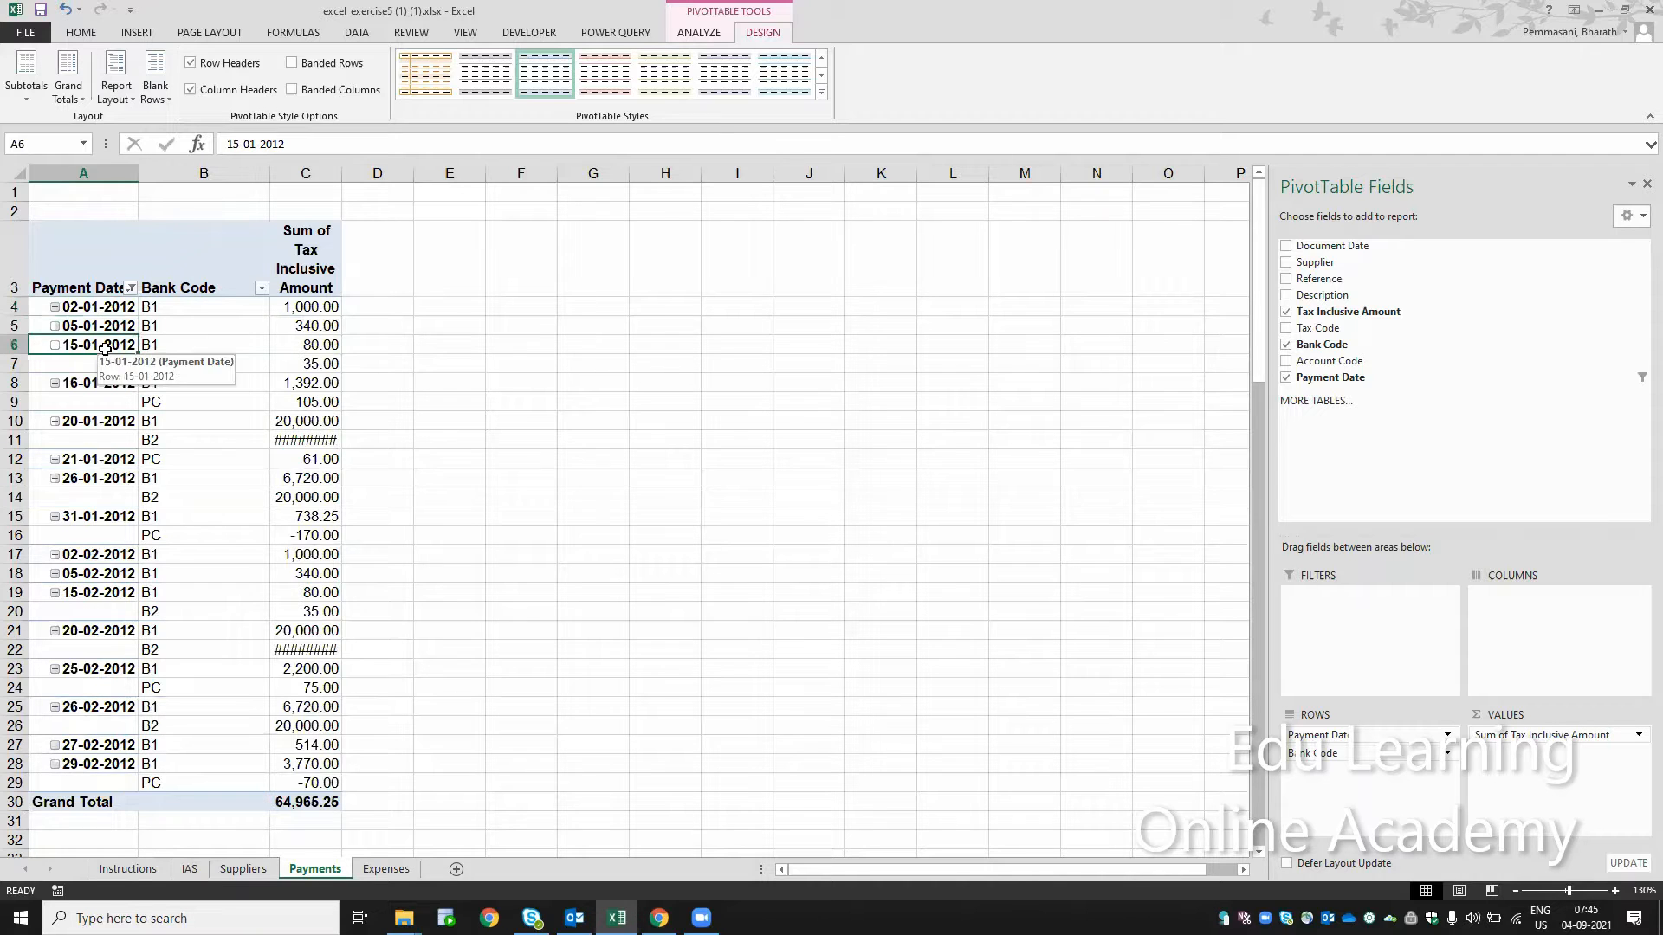
click(183, 353)
click(171, 363)
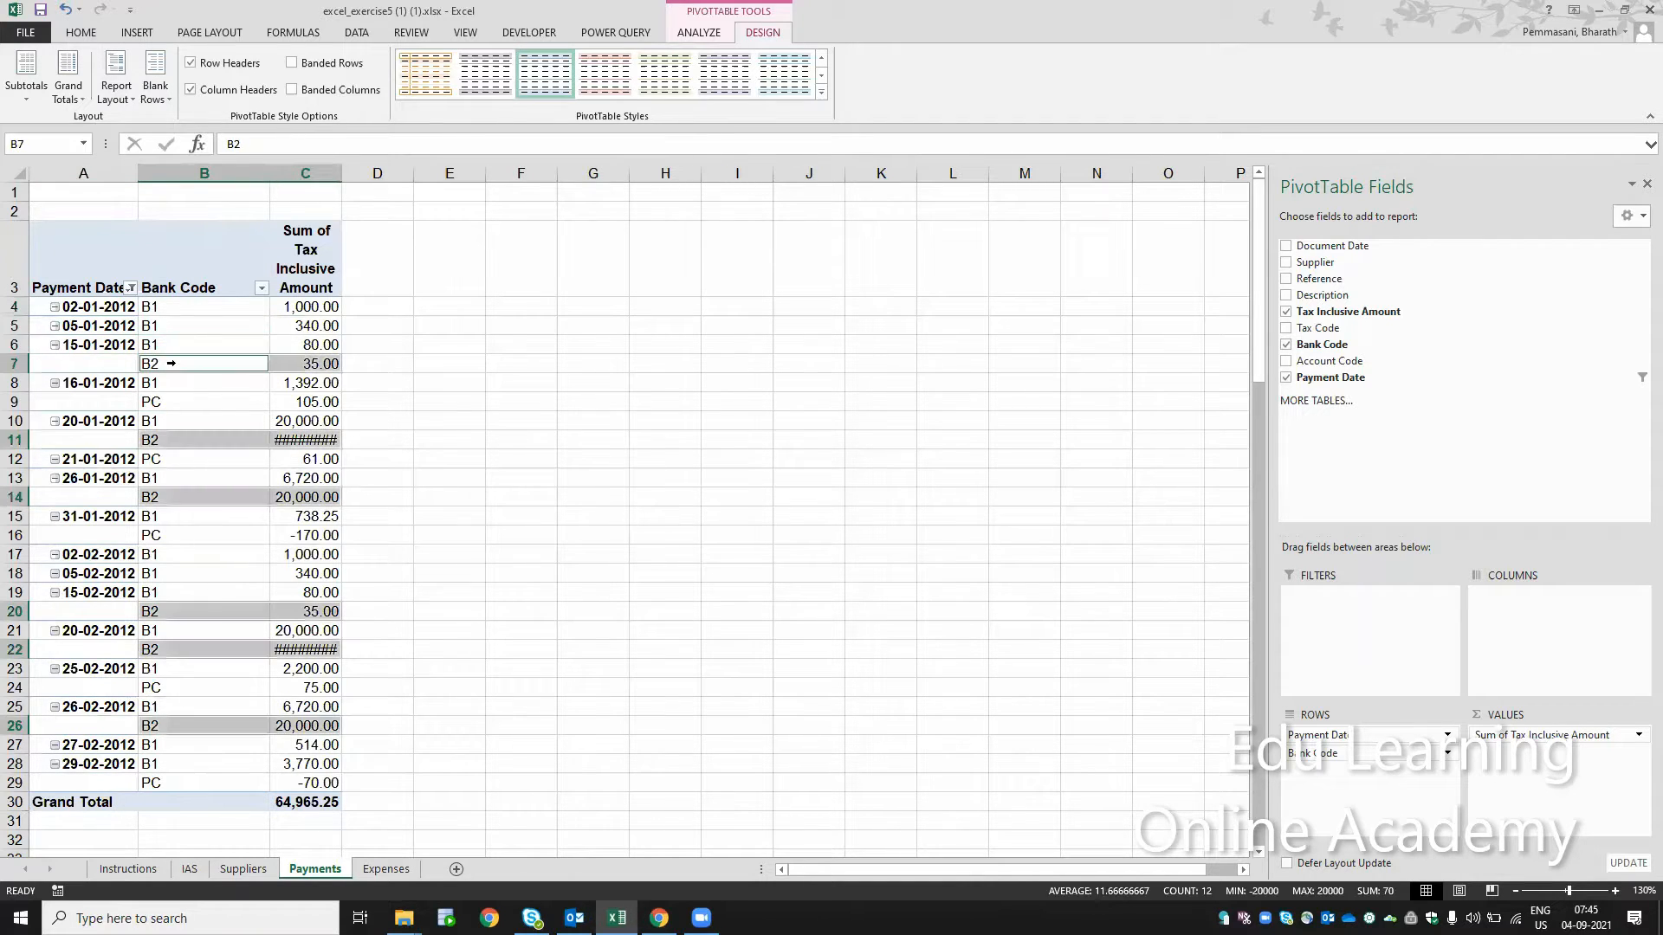
Step: Widen column C of the Payments pivot table to fit its amounts and recheck step 19 on the Instructions sheet
drag(342, 173, 443, 185)
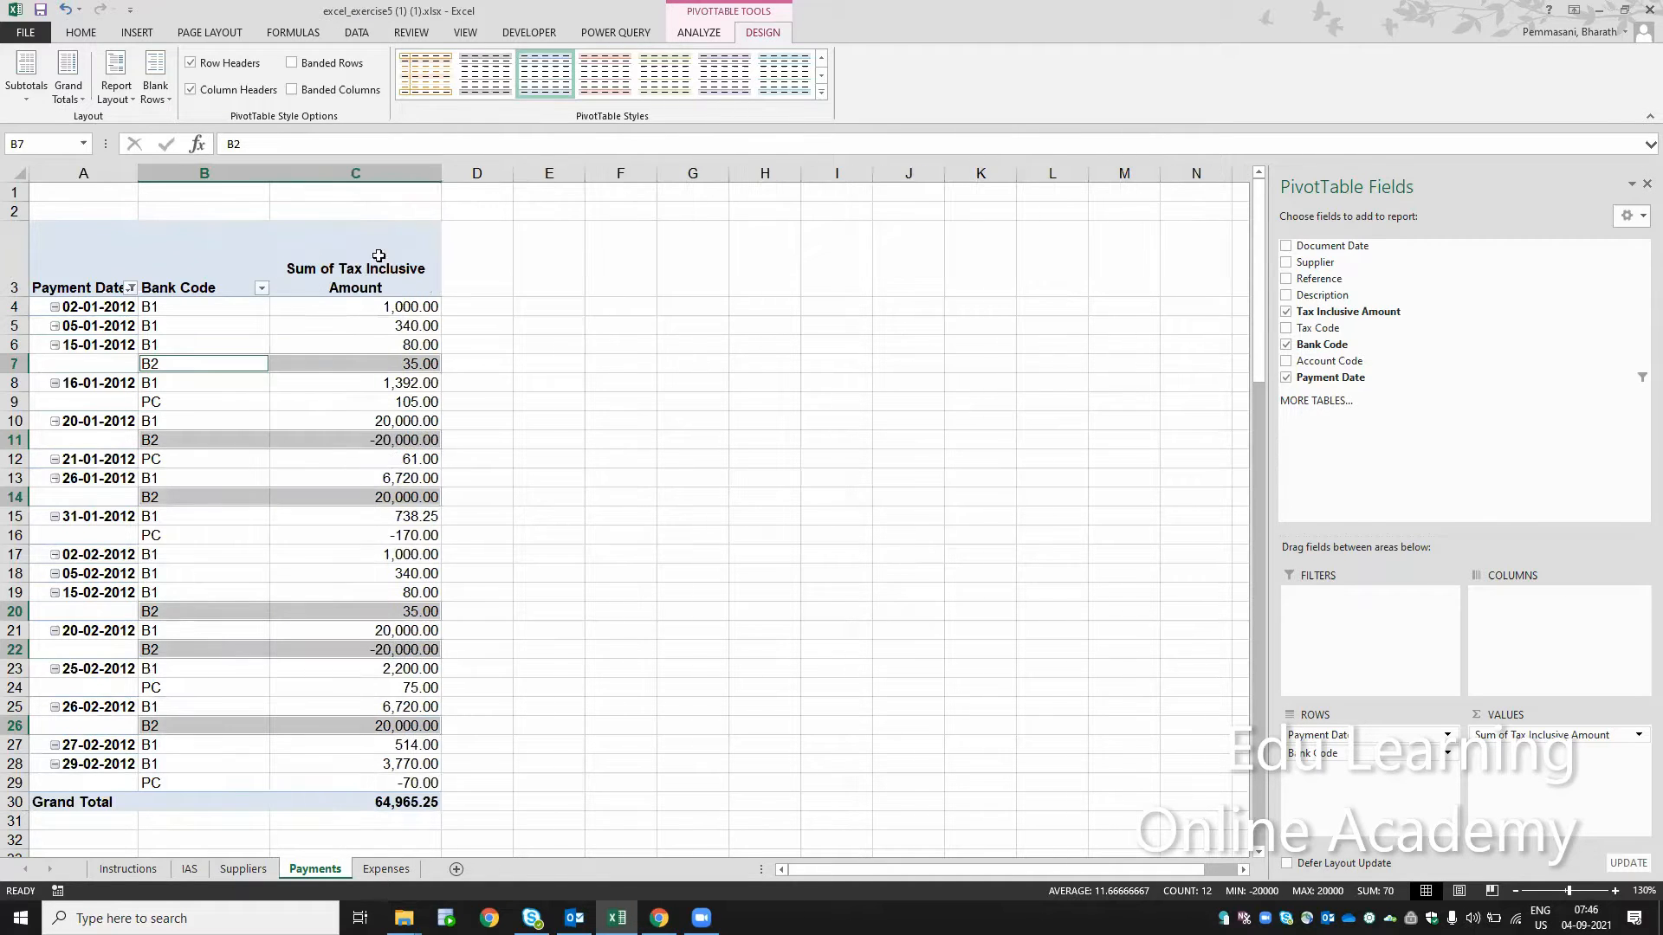
click(242, 347)
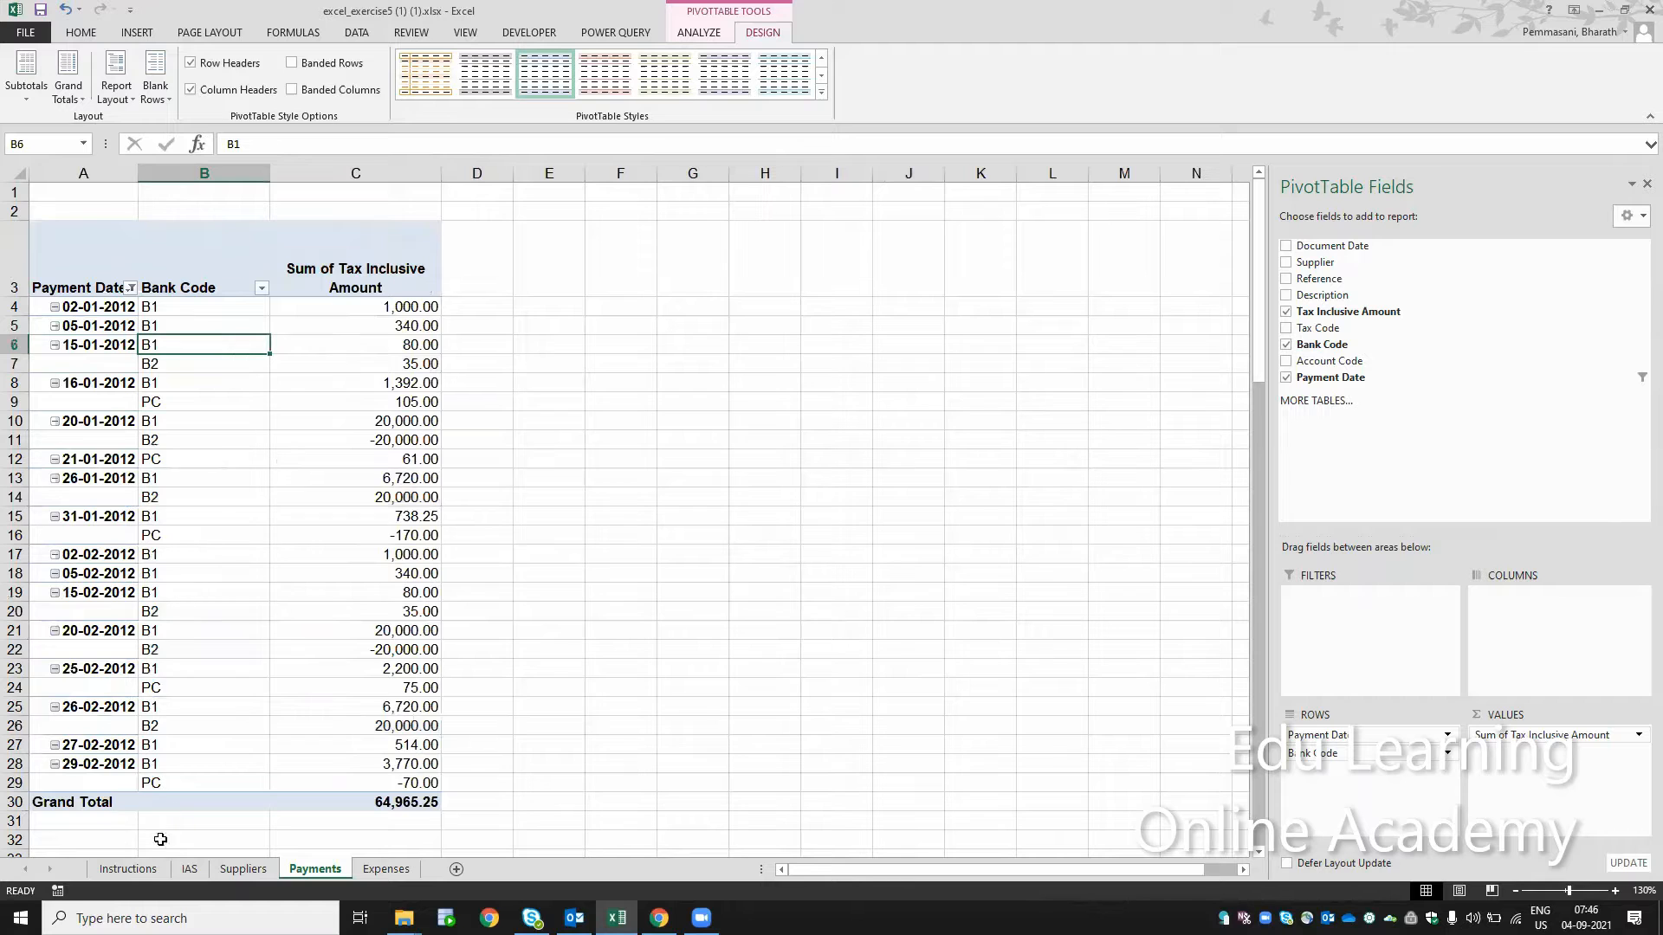
click(128, 869)
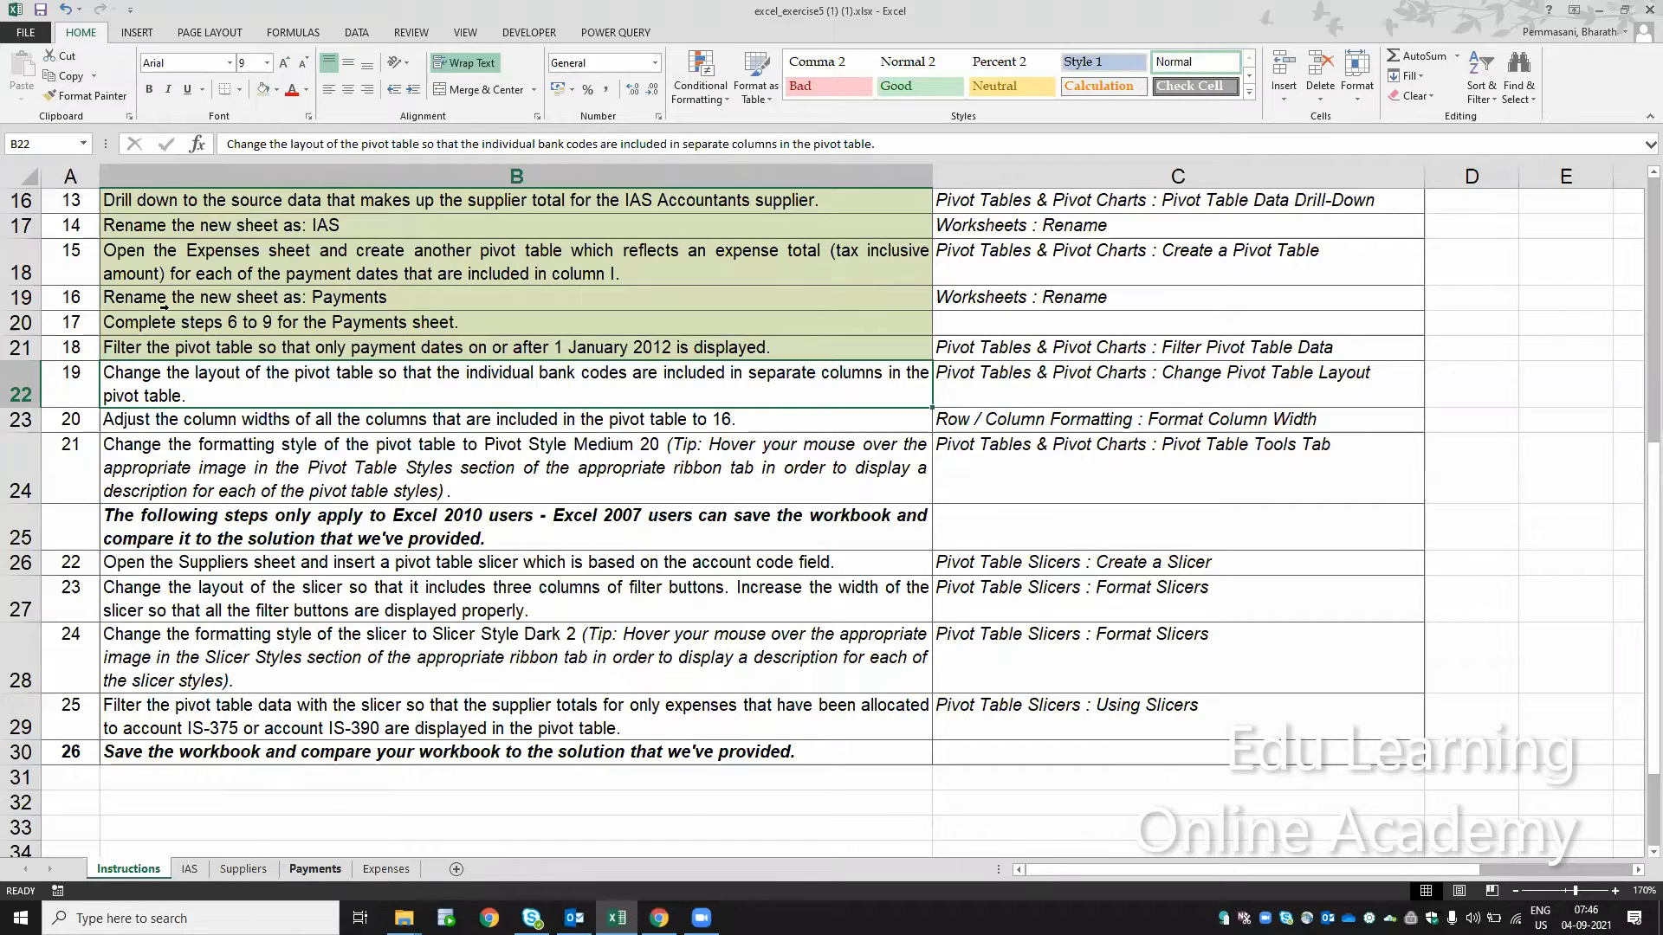
click(314, 868)
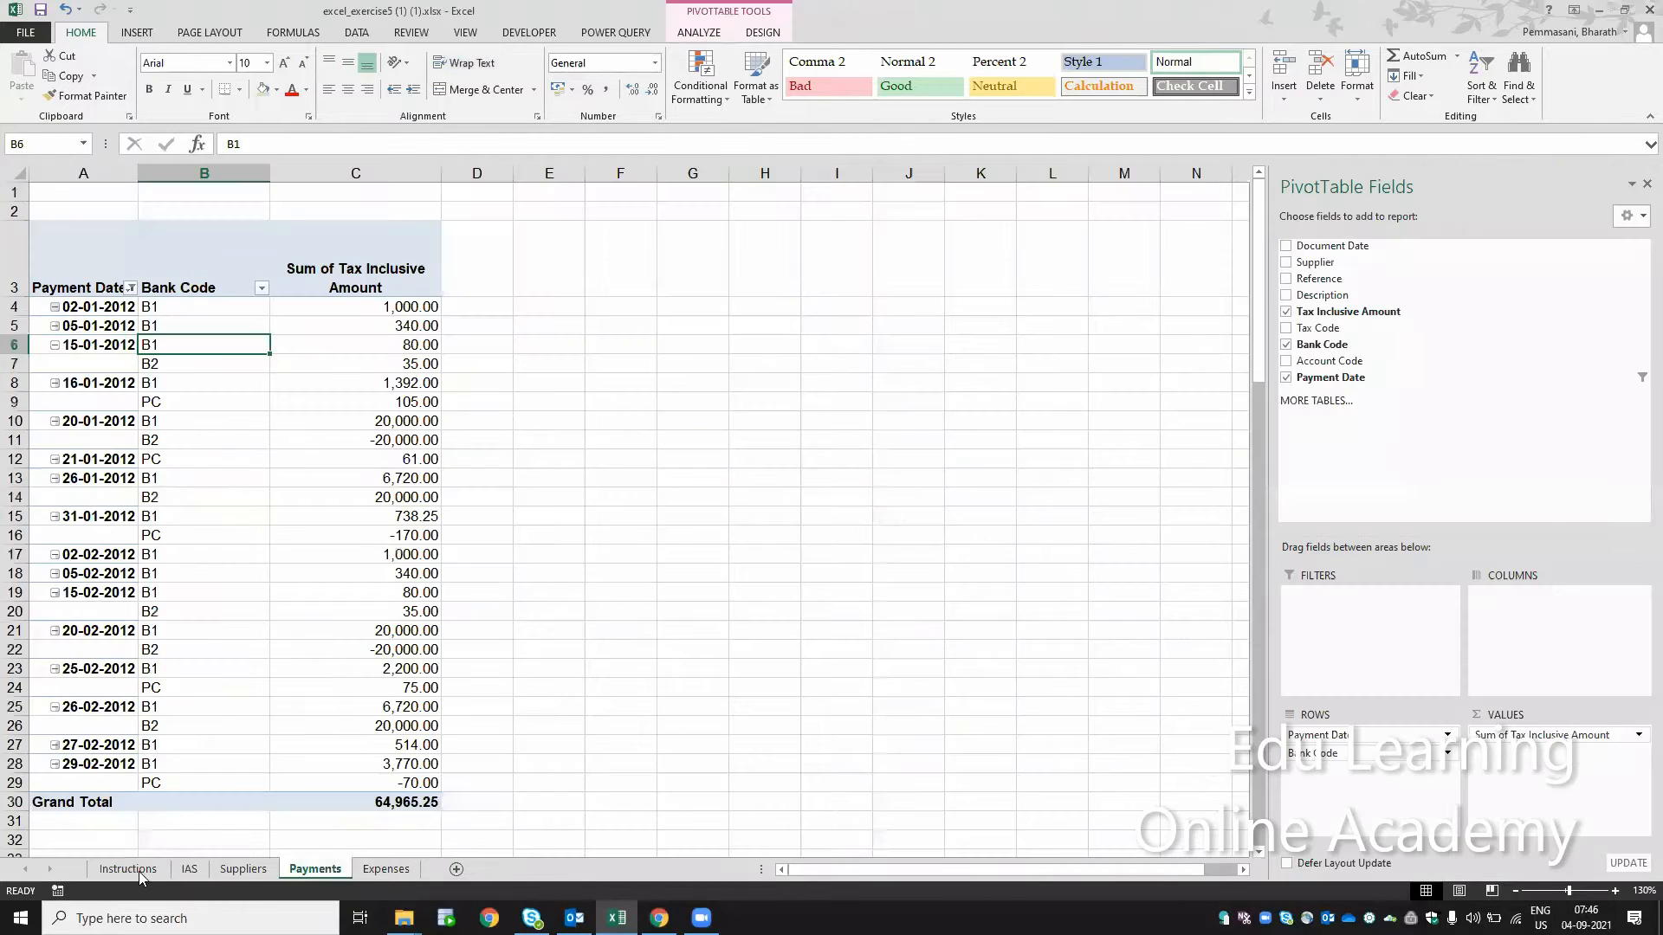
click(128, 869)
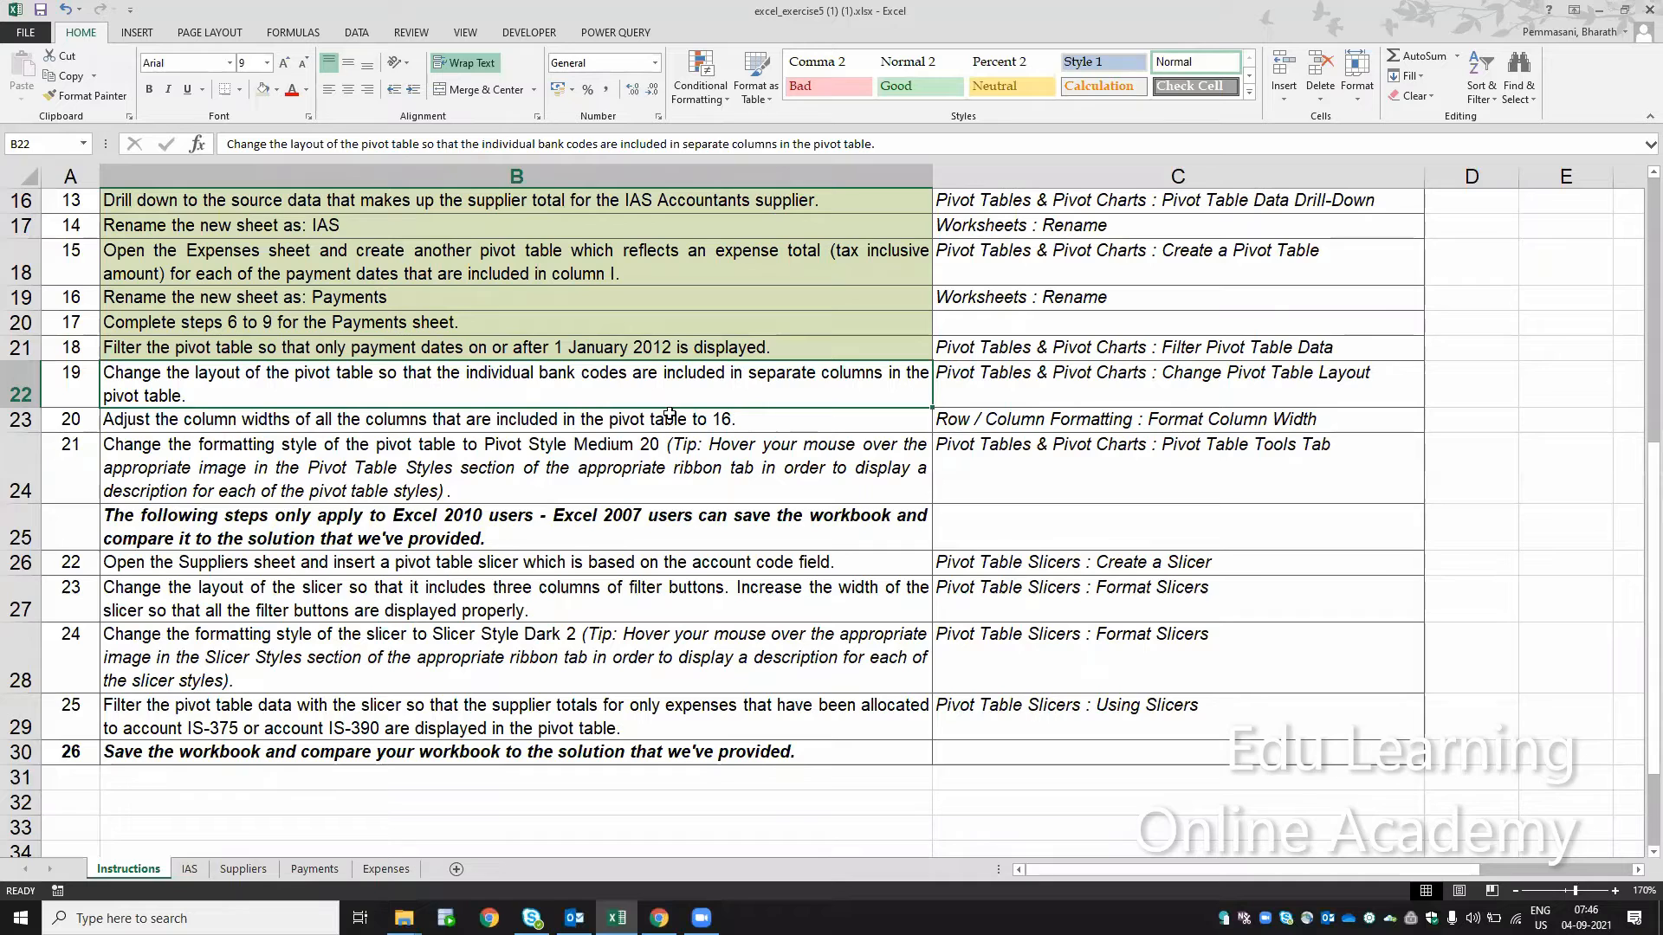
Step: Set the width of columns A to C on the Payments sheet to 16, as step 20 of the instructions requires
click(382, 420)
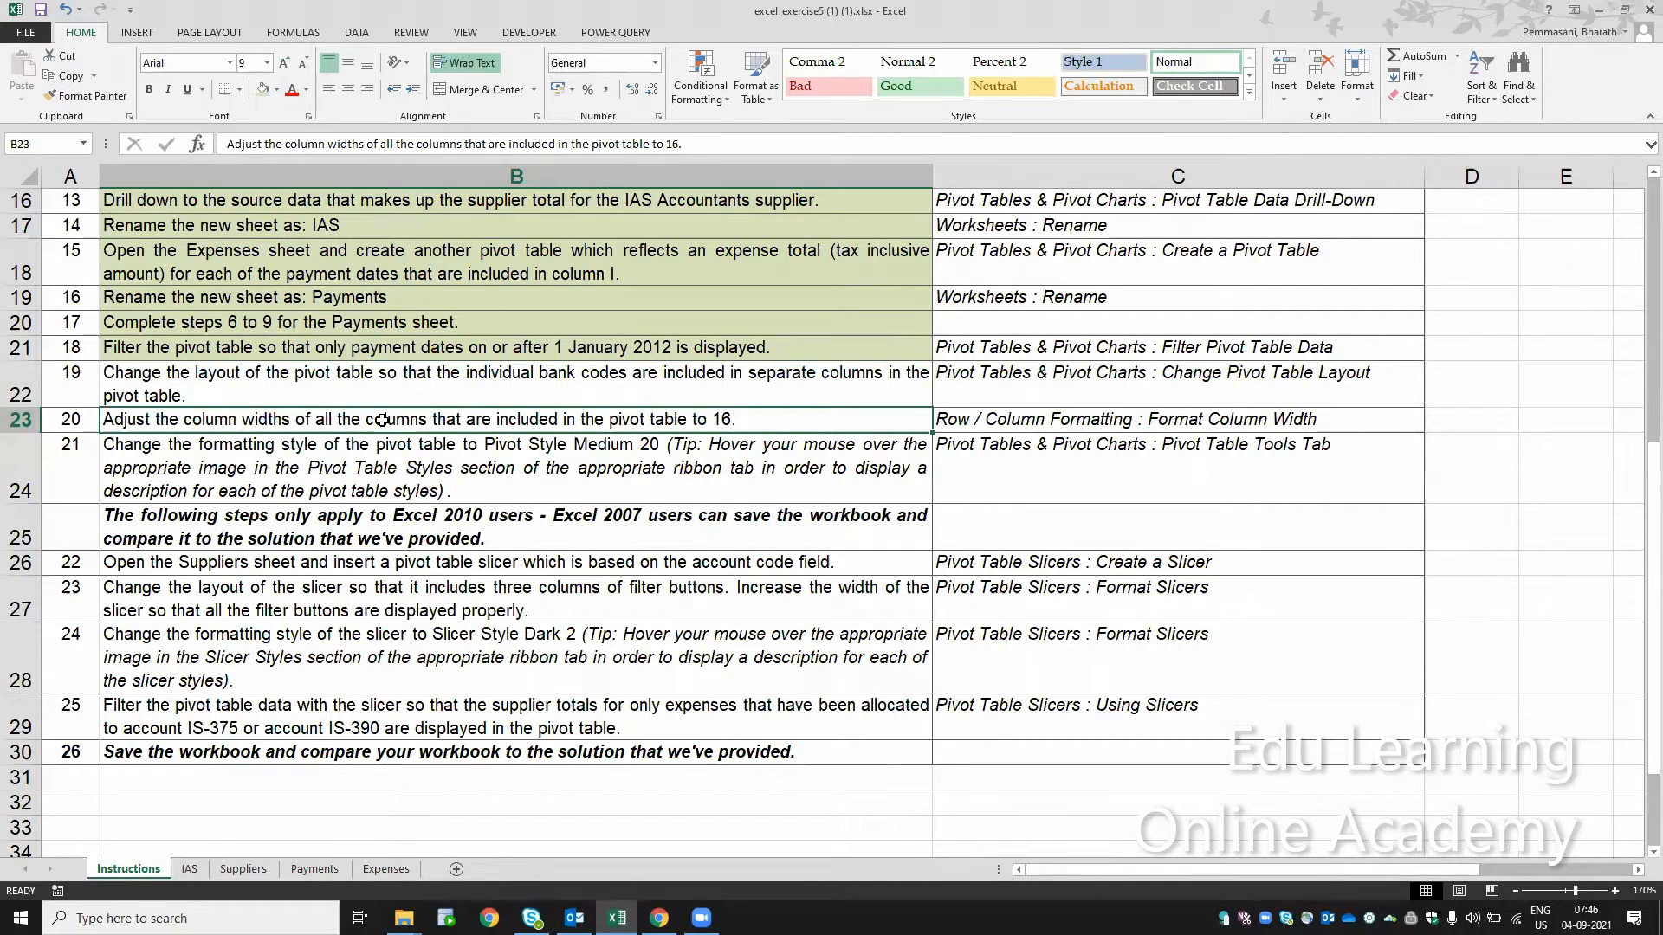
click(303, 870)
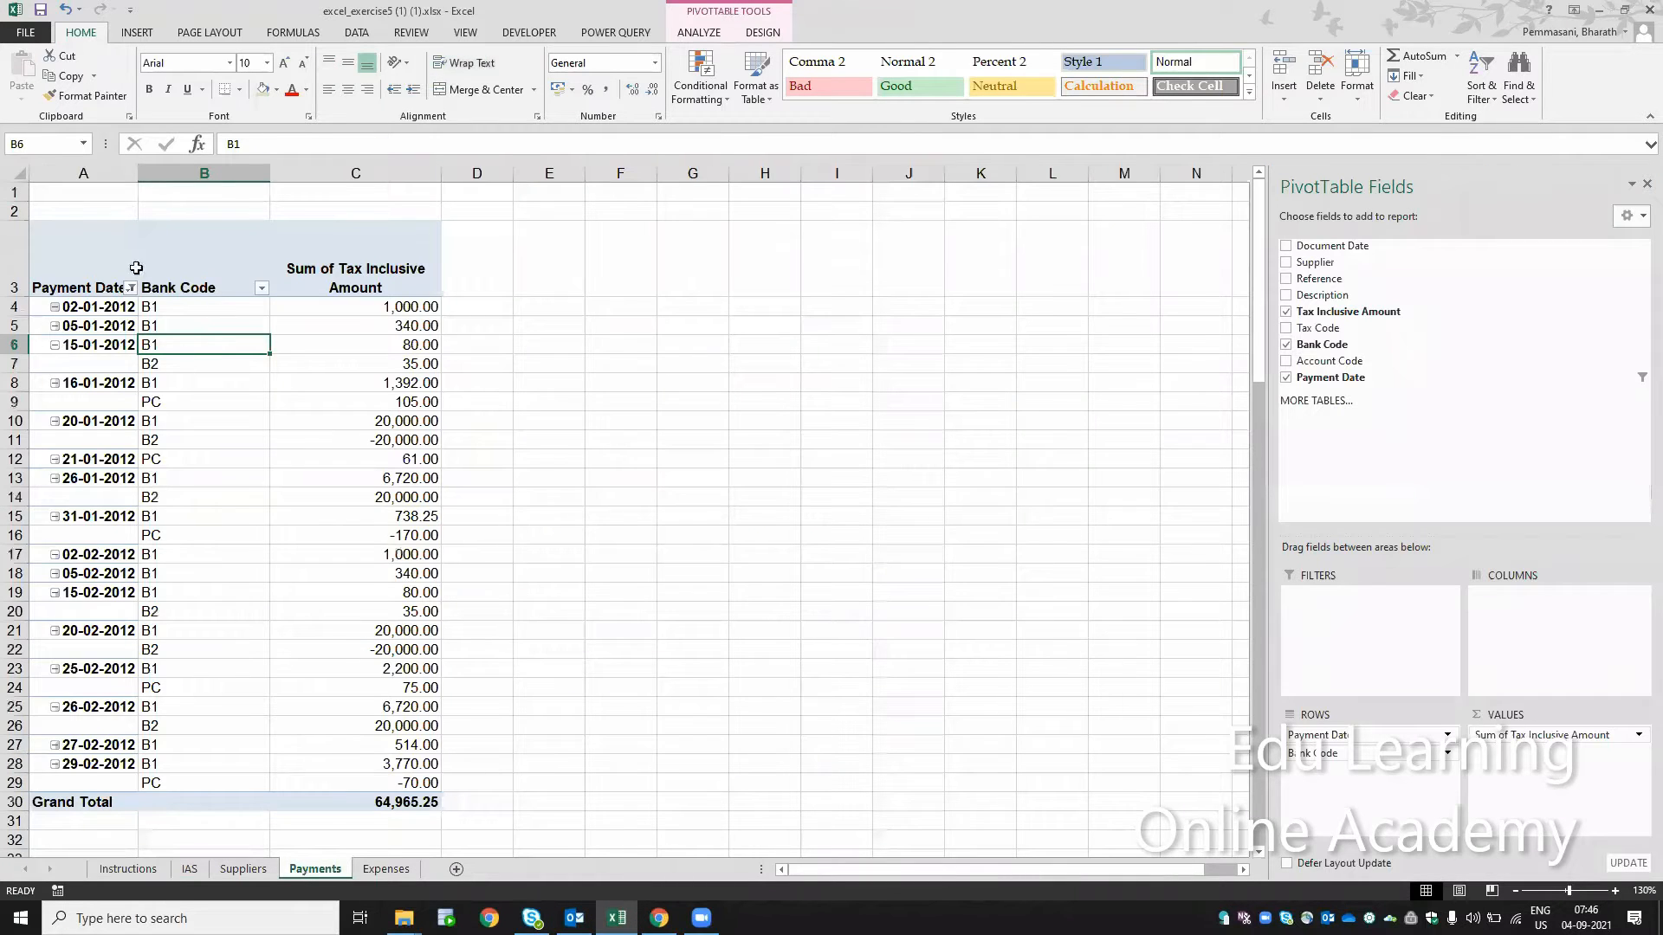
drag(83, 172, 384, 165)
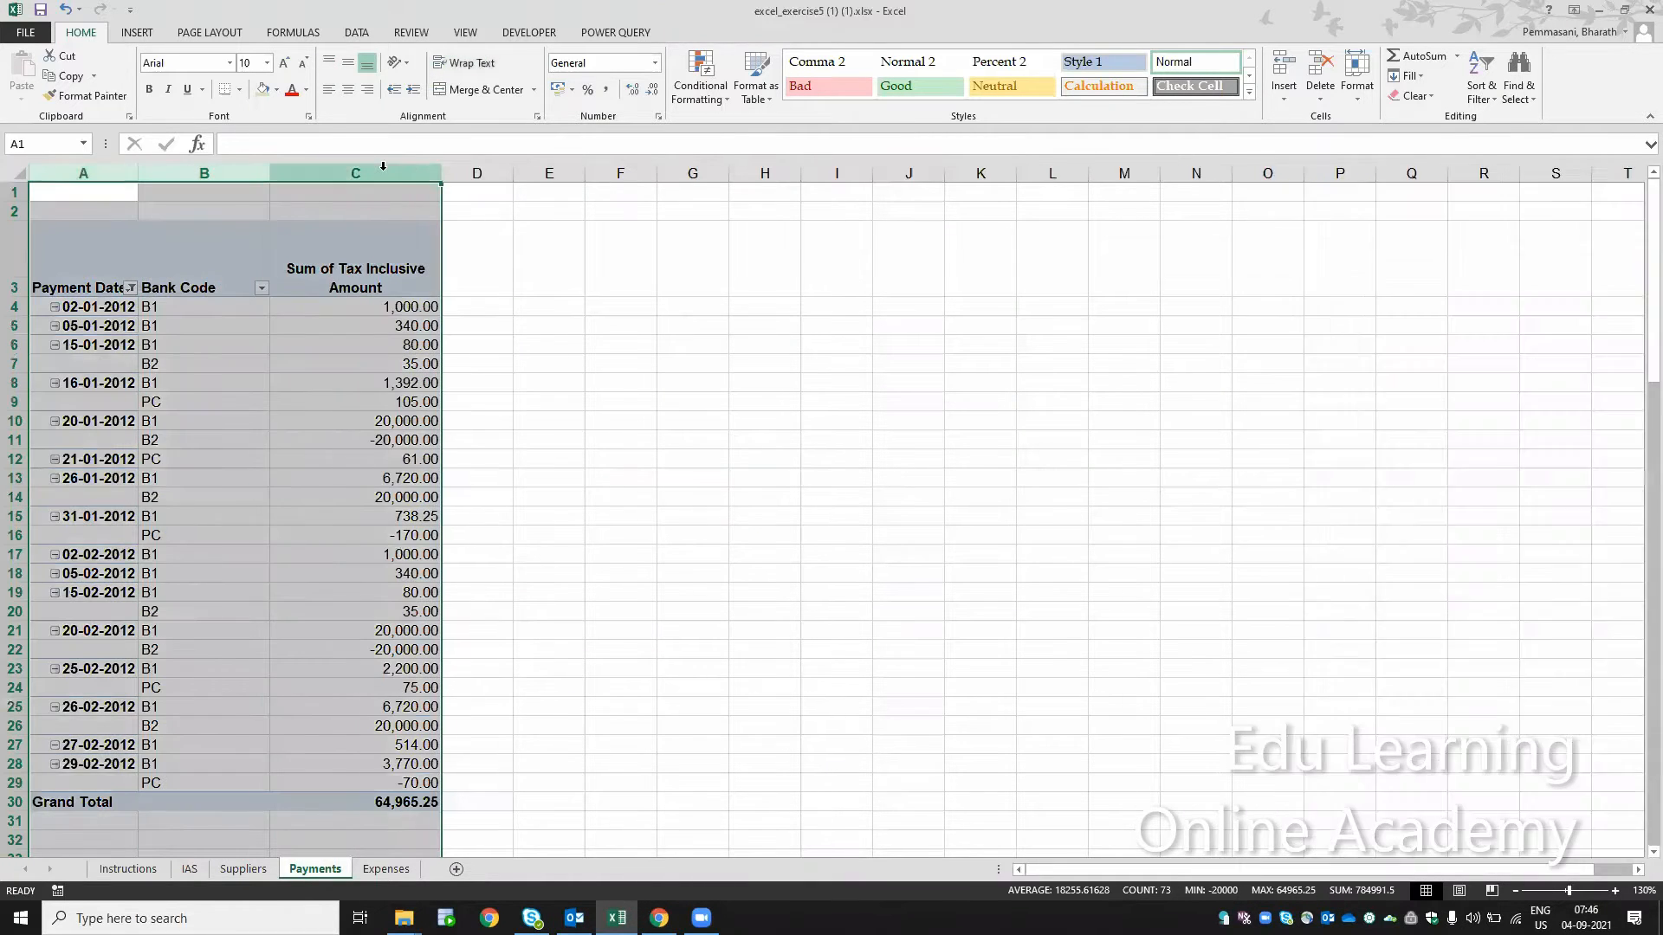
click(1358, 77)
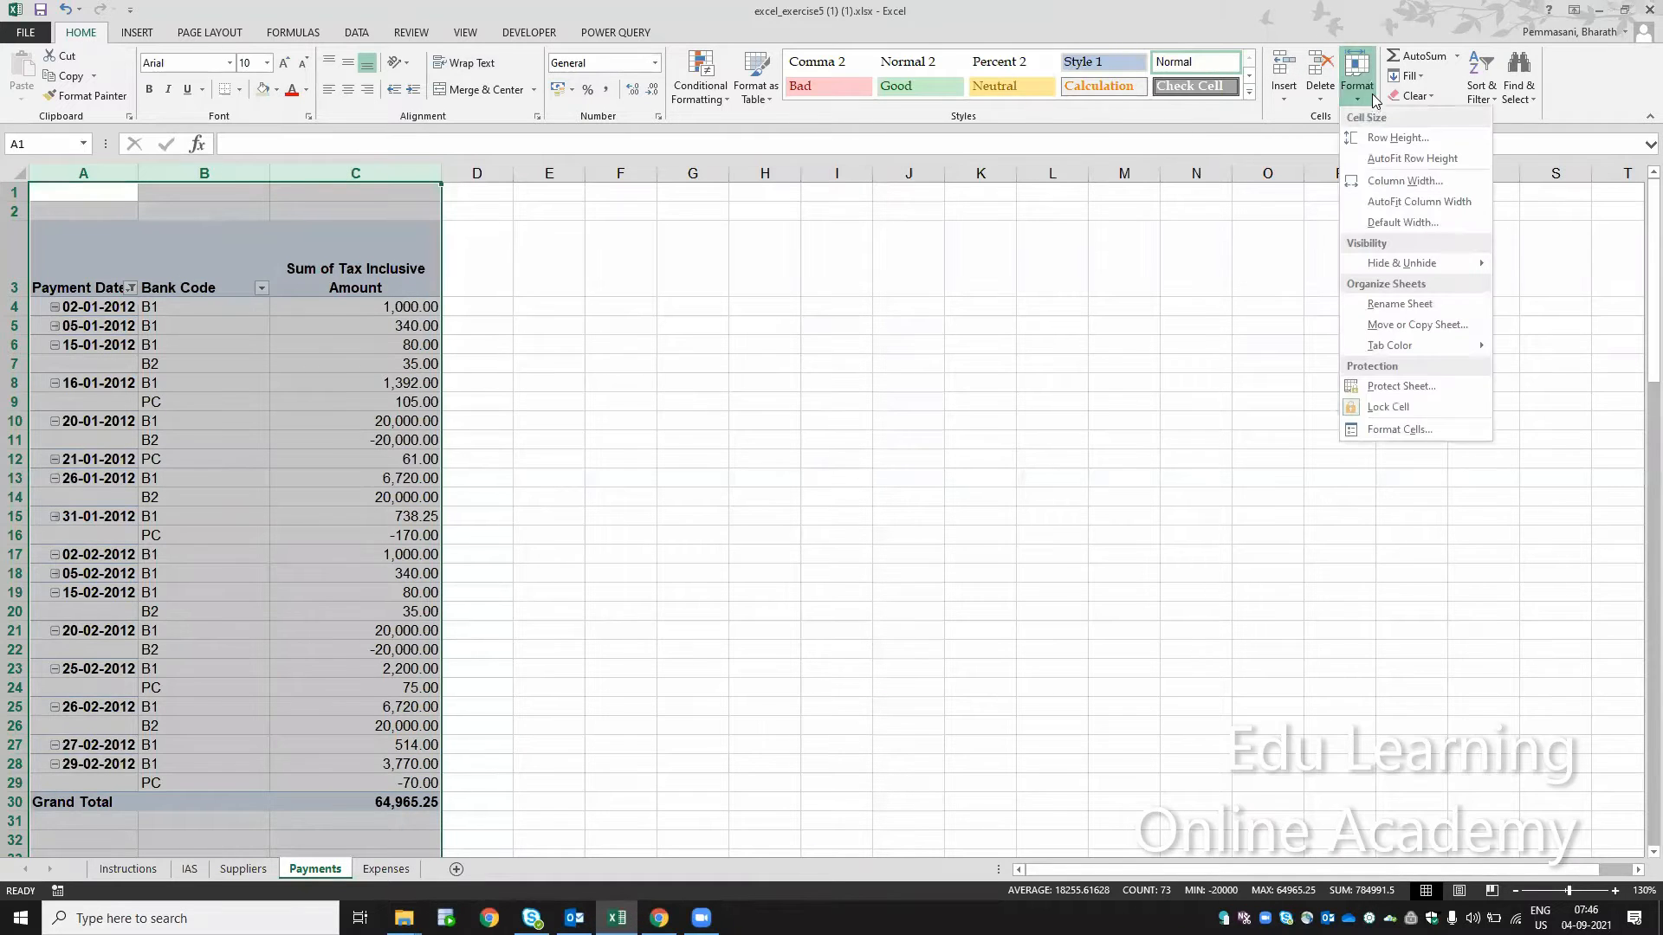
click(1384, 182)
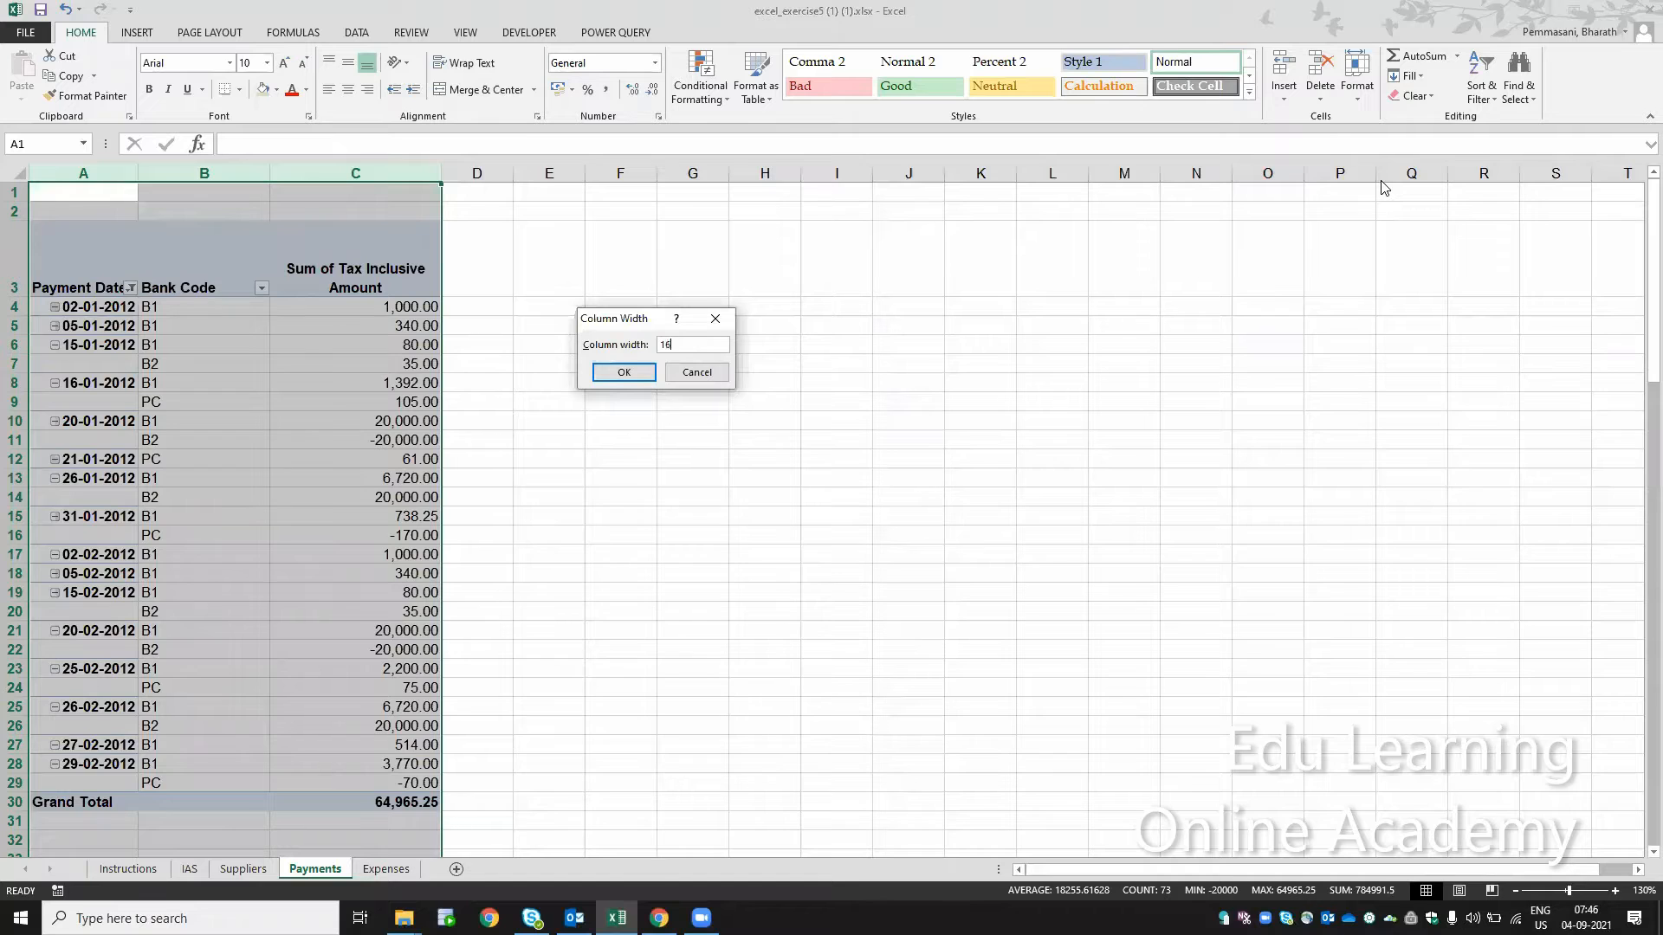
key(Return)
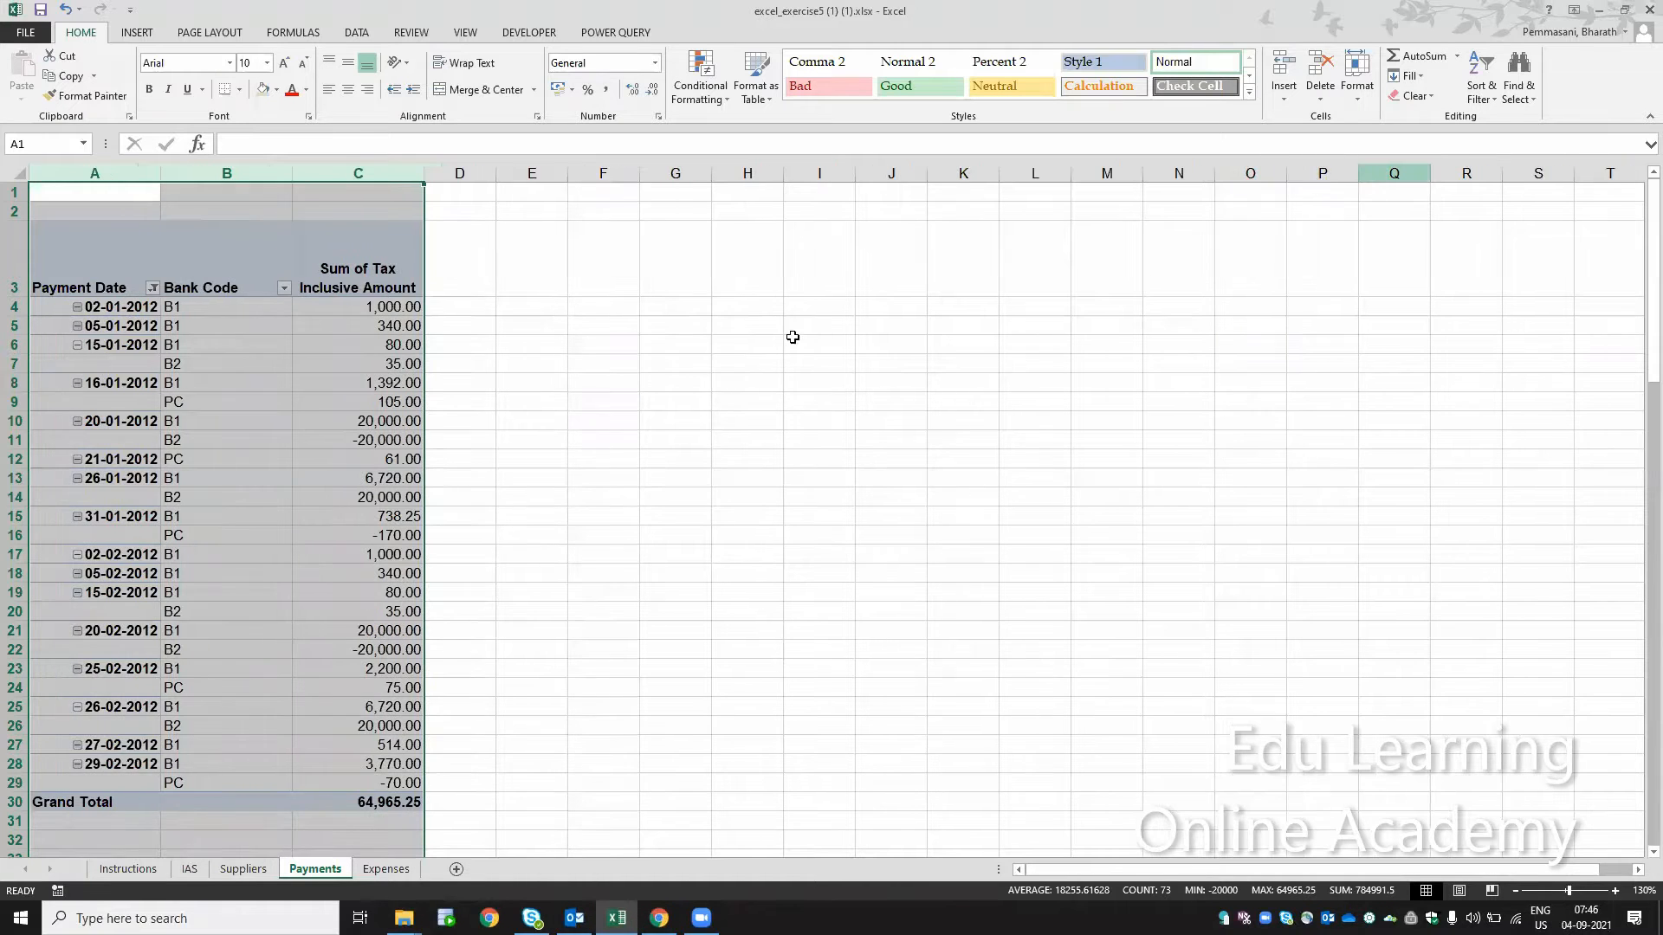
Step: Review the layout and format settings in the Payments pivot table's PivotTable Options
right_click(354, 337)
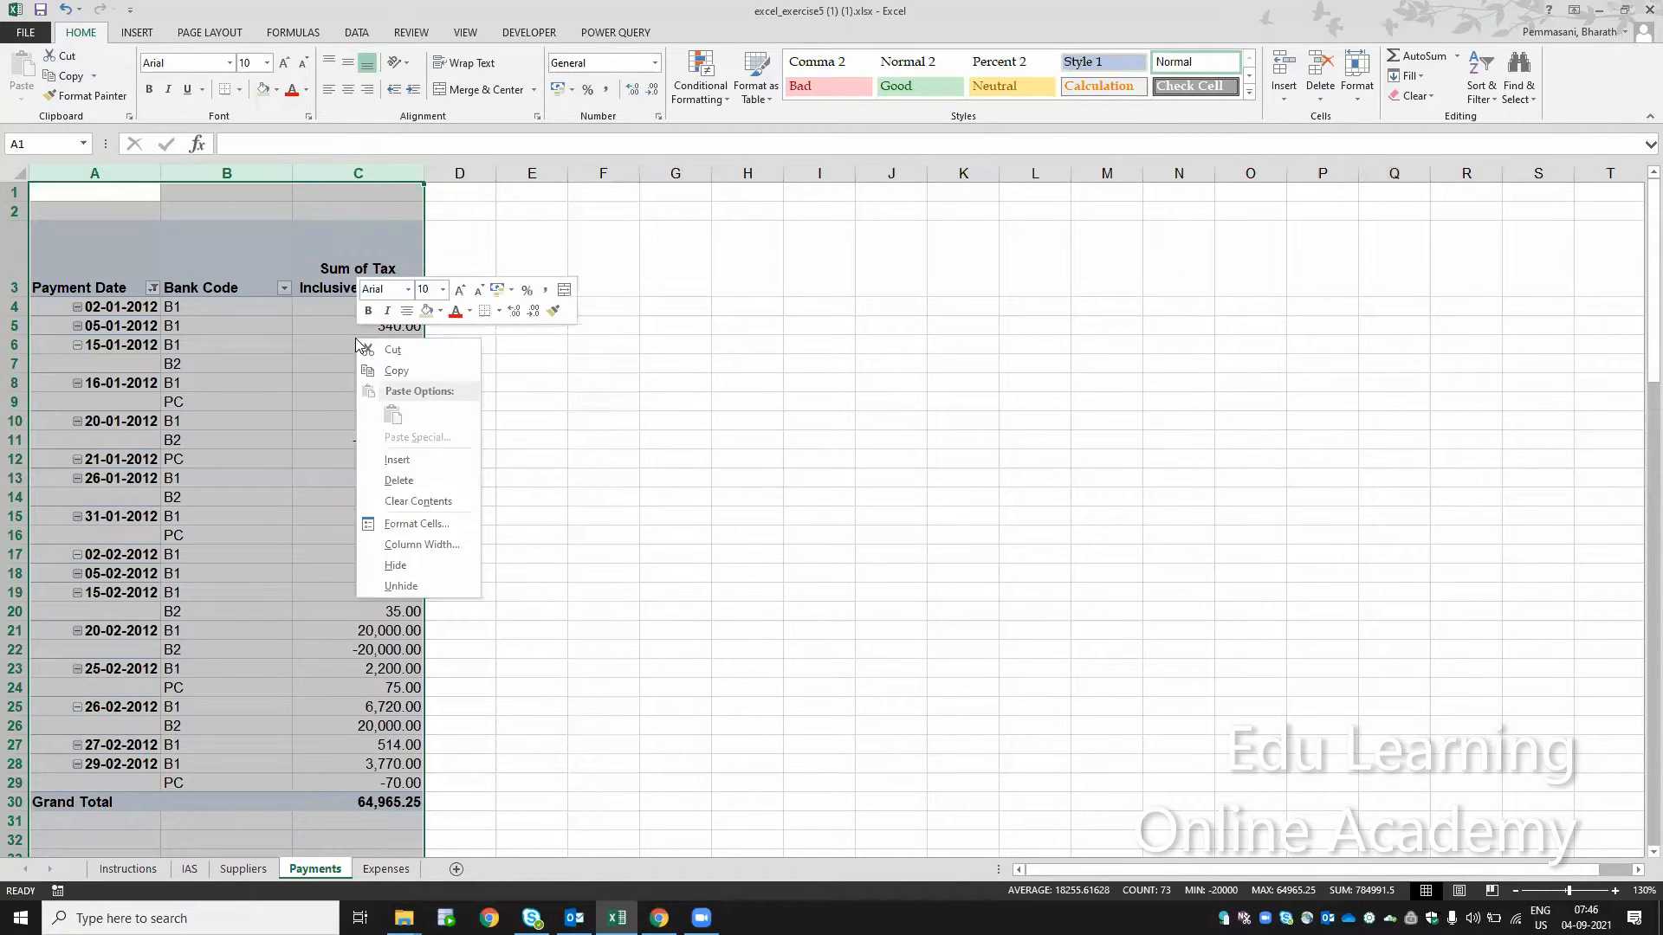
click(278, 409)
click(278, 410)
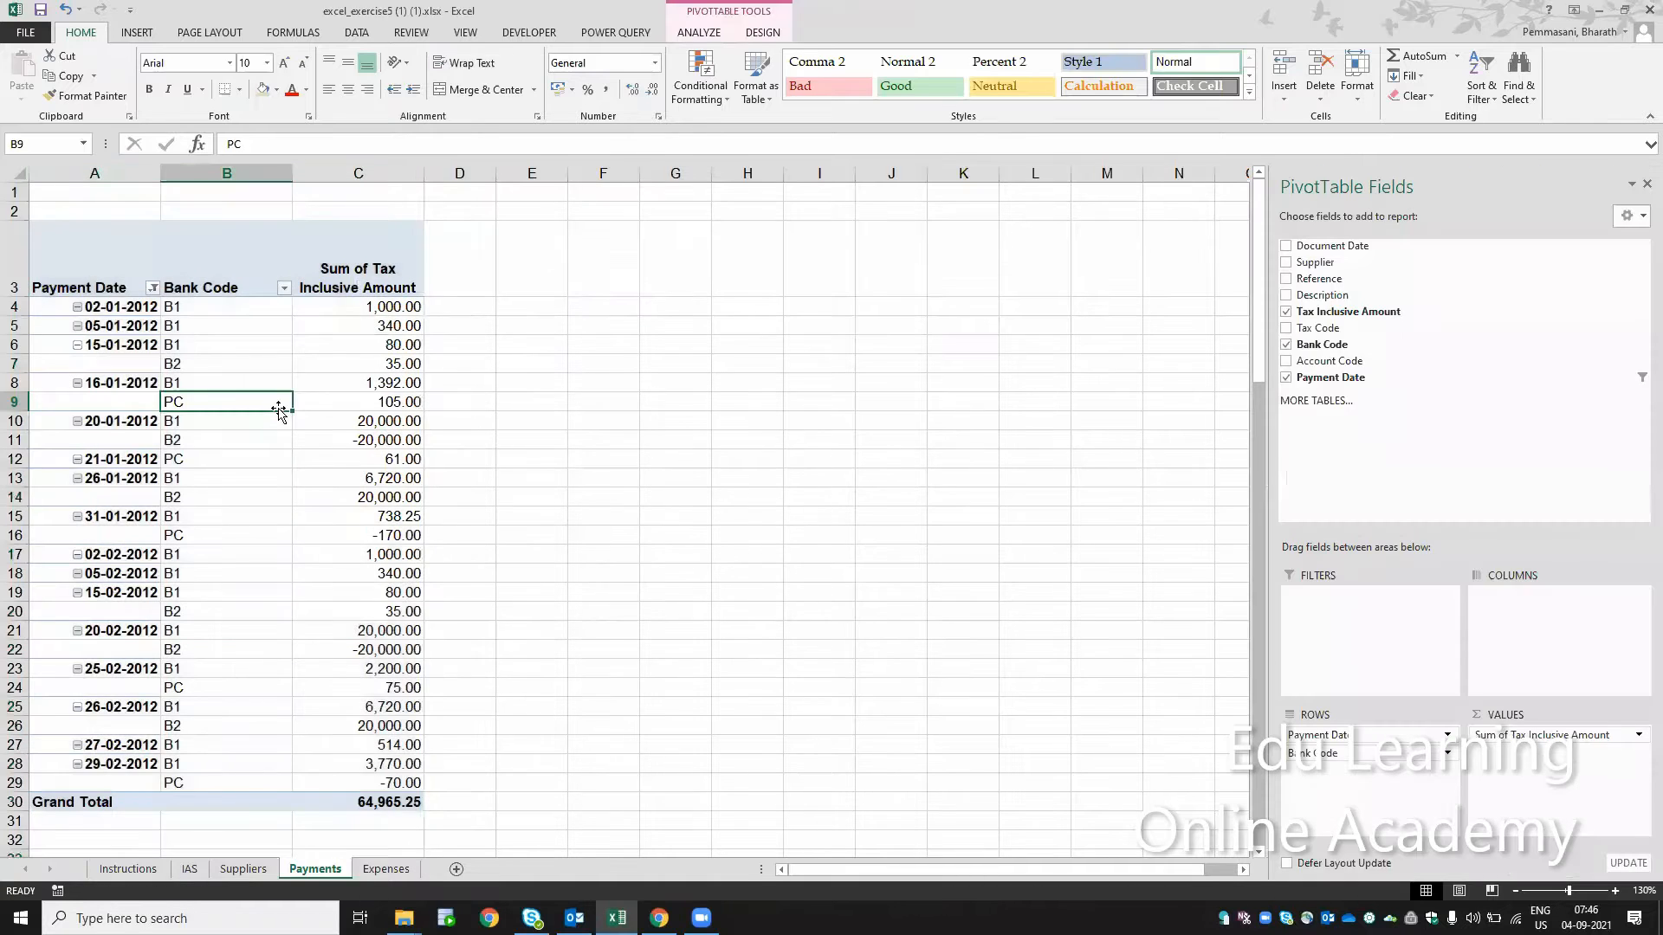
right_click(268, 408)
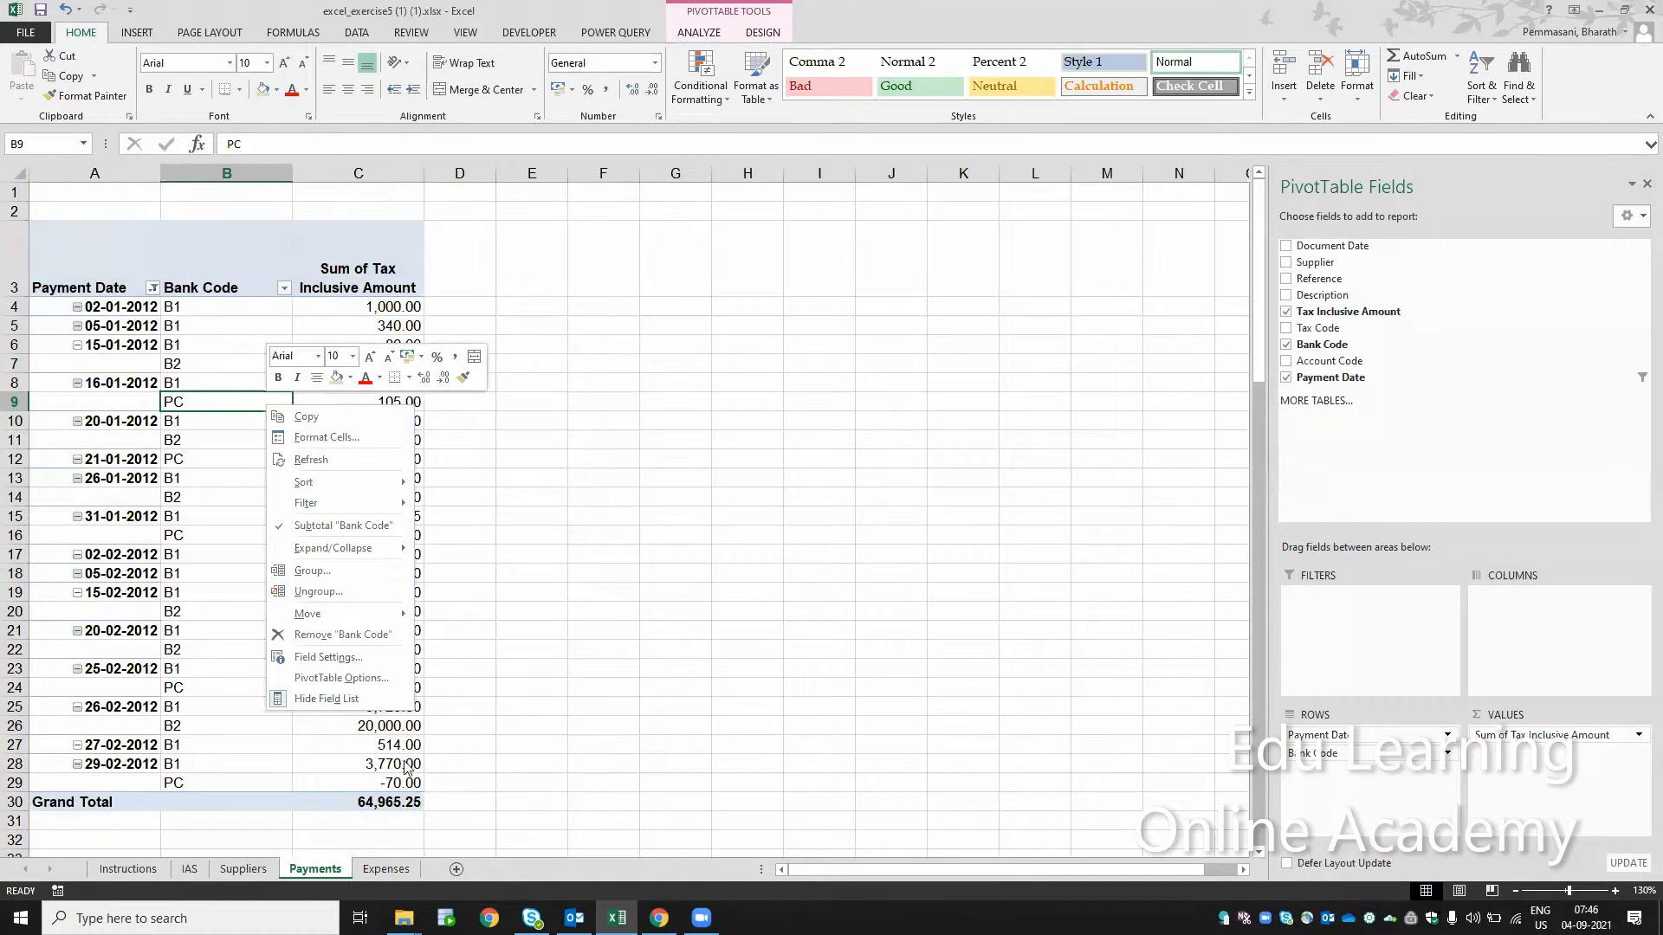
click(373, 684)
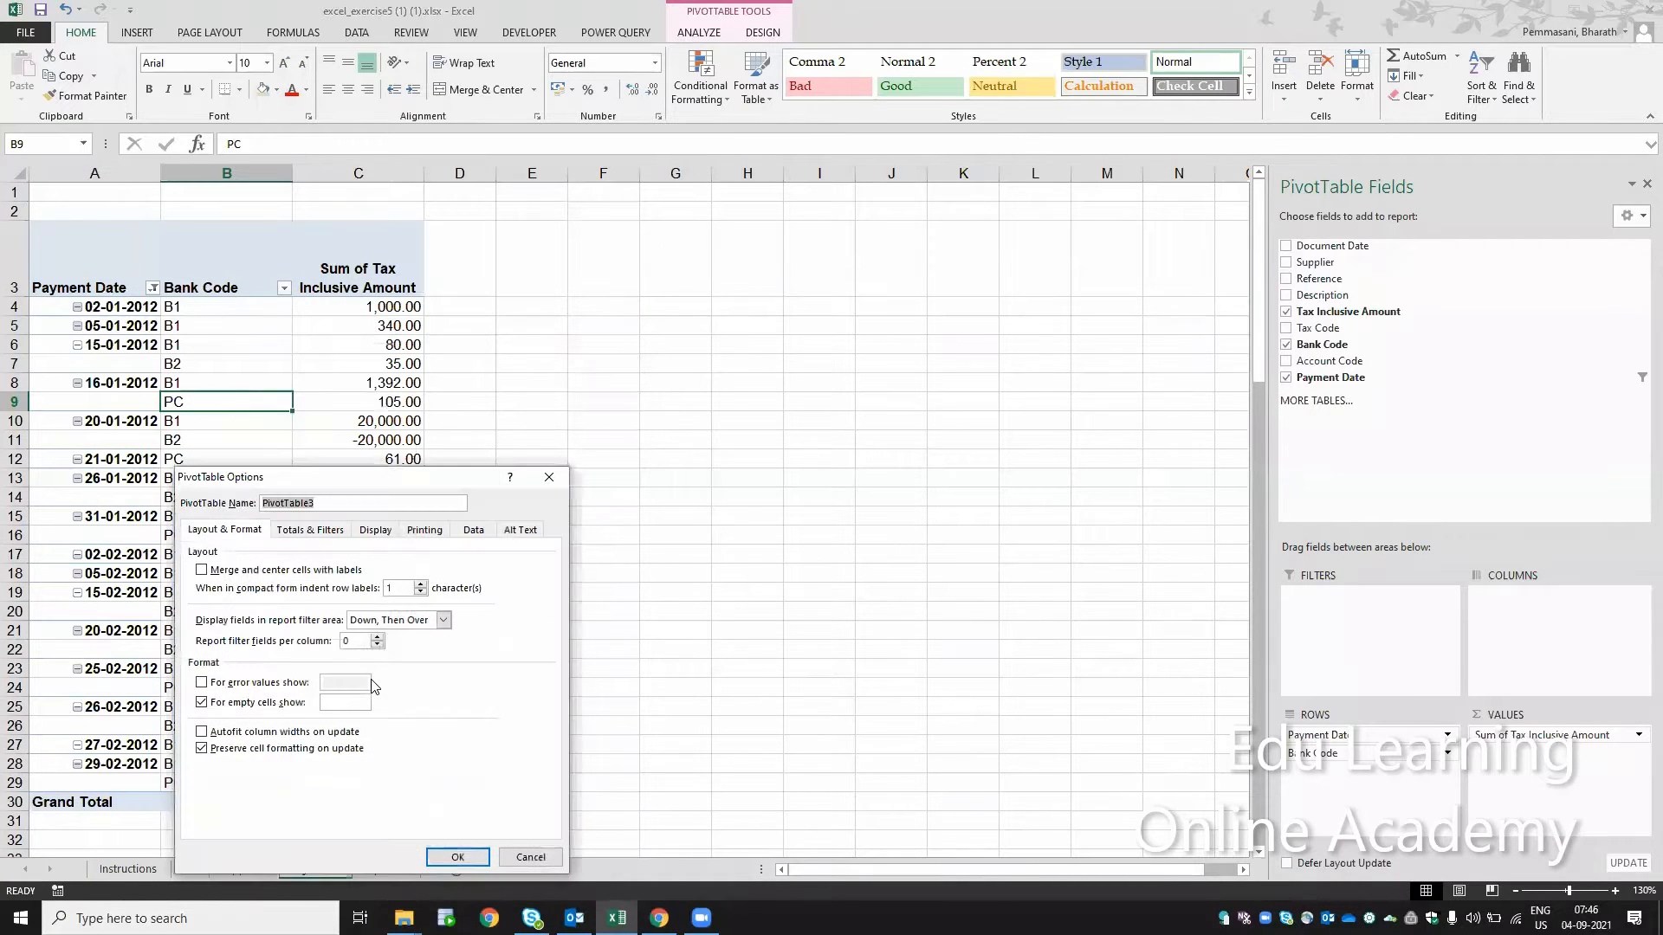
click(443, 858)
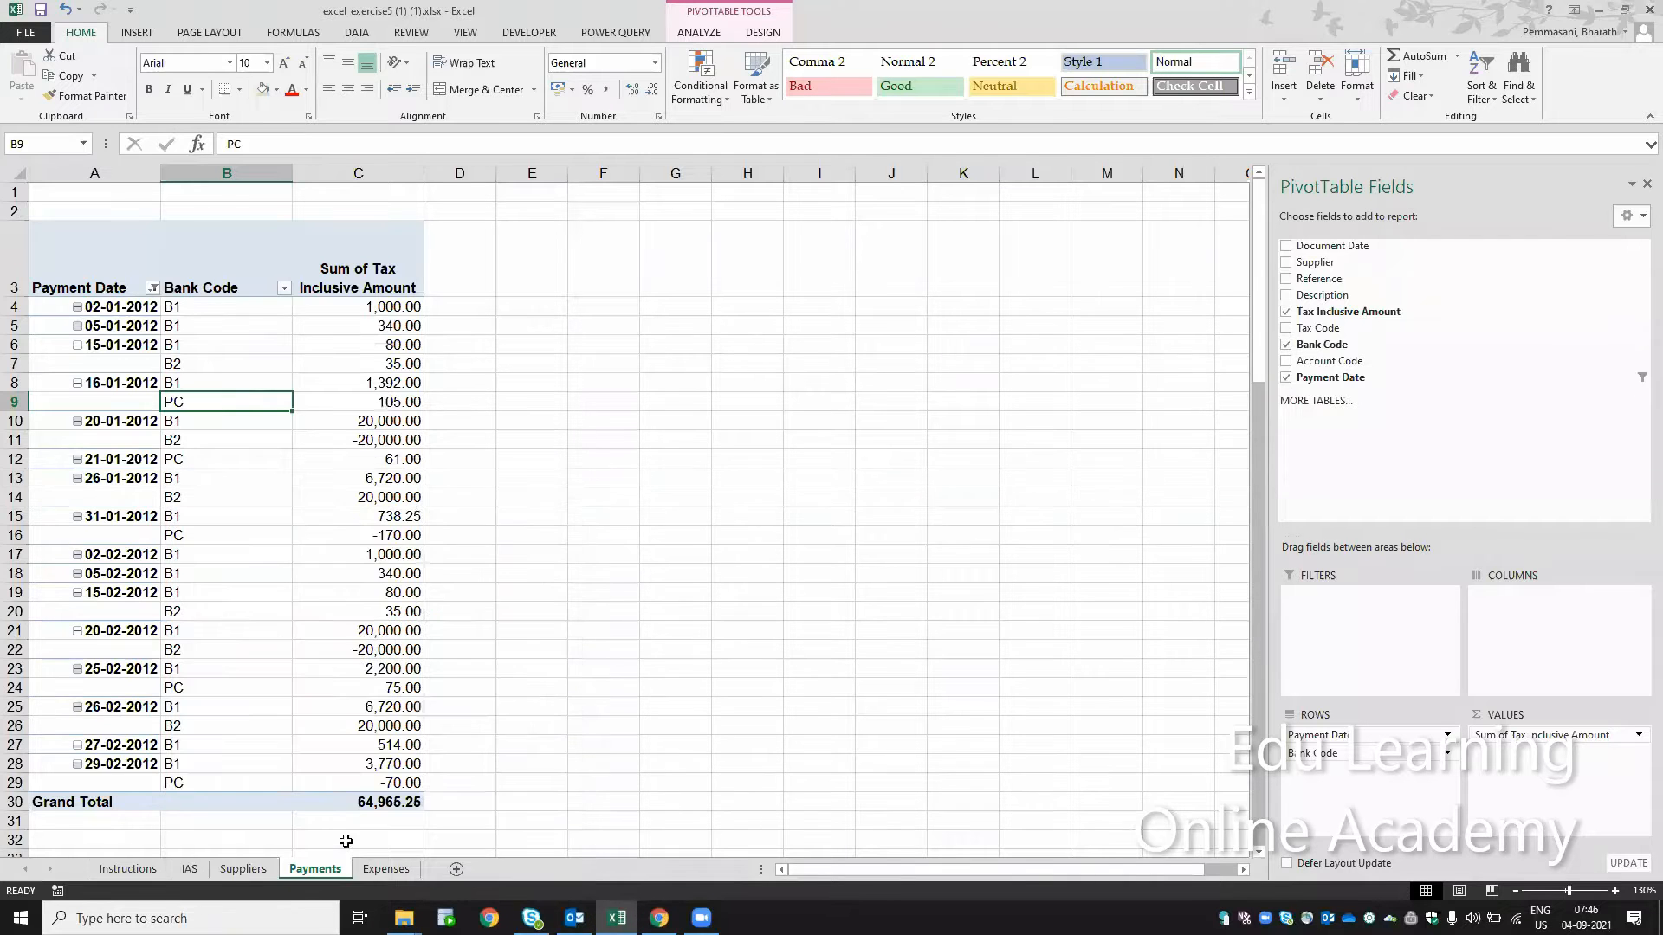
Step: Mark steps 19 and 20 on the Instructions sheet as completed by filling cells B22 and B23 with the same green
click(128, 869)
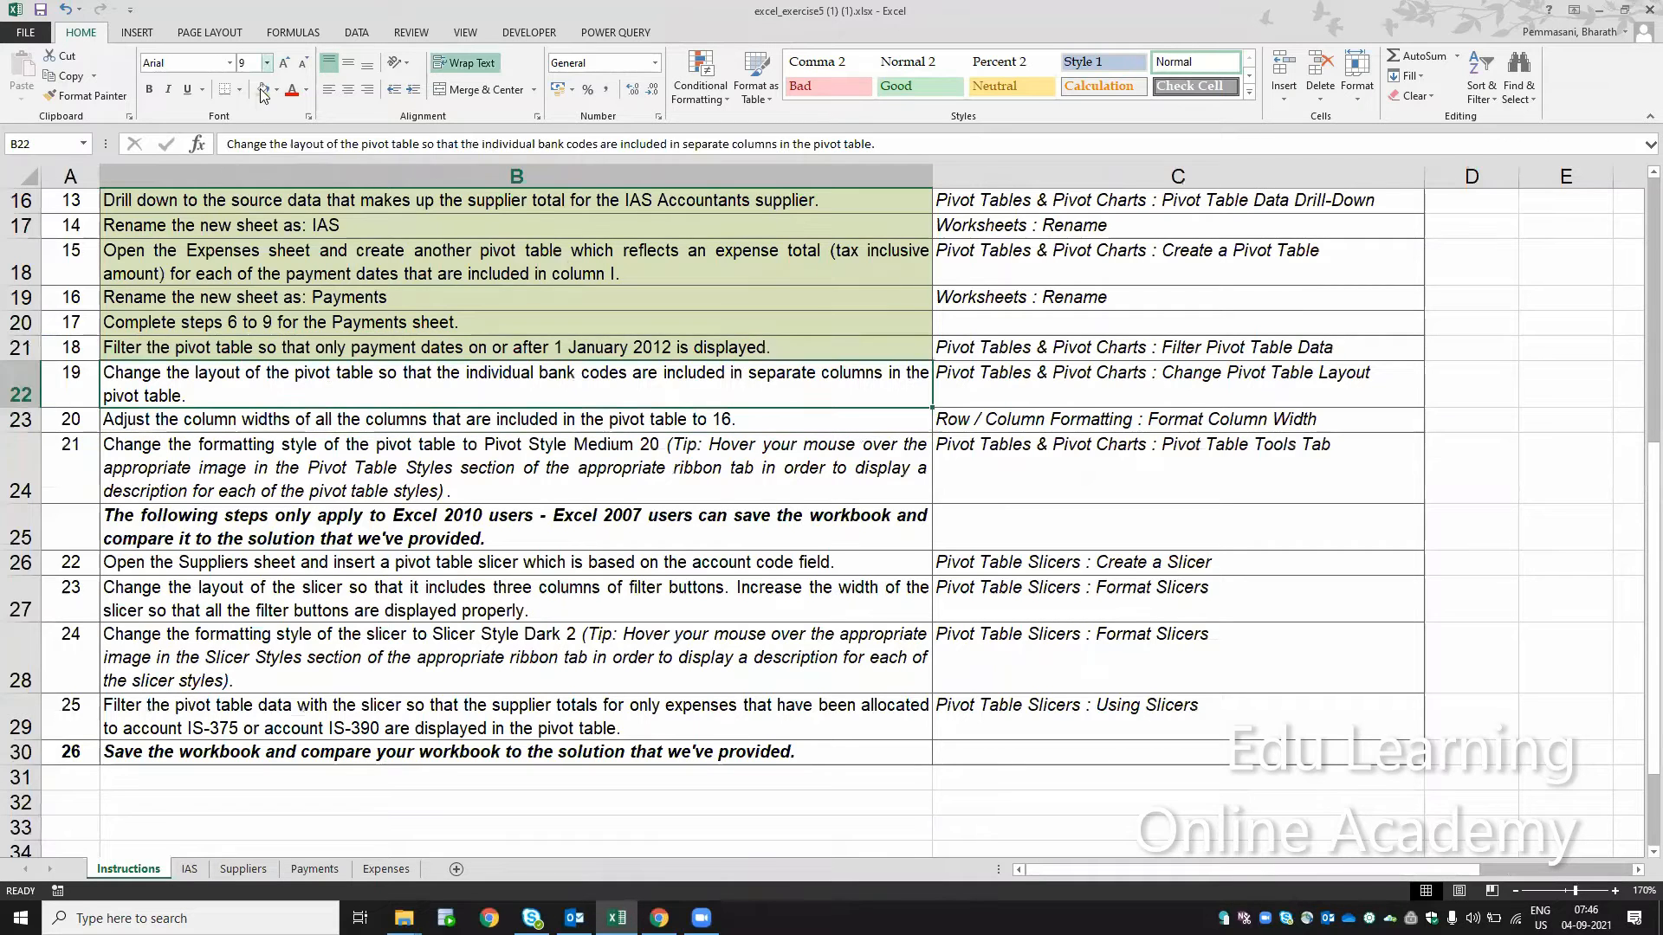
key(Up)
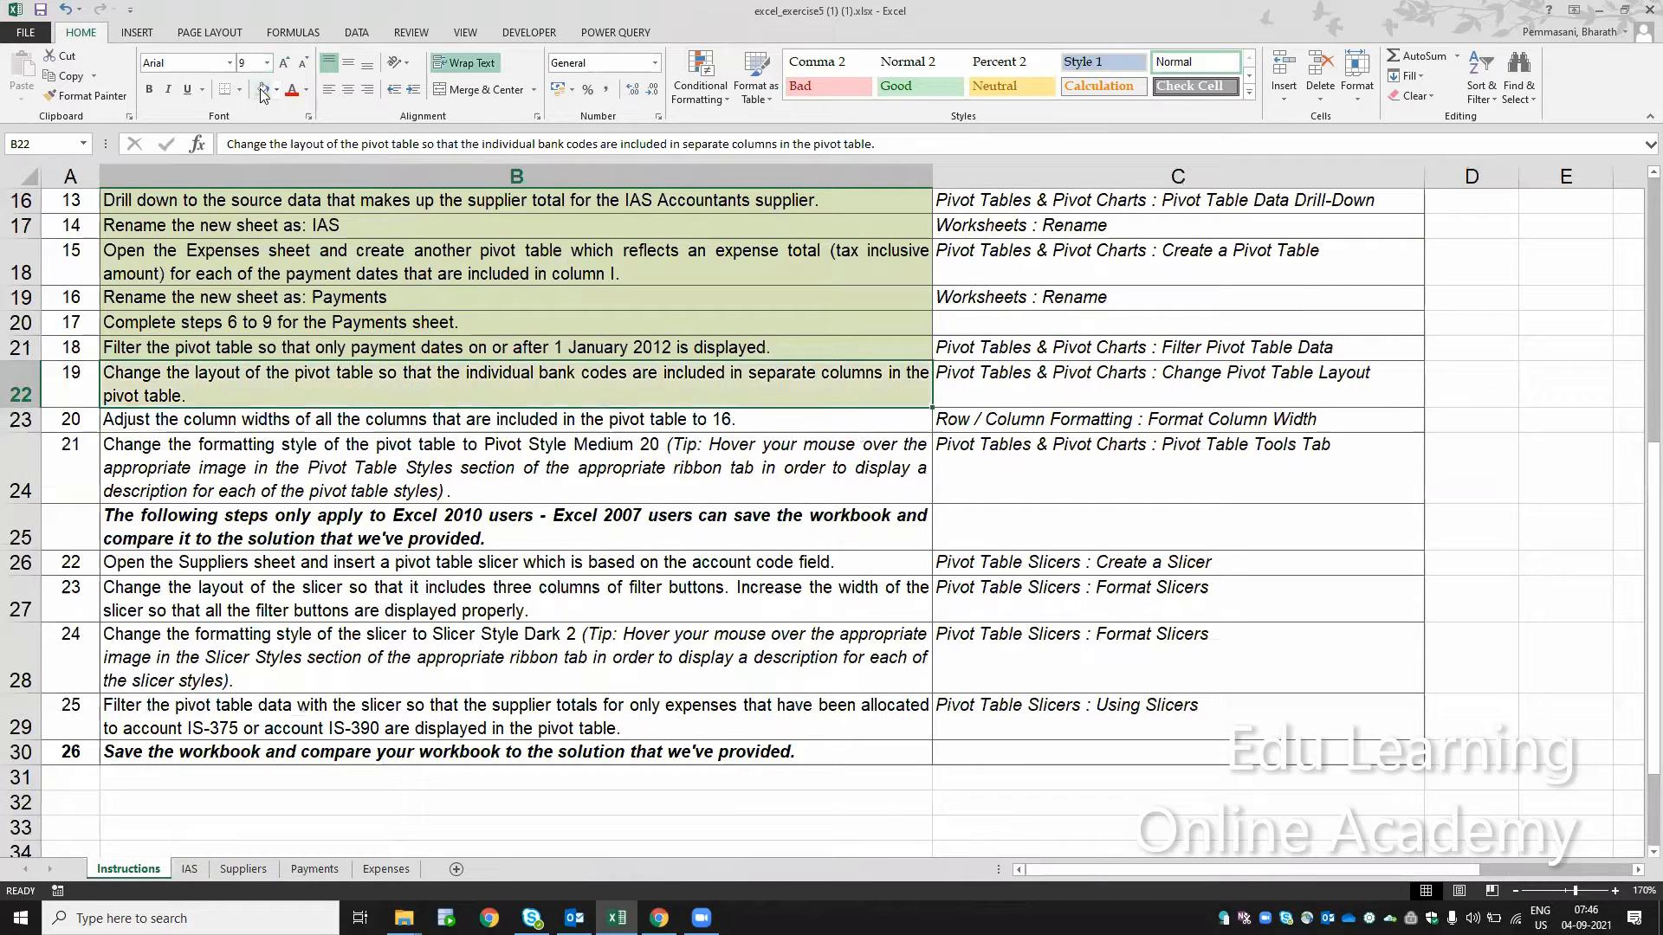
click(313, 422)
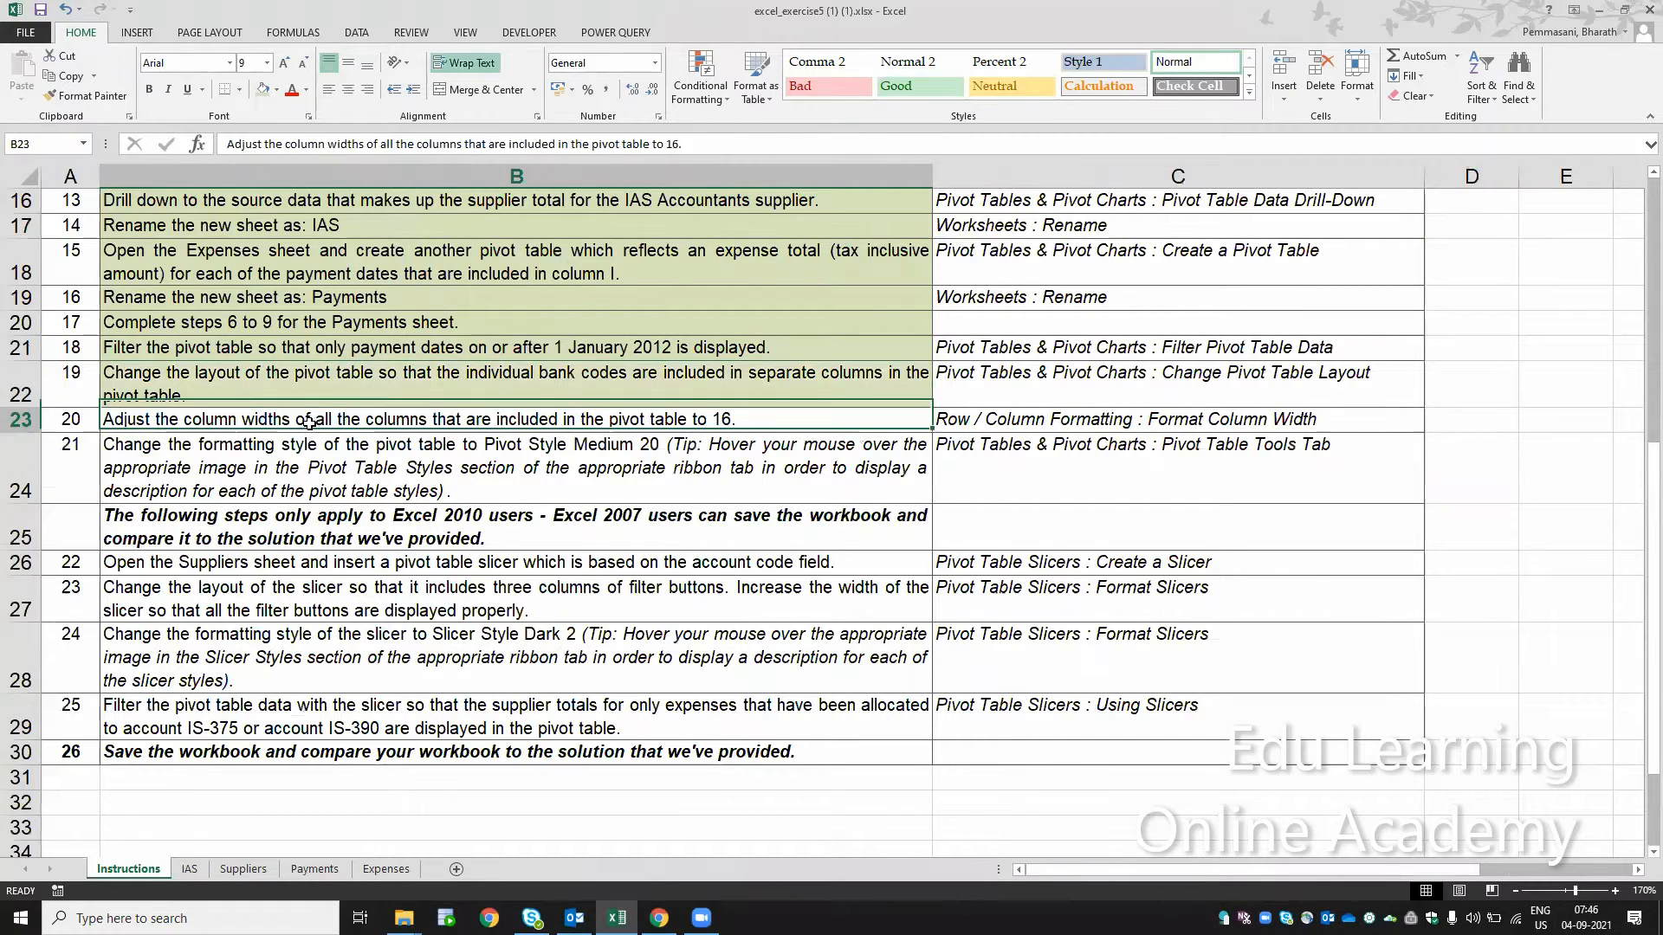
click(264, 88)
Step: Select step 21 on the Instructions sheet and hide the field list of the Payments pivot table
click(367, 465)
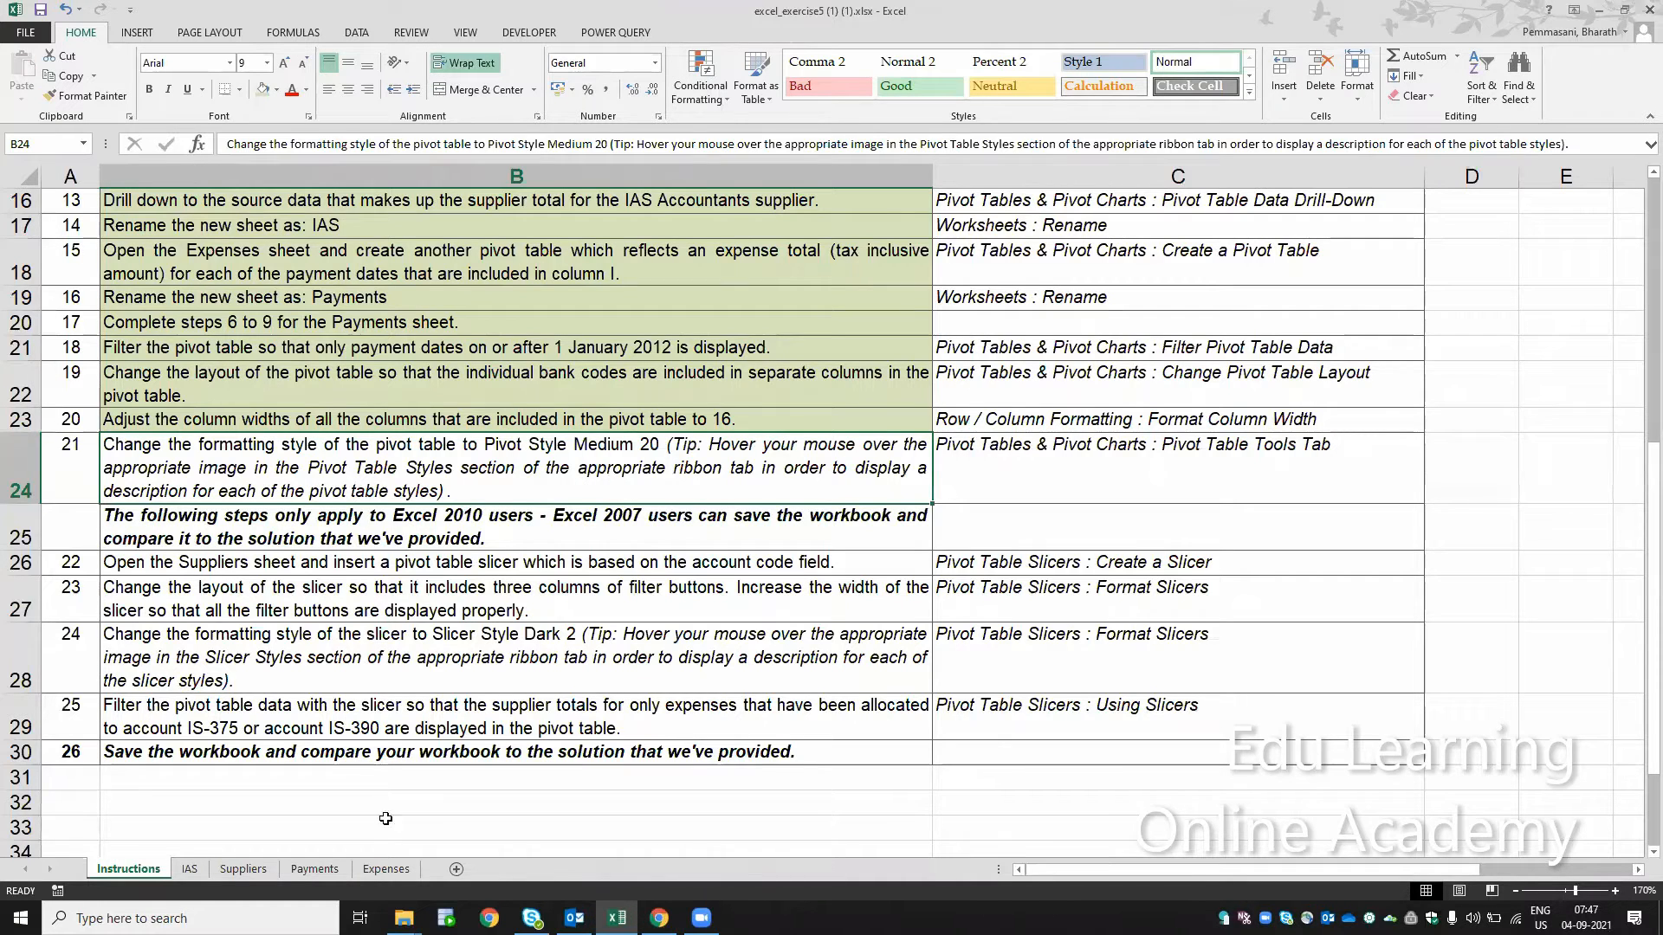
click(320, 870)
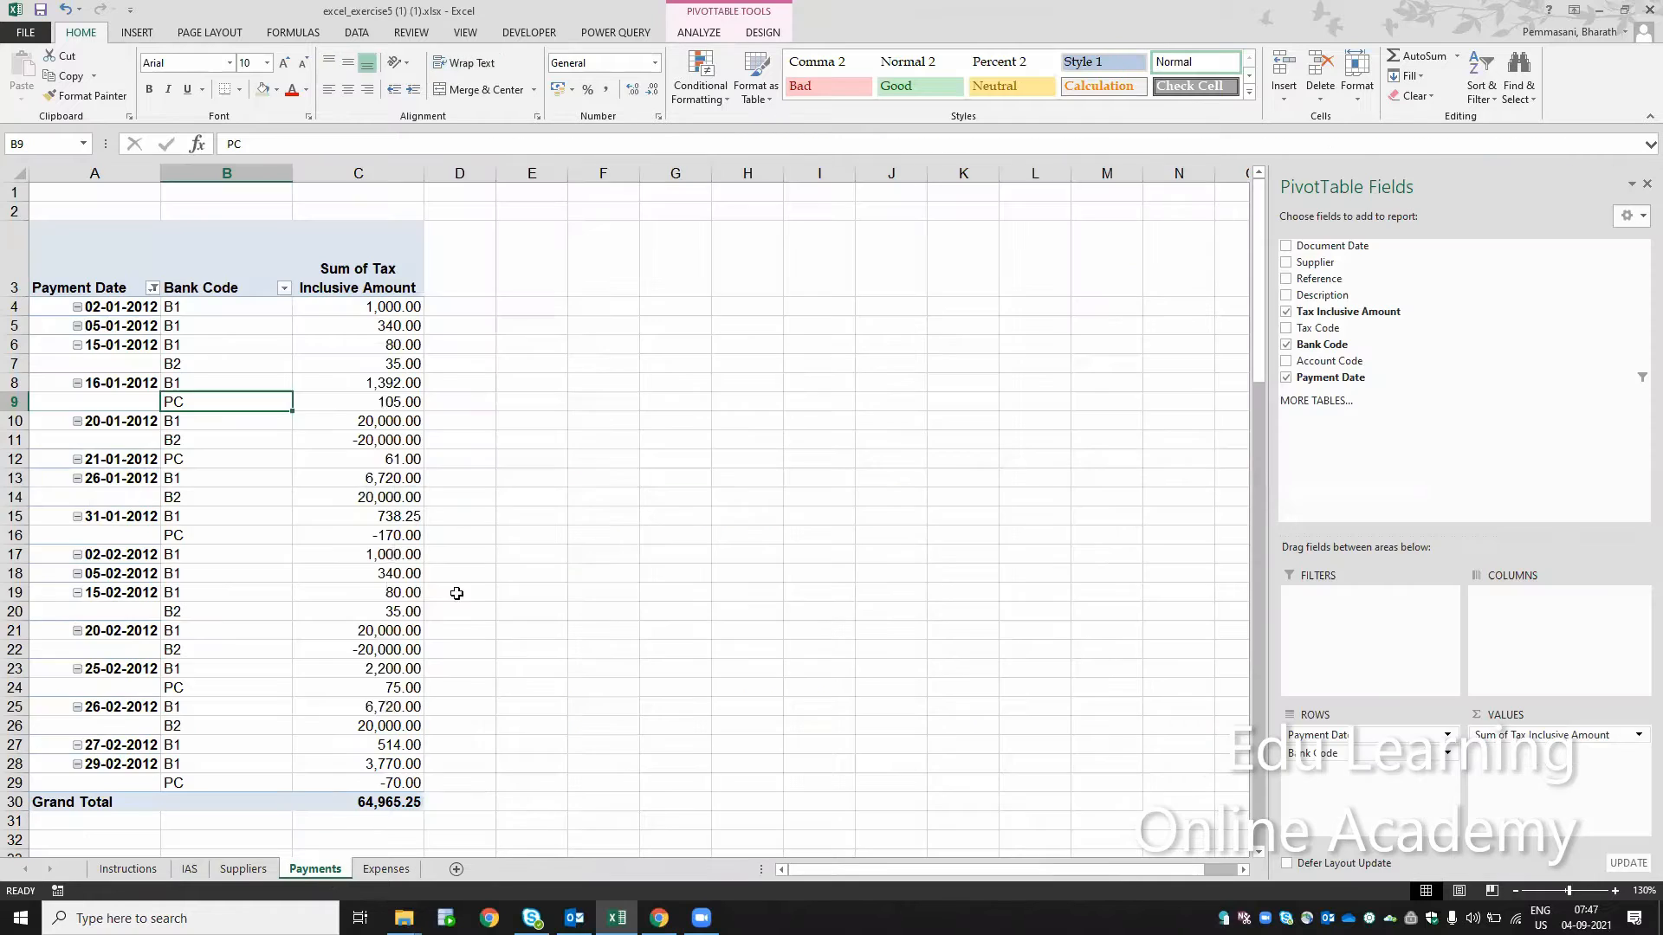
click(1644, 185)
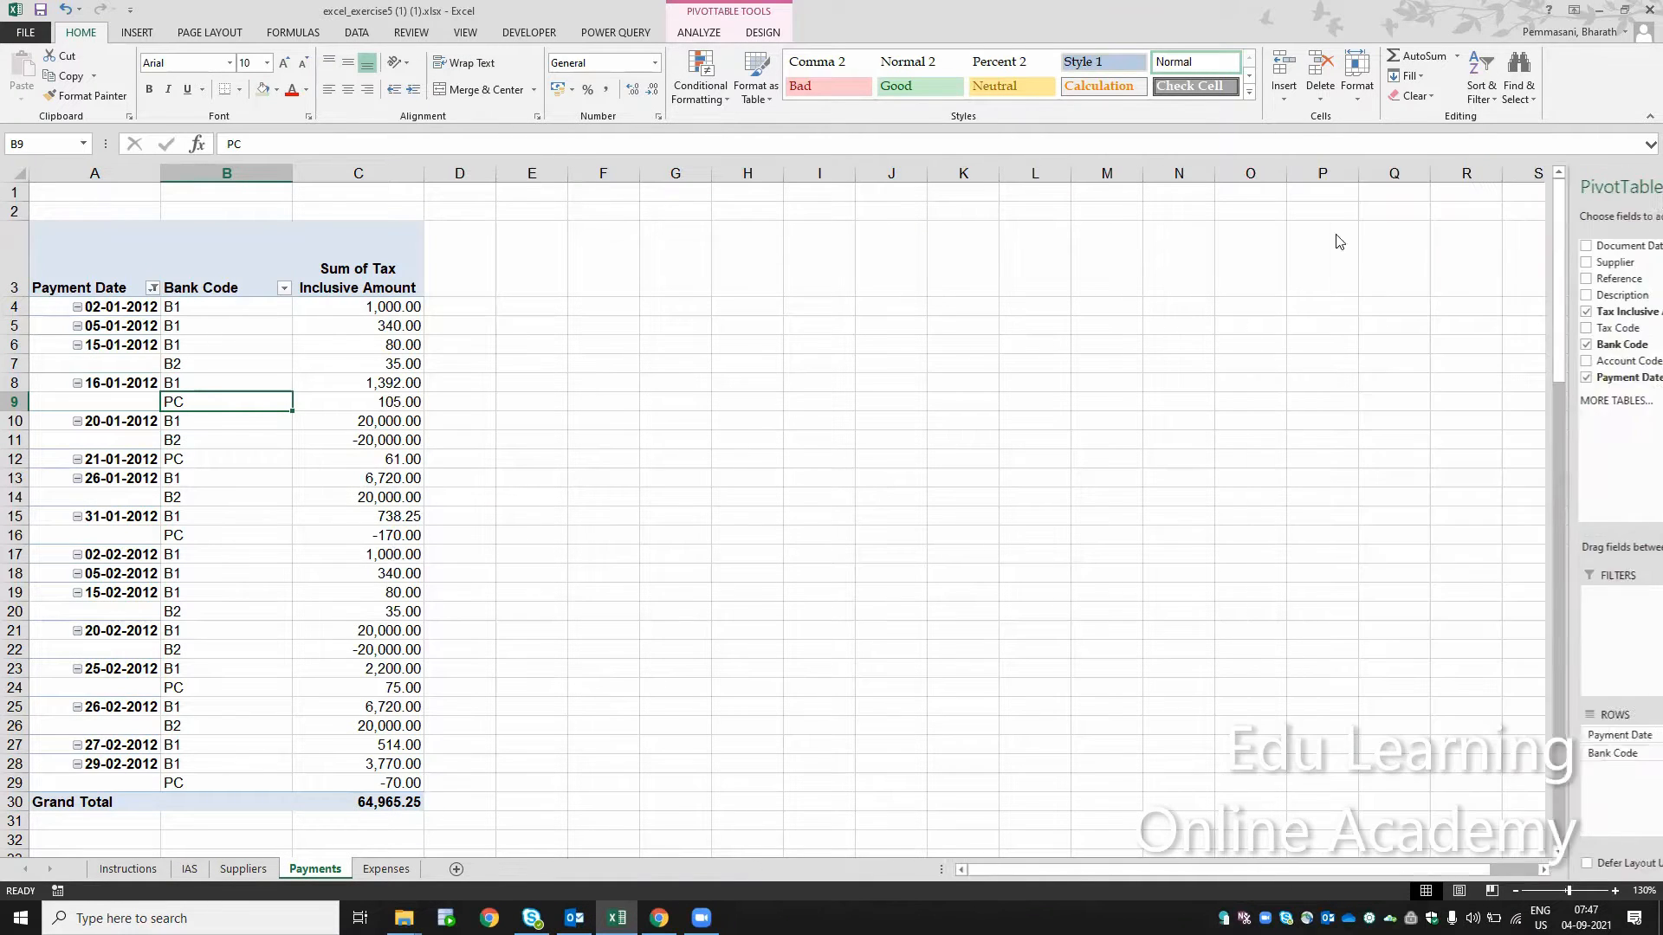
Step: Redisplay and hide the Payments pivot table's field list repeatedly to demonstrate how it is toggled
right_click(364, 345)
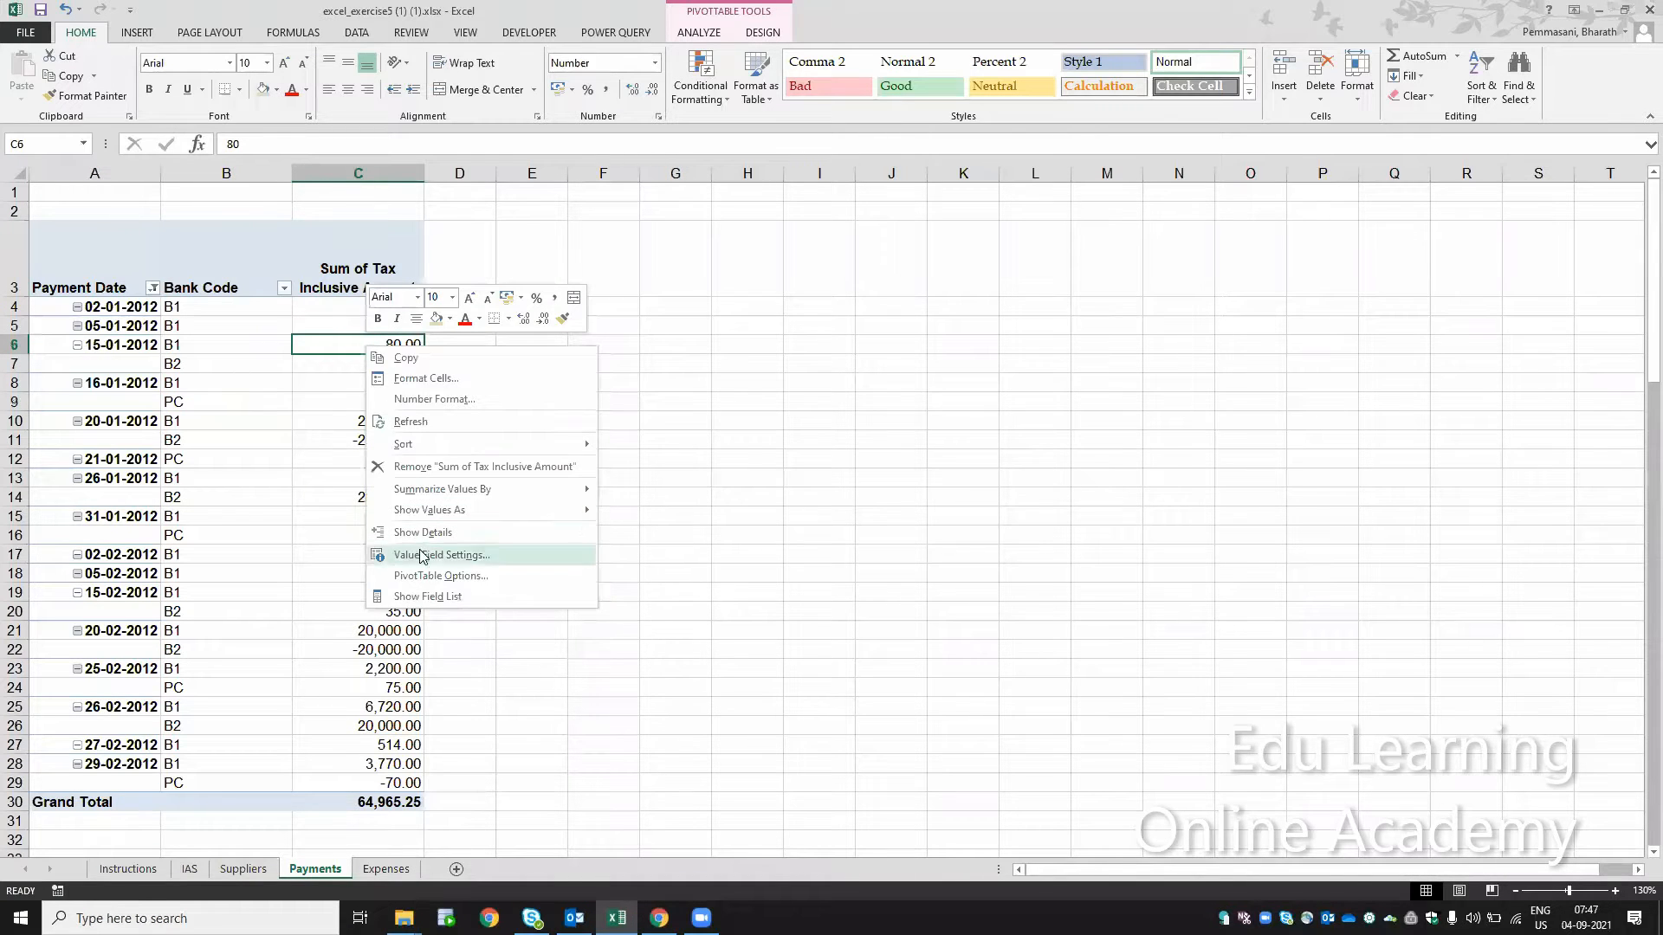
click(424, 597)
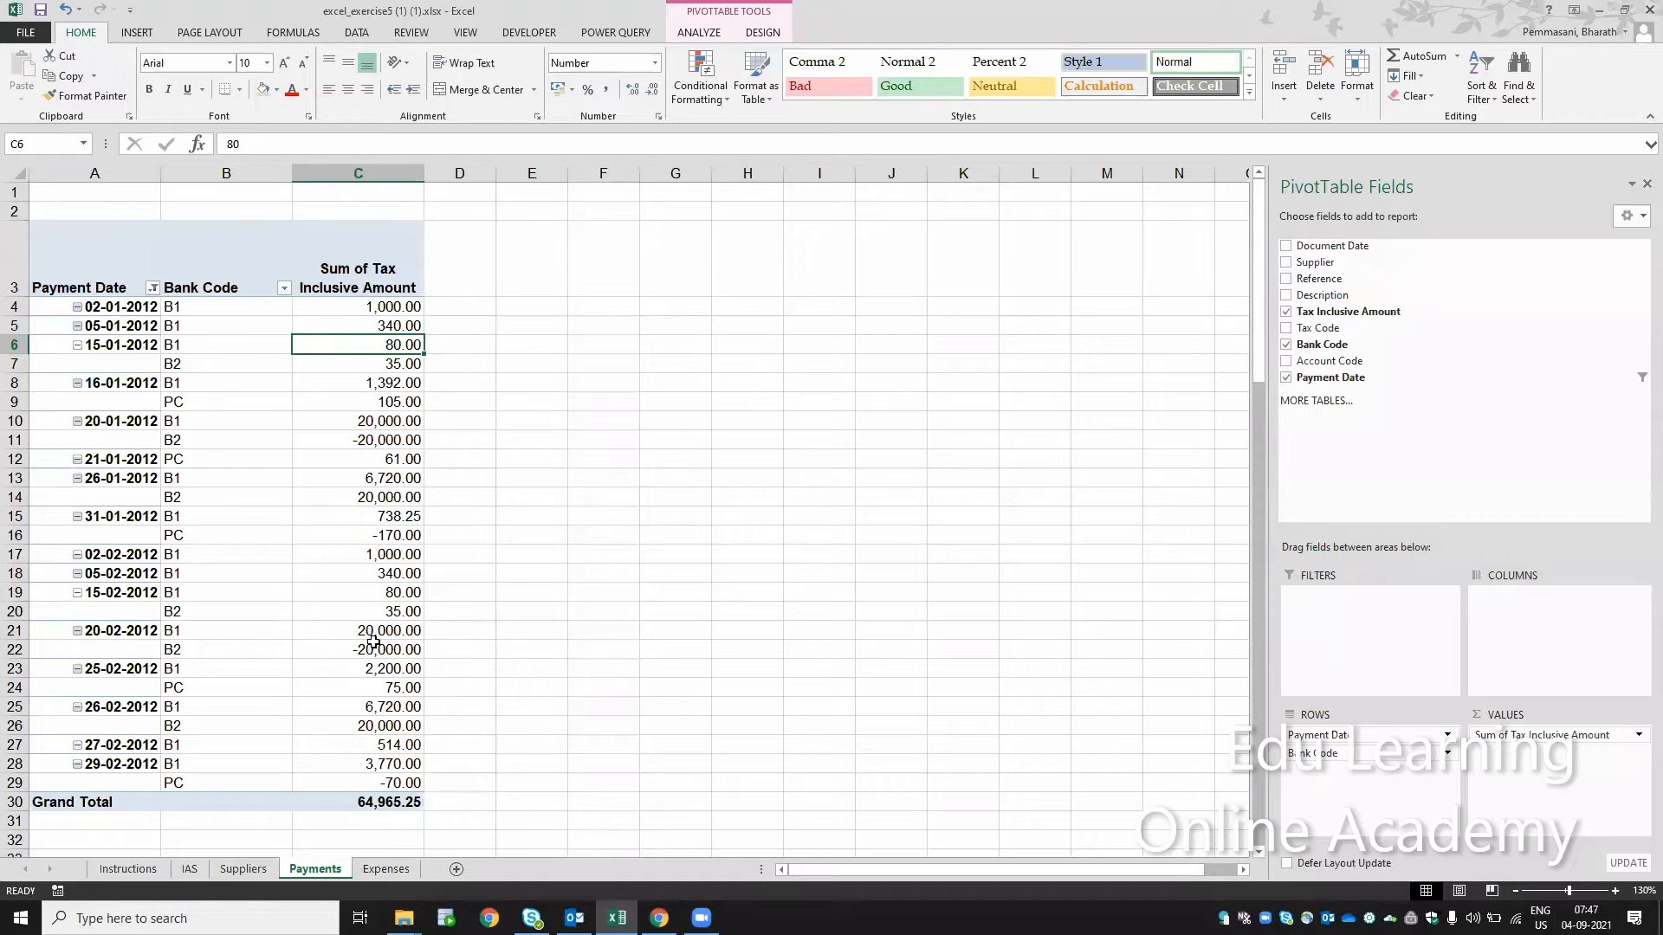
click(1643, 185)
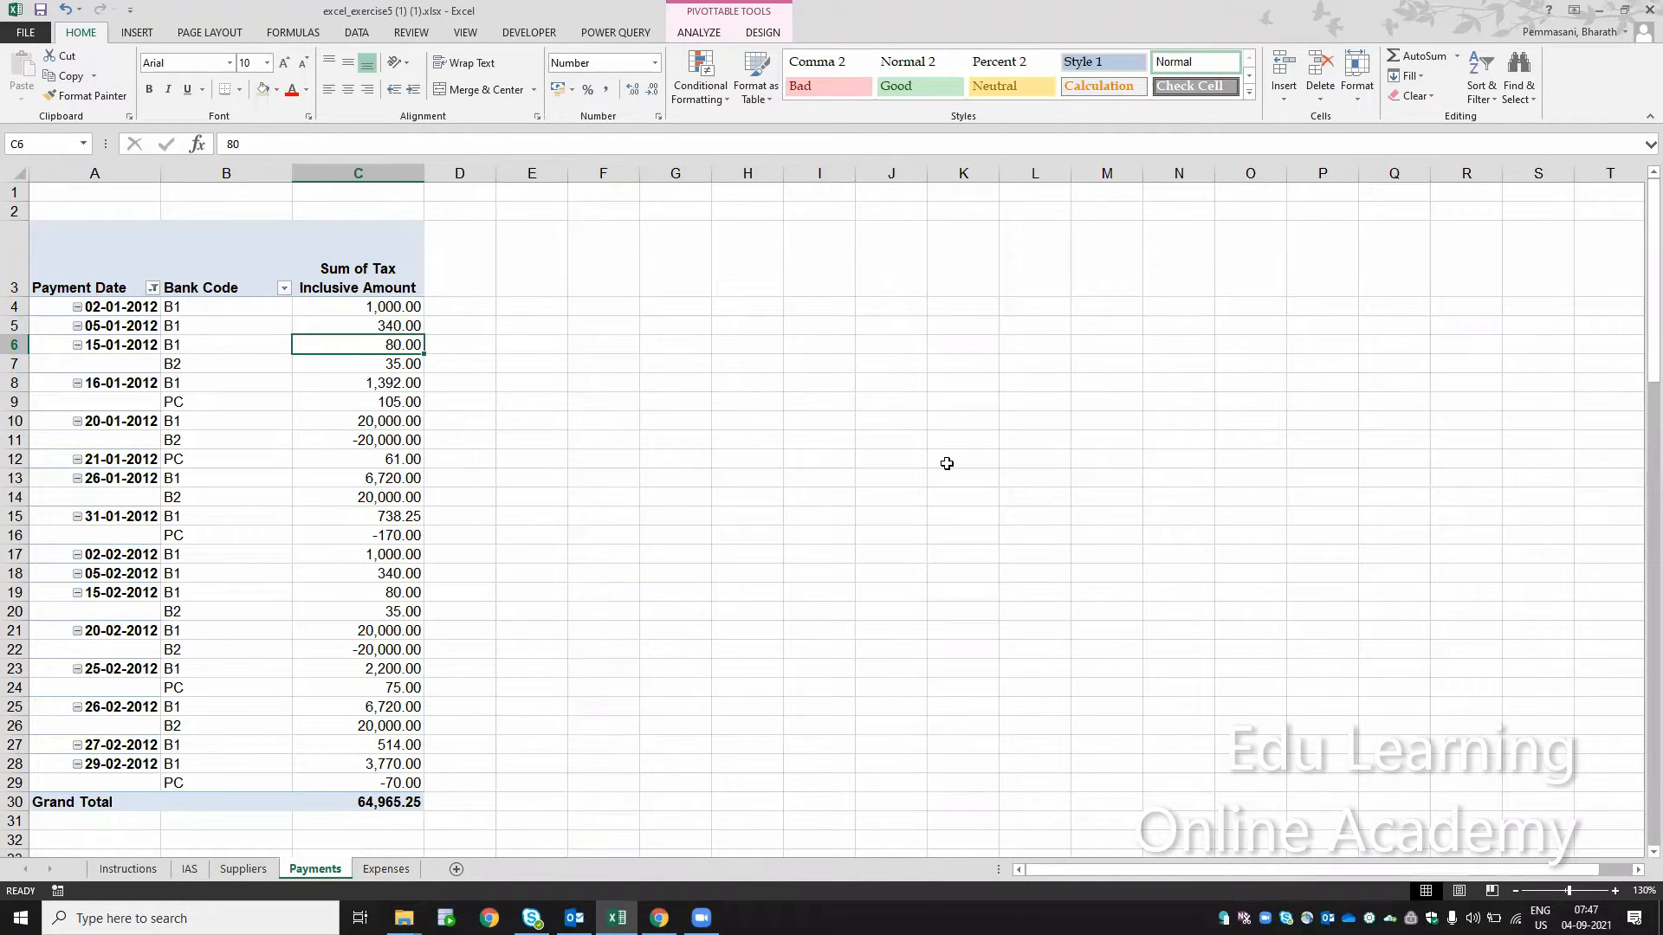
right_click(324, 365)
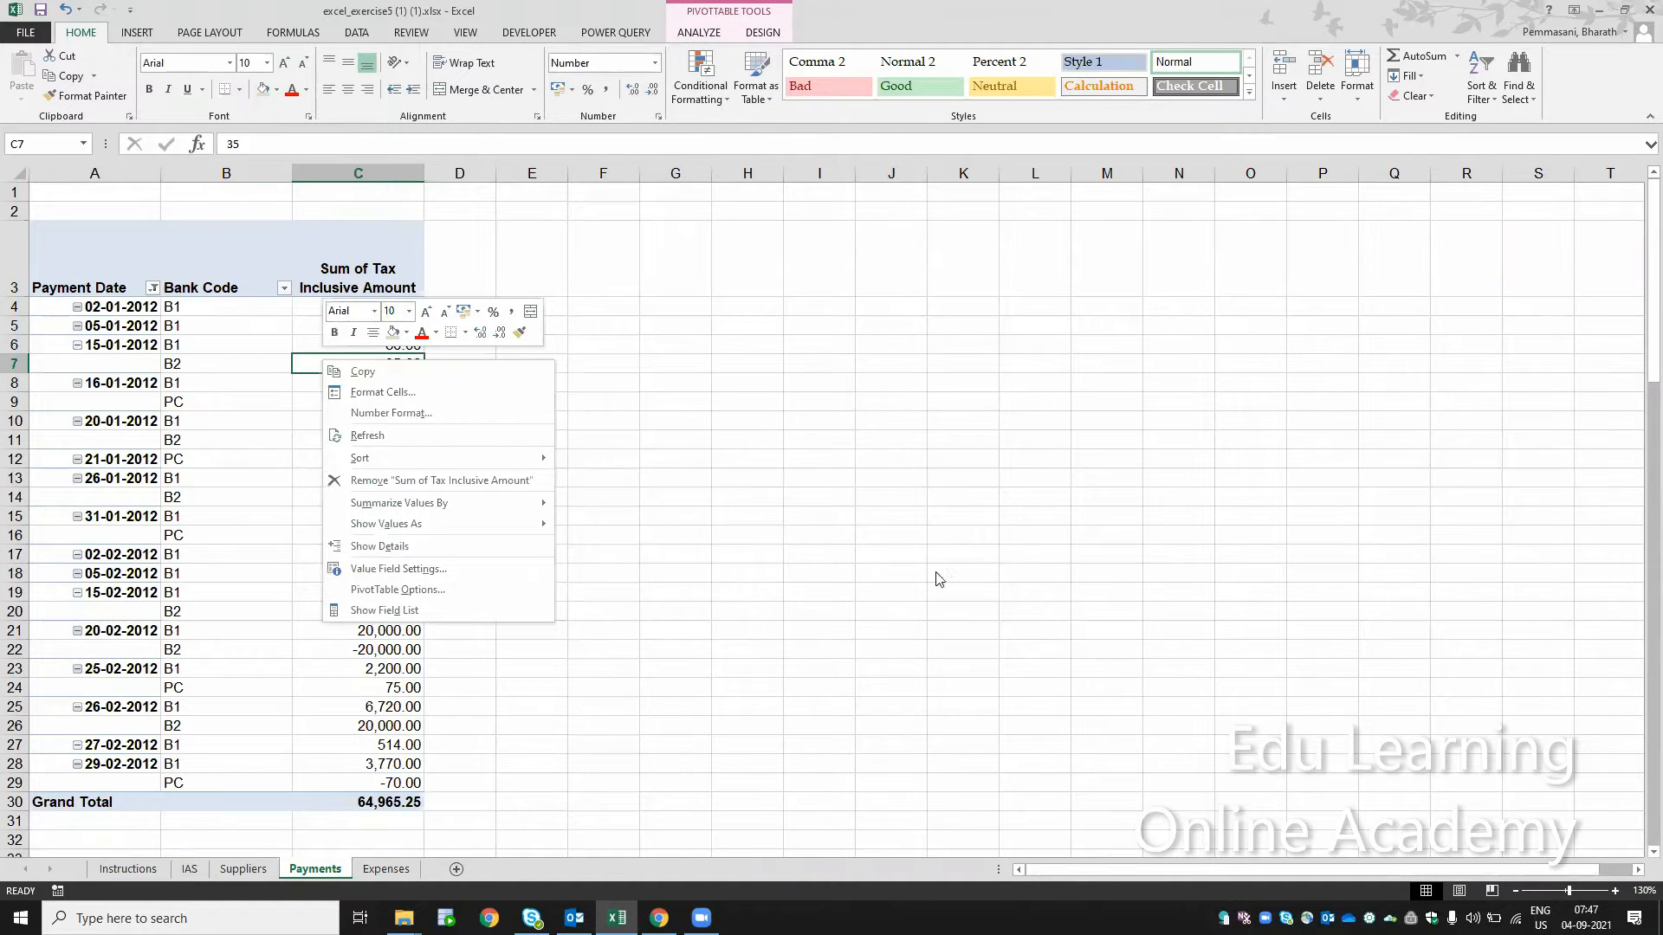
click(408, 611)
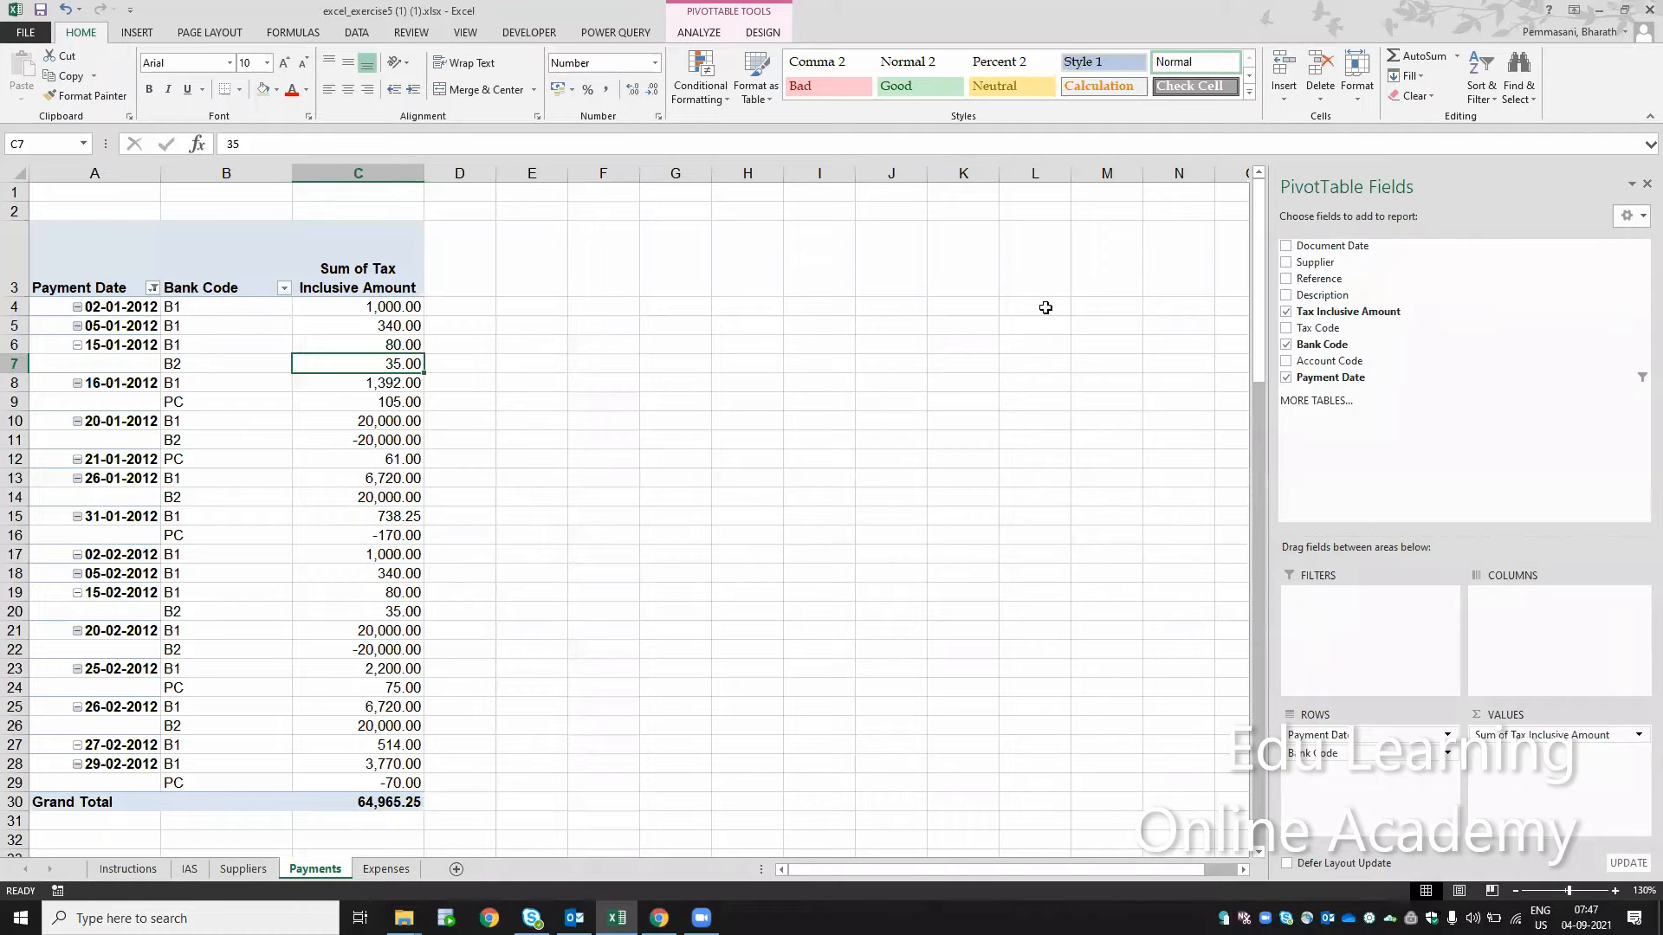
click(685, 382)
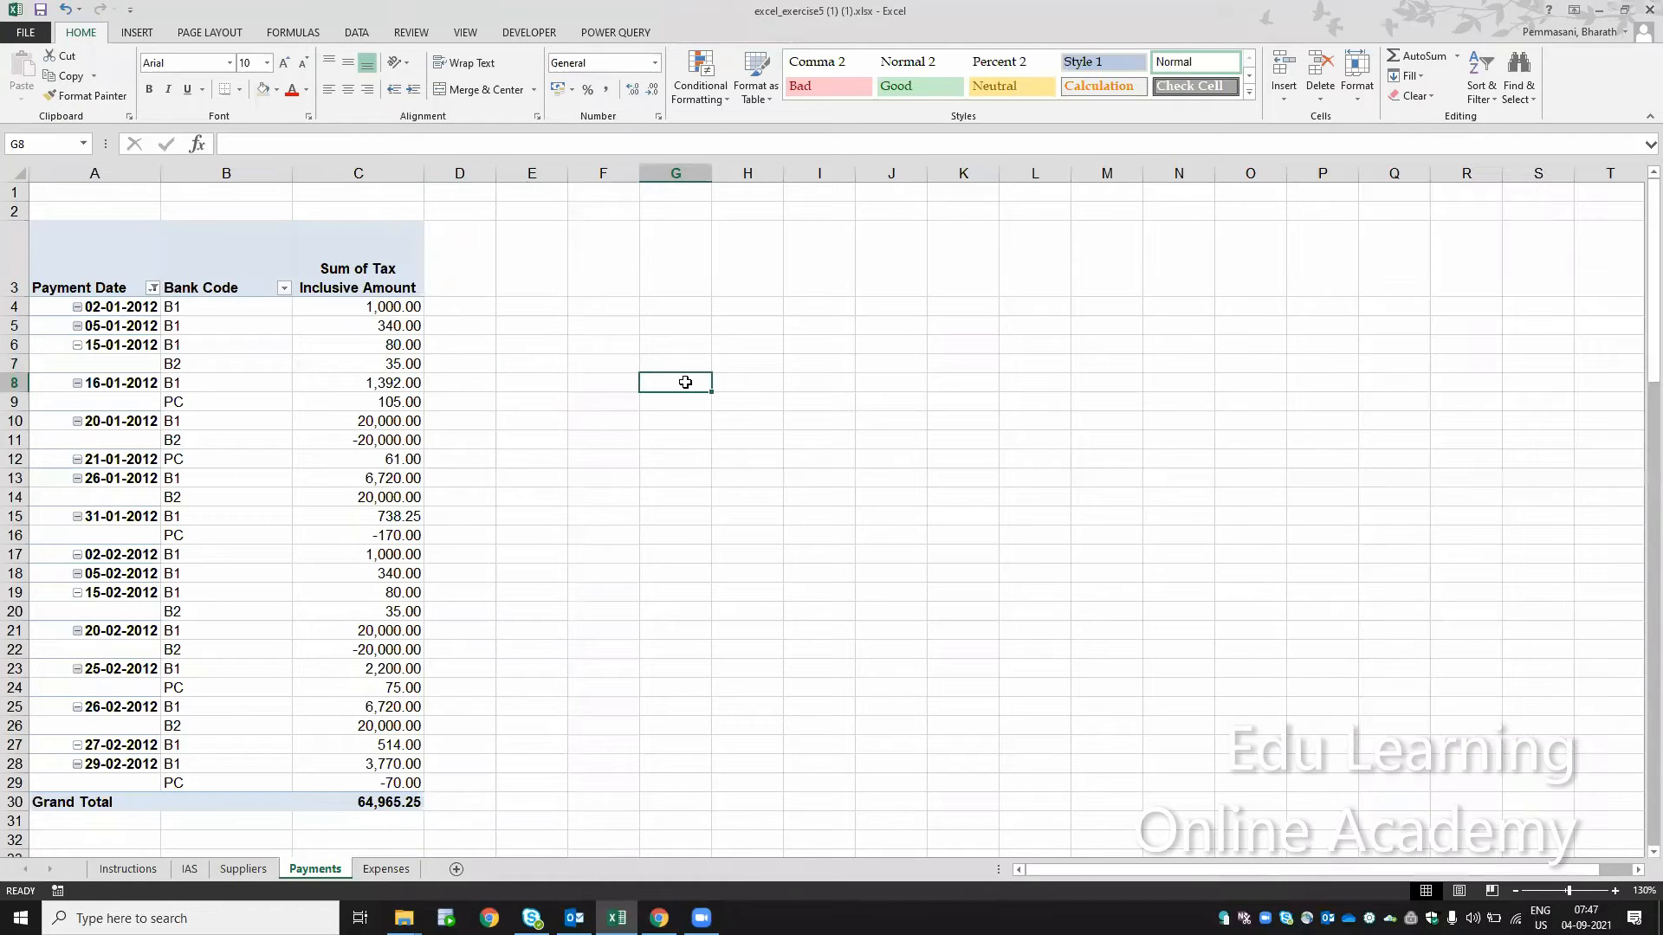
click(368, 379)
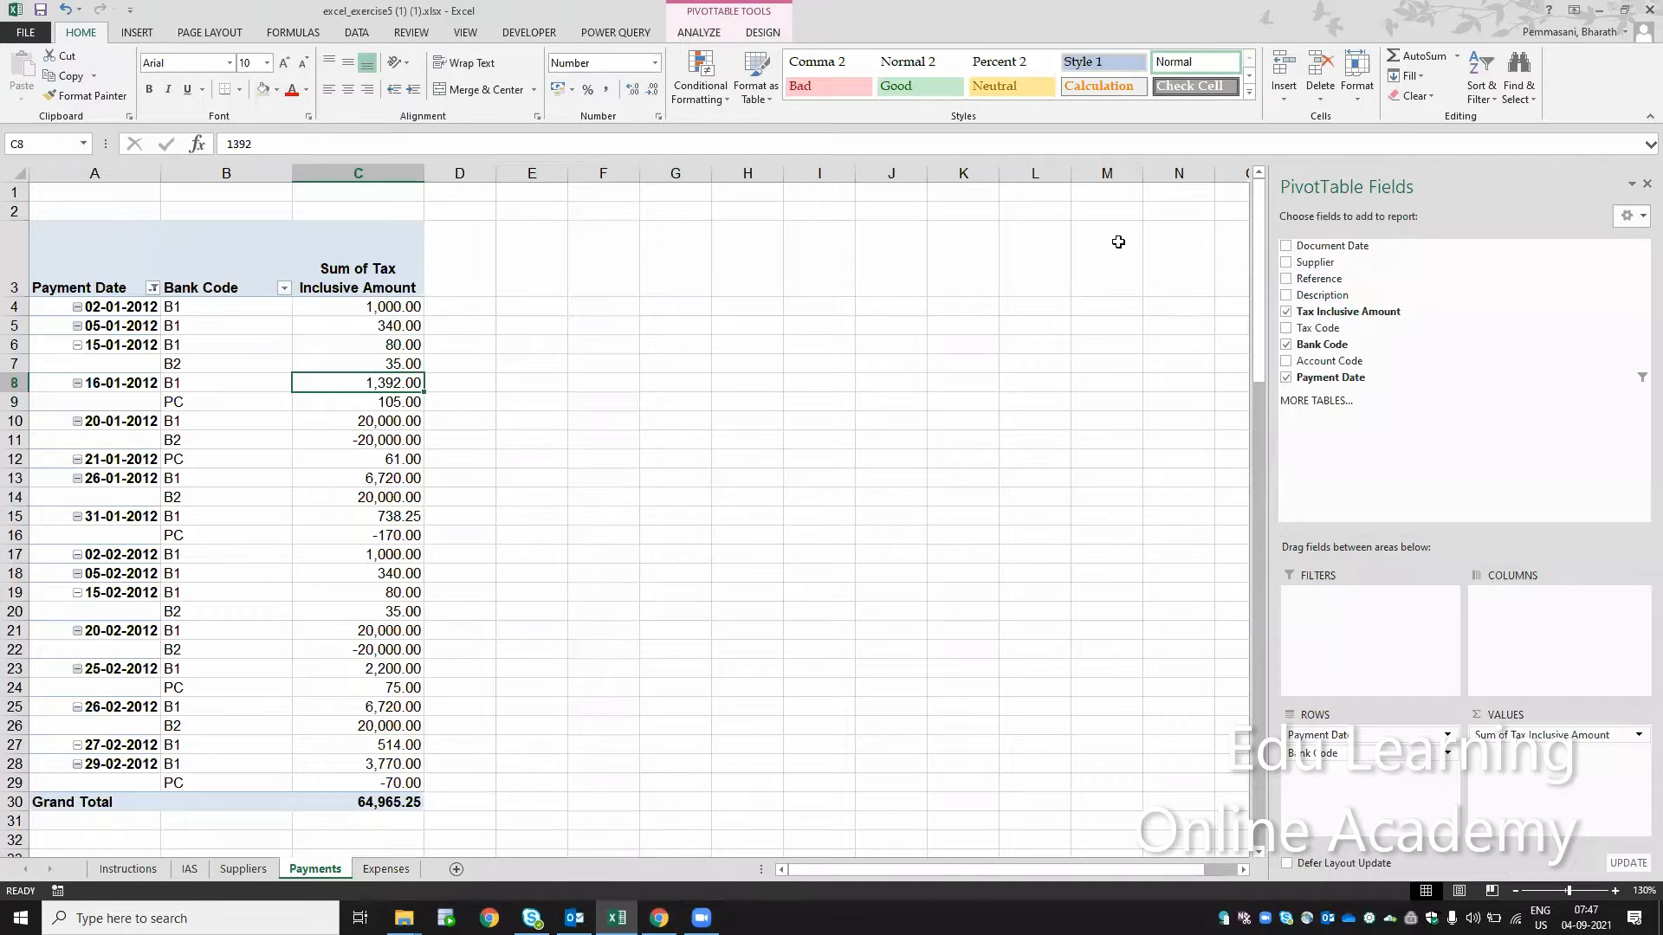
click(1645, 186)
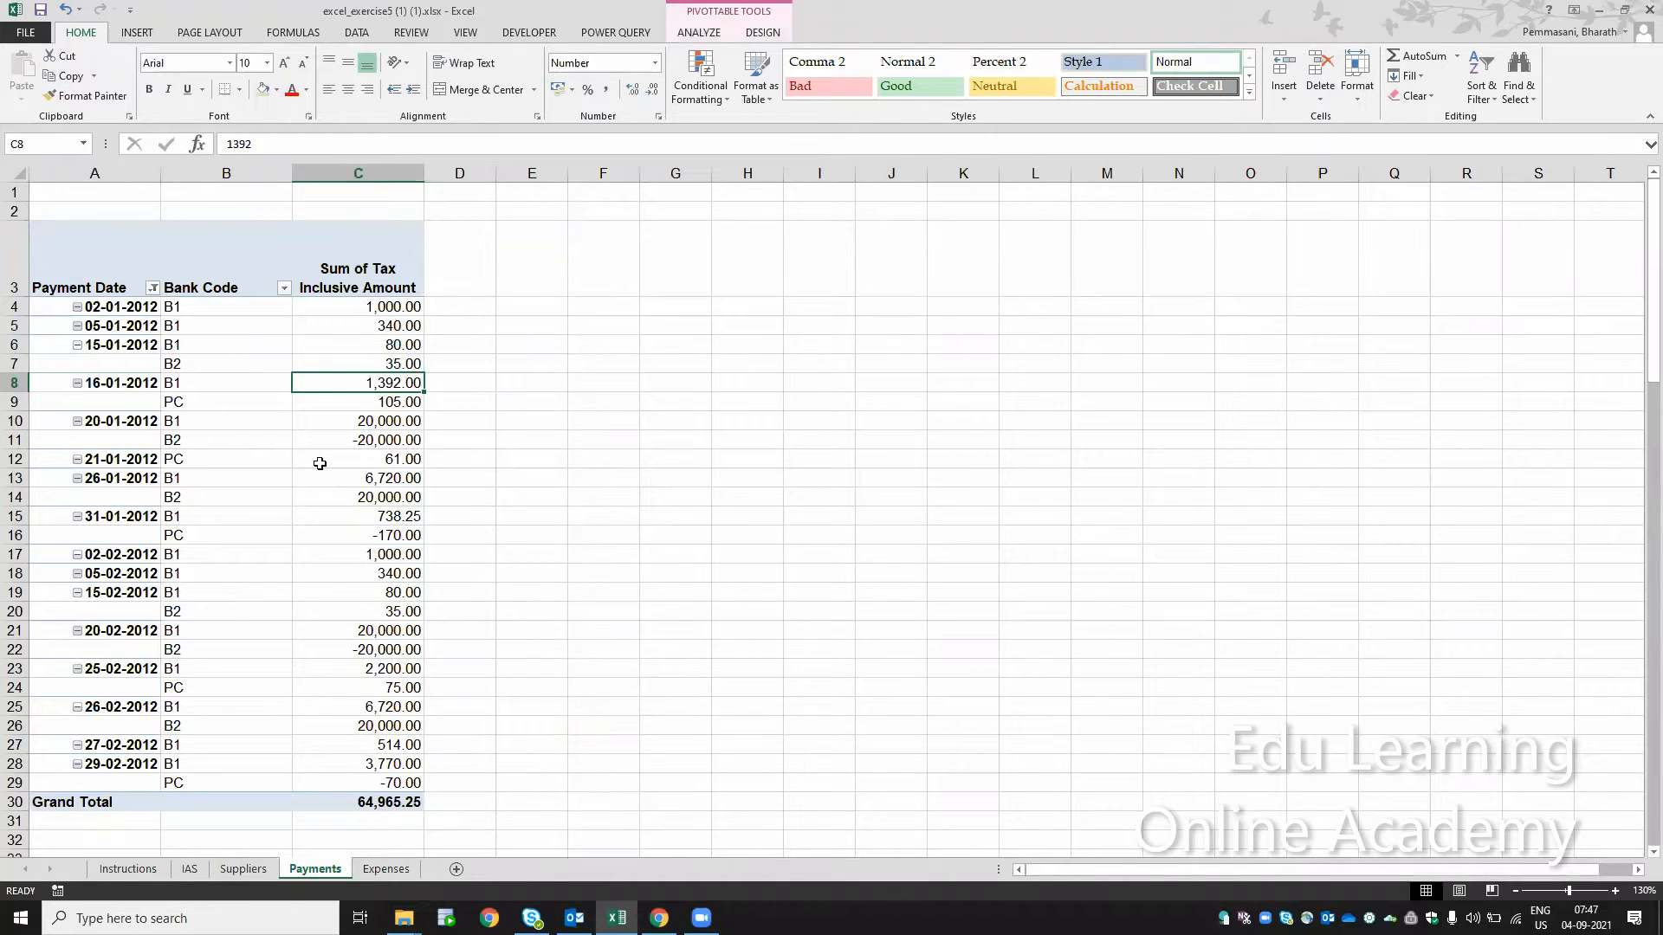
right_click(358, 405)
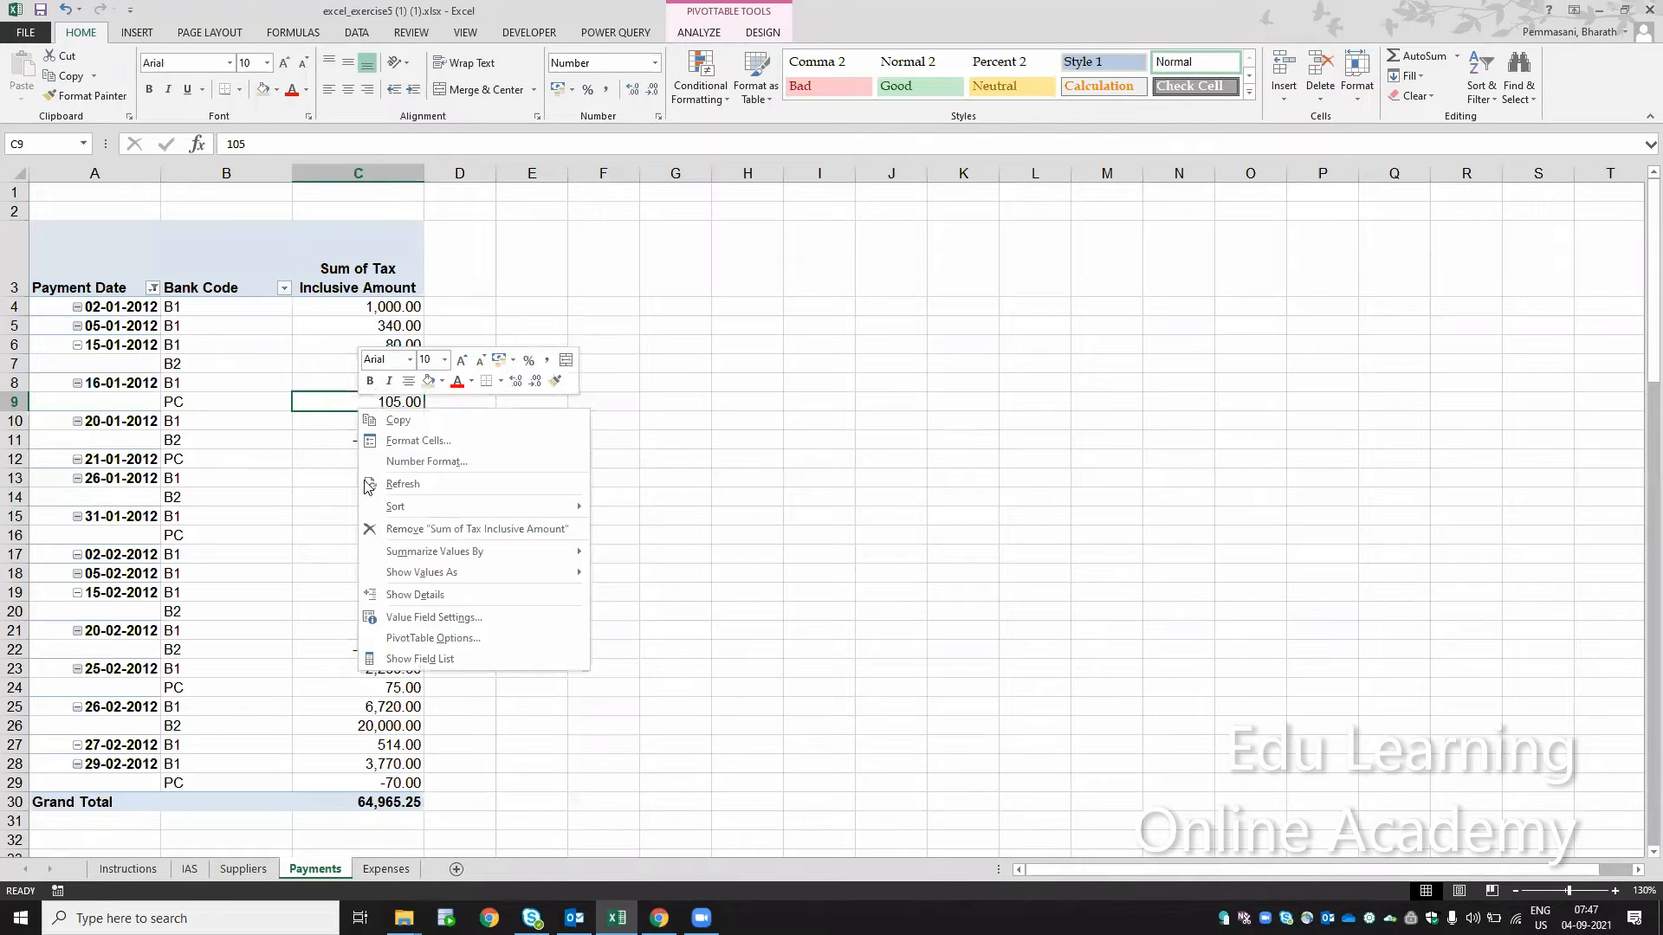
click(430, 656)
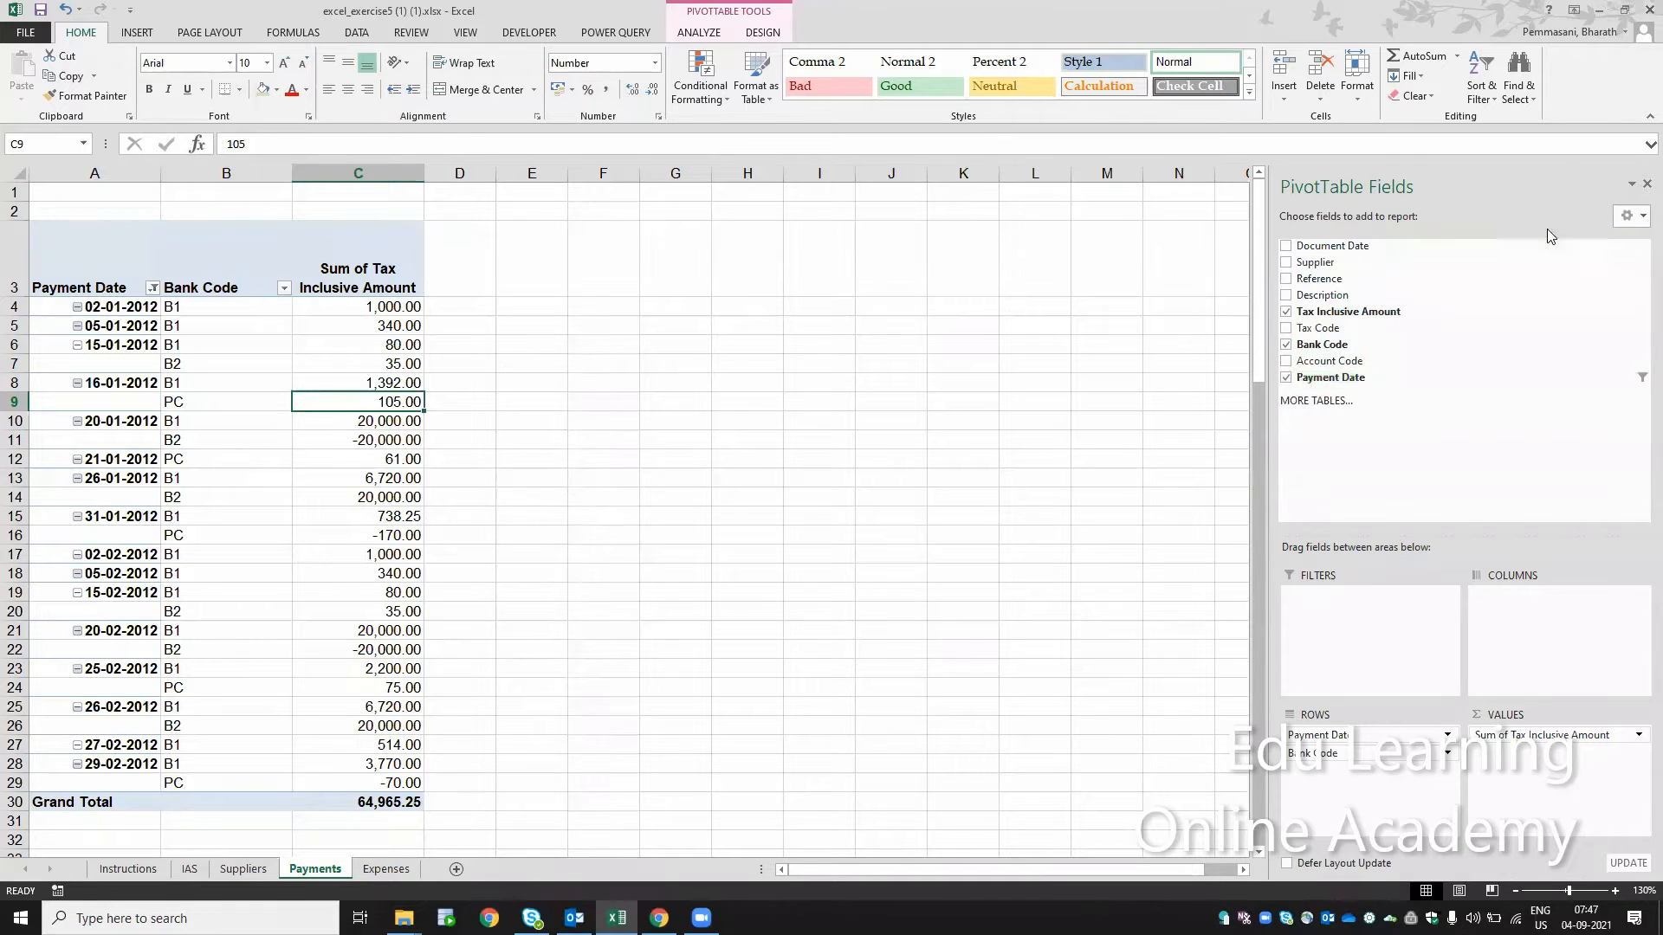
click(1644, 186)
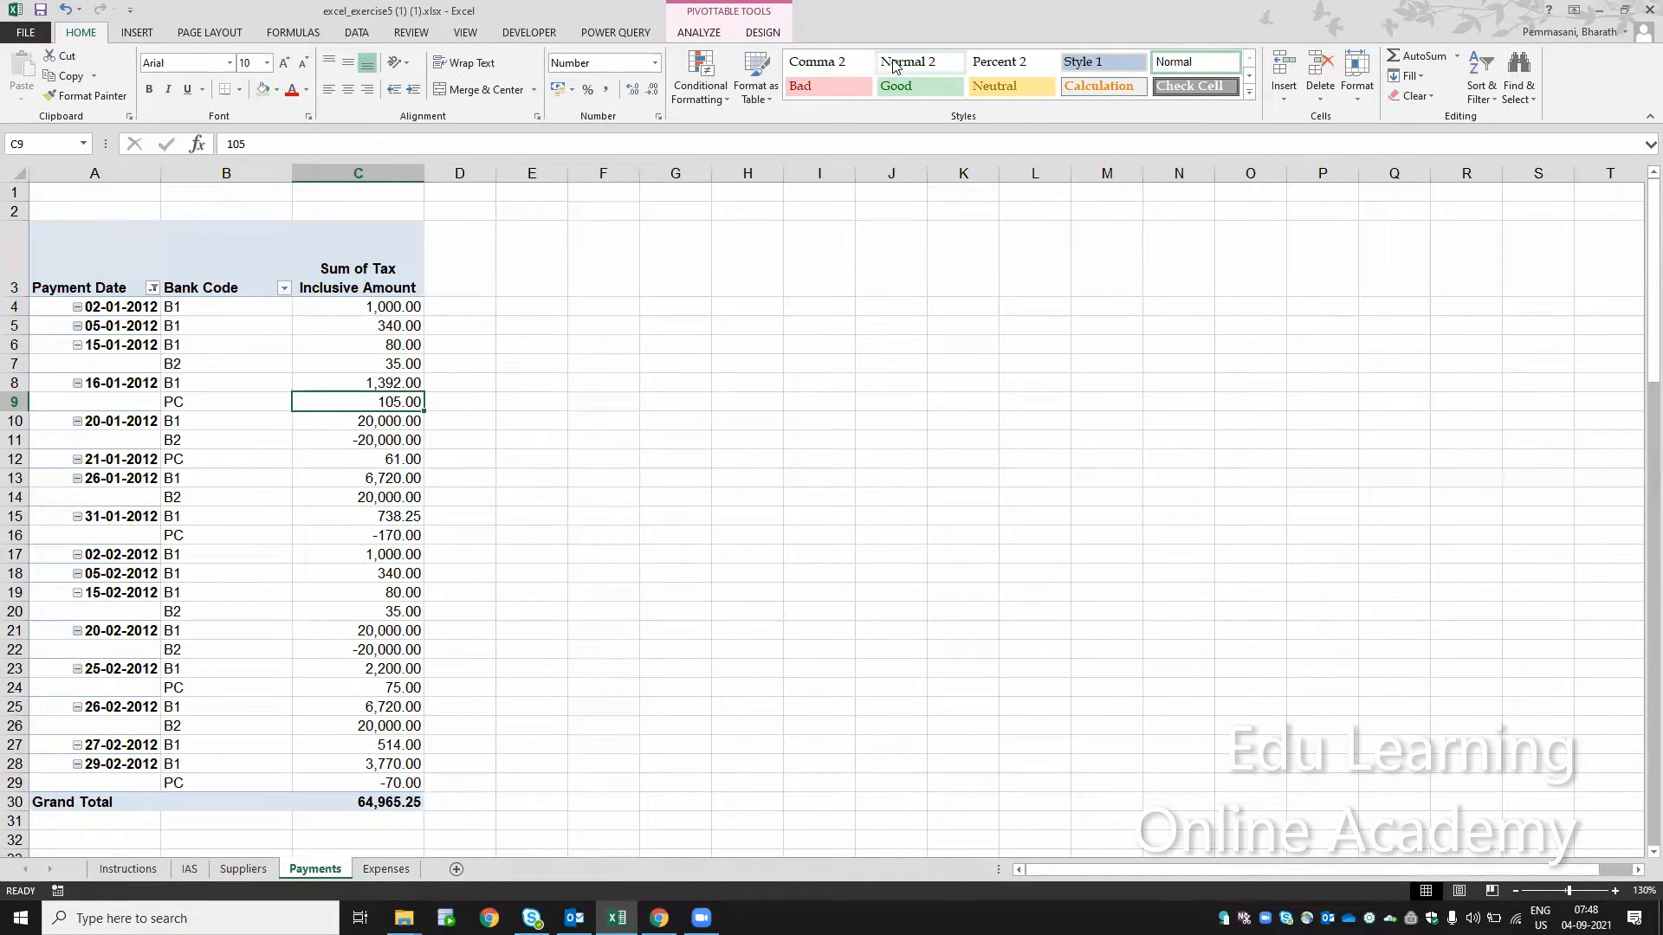
Step: Recheck step 21 on the Instructions sheet and apply Pivot Style Medium 20 to the Payments pivot table
click(149, 854)
click(128, 869)
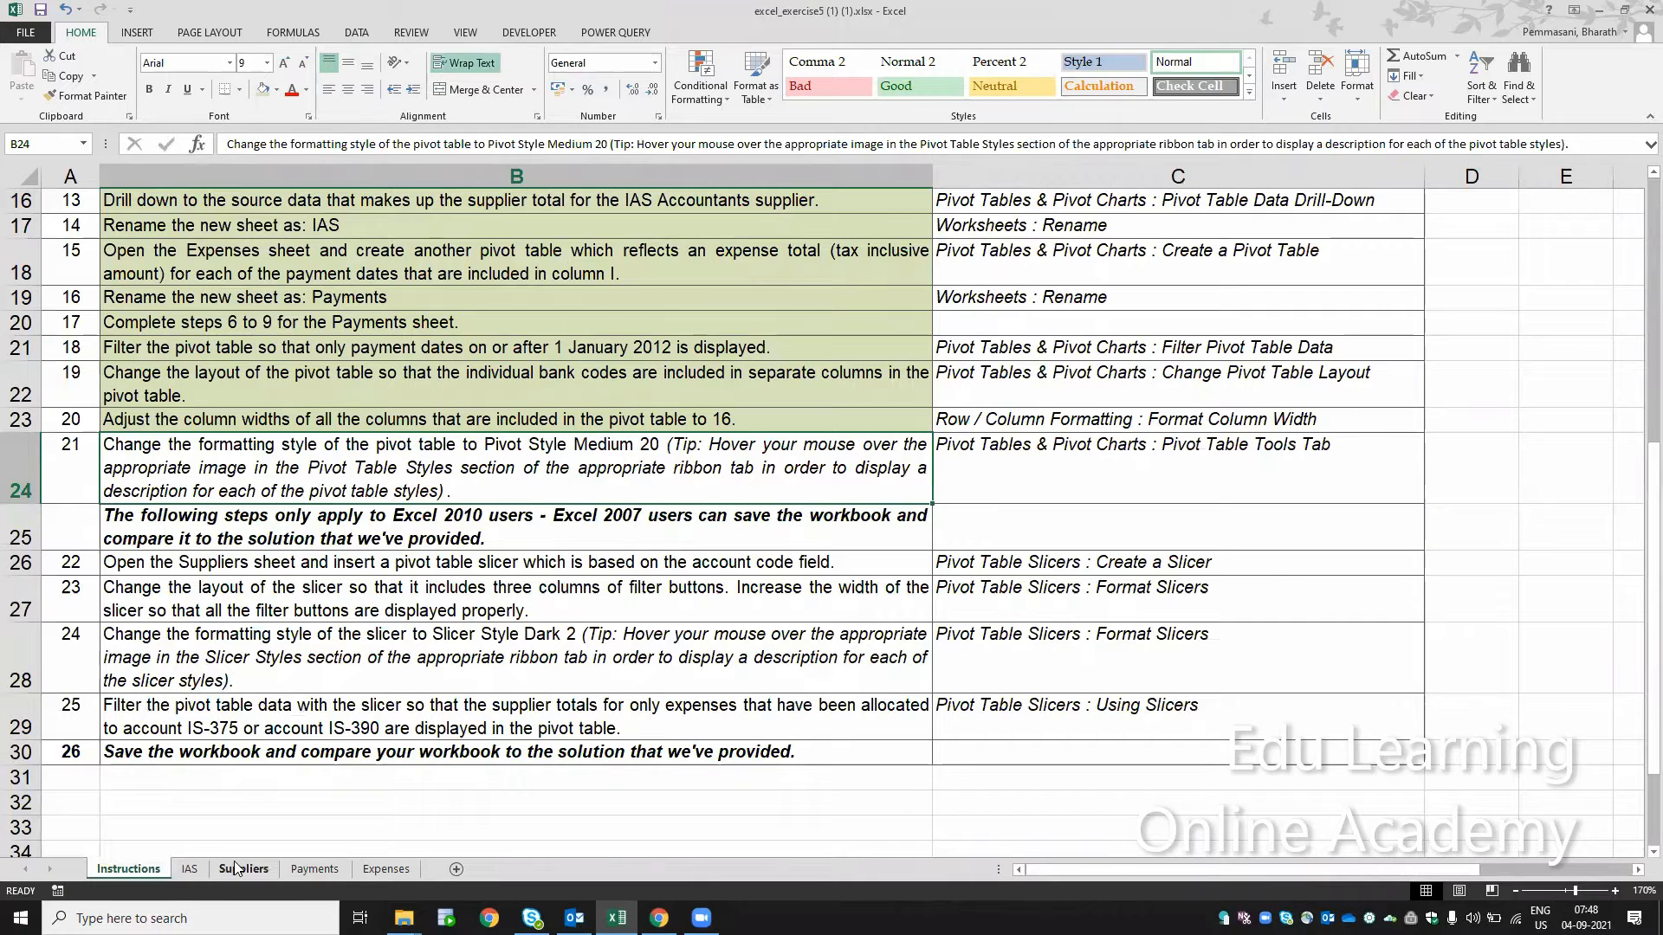
click(298, 867)
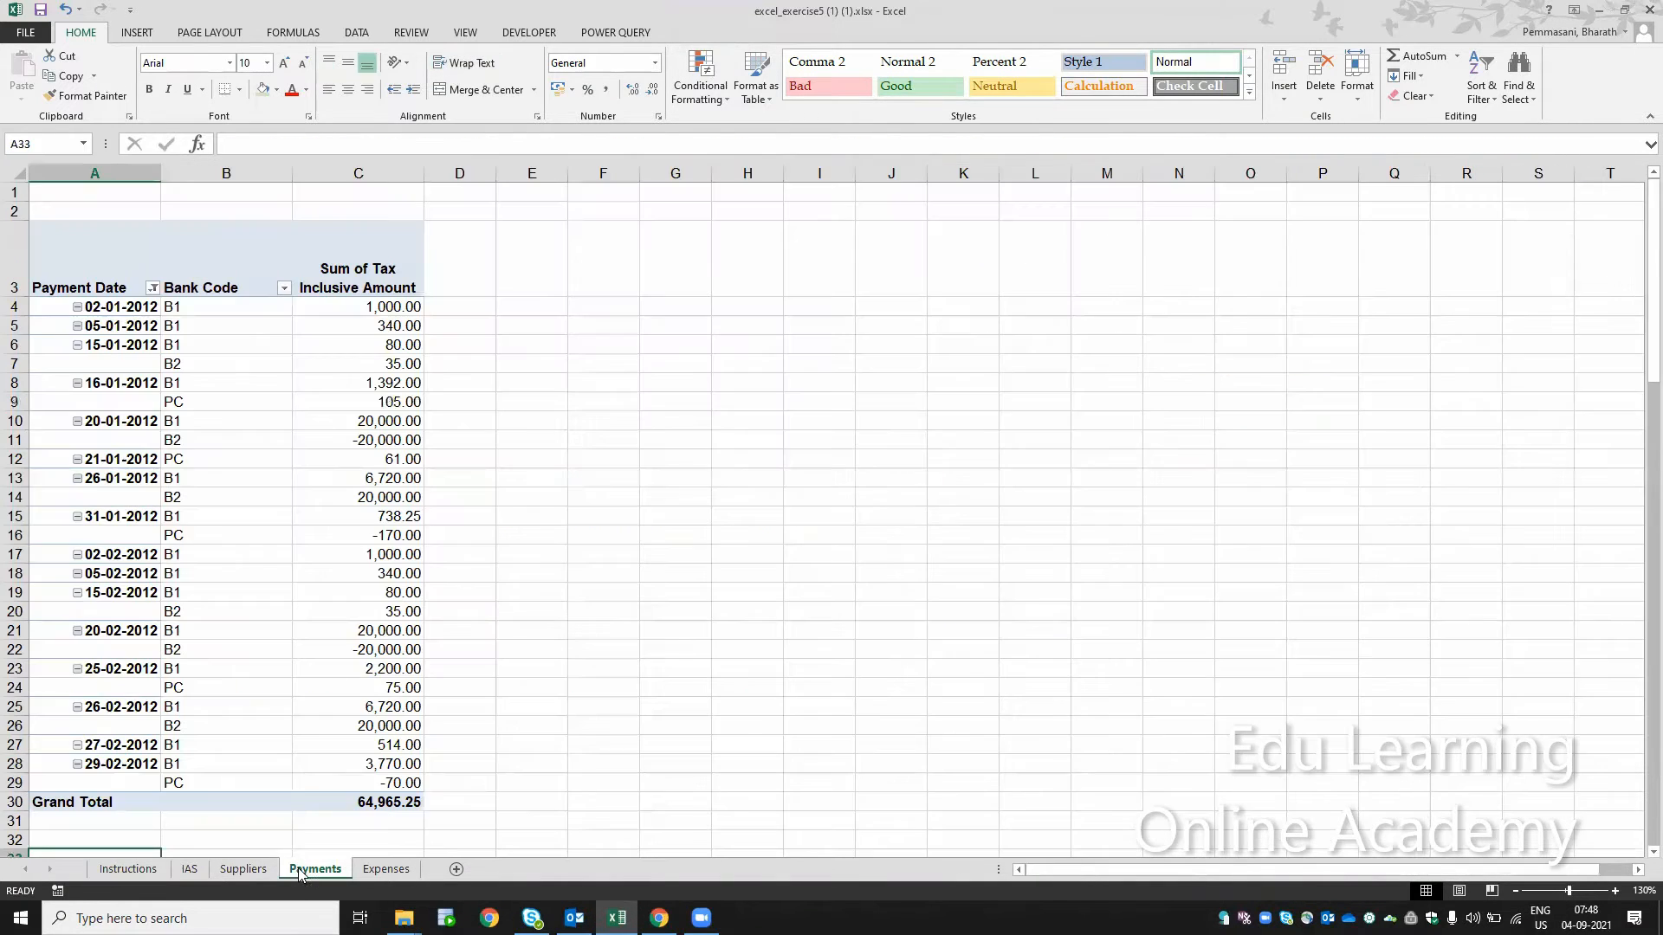
click(347, 419)
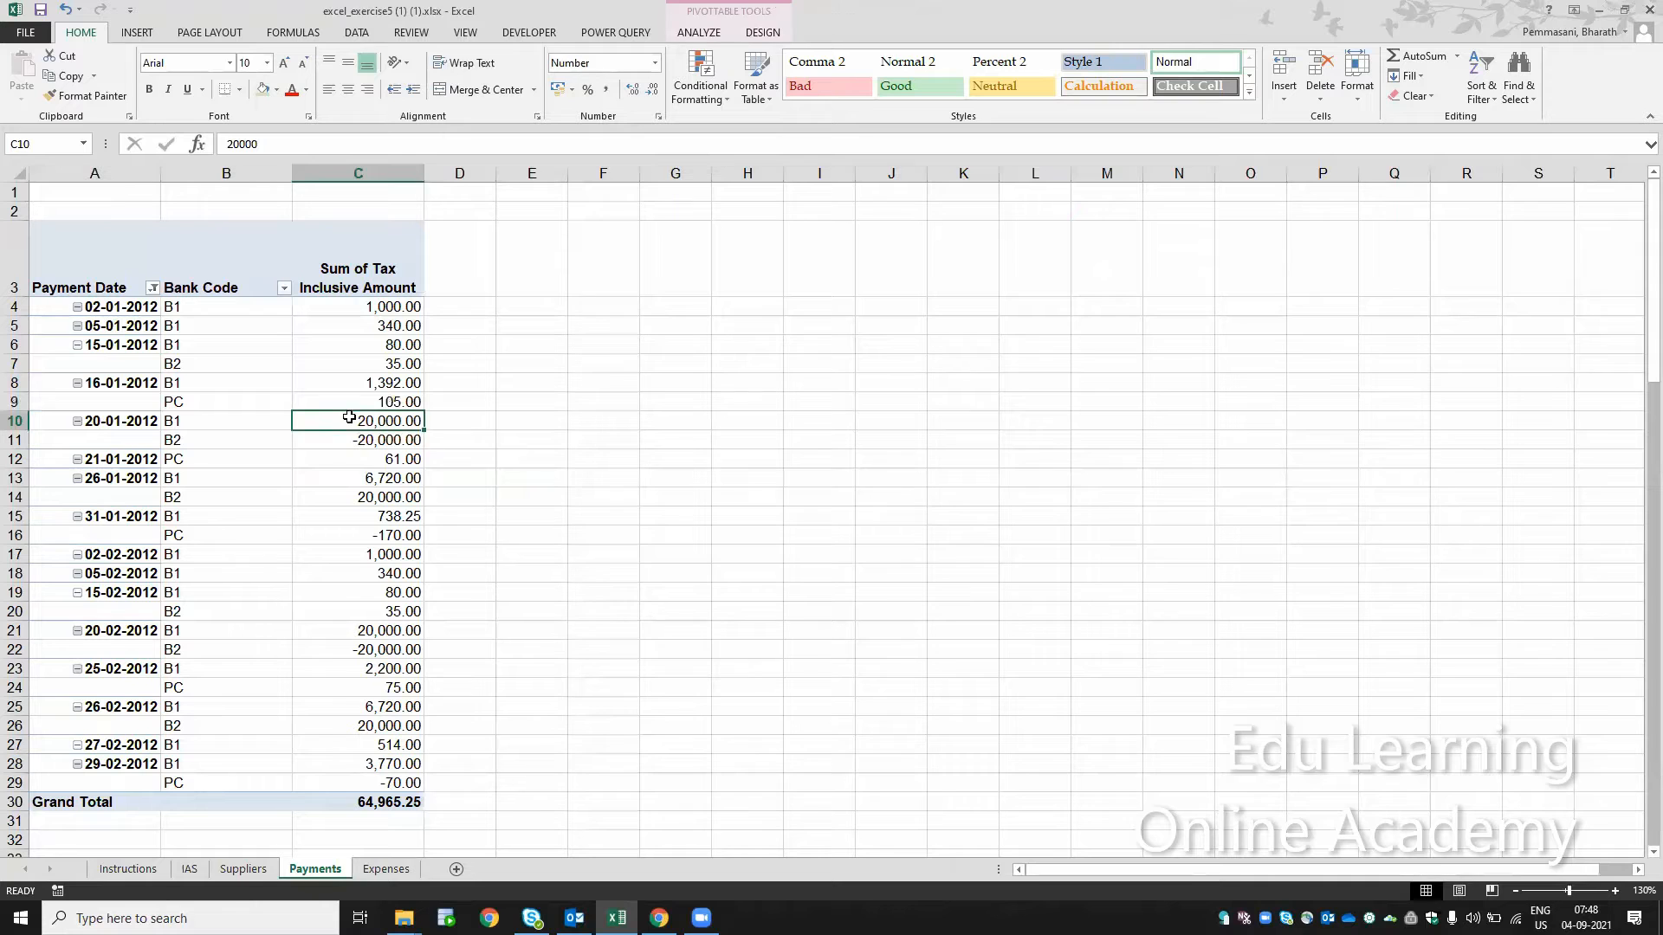
click(758, 99)
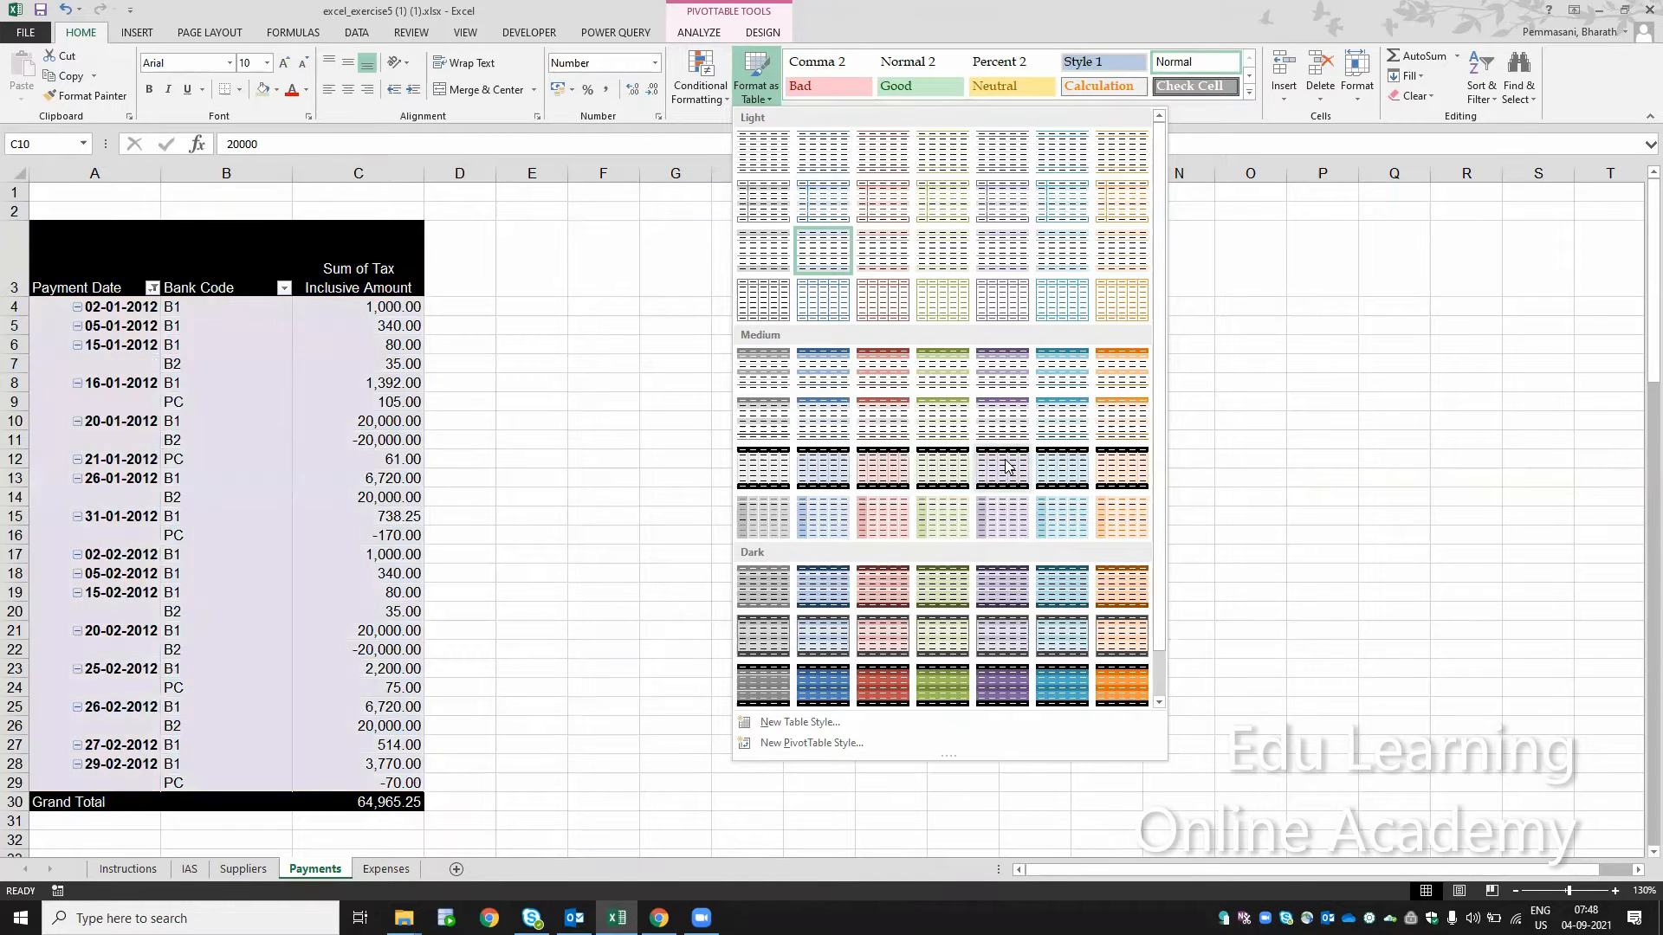
click(1058, 472)
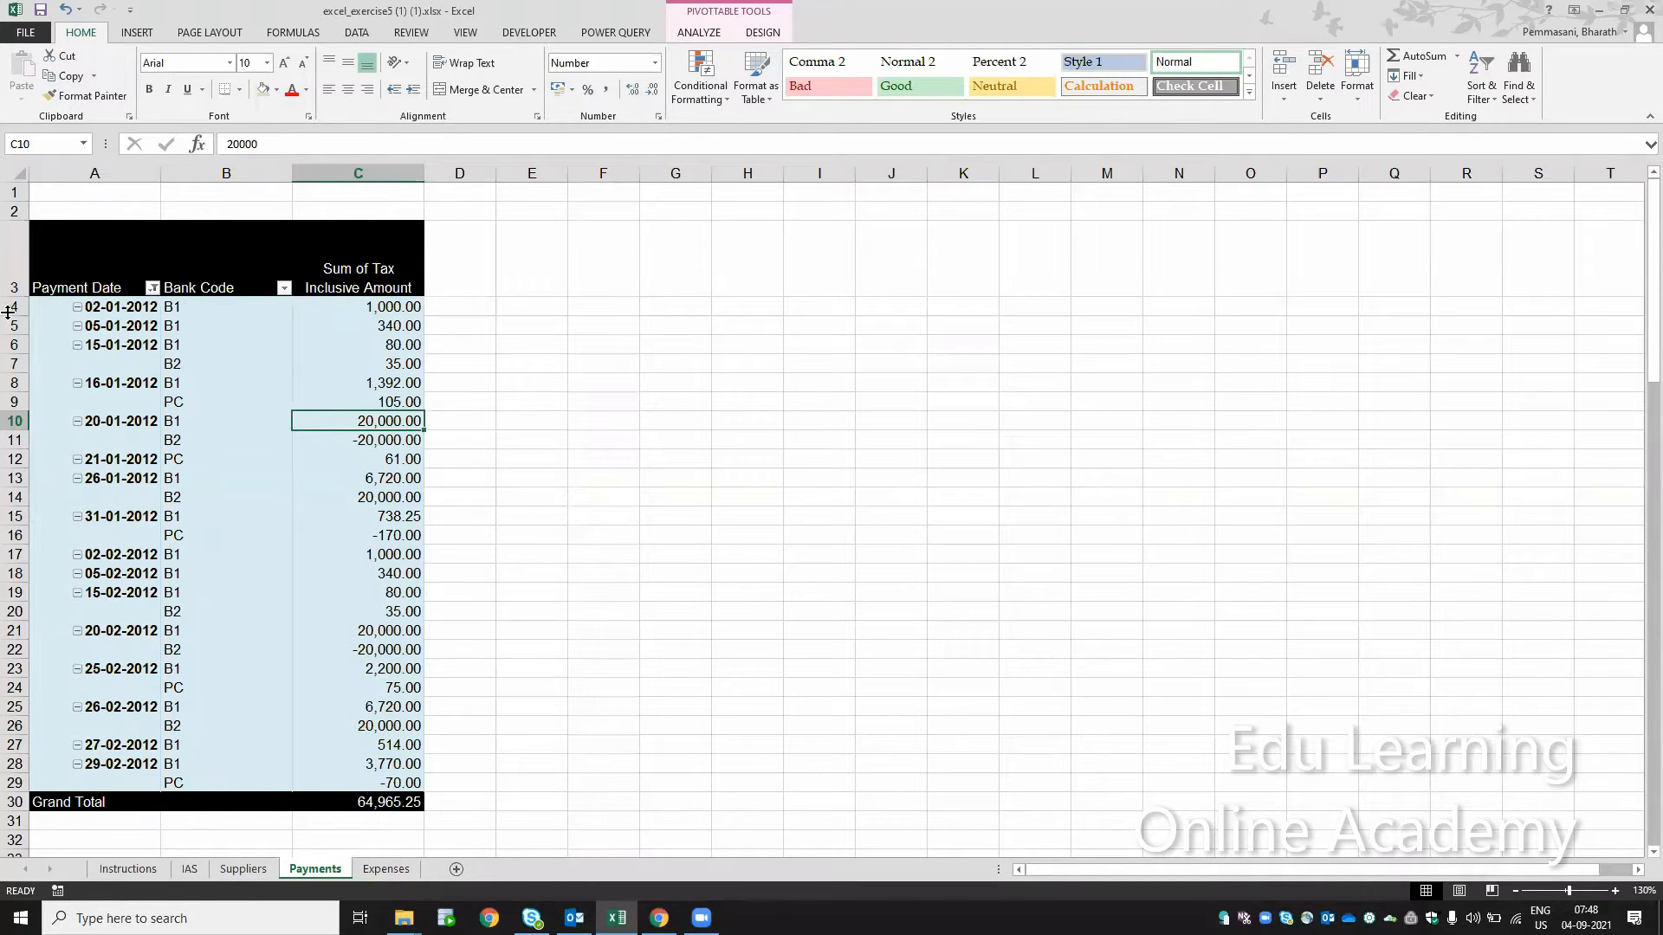
Step: Reduce the height of row 3 on the Payments sheet to fit the pivot table's two-line header
drag(11, 297, 12, 290)
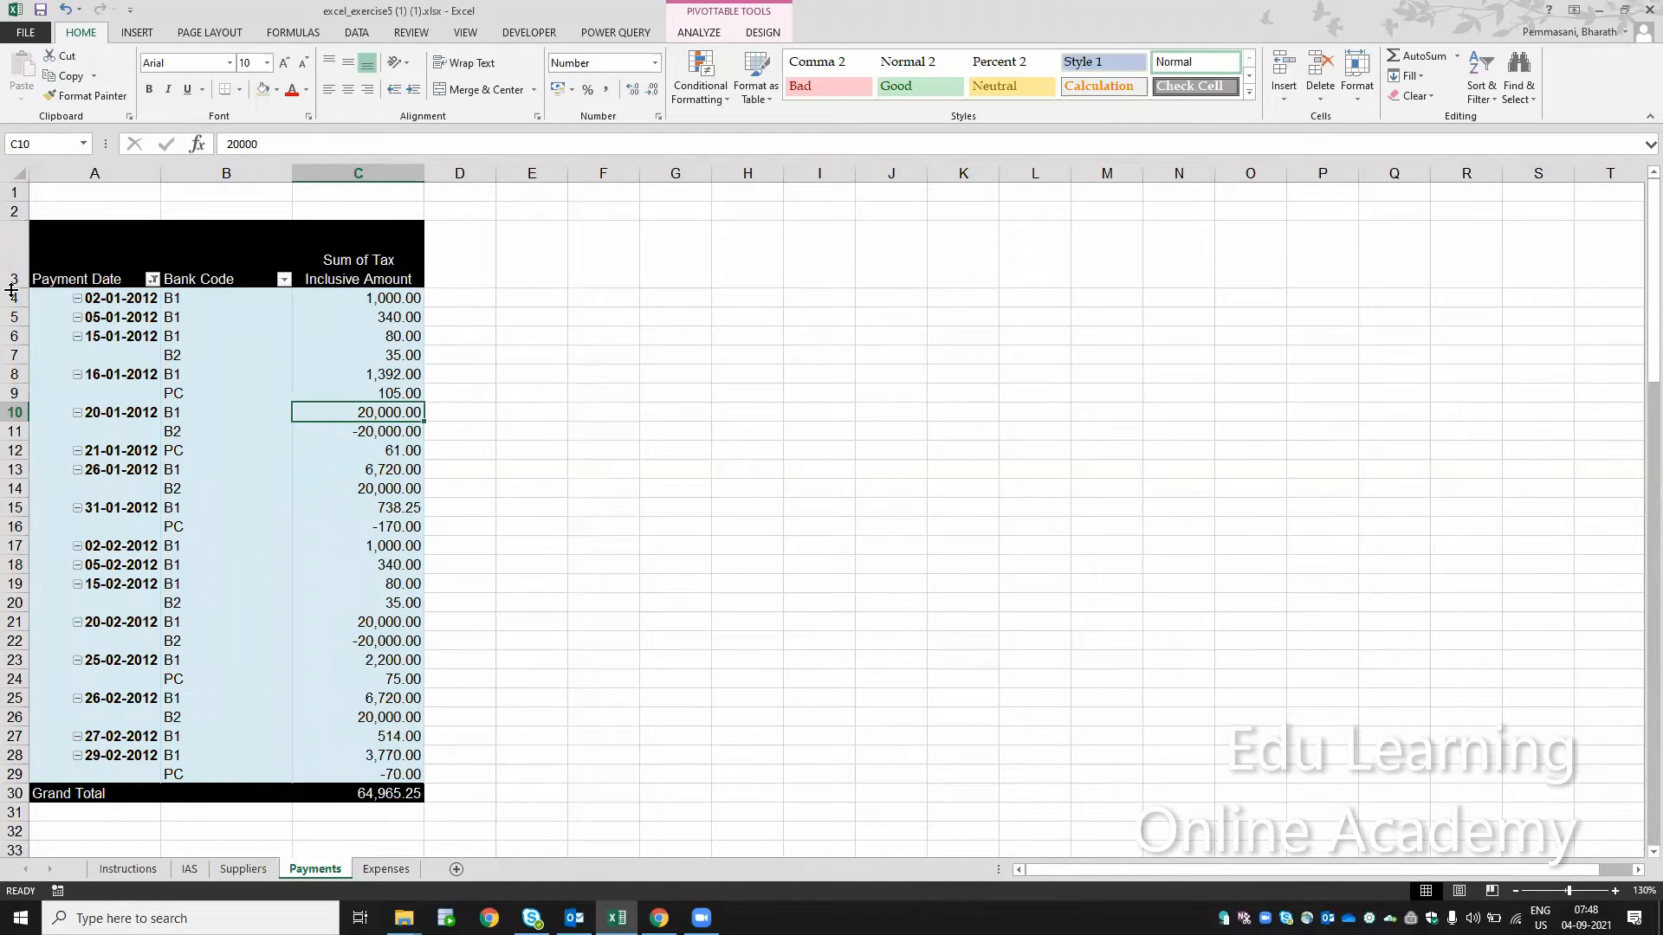
click(9, 282)
right_click(8, 282)
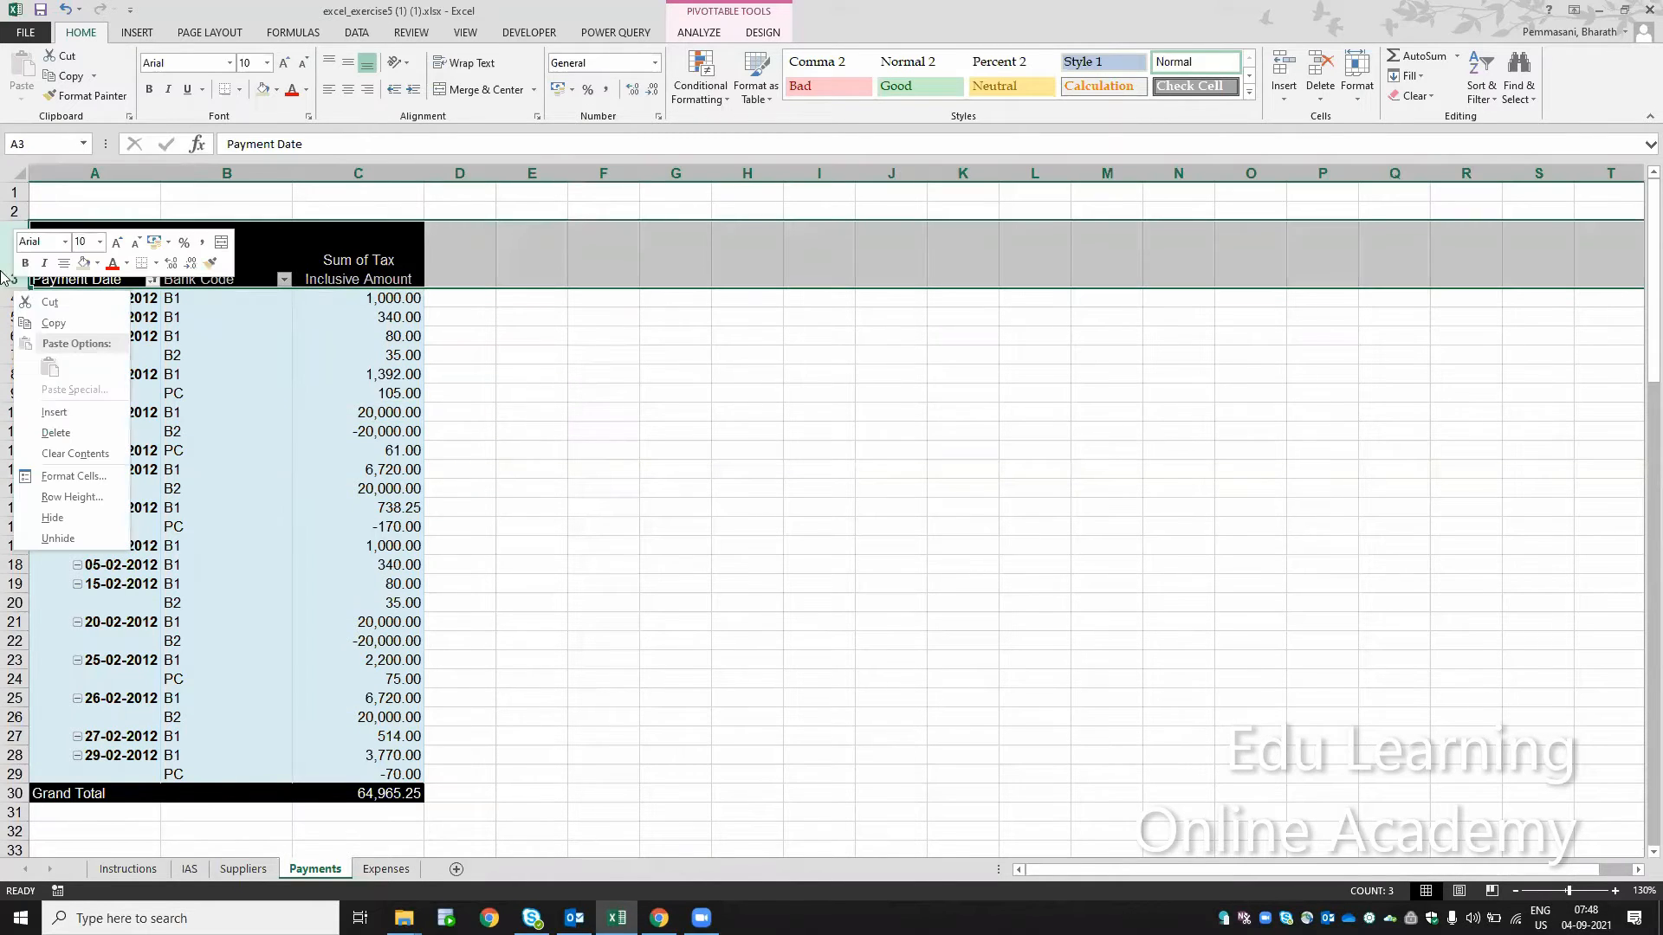
key(Escape)
drag(11, 288, 13, 262)
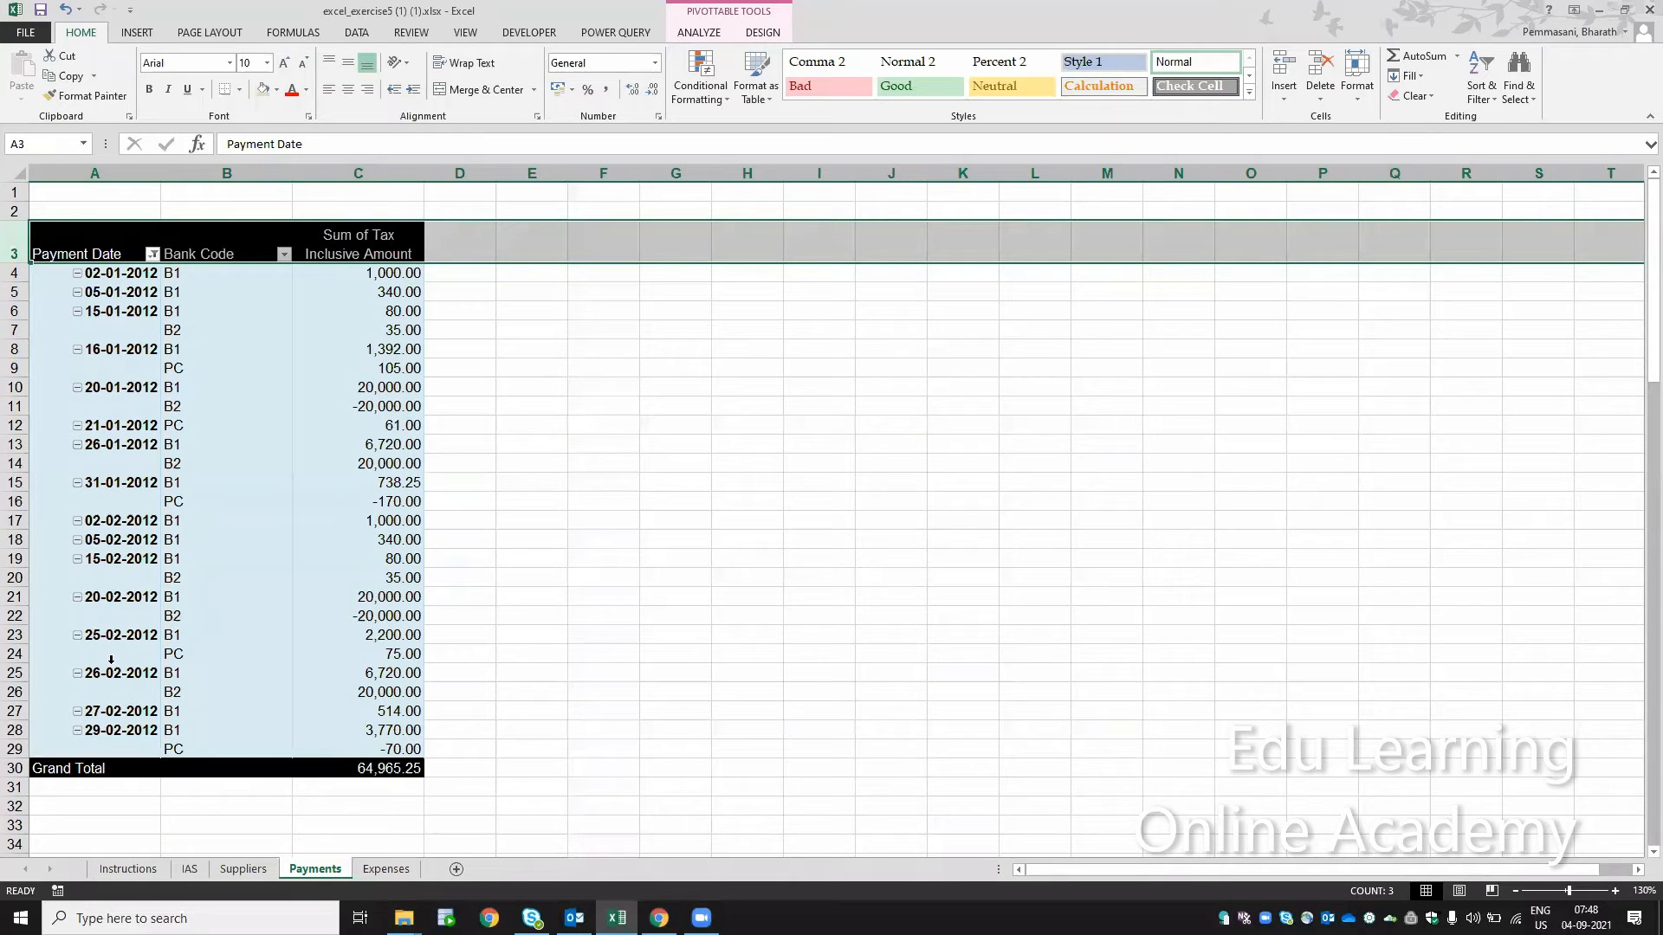
Step: Compare the style named in step 21 with the Pivot Style Medium 20 entry in the table style gallery
click(136, 869)
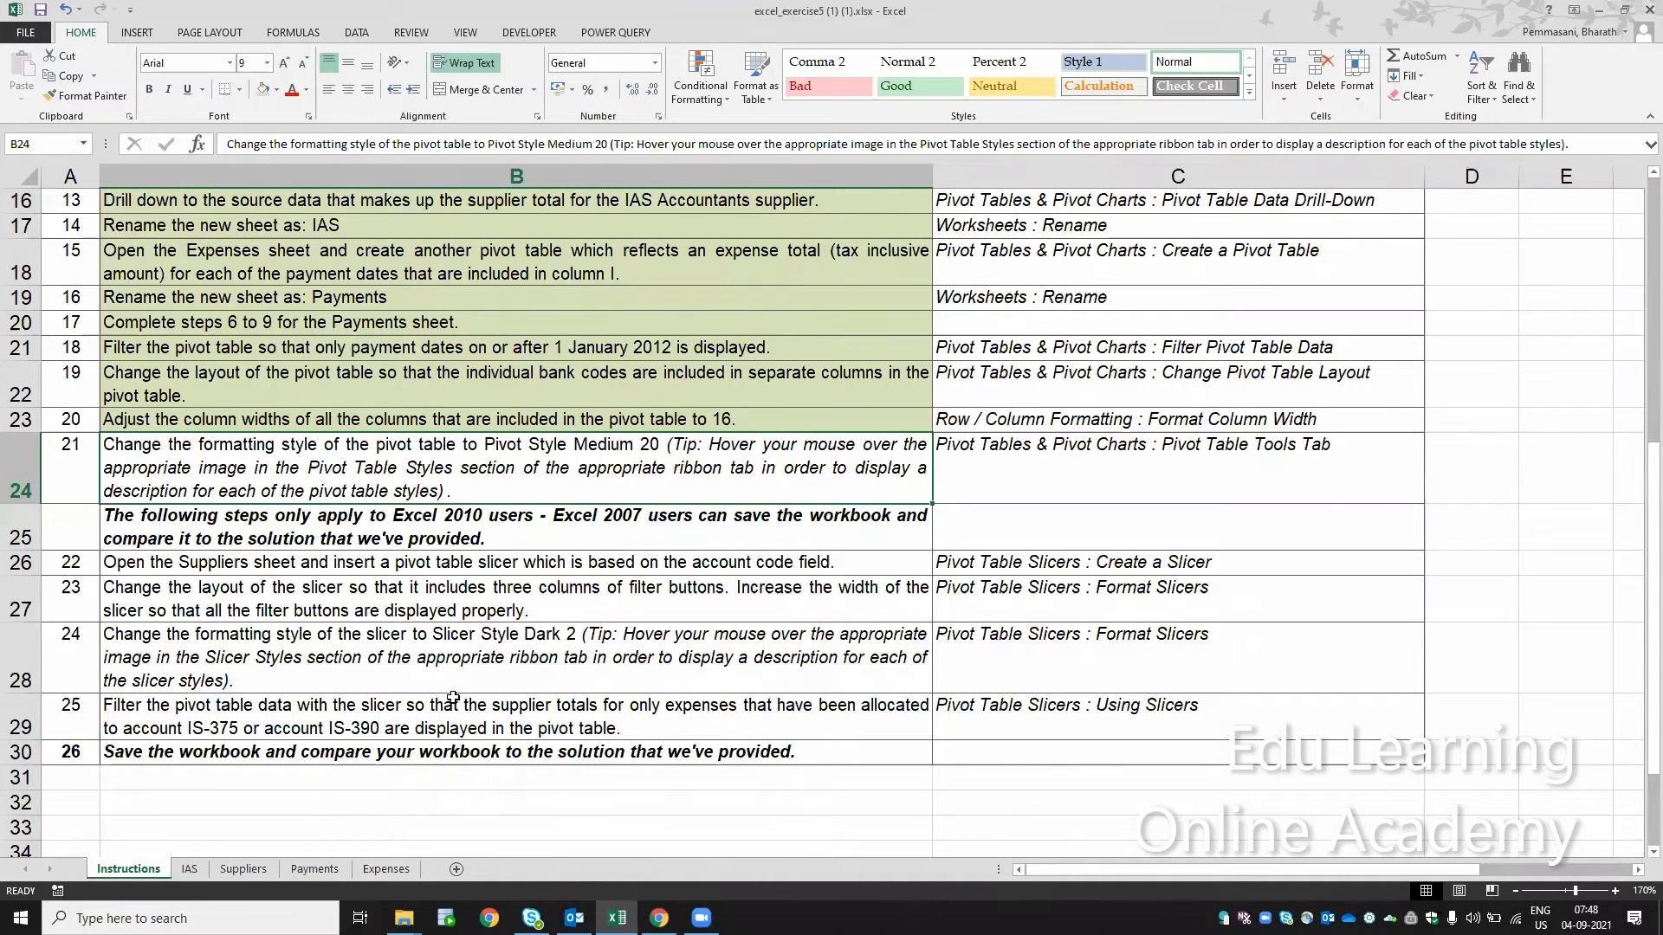
click(329, 873)
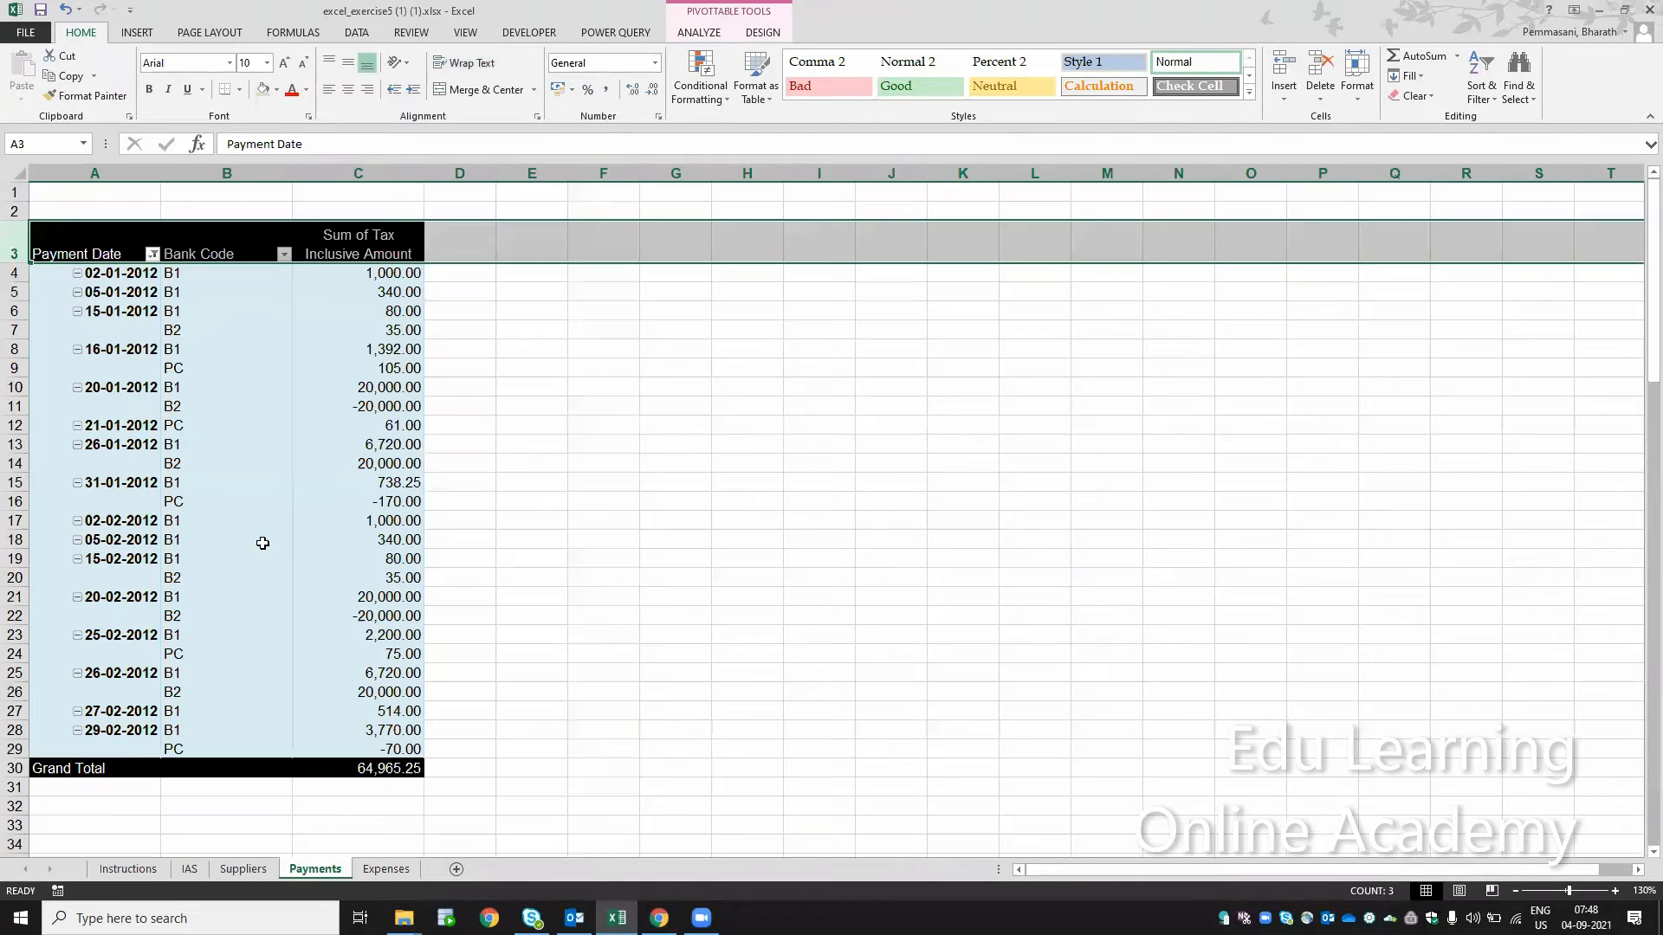
click(756, 80)
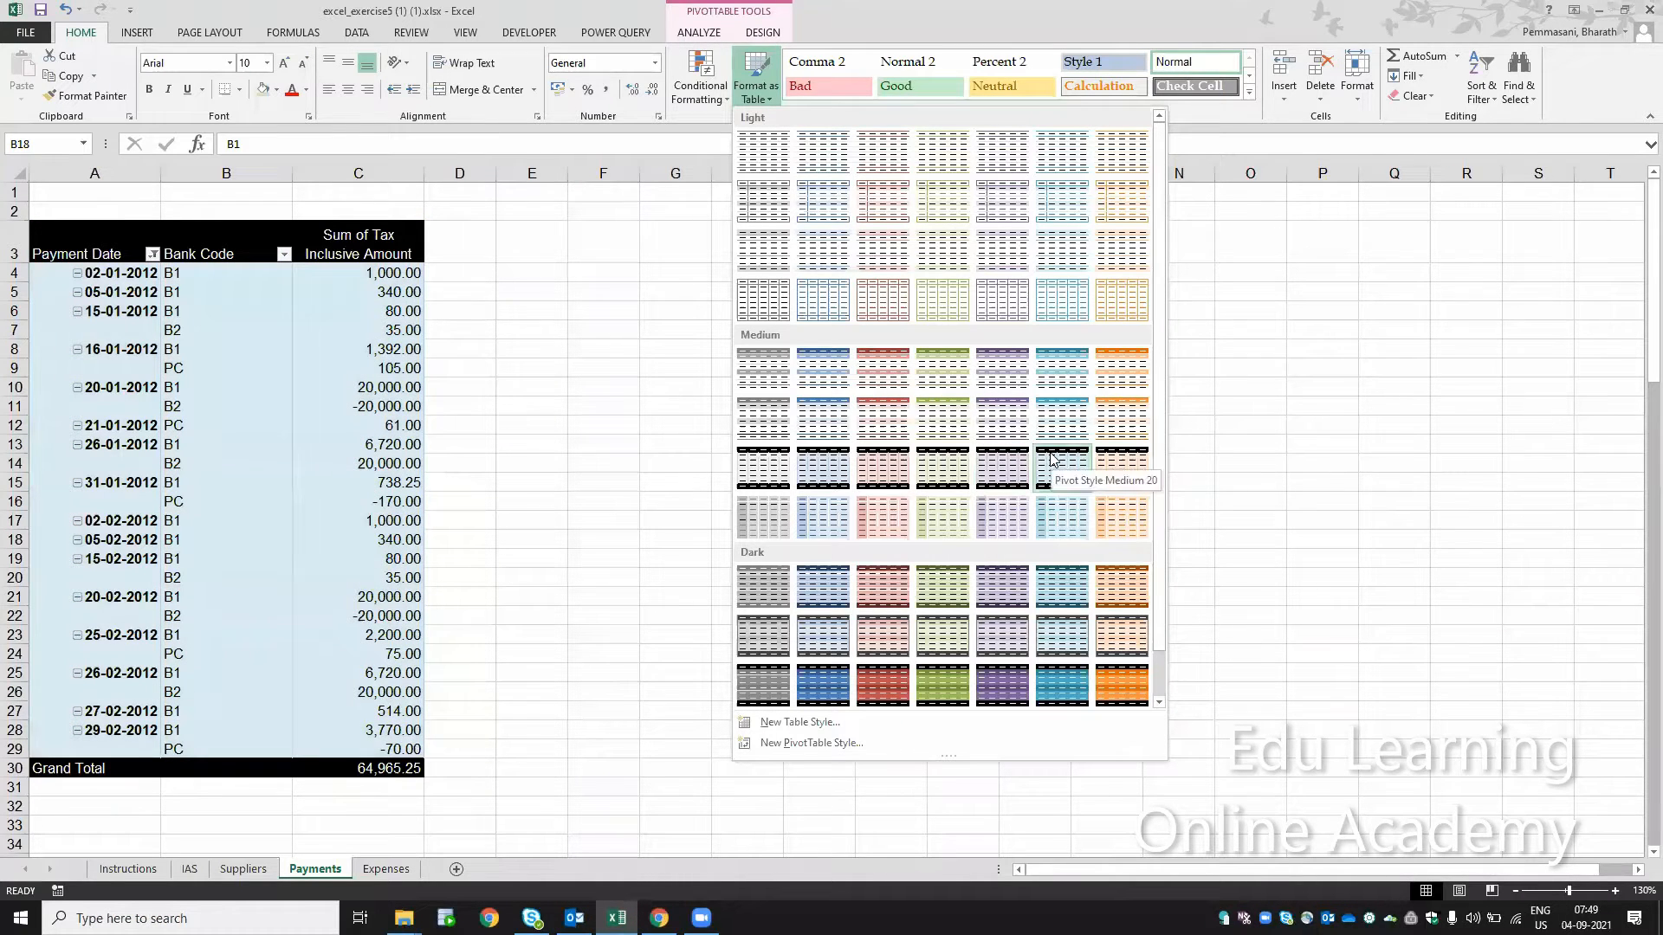
click(631, 386)
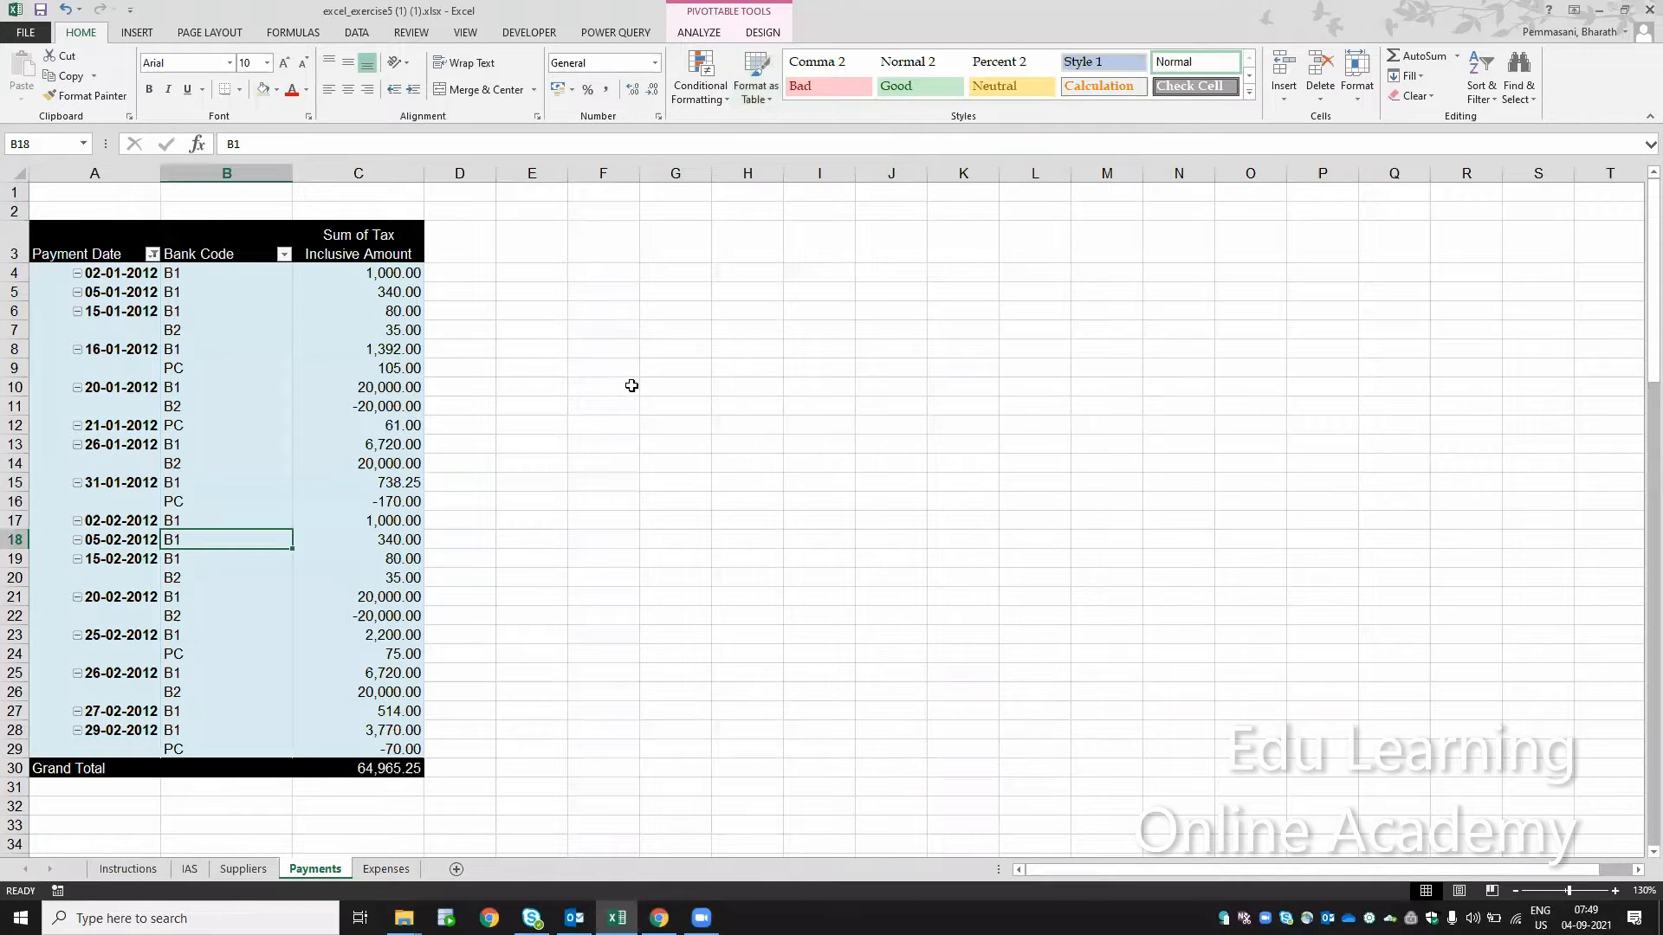
Step: Mark step 21 on the Instructions sheet as completed by filling cell B24 with the same green, and read step 22
click(128, 870)
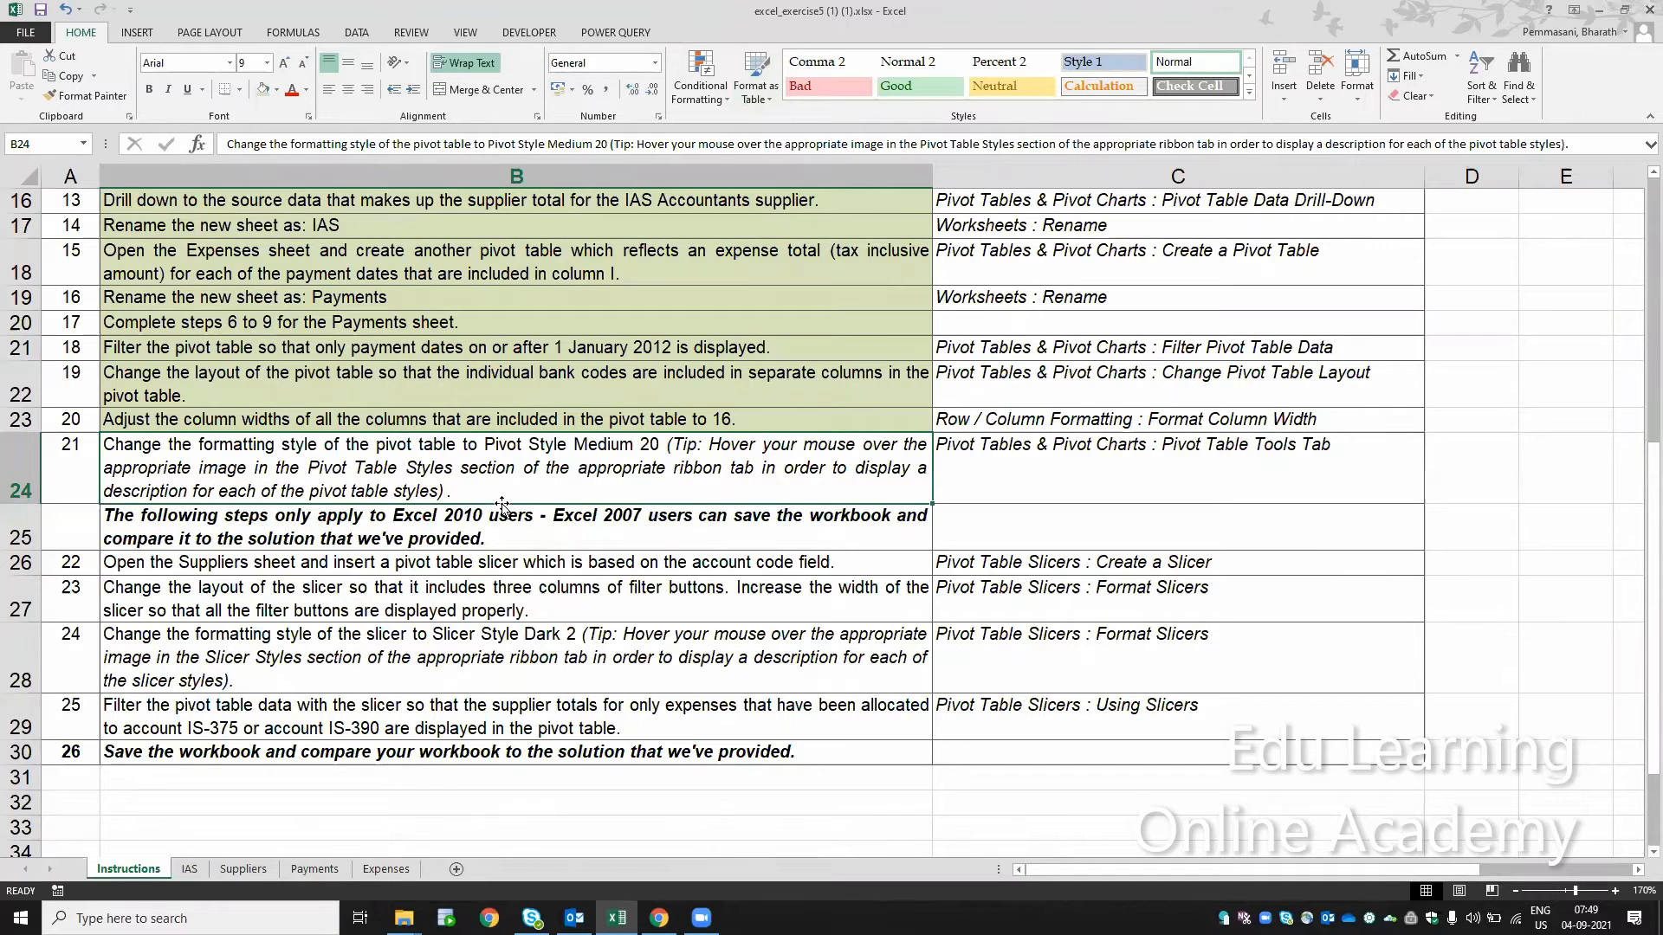
click(263, 89)
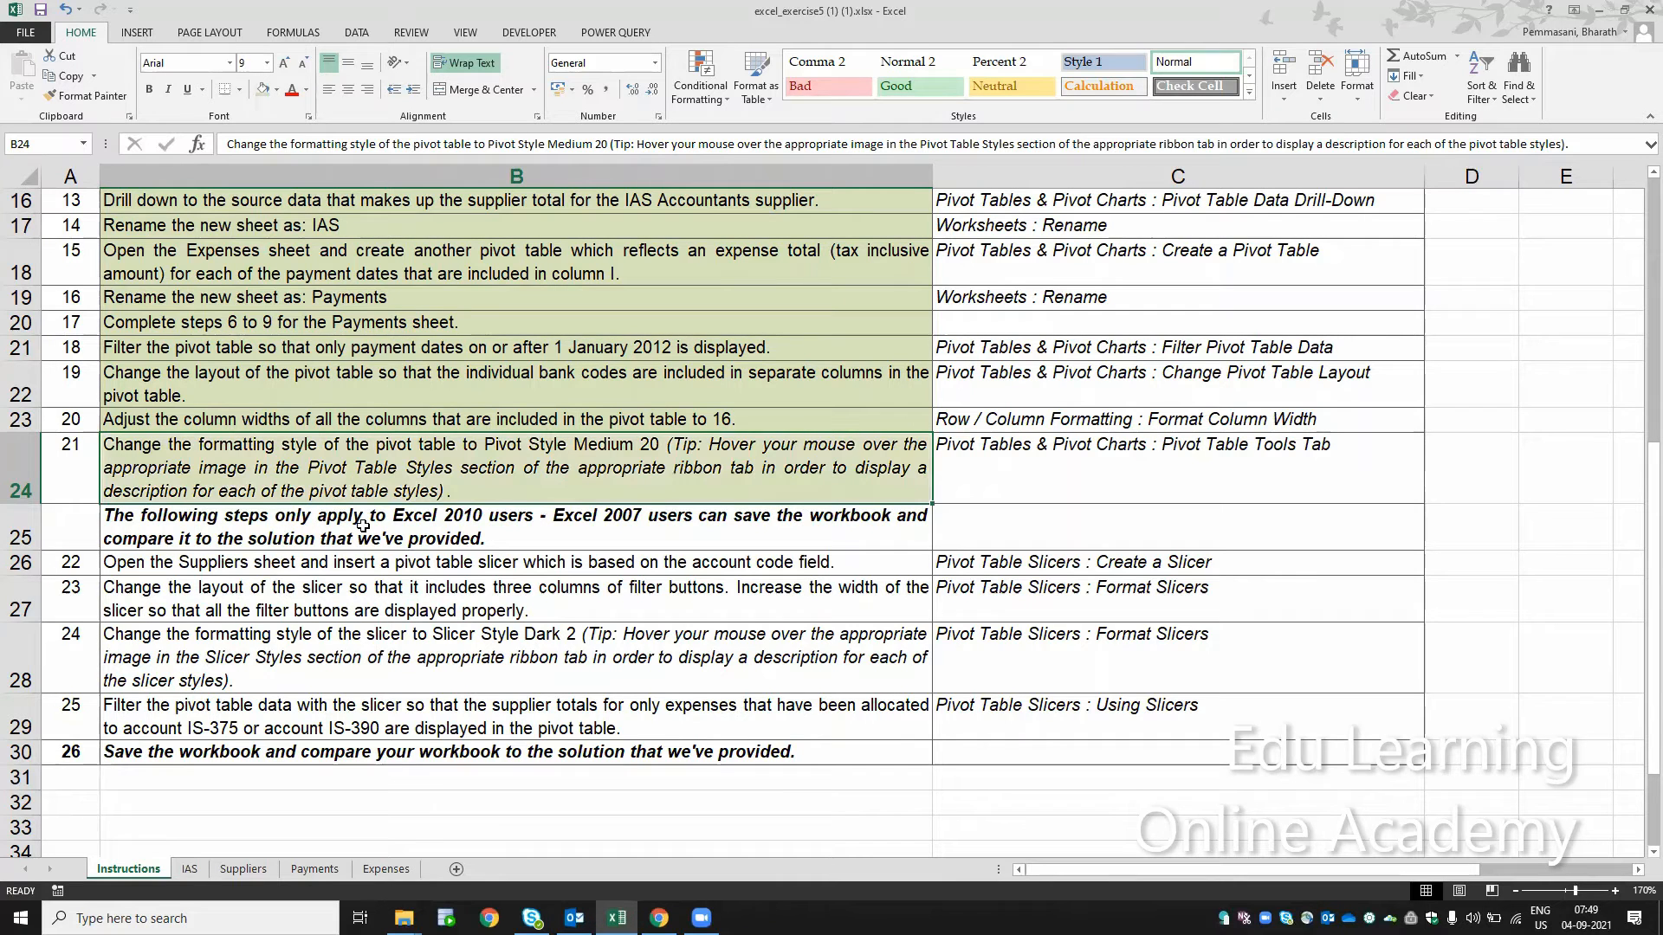
click(561, 518)
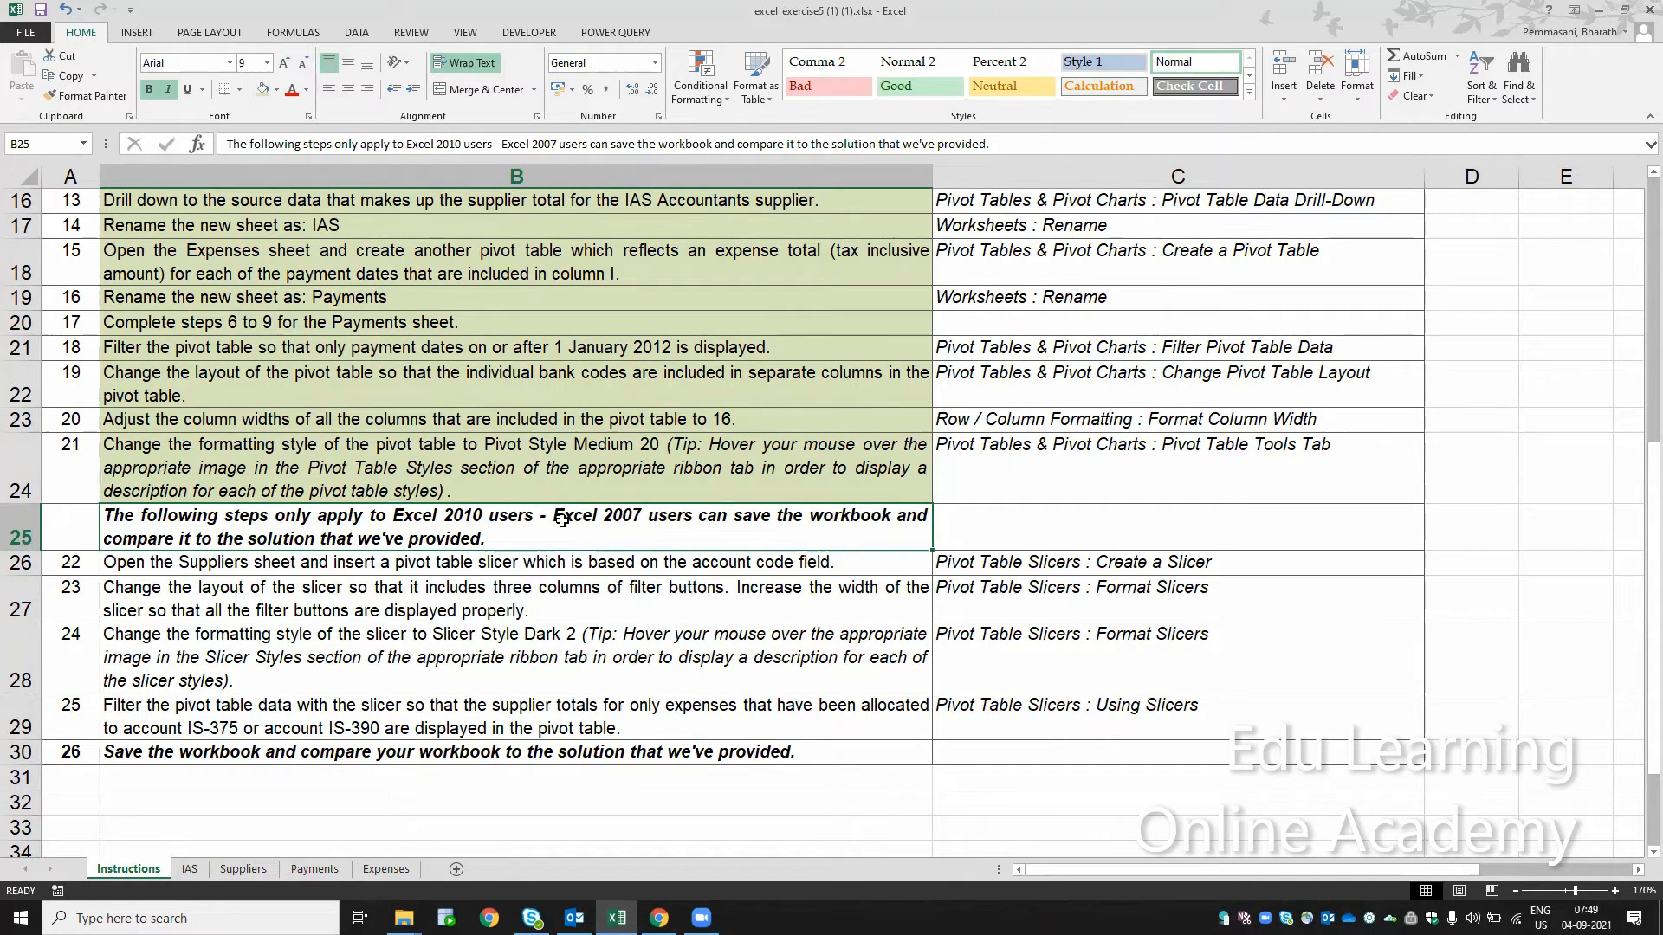
click(427, 564)
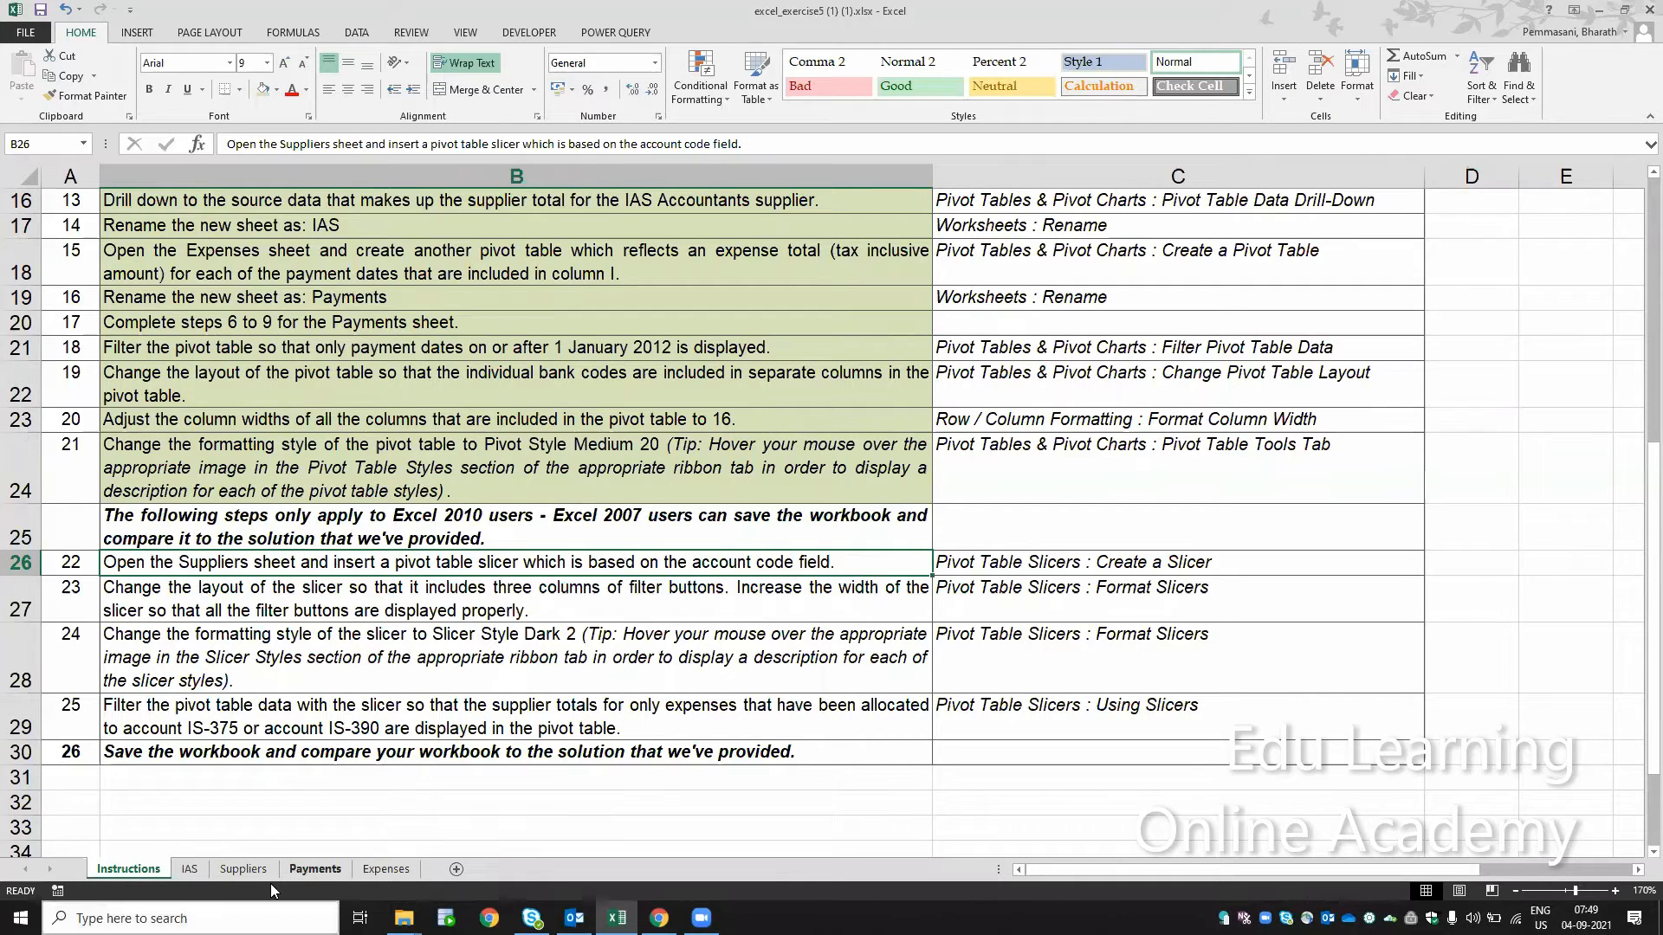
Step: Open the Suppliers sheet and look over the pivot table and the free columns beside it
click(243, 870)
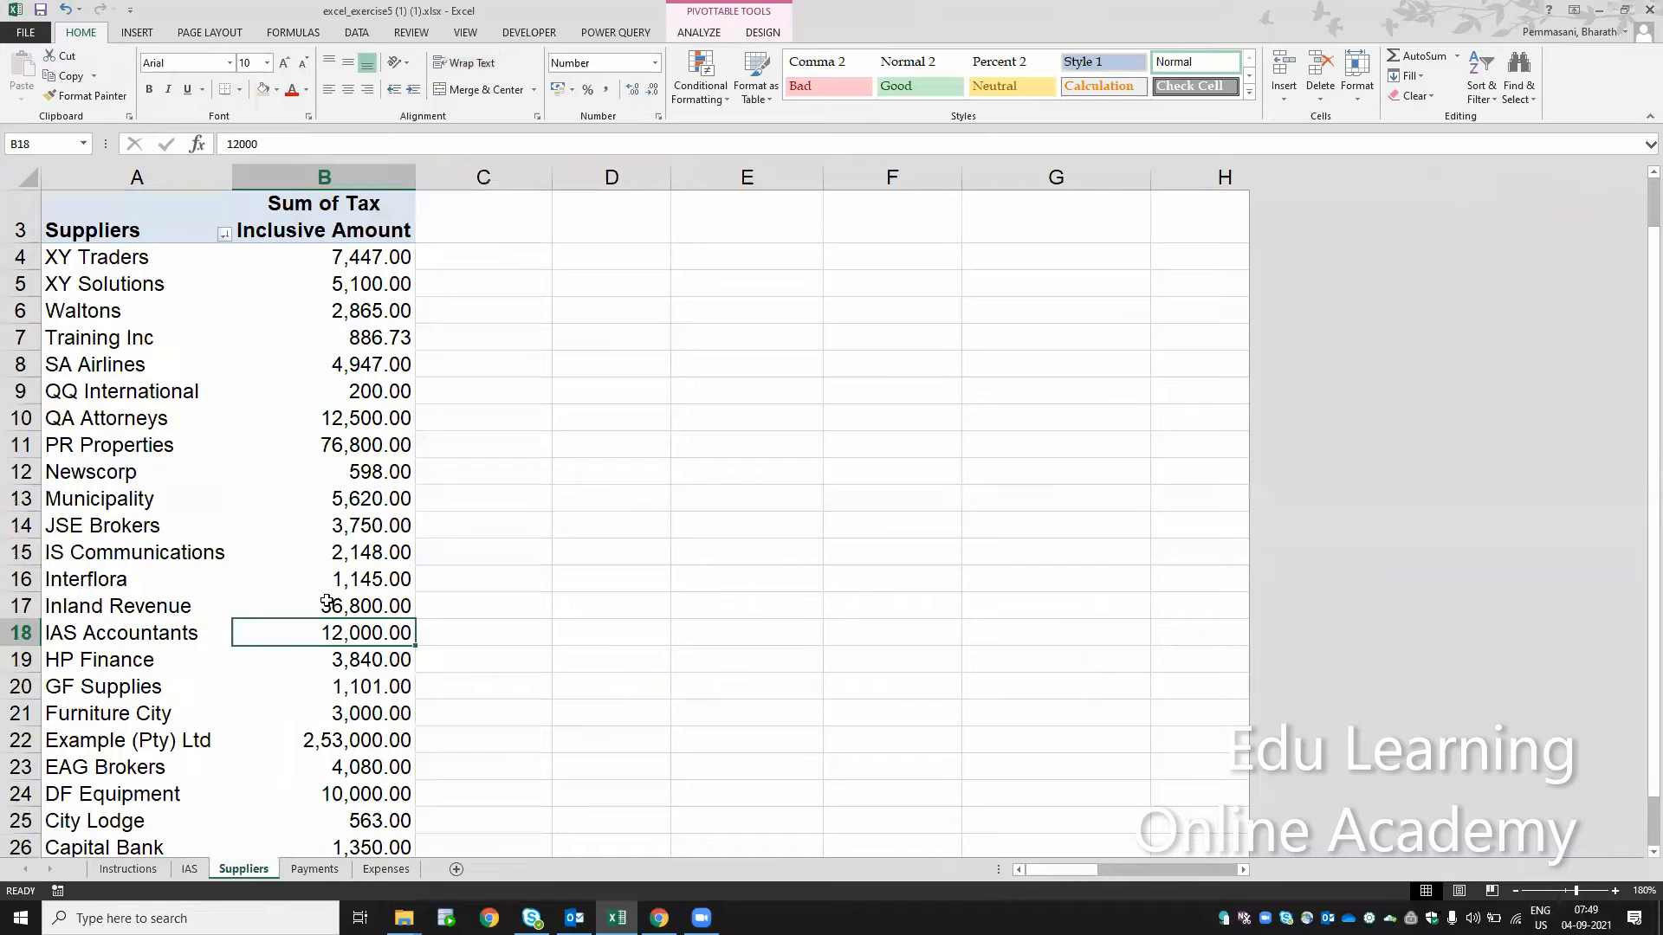
click(277, 516)
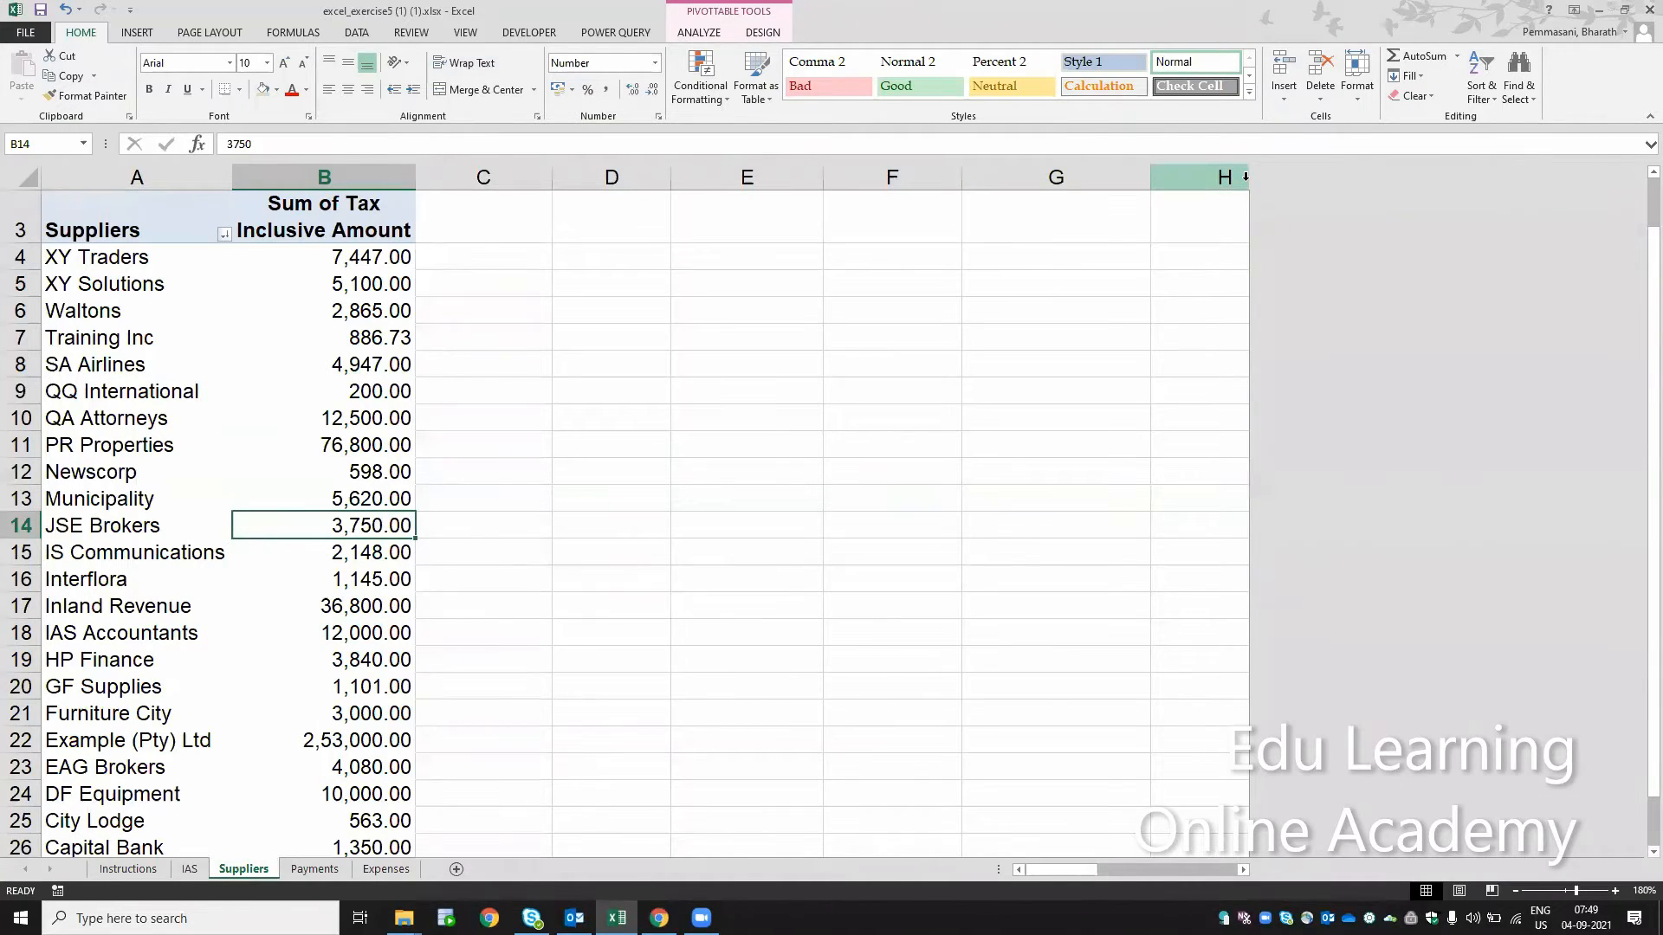
click(1245, 176)
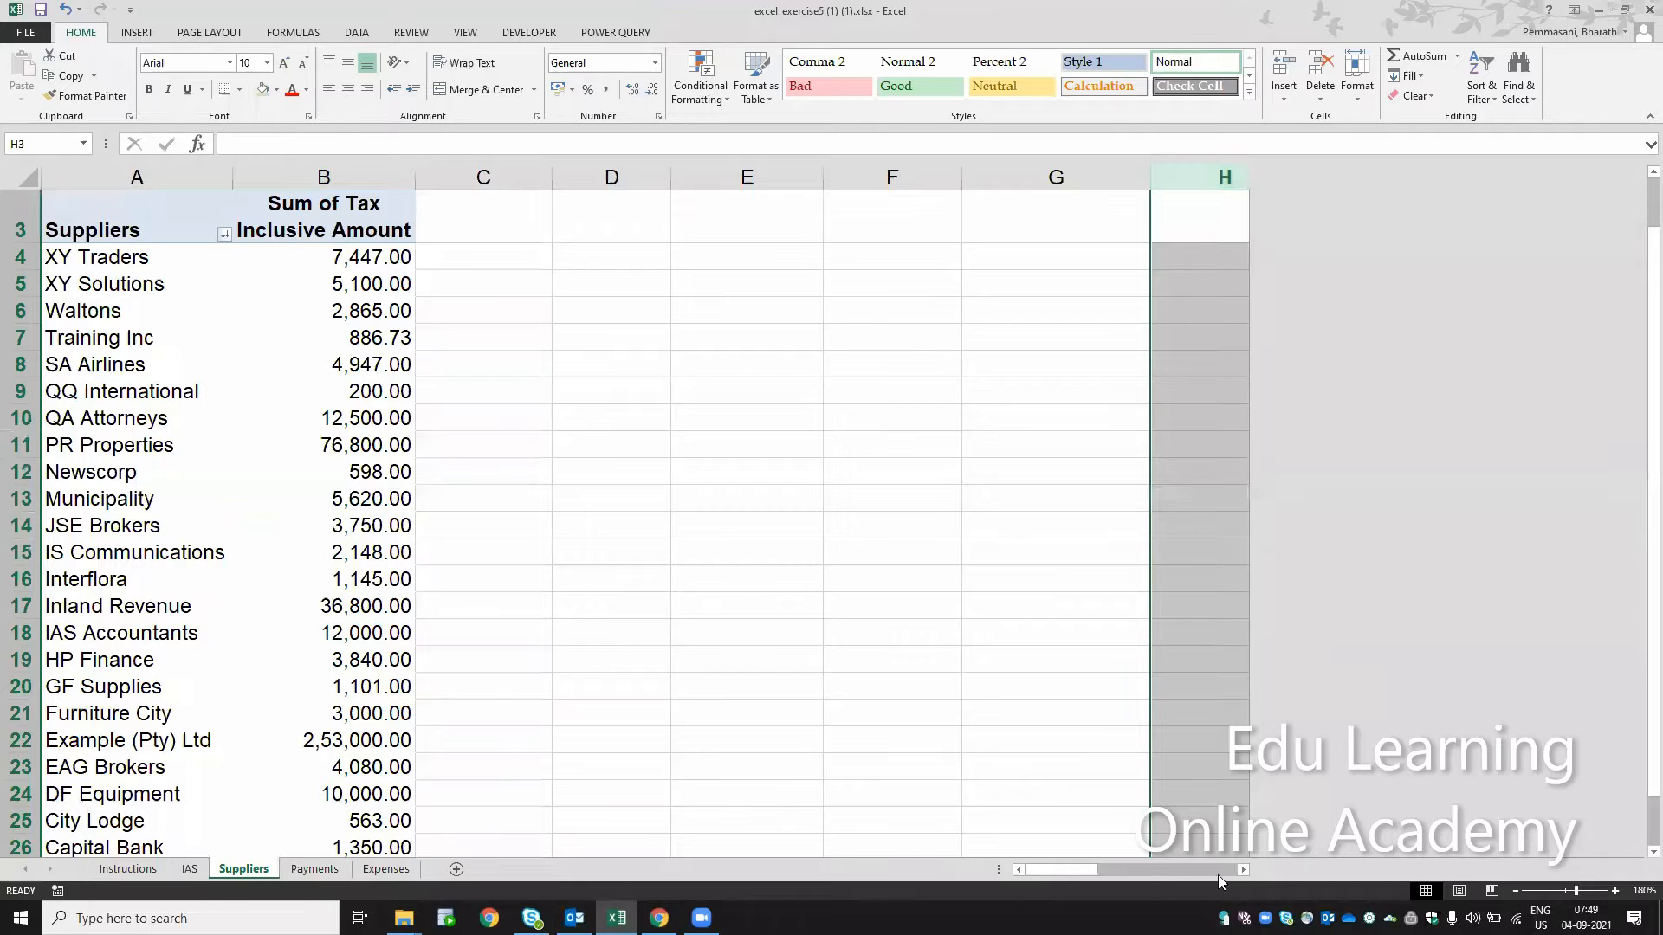
drag(1110, 871, 1076, 882)
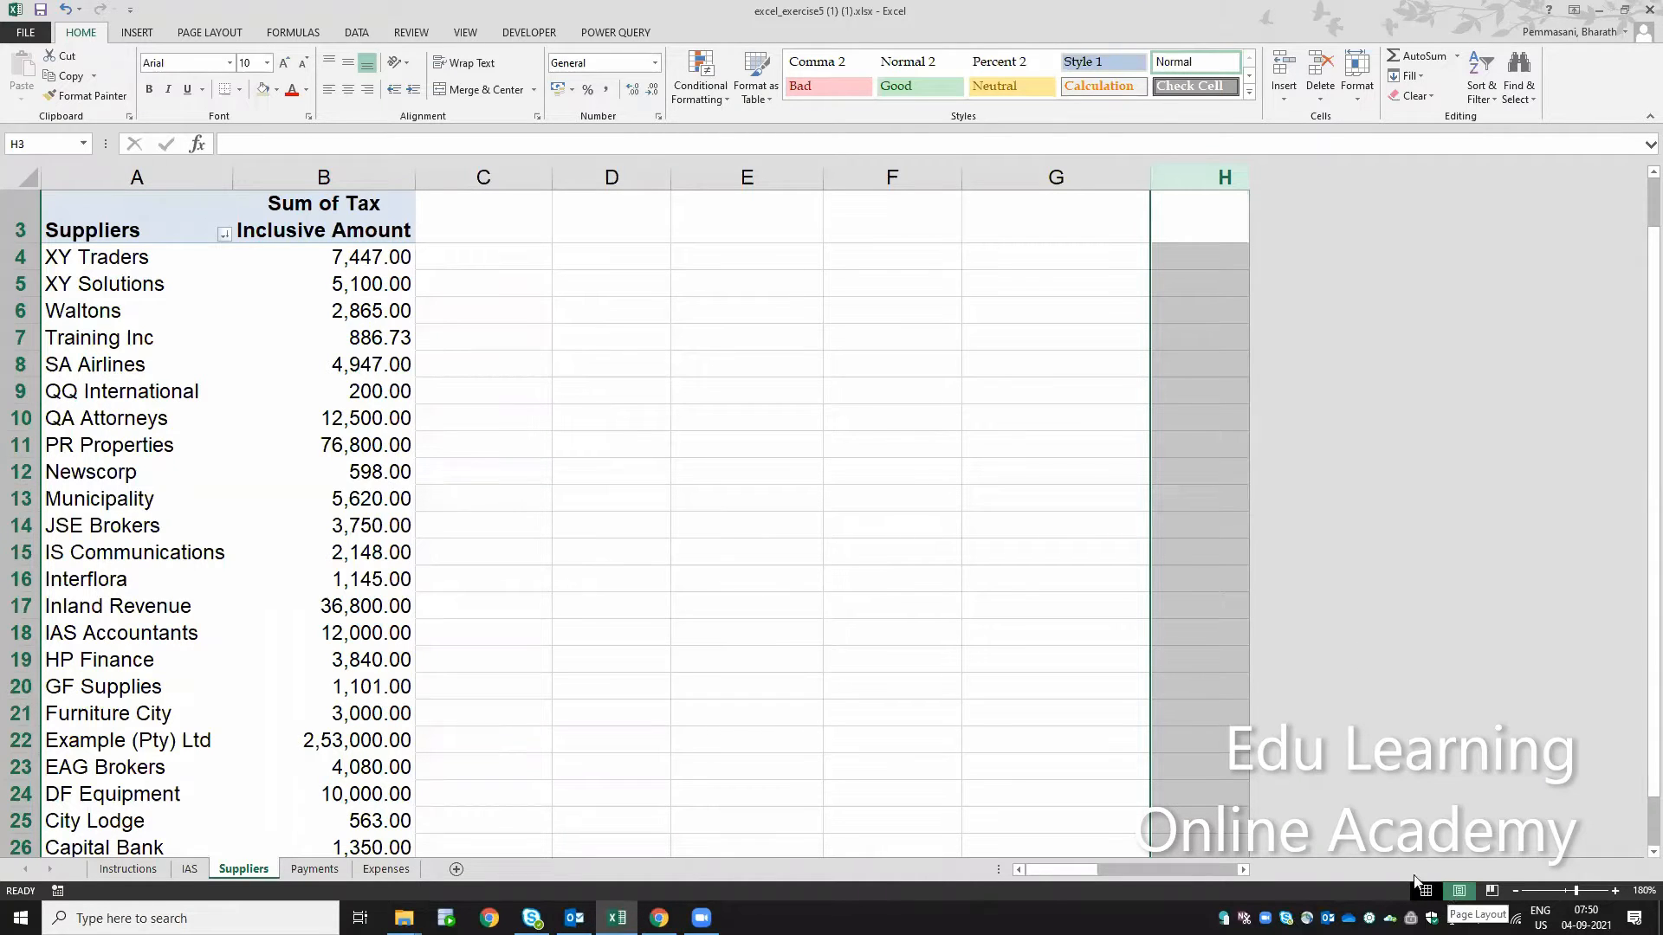
drag(1225, 178, 1162, 200)
click(721, 307)
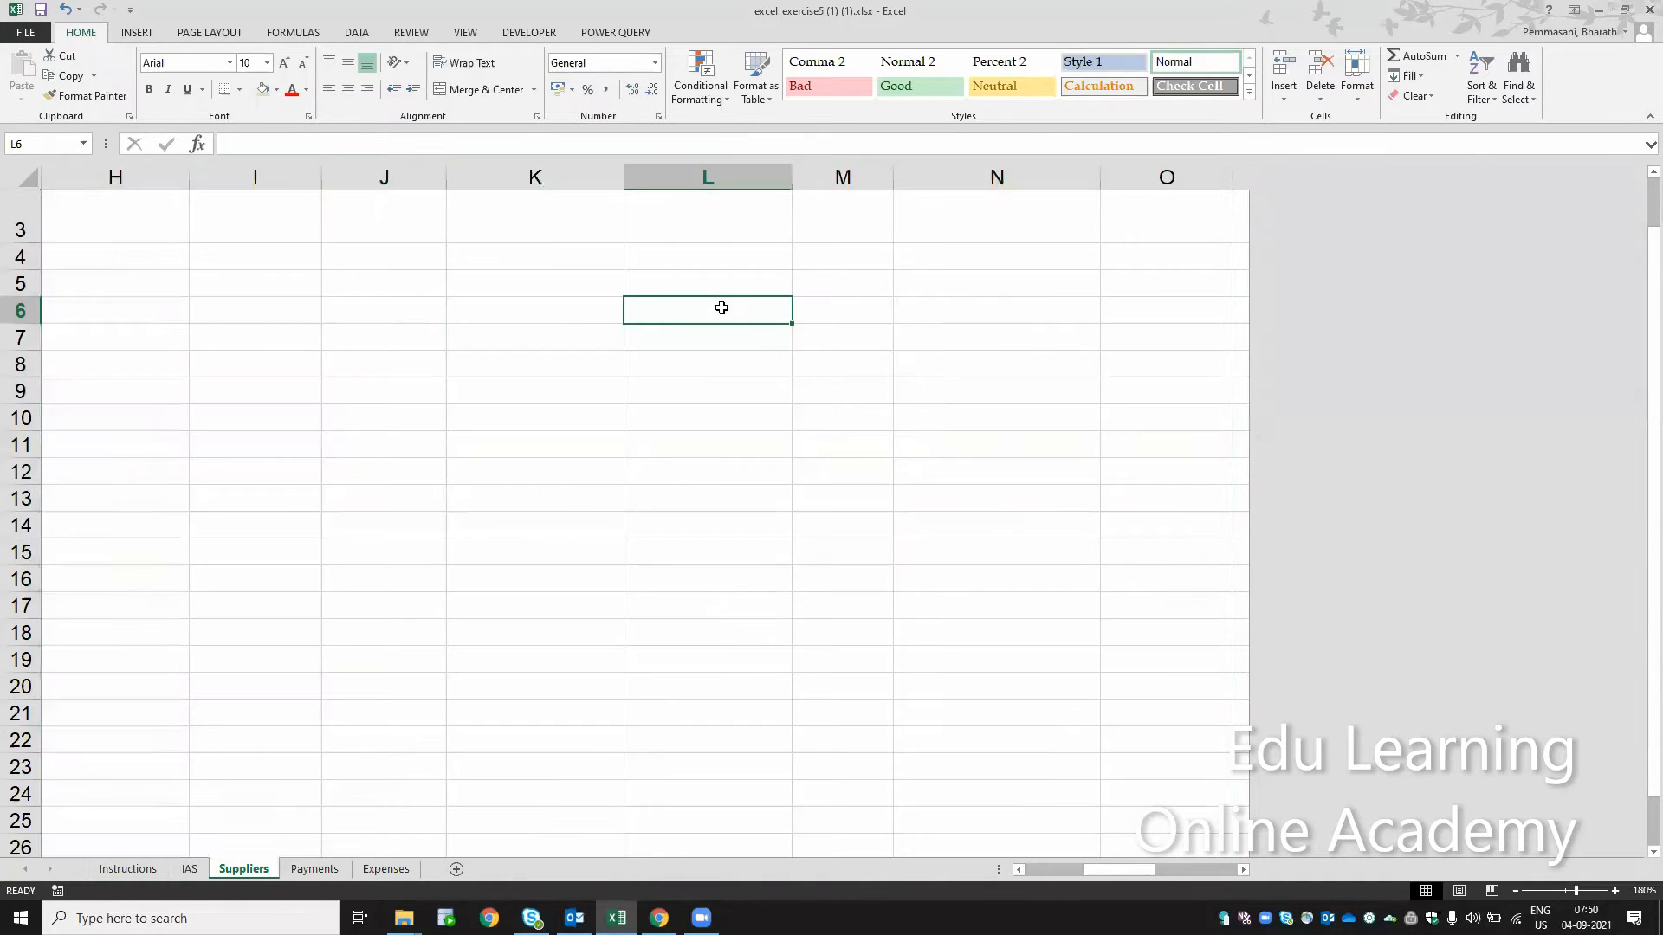
key(ctrl+Left)
key(ctrl+Left)
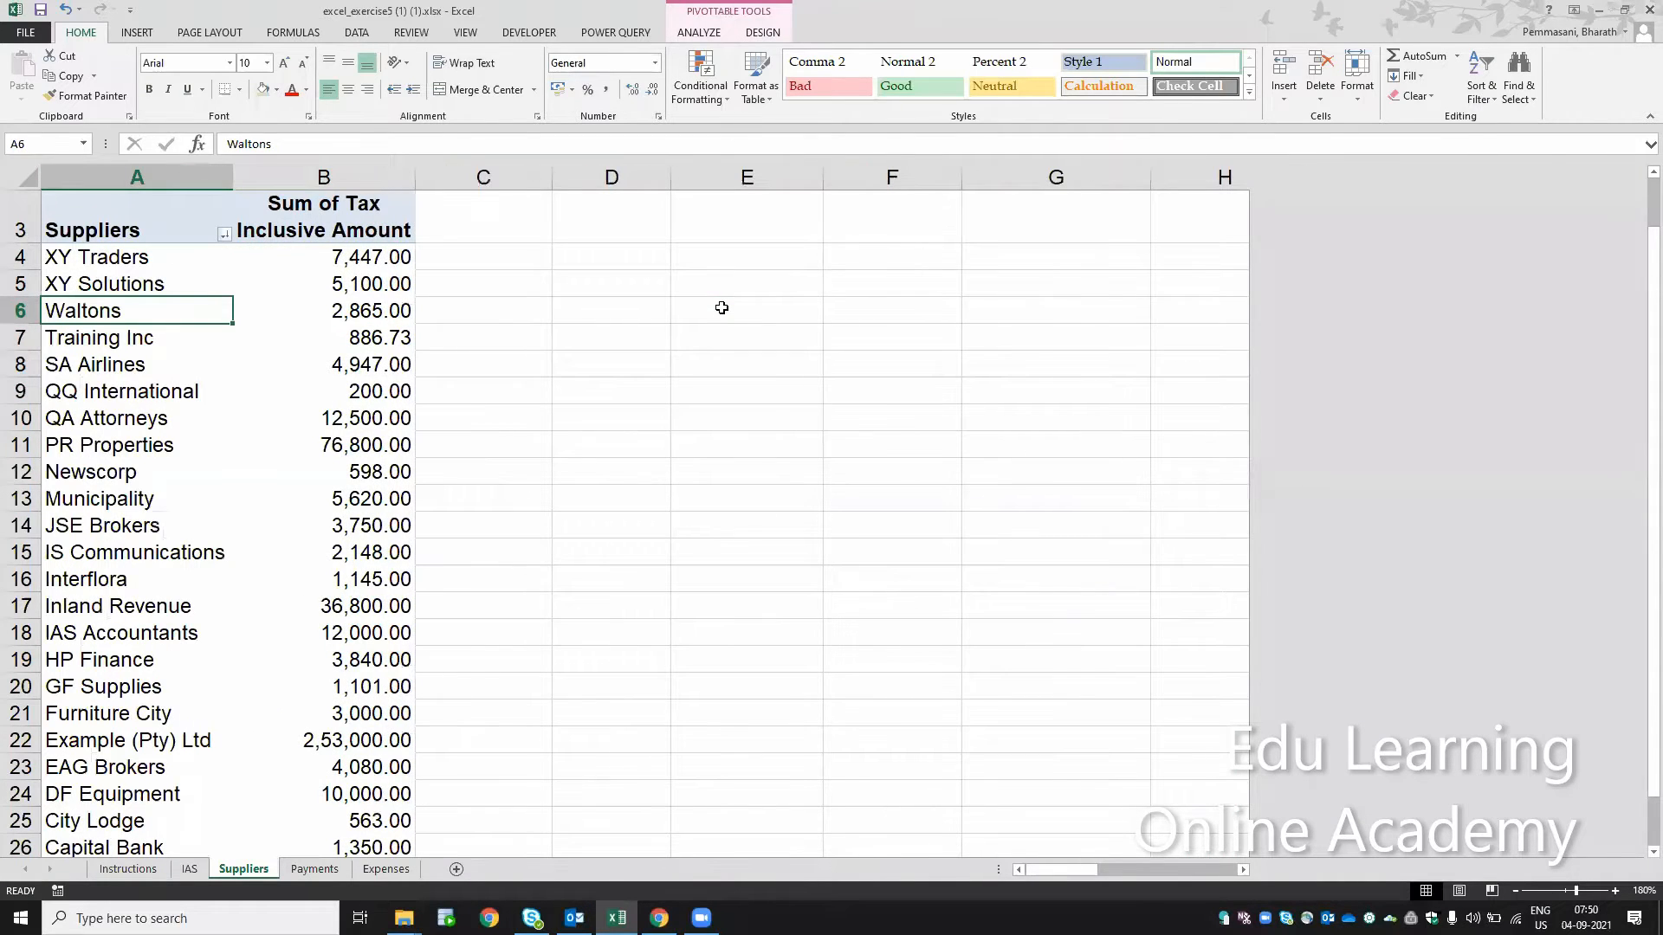
Step: Enlarge the Suppliers sheet view to 200% and return to cell A1
click(1516, 891)
click(1516, 891)
click(1516, 891)
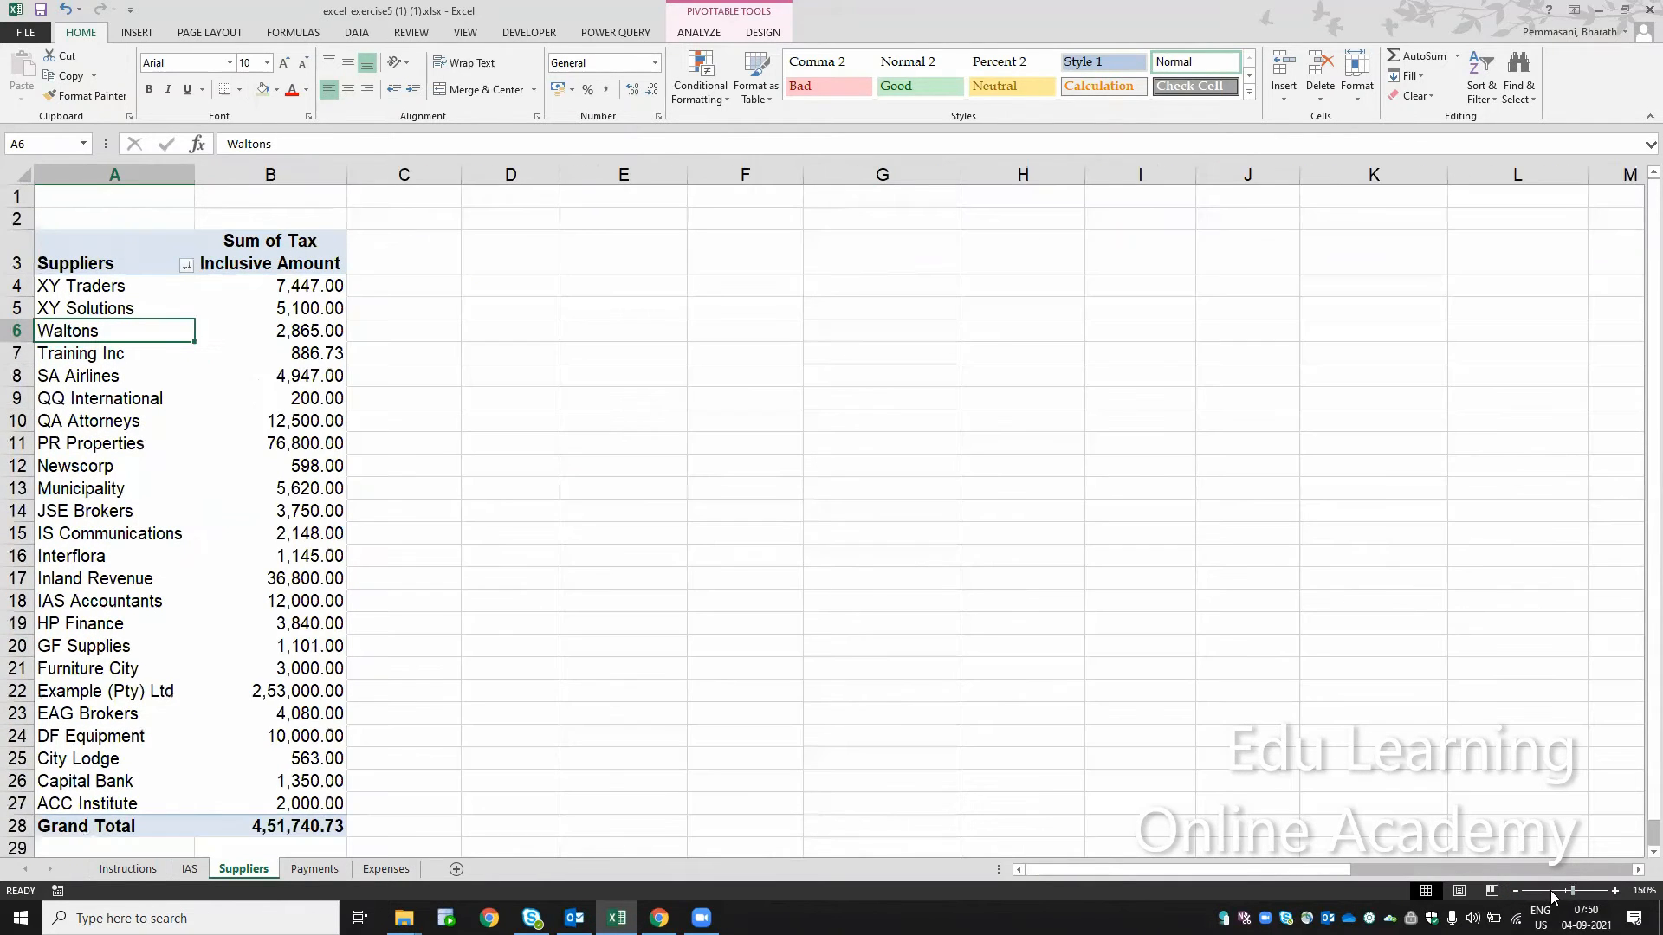
click(1522, 893)
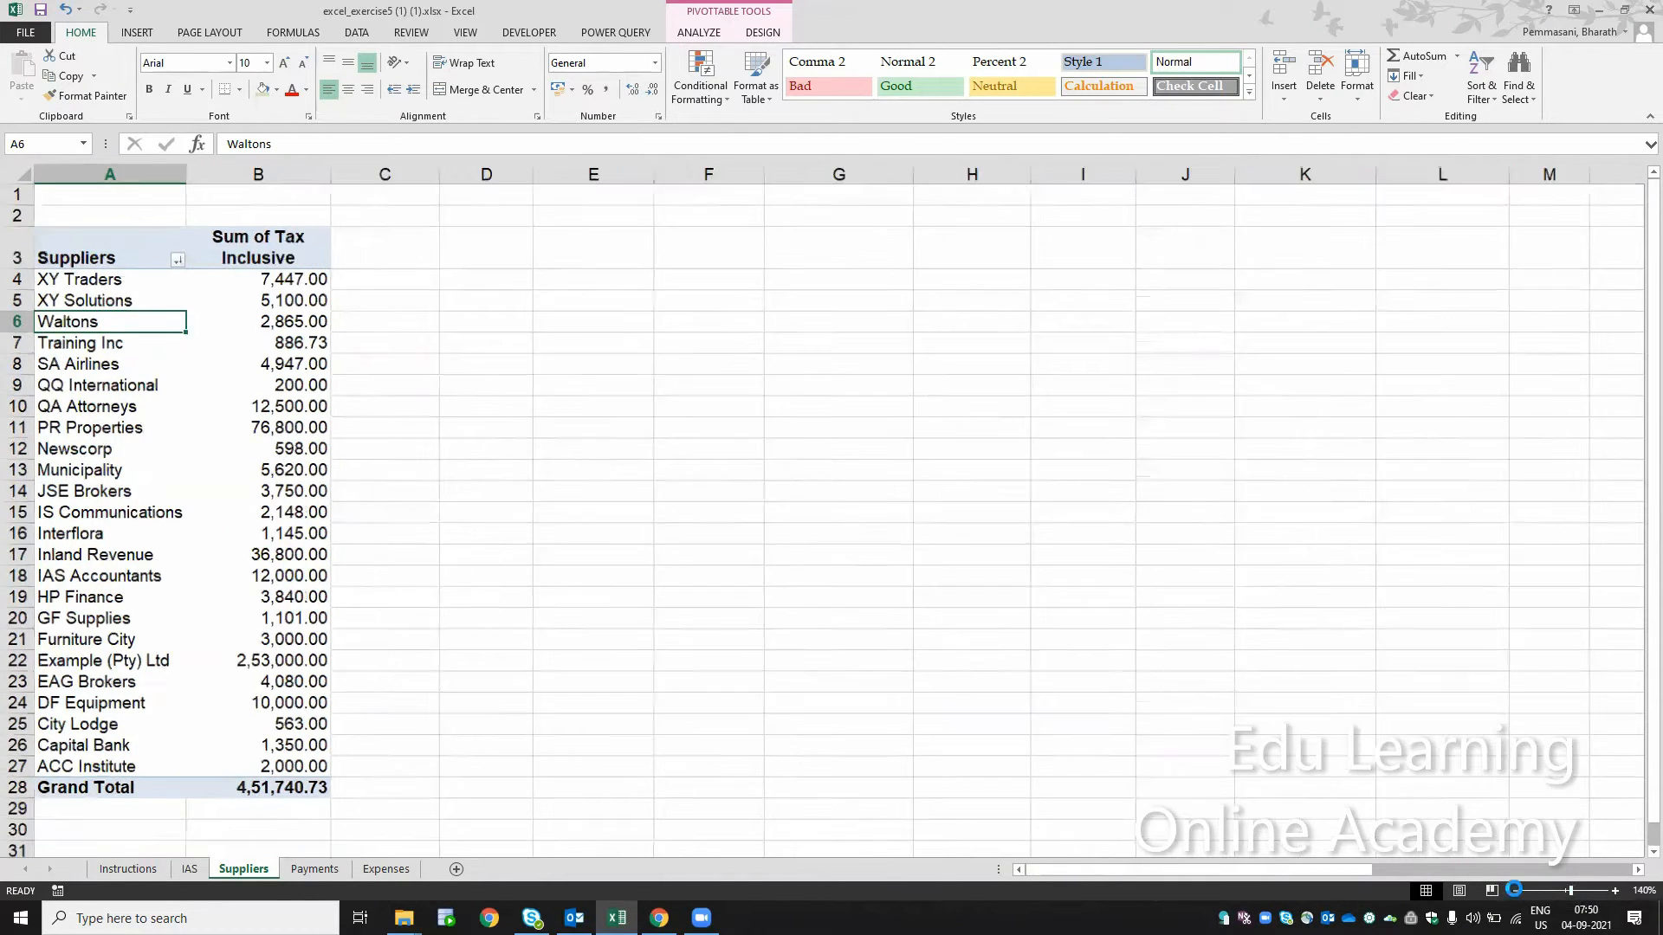
click(1522, 893)
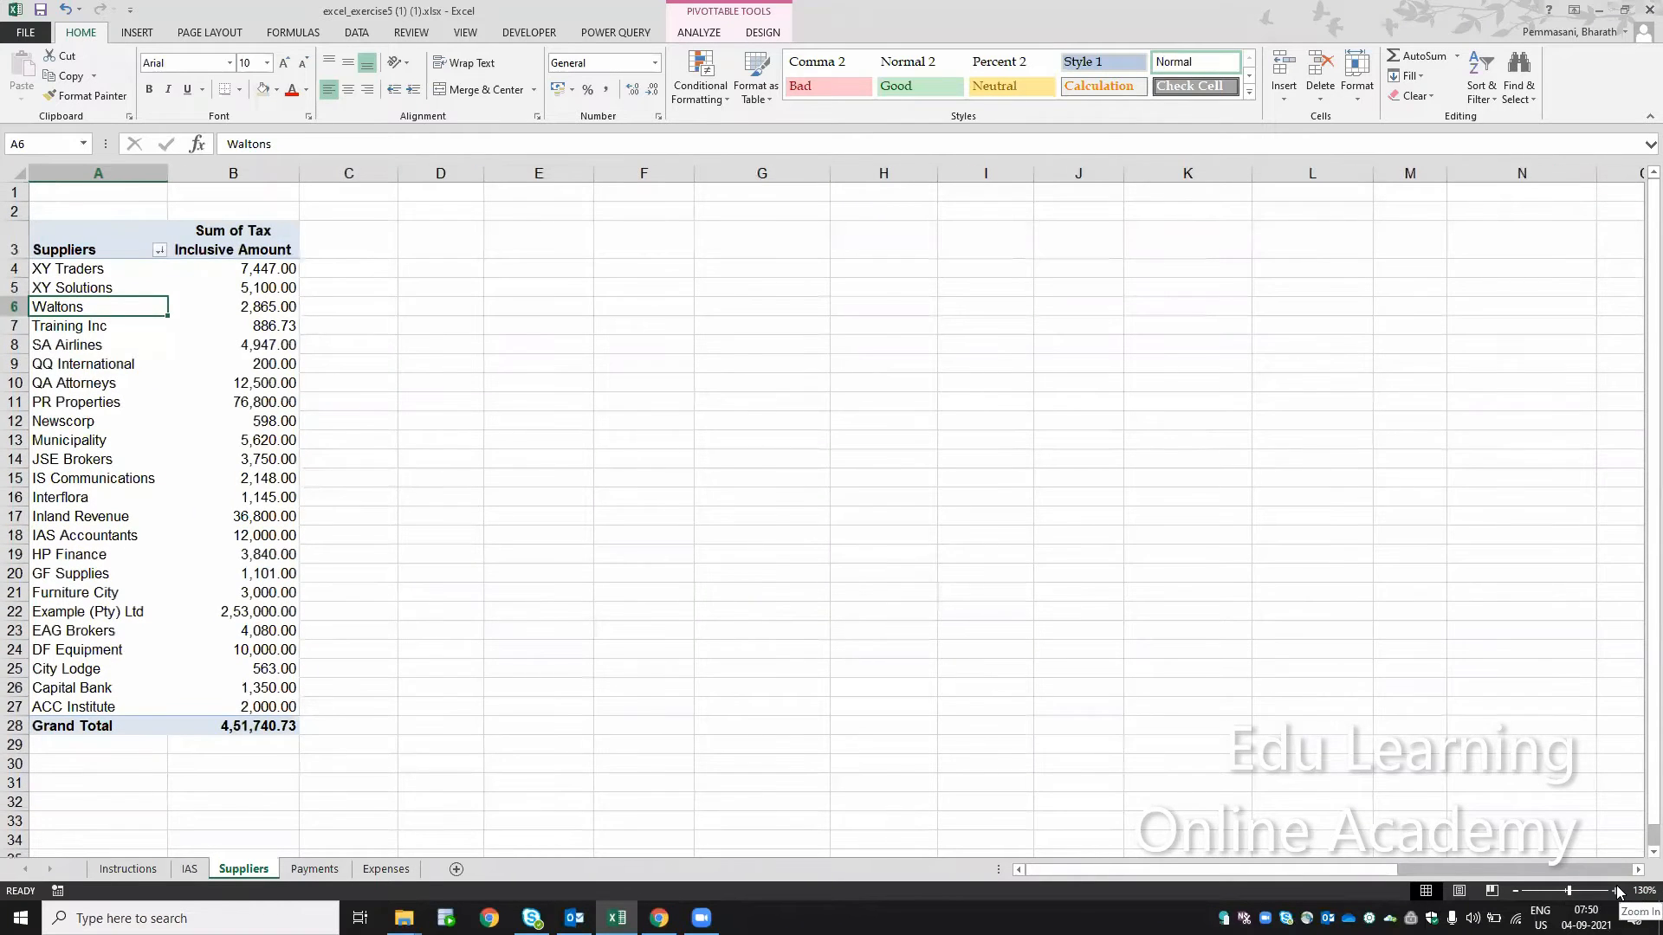
click(1615, 891)
click(1615, 891)
click(1617, 891)
click(1617, 892)
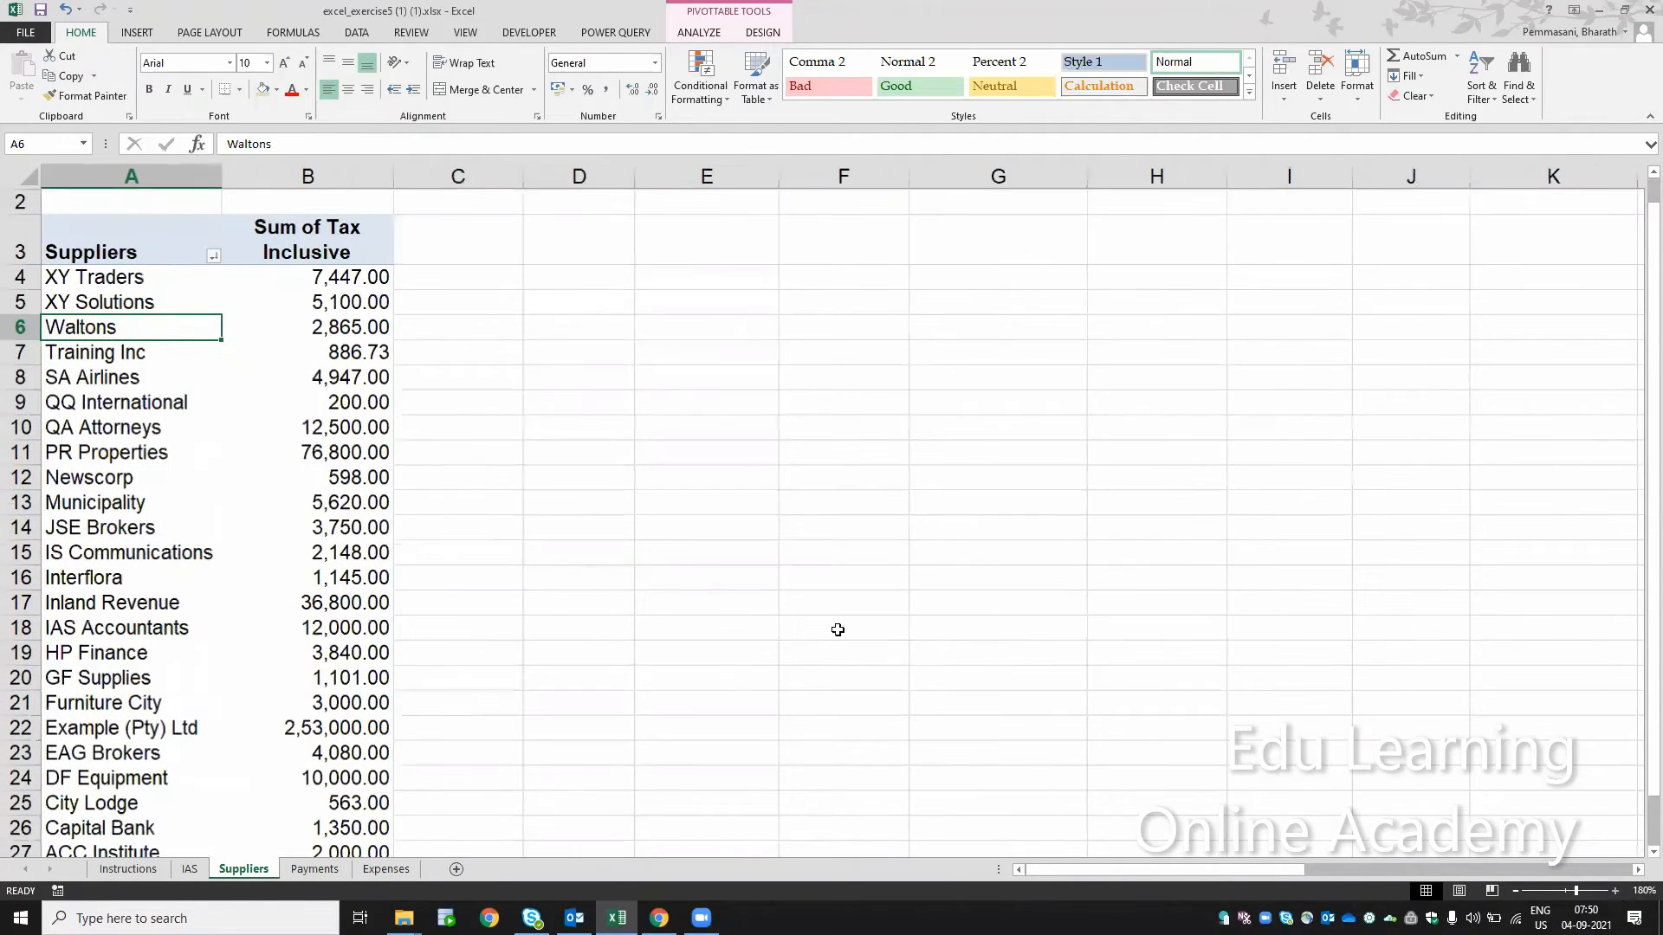
scroll(838, 630, up, 1)
key(ctrl+Up)
key(ctrl+Up)
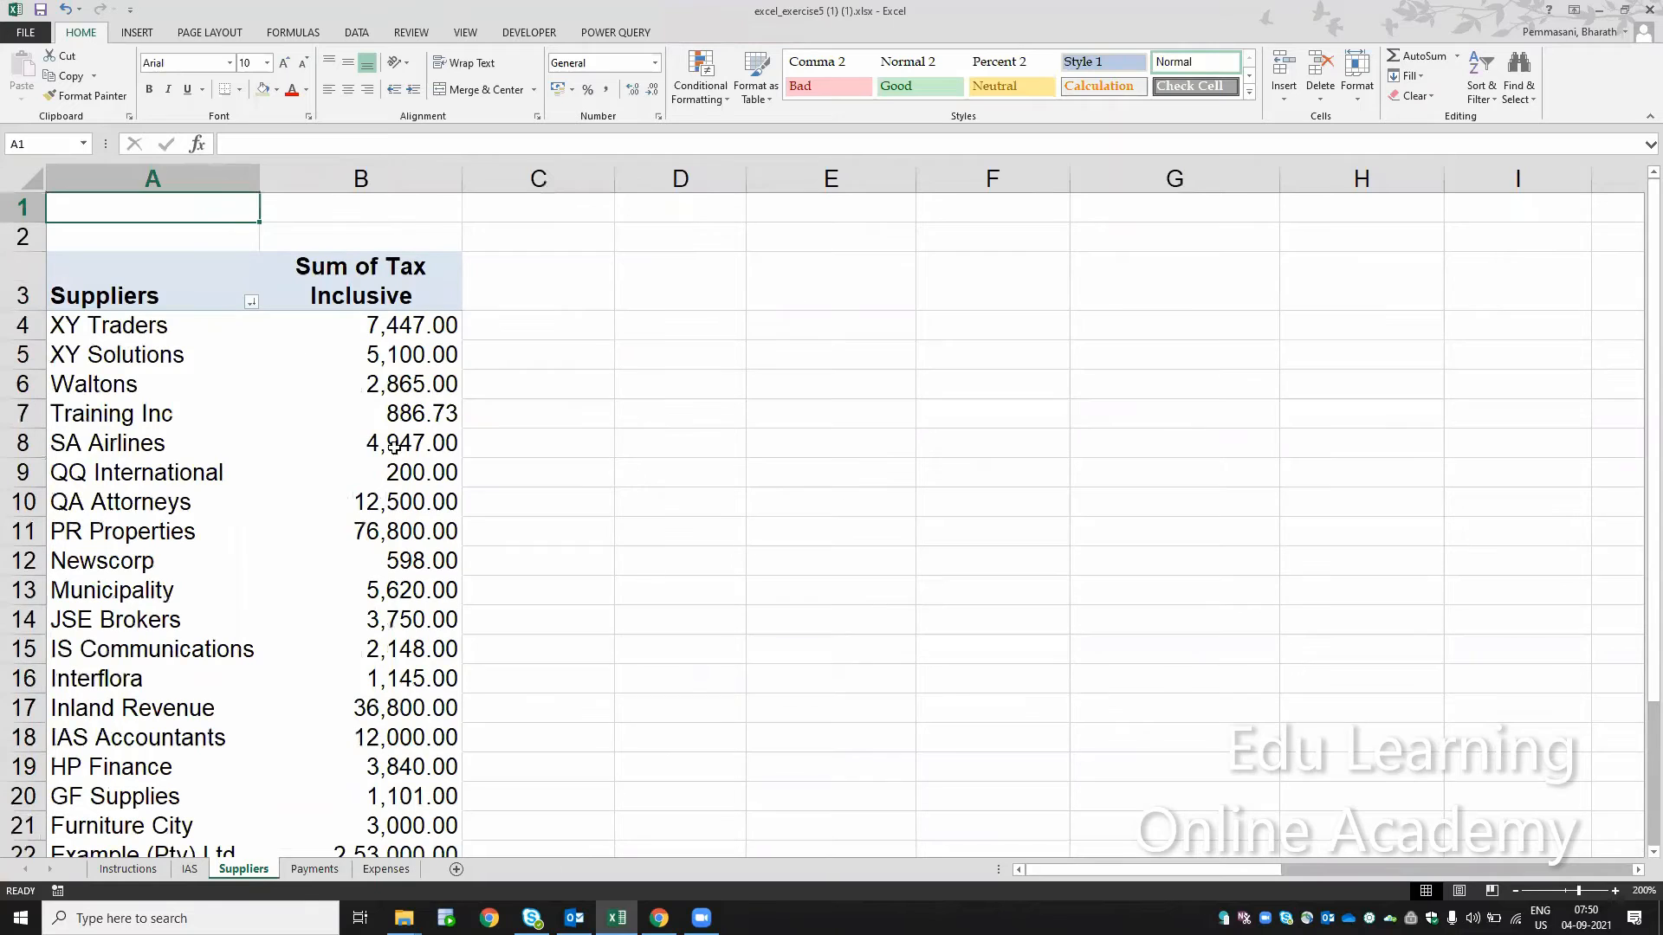
Step: Check the fields offered for slicing the Suppliers pivot table and reread step 22 on the Instructions sheet
click(349, 358)
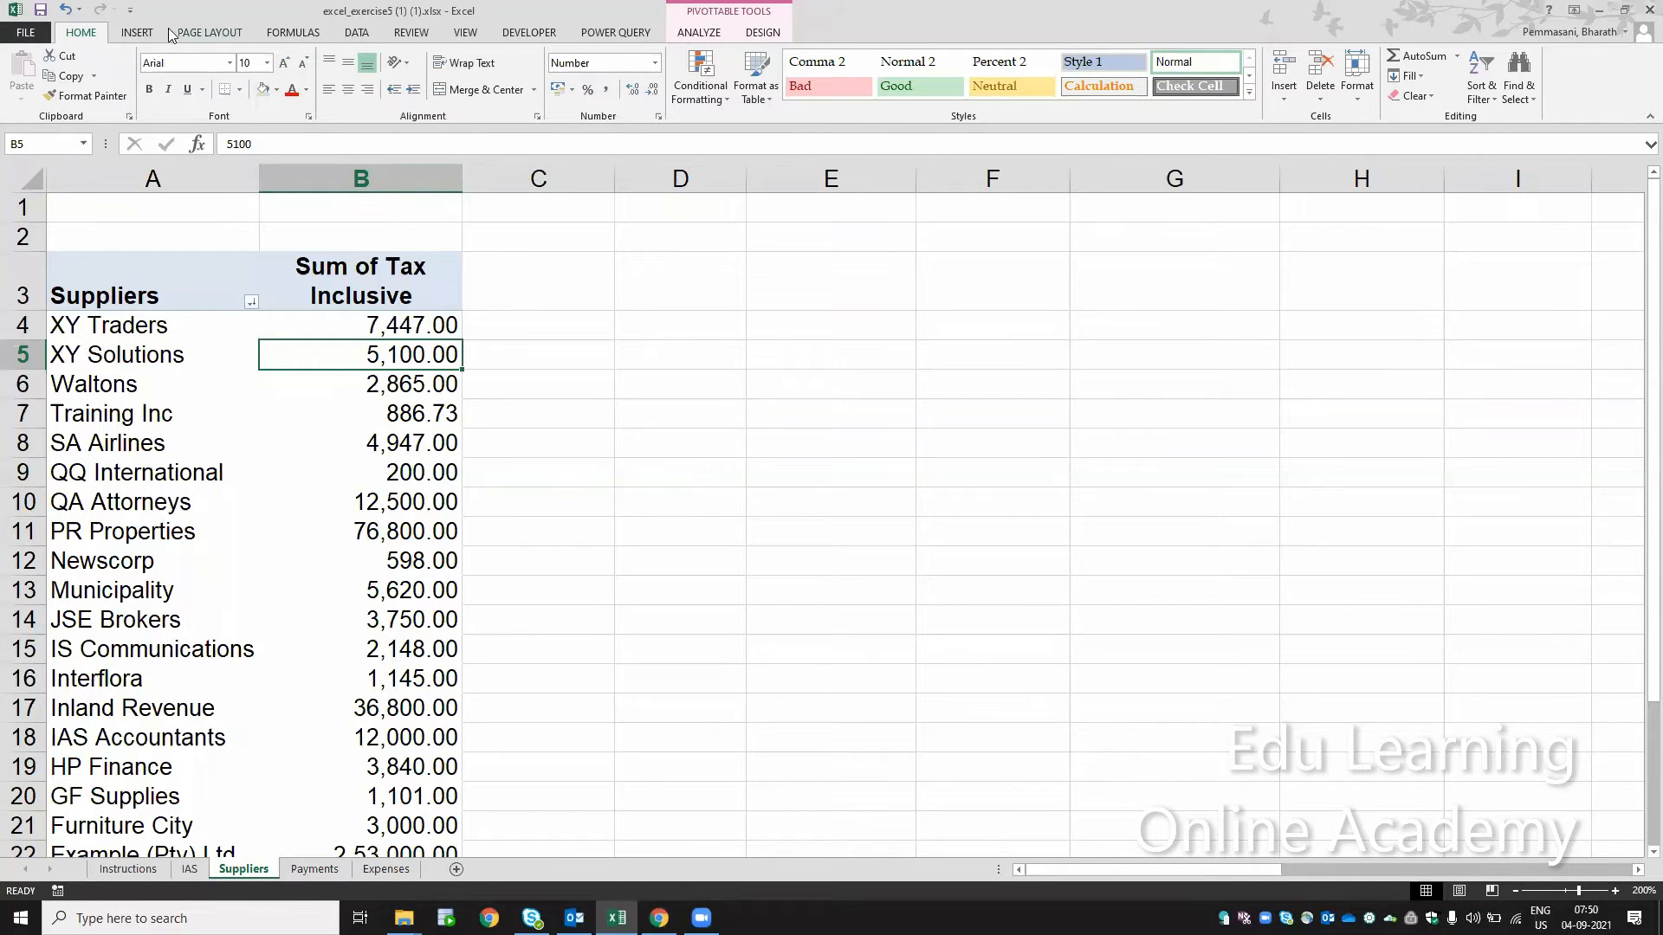
click(145, 35)
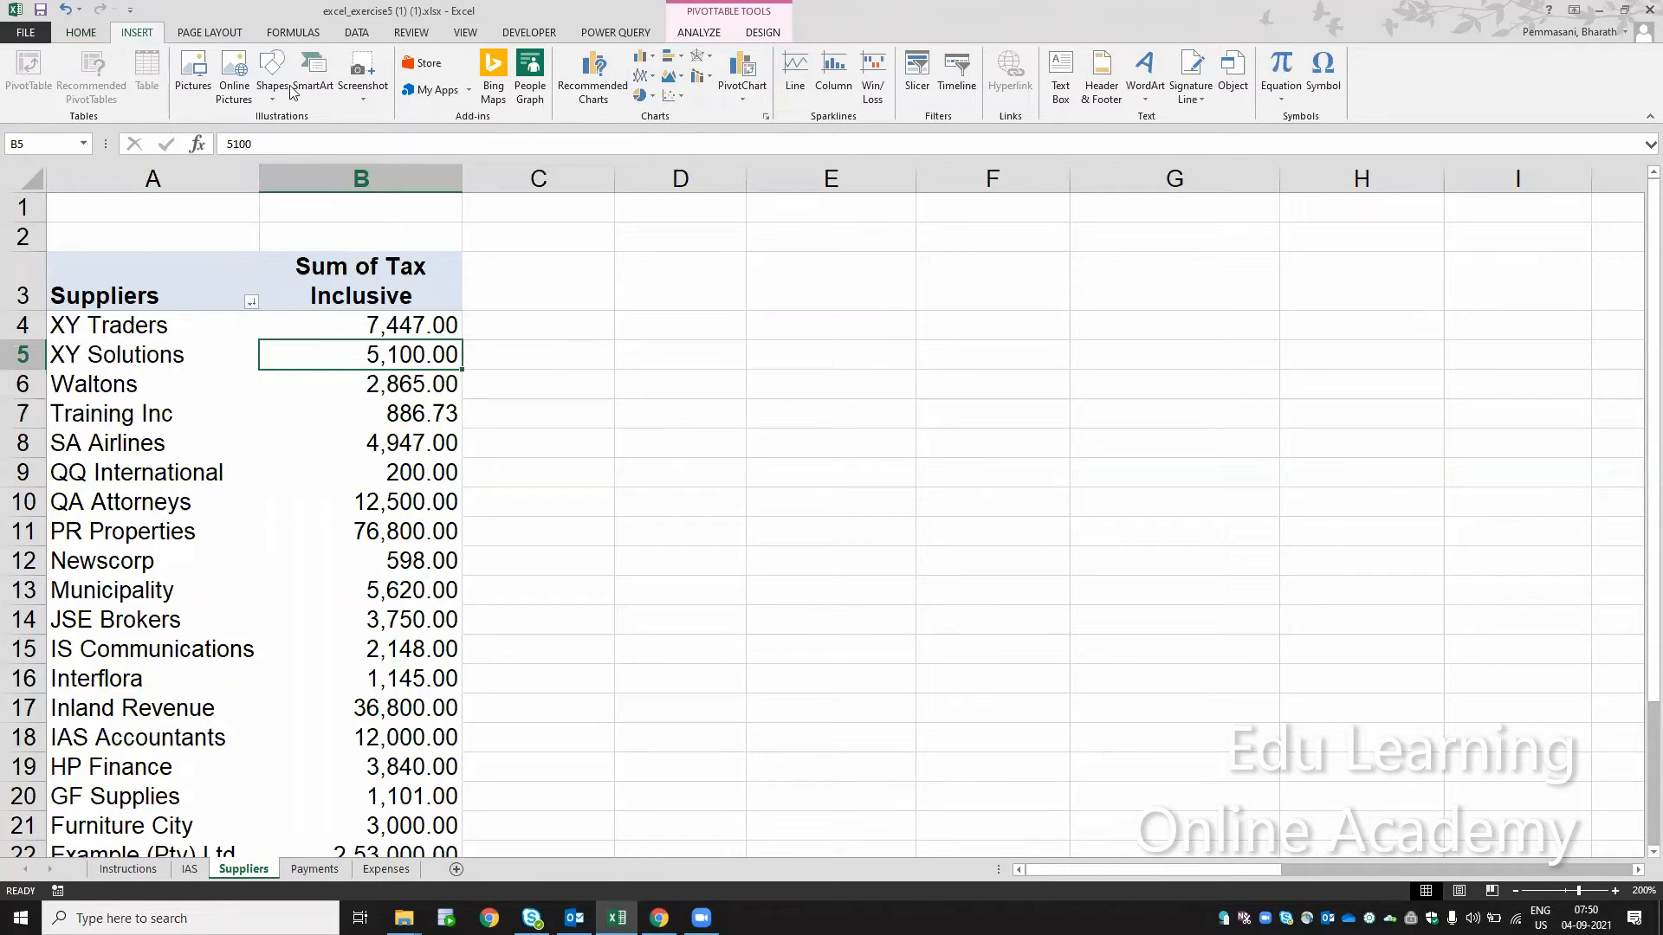
click(903, 72)
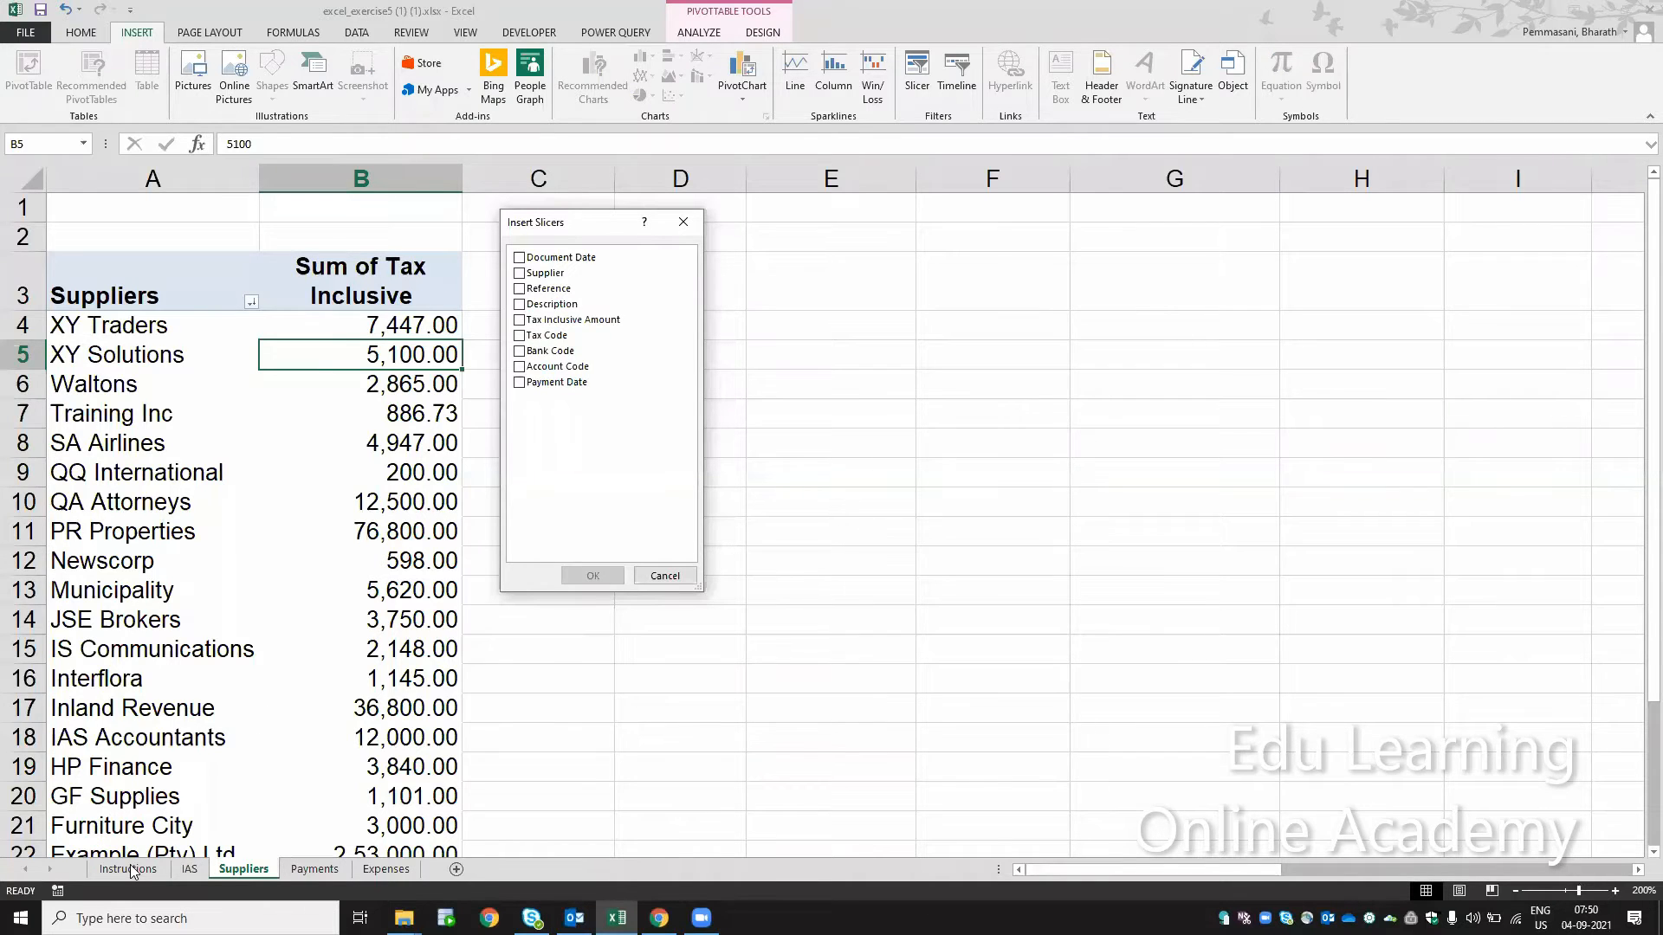
click(665, 576)
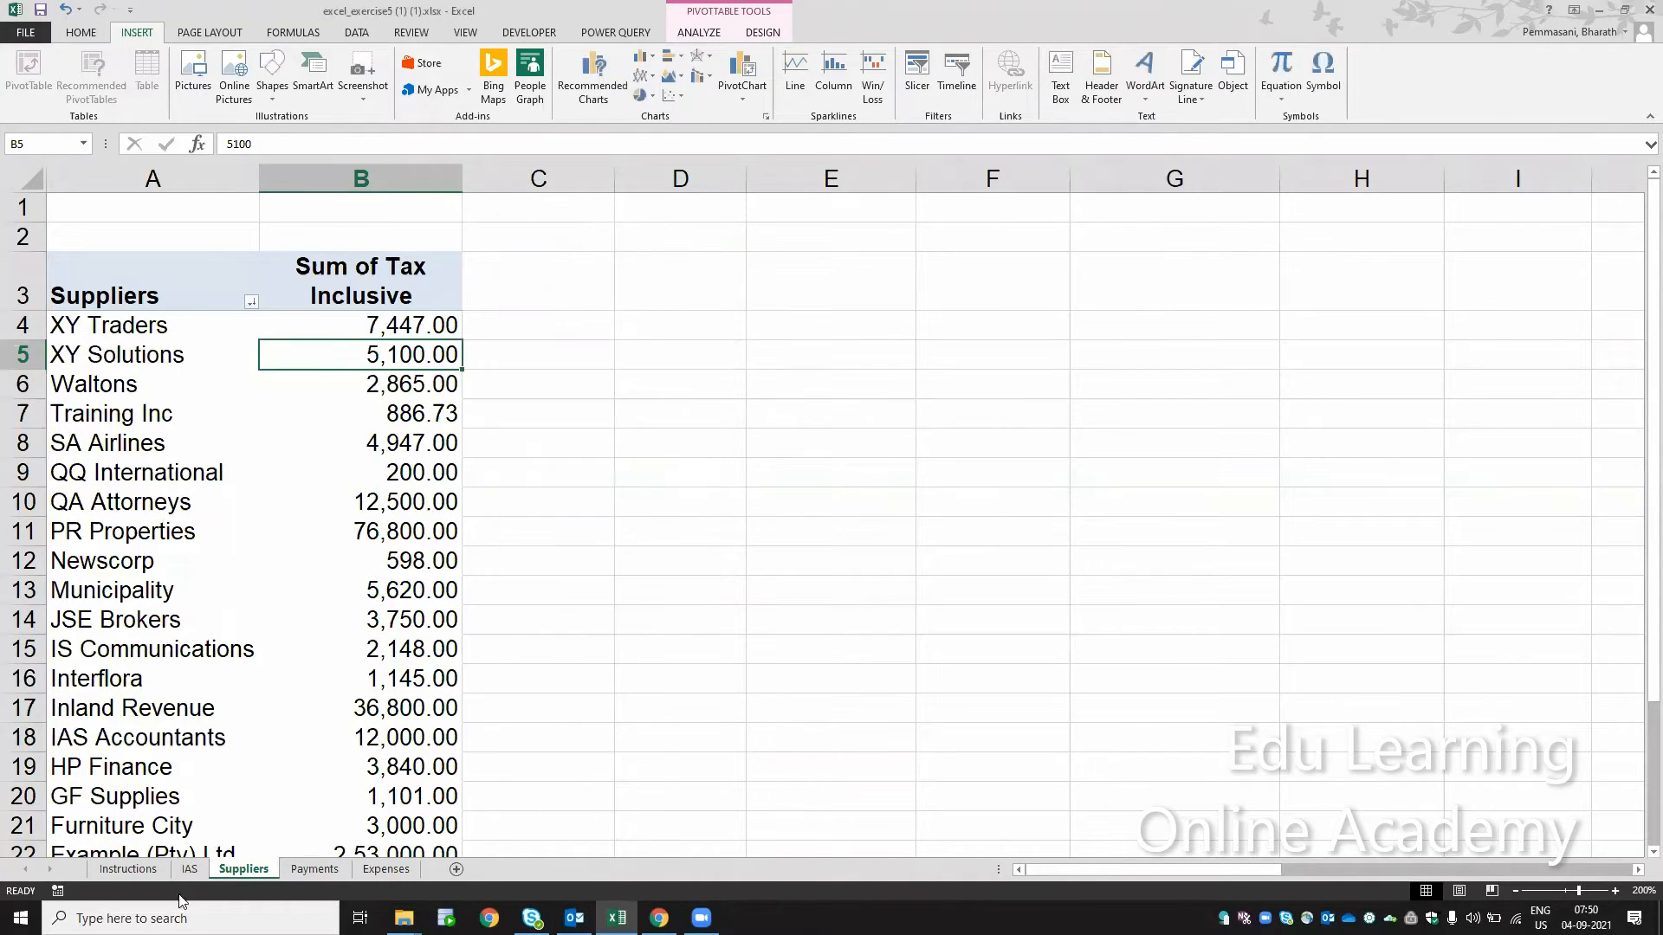
click(137, 873)
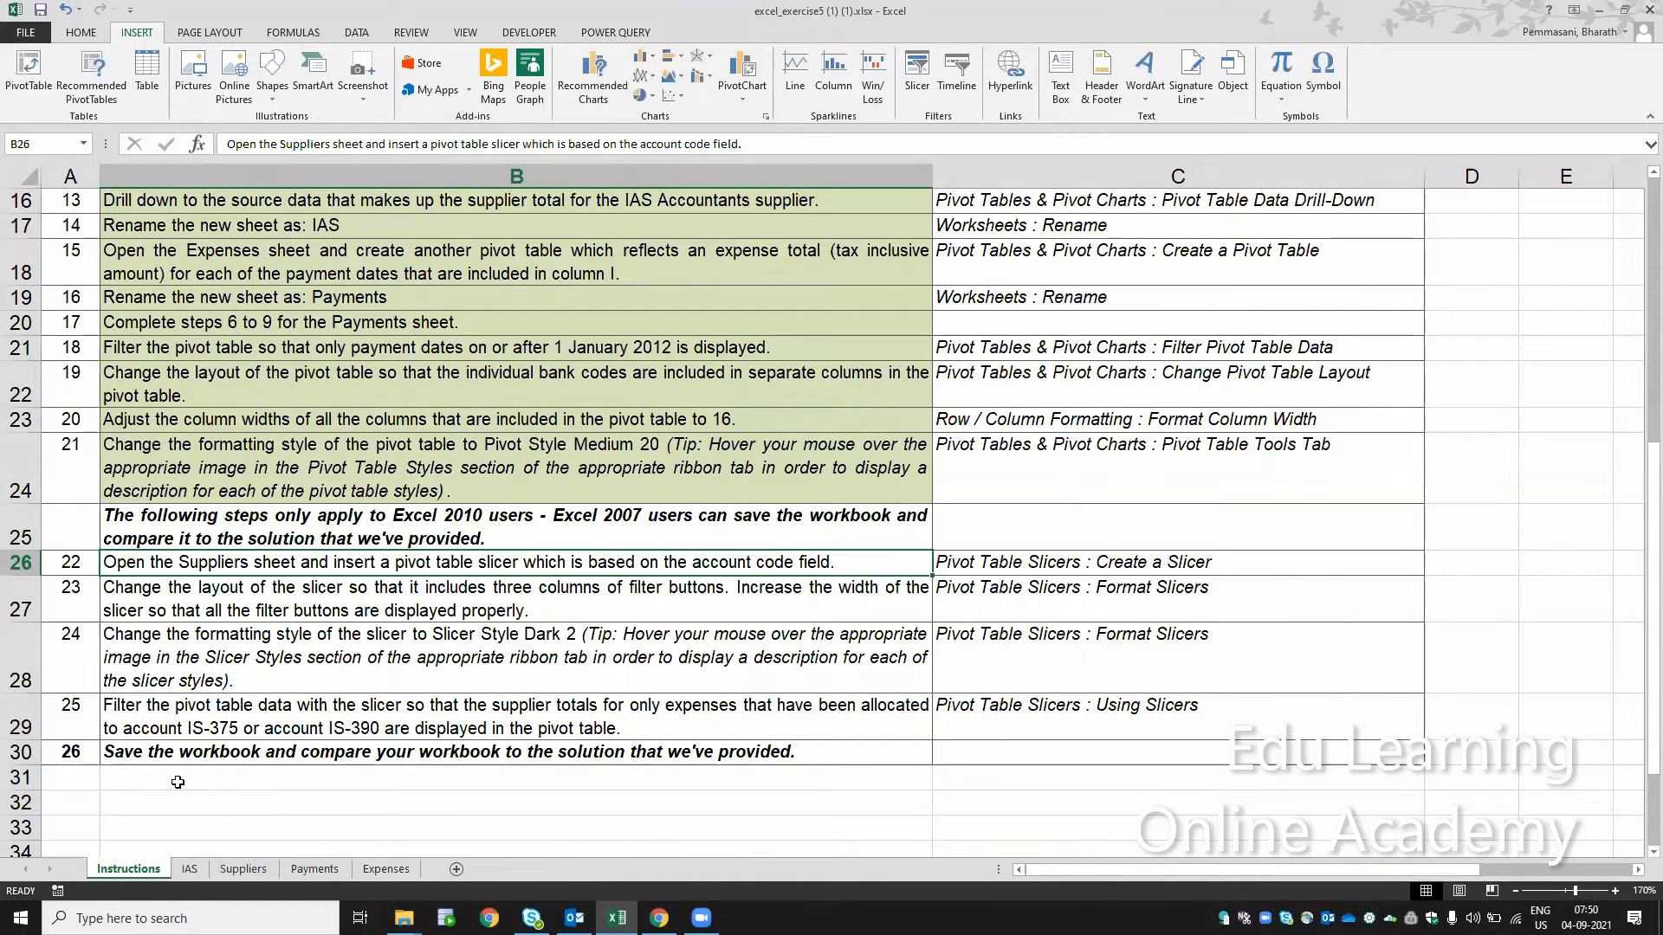
click(244, 870)
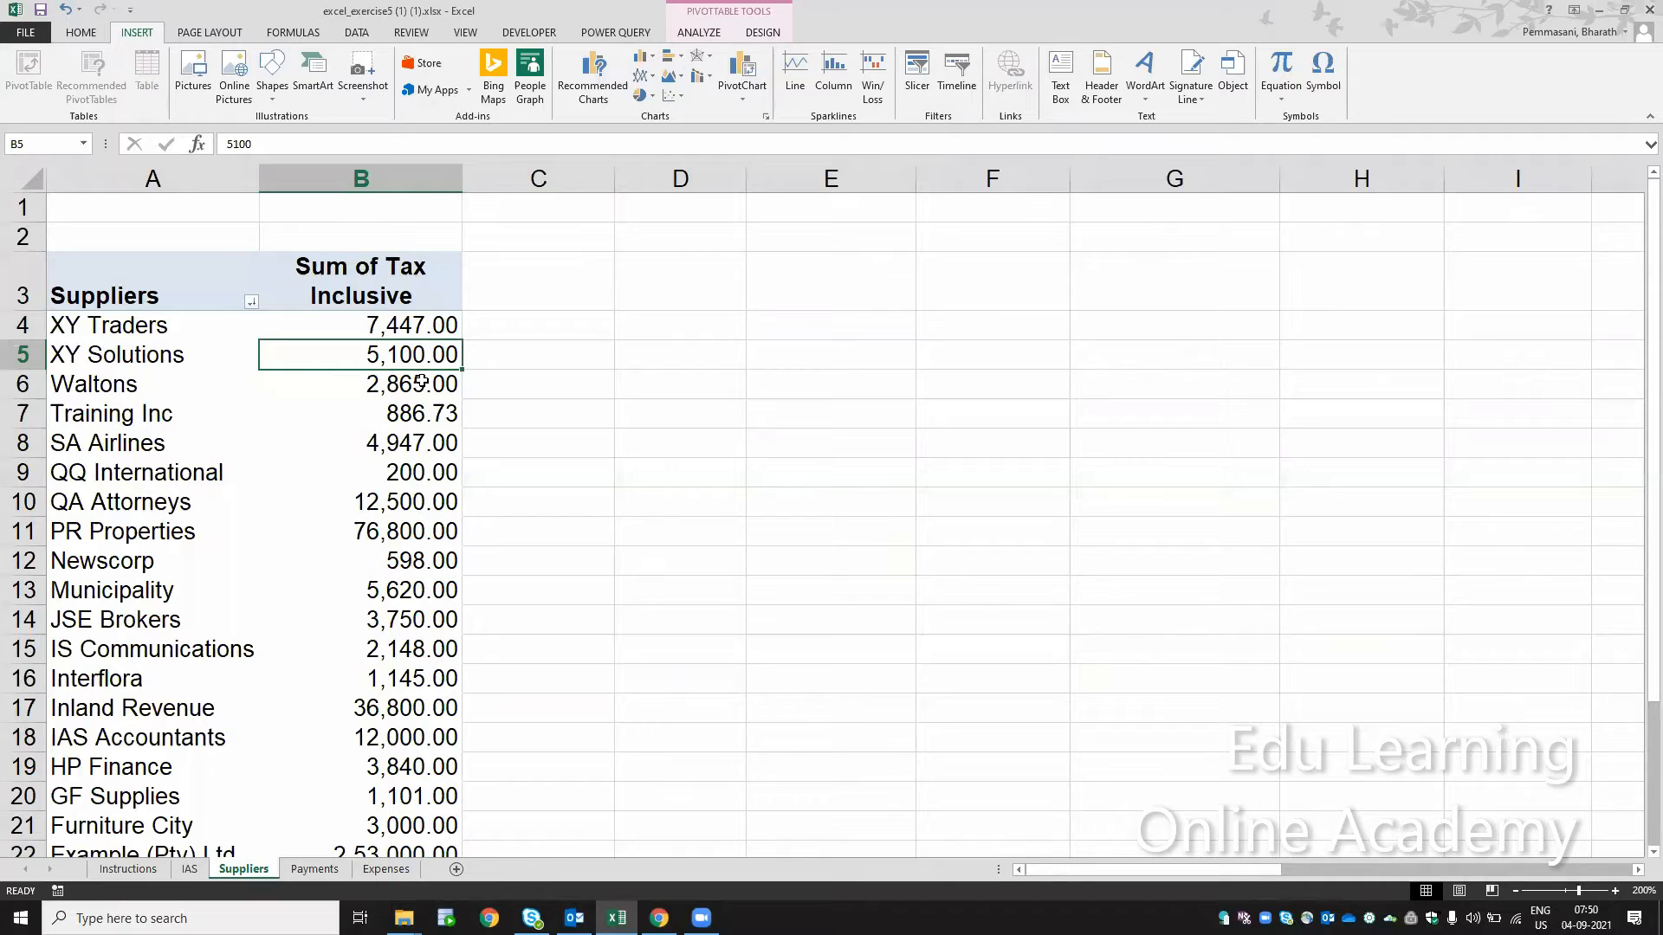
Step: Insert a slicer on the Account Code field for the Suppliers pivot table and place it over columns F and G
click(915, 86)
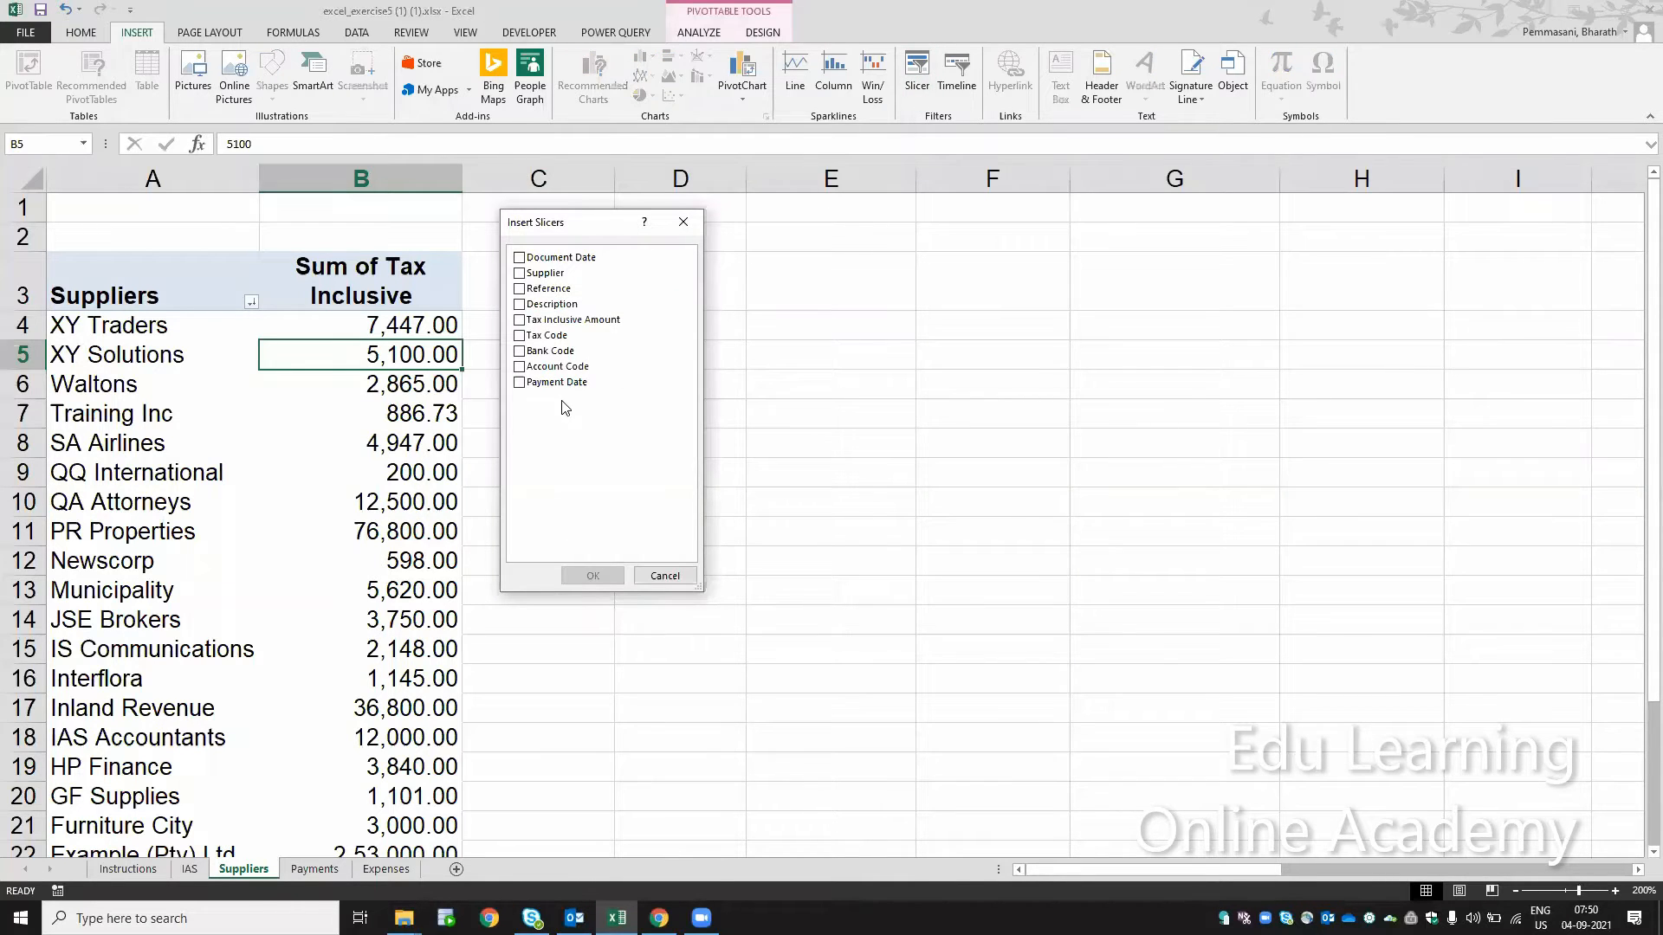
click(519, 367)
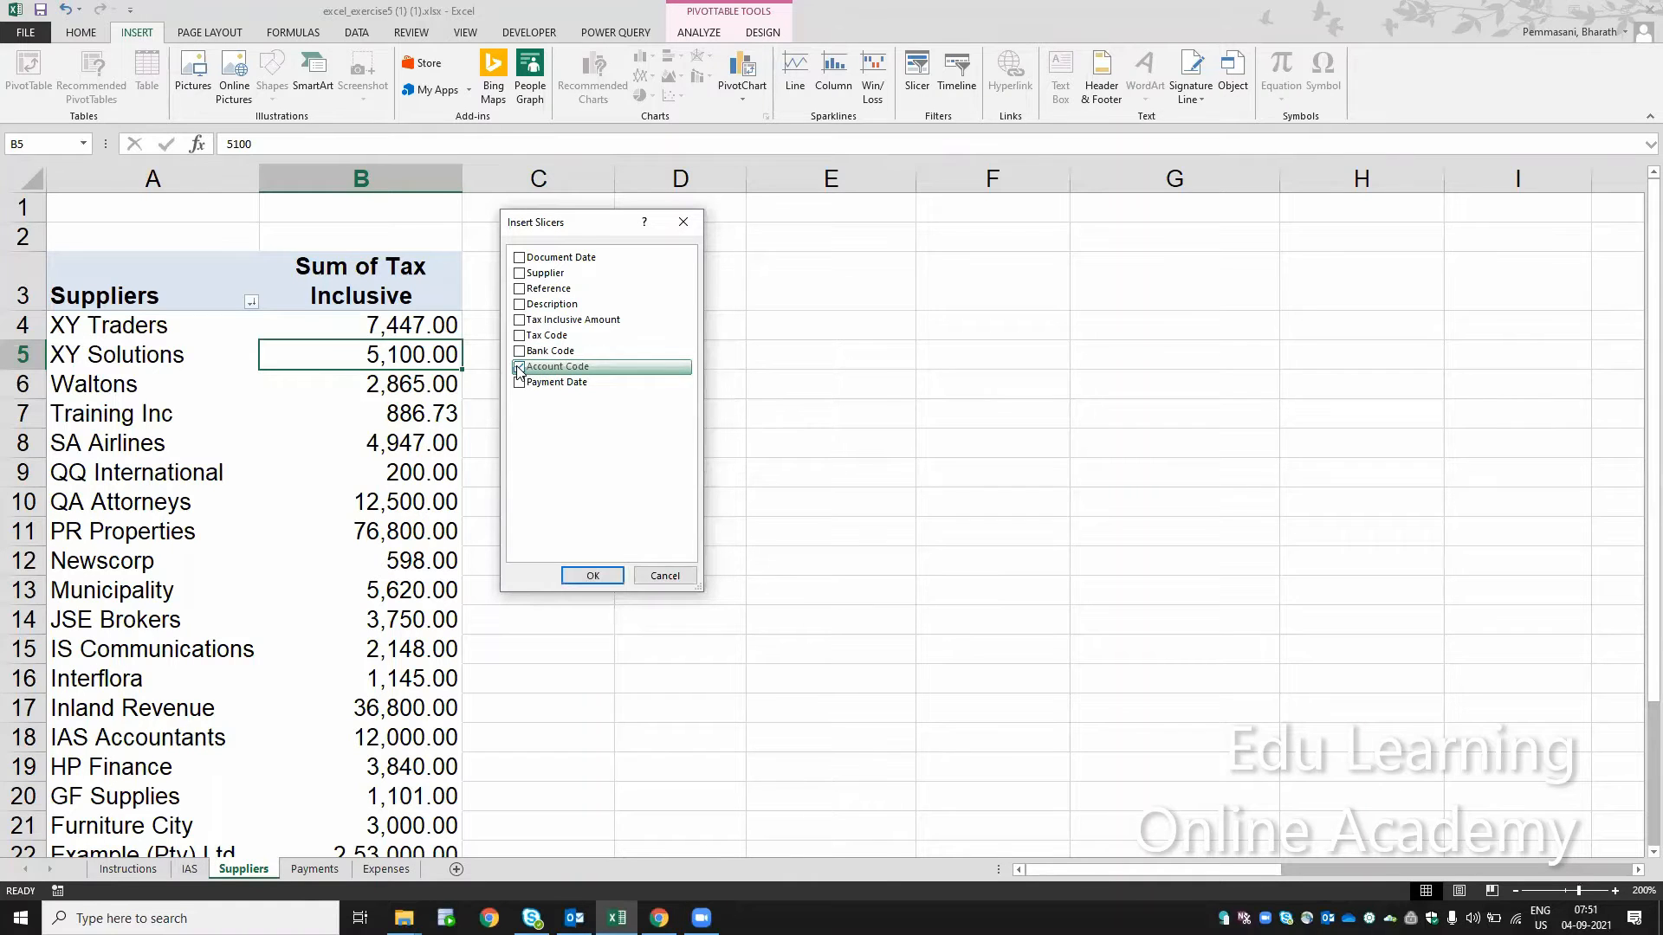
click(599, 579)
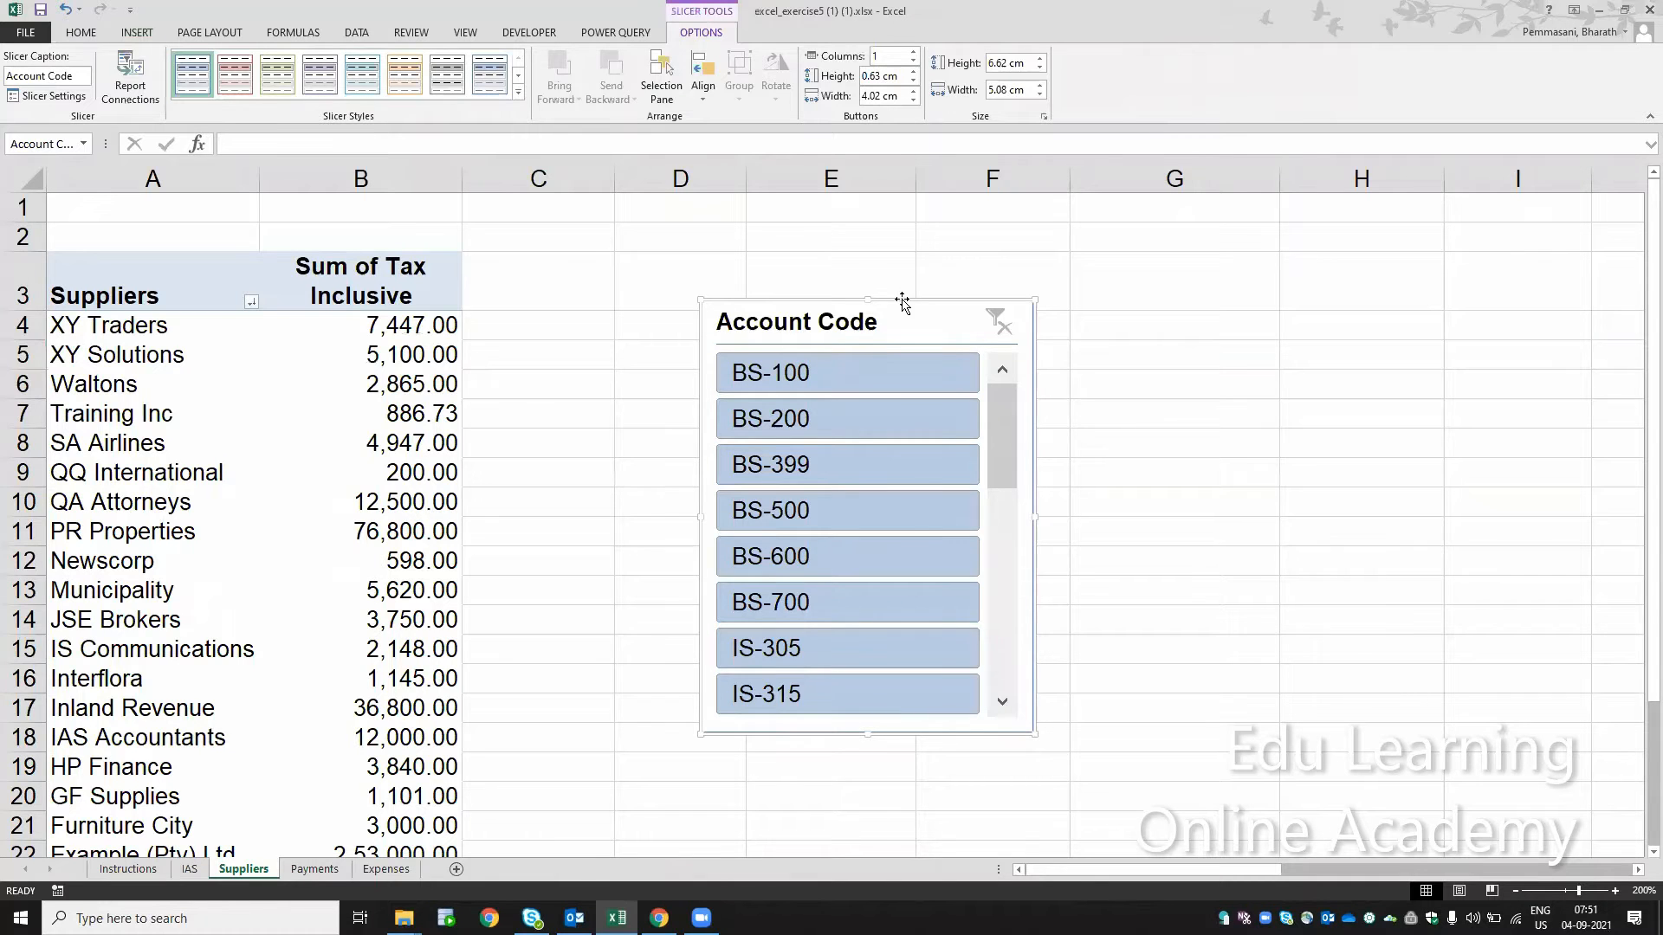
drag(902, 301, 1084, 236)
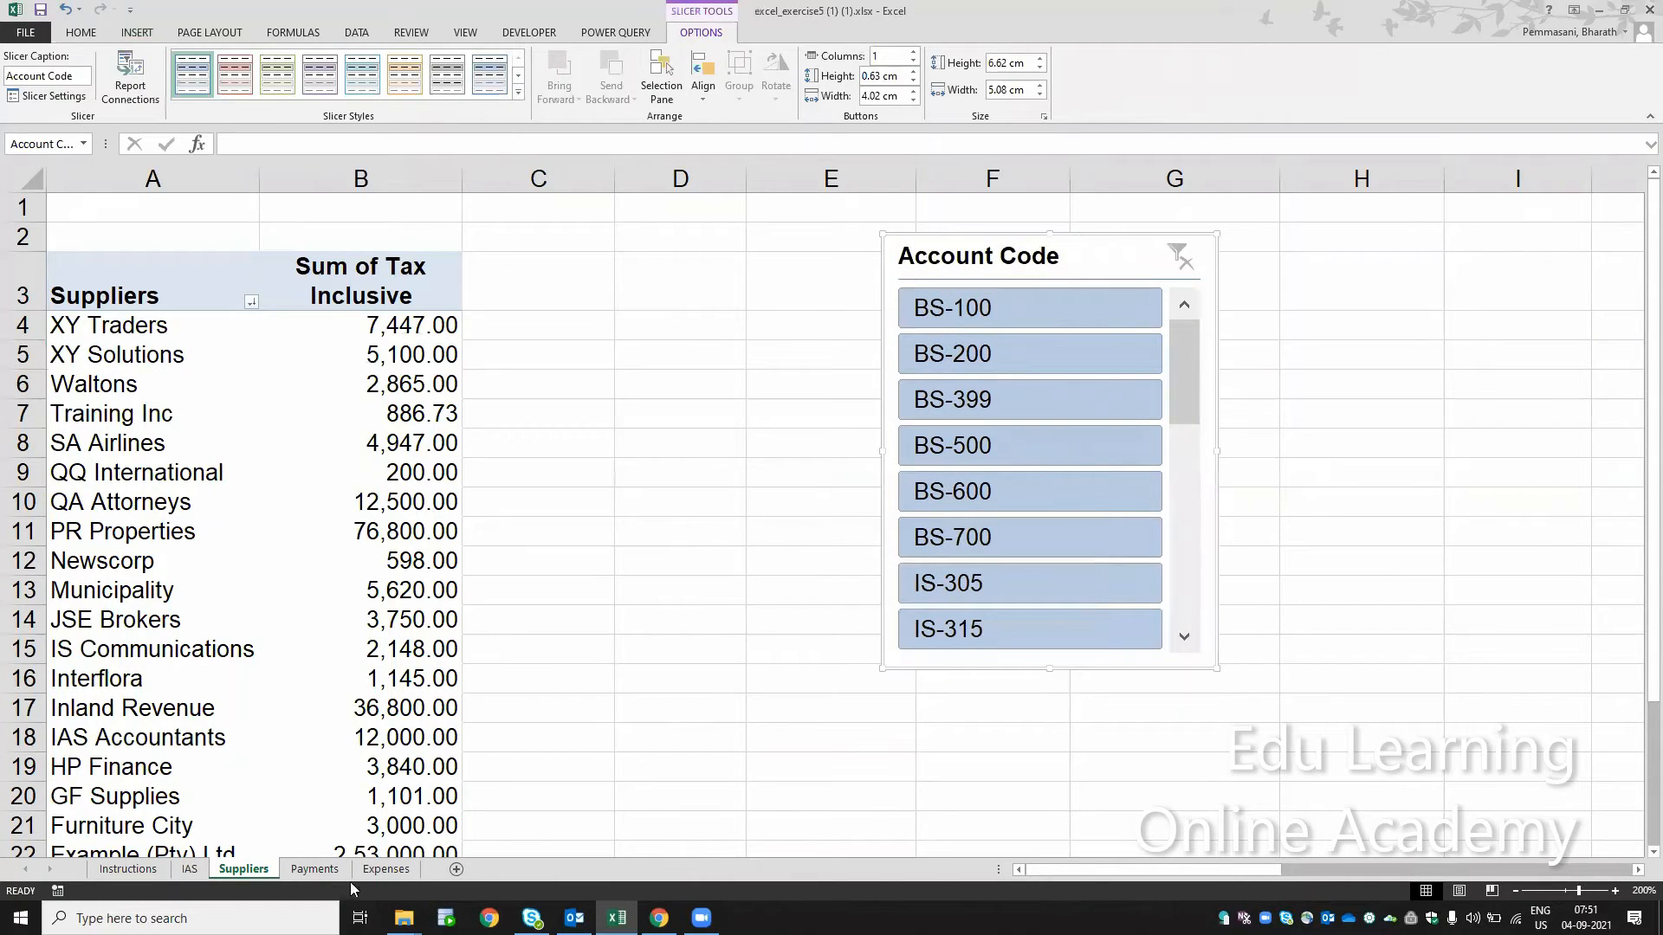
Step: Examine the Account Code column in the source table on the Expenses sheet
click(321, 873)
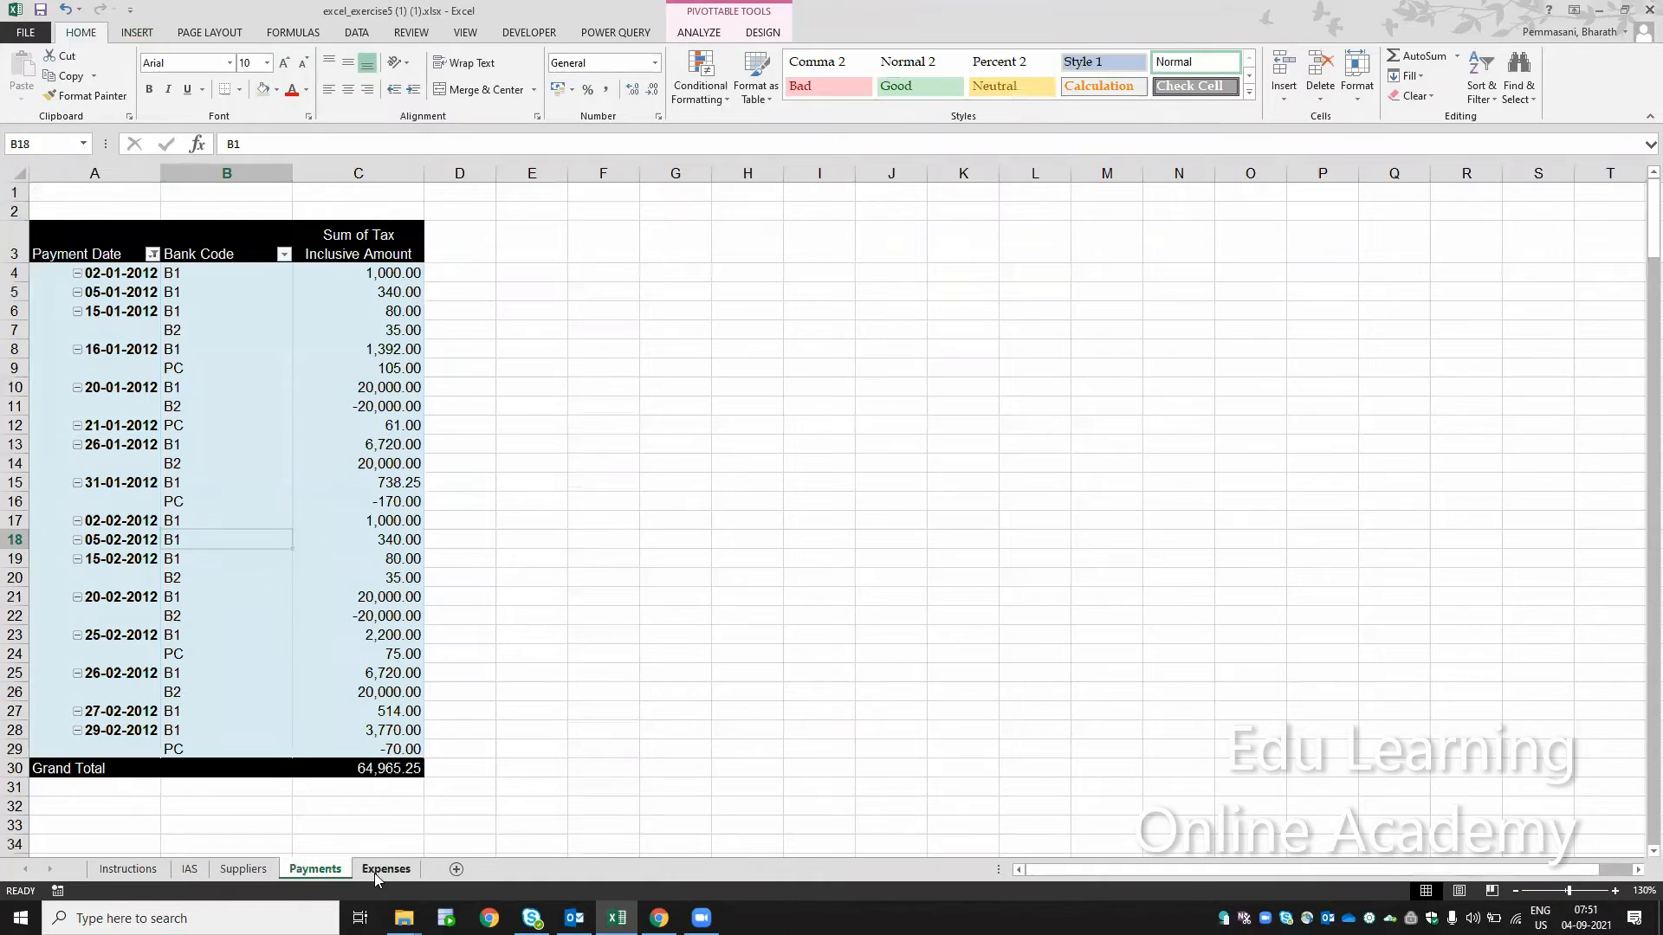
click(375, 871)
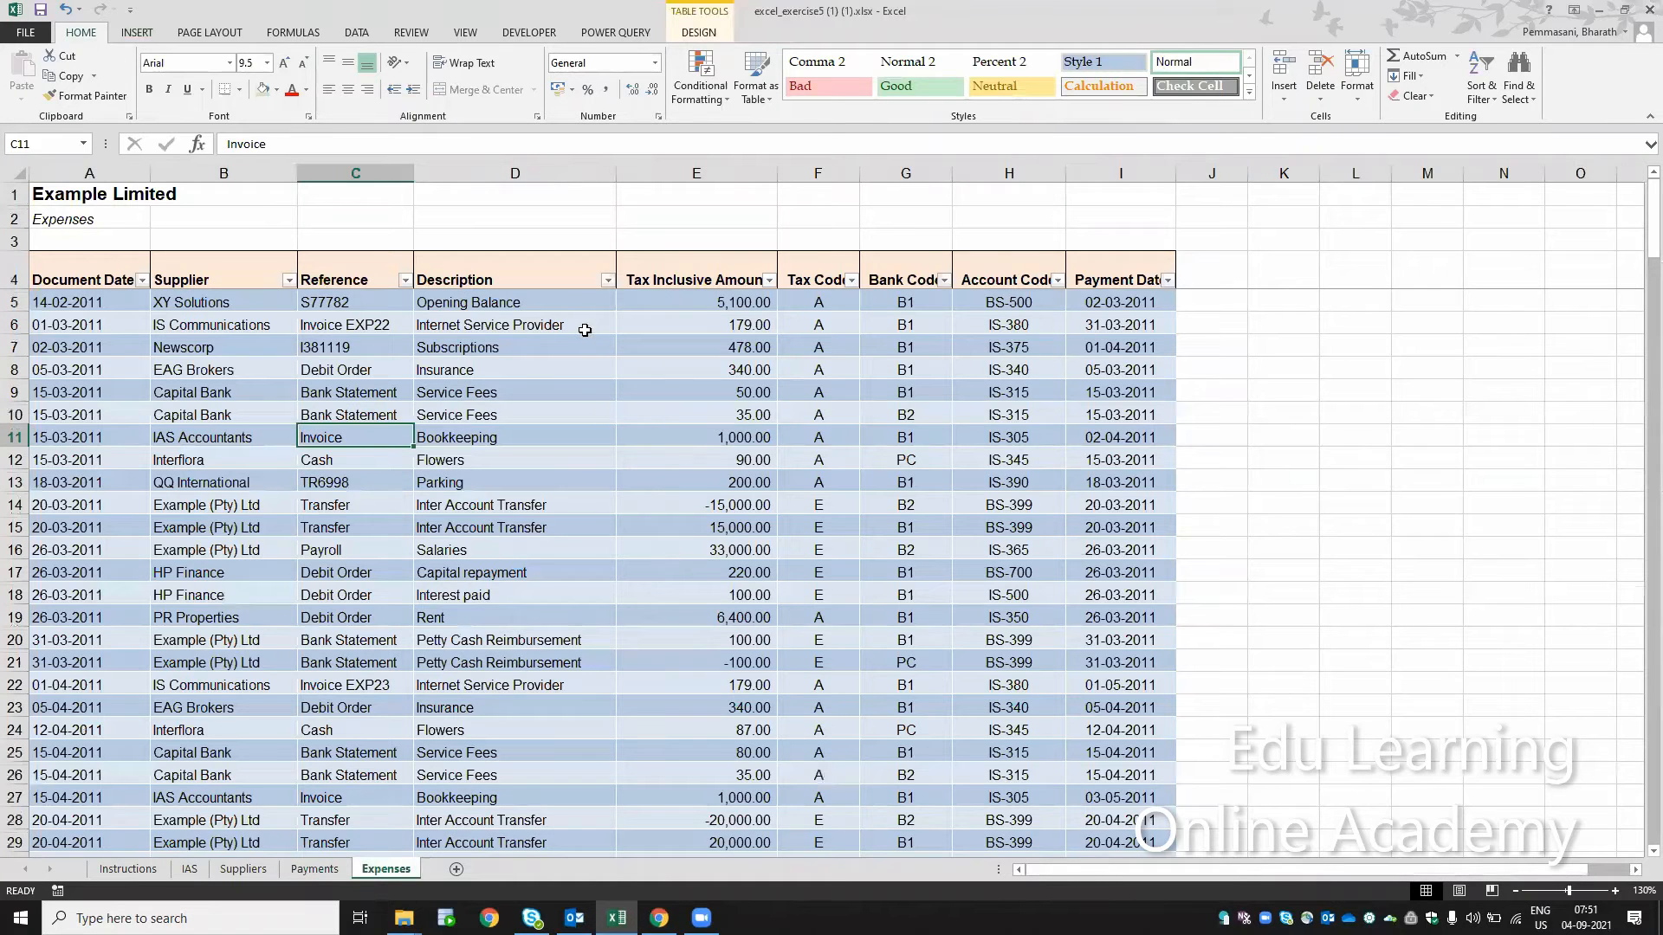
click(971, 308)
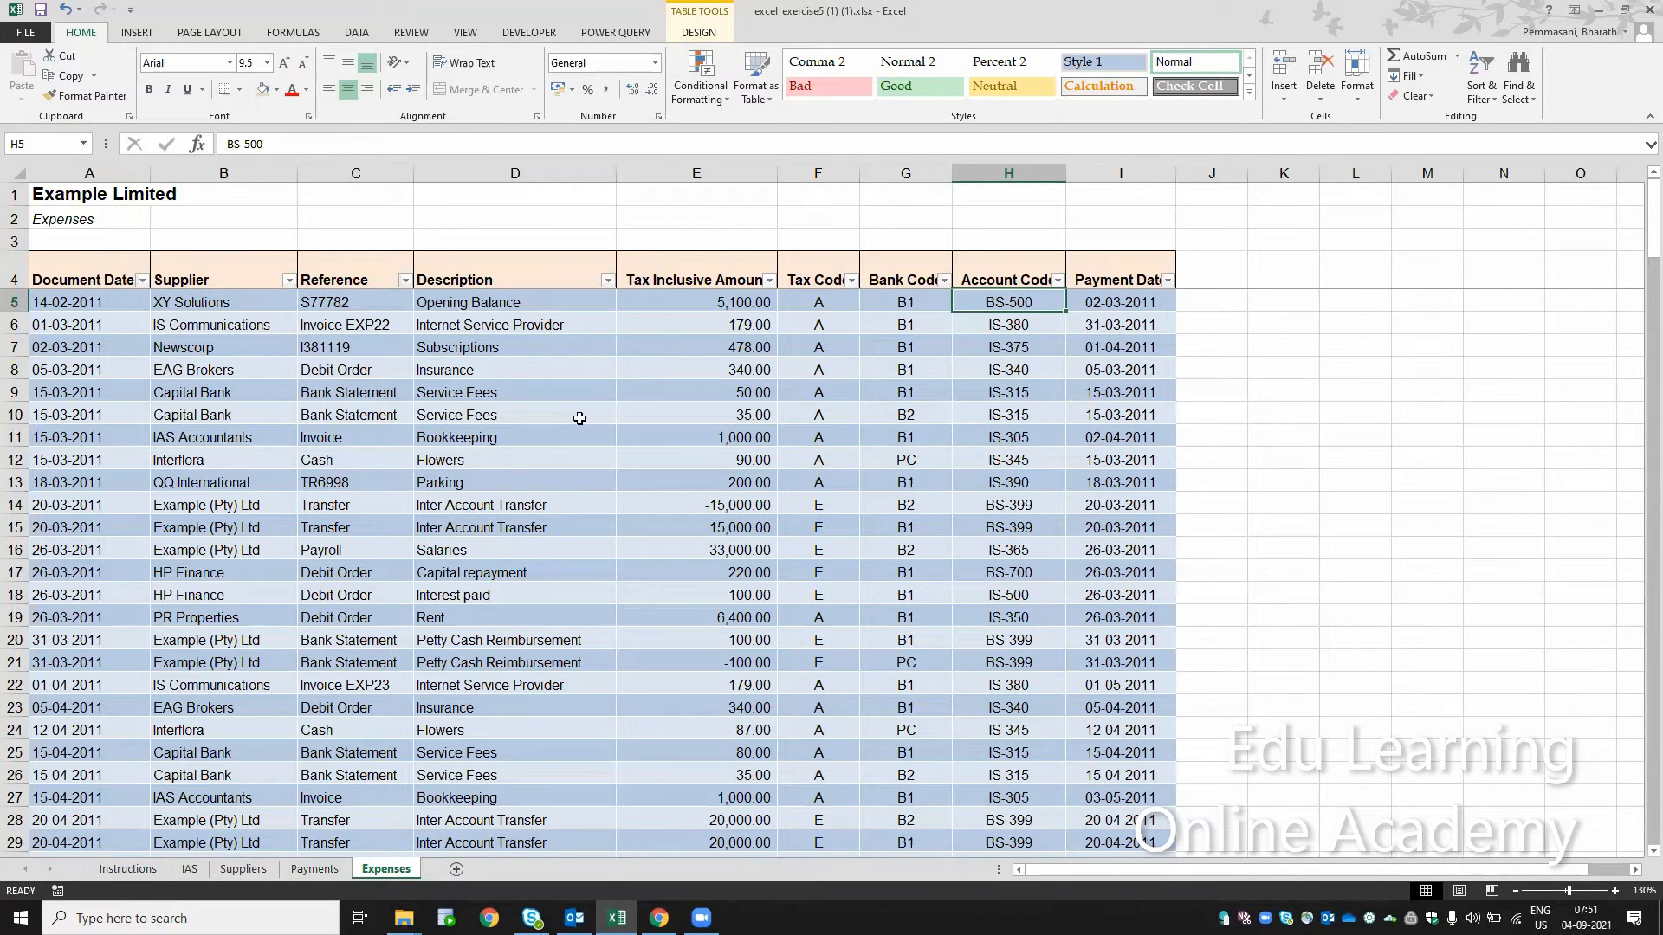
Step: Filter the Suppliers pivot table with the slicer to account code BS-100, and switch the filter to BS-200
click(243, 870)
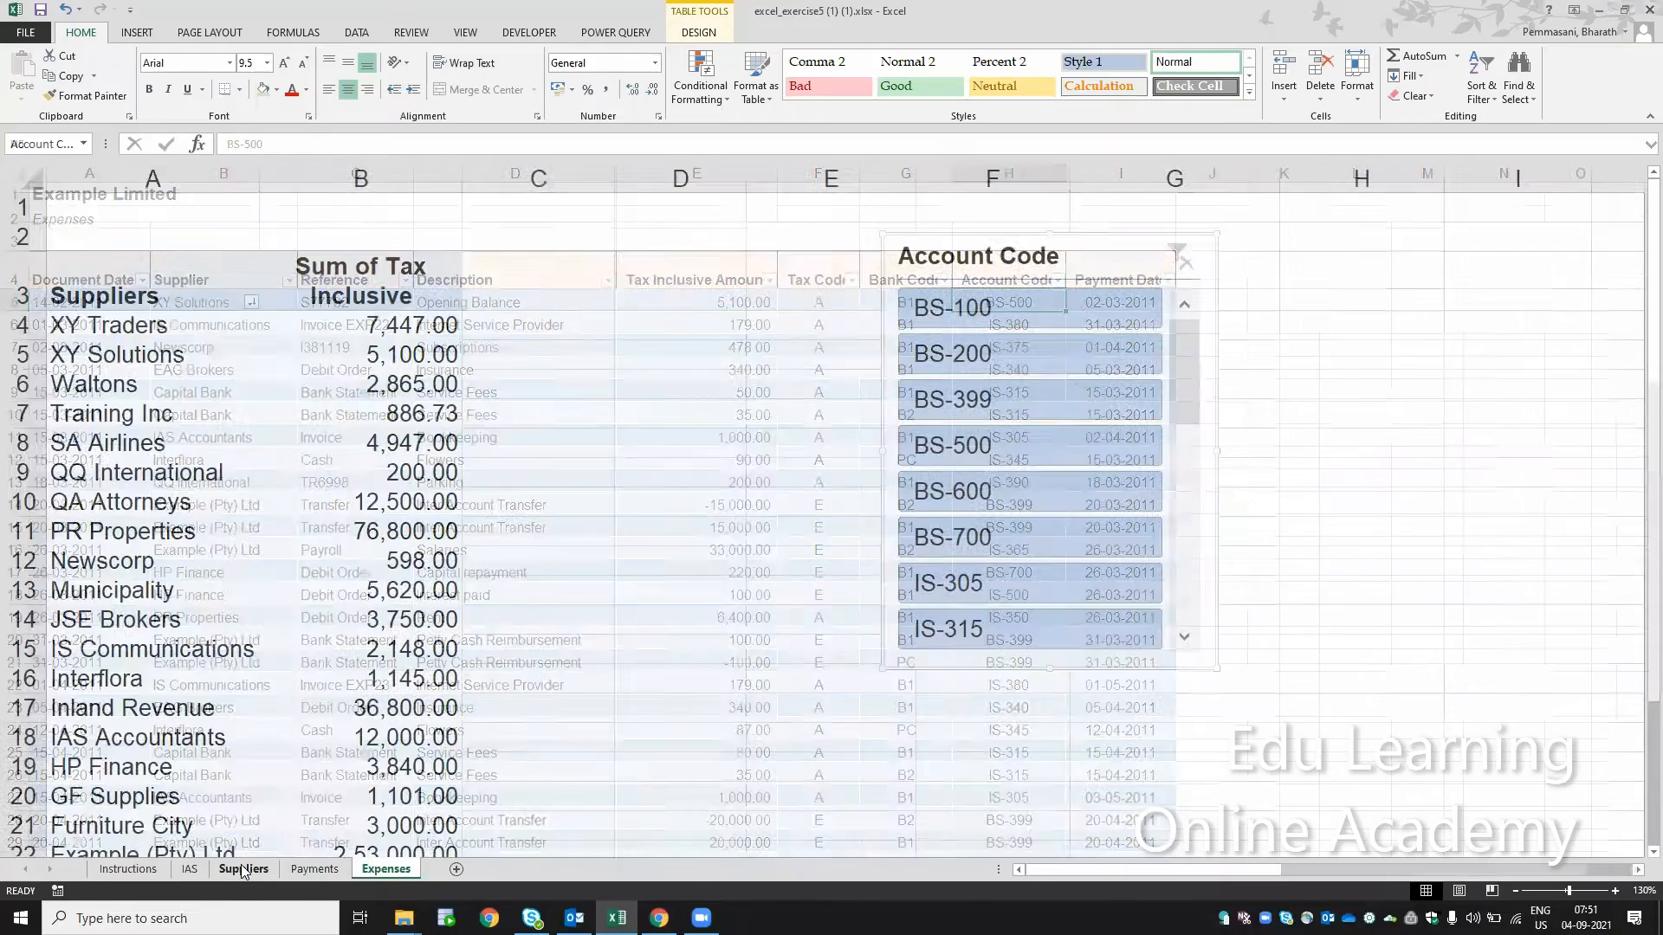
click(990, 310)
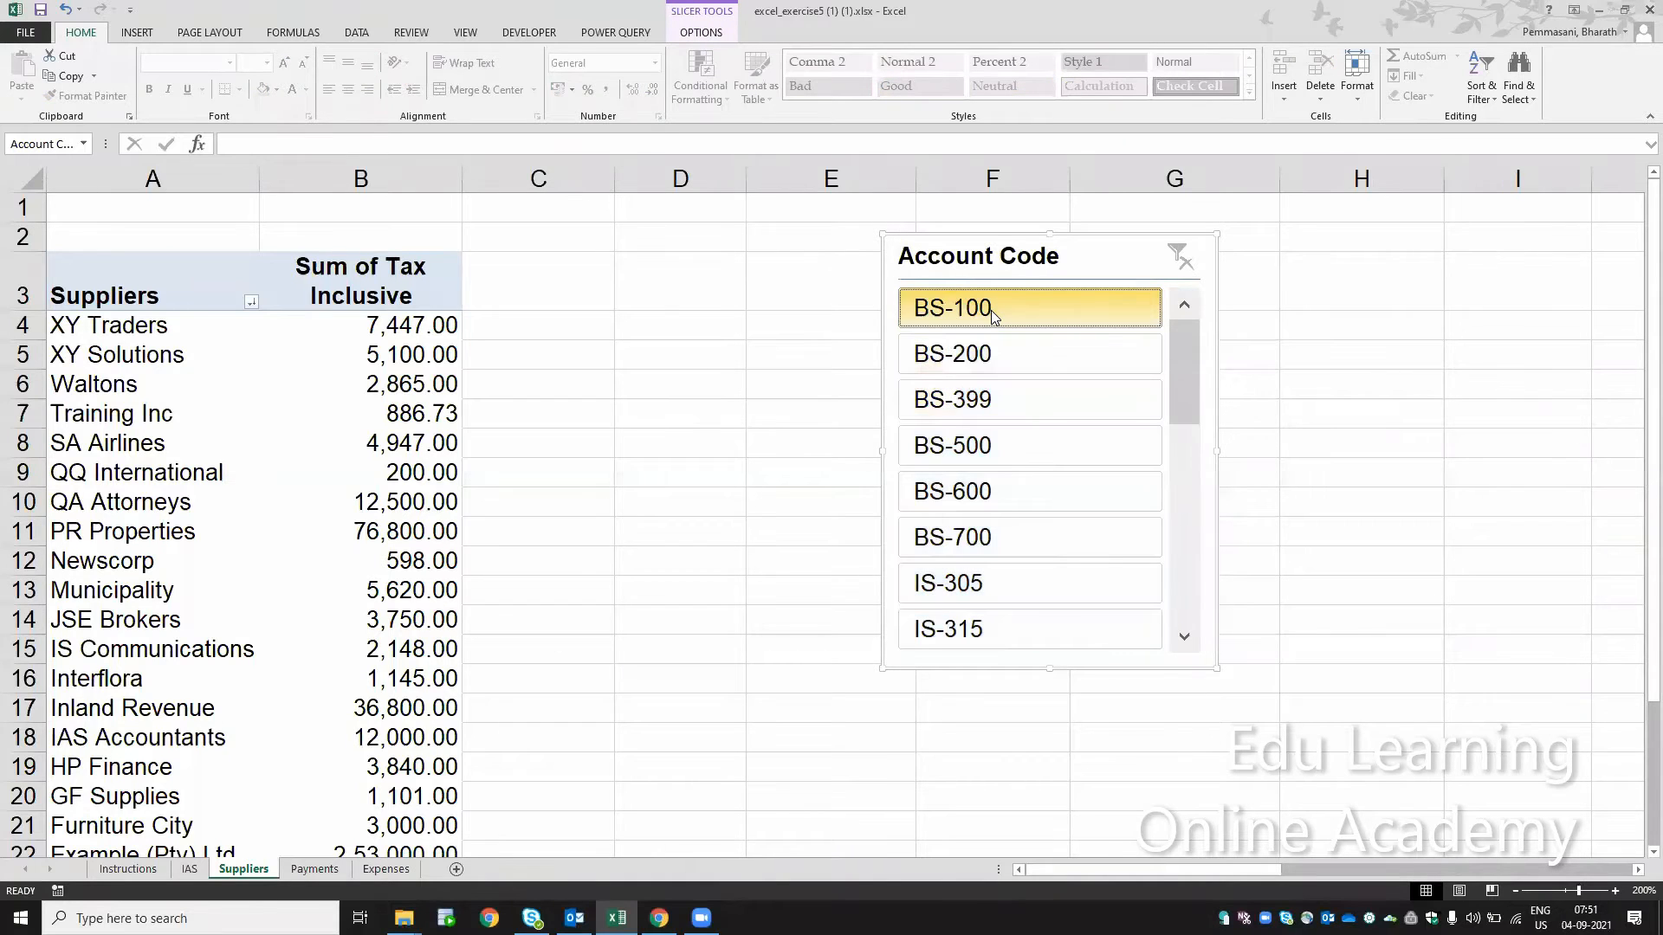
click(1001, 354)
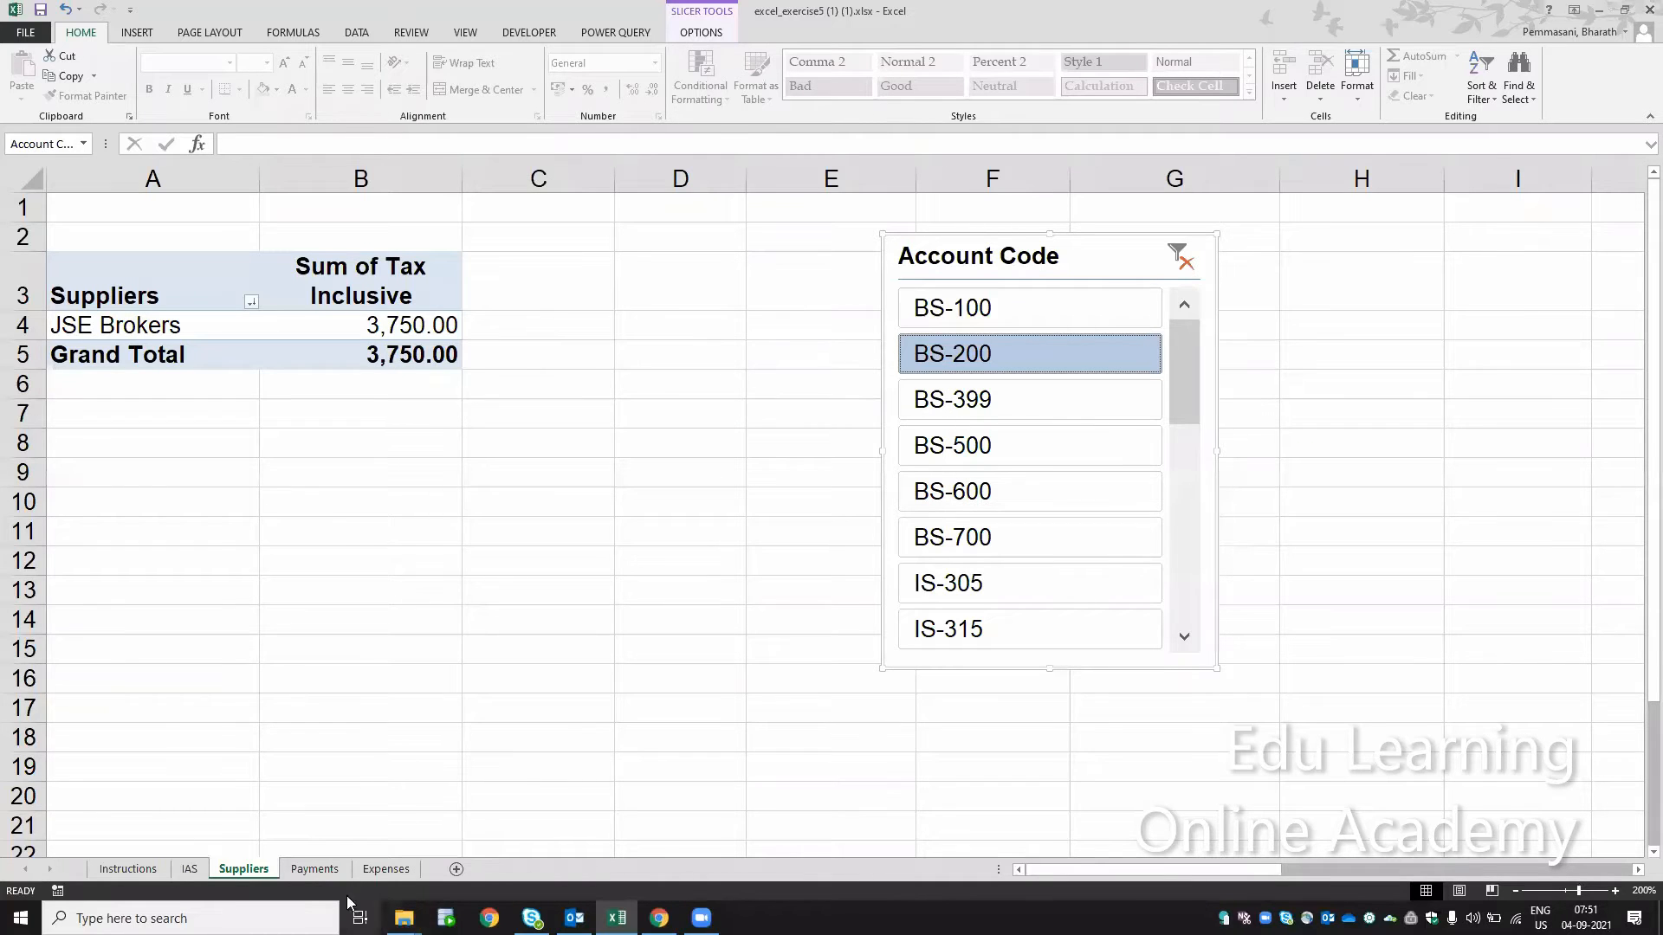
Step: Filter the Expenses table to account code BS-200 to compare it with the slicer result, and remove the filter
click(387, 869)
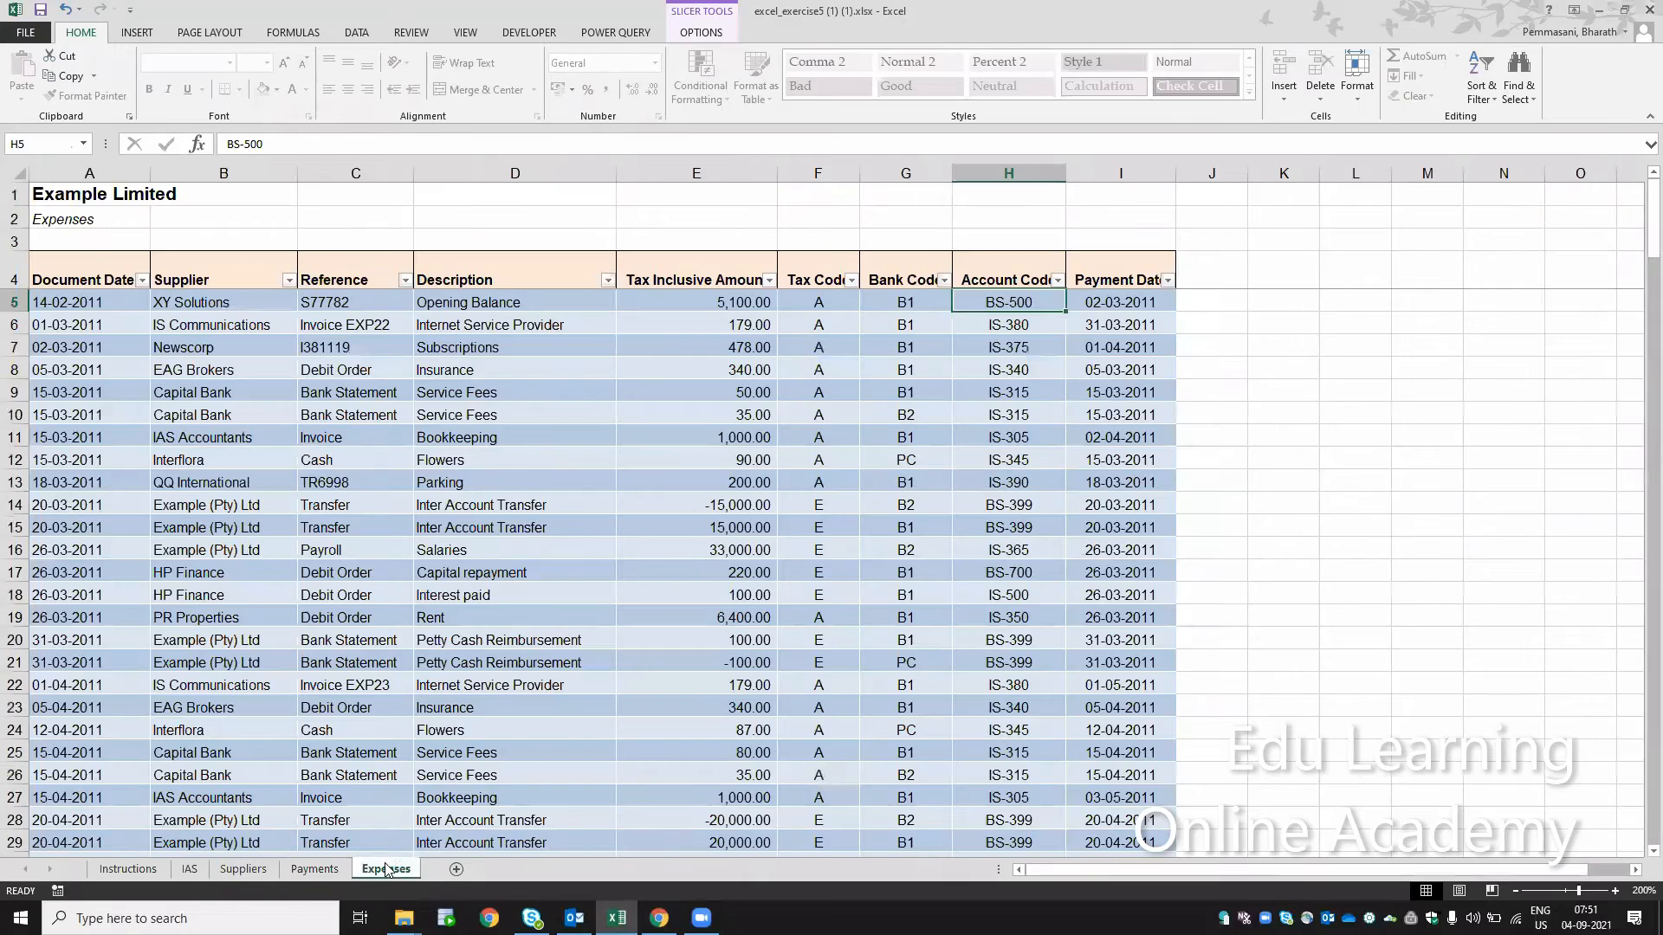
key(Left)
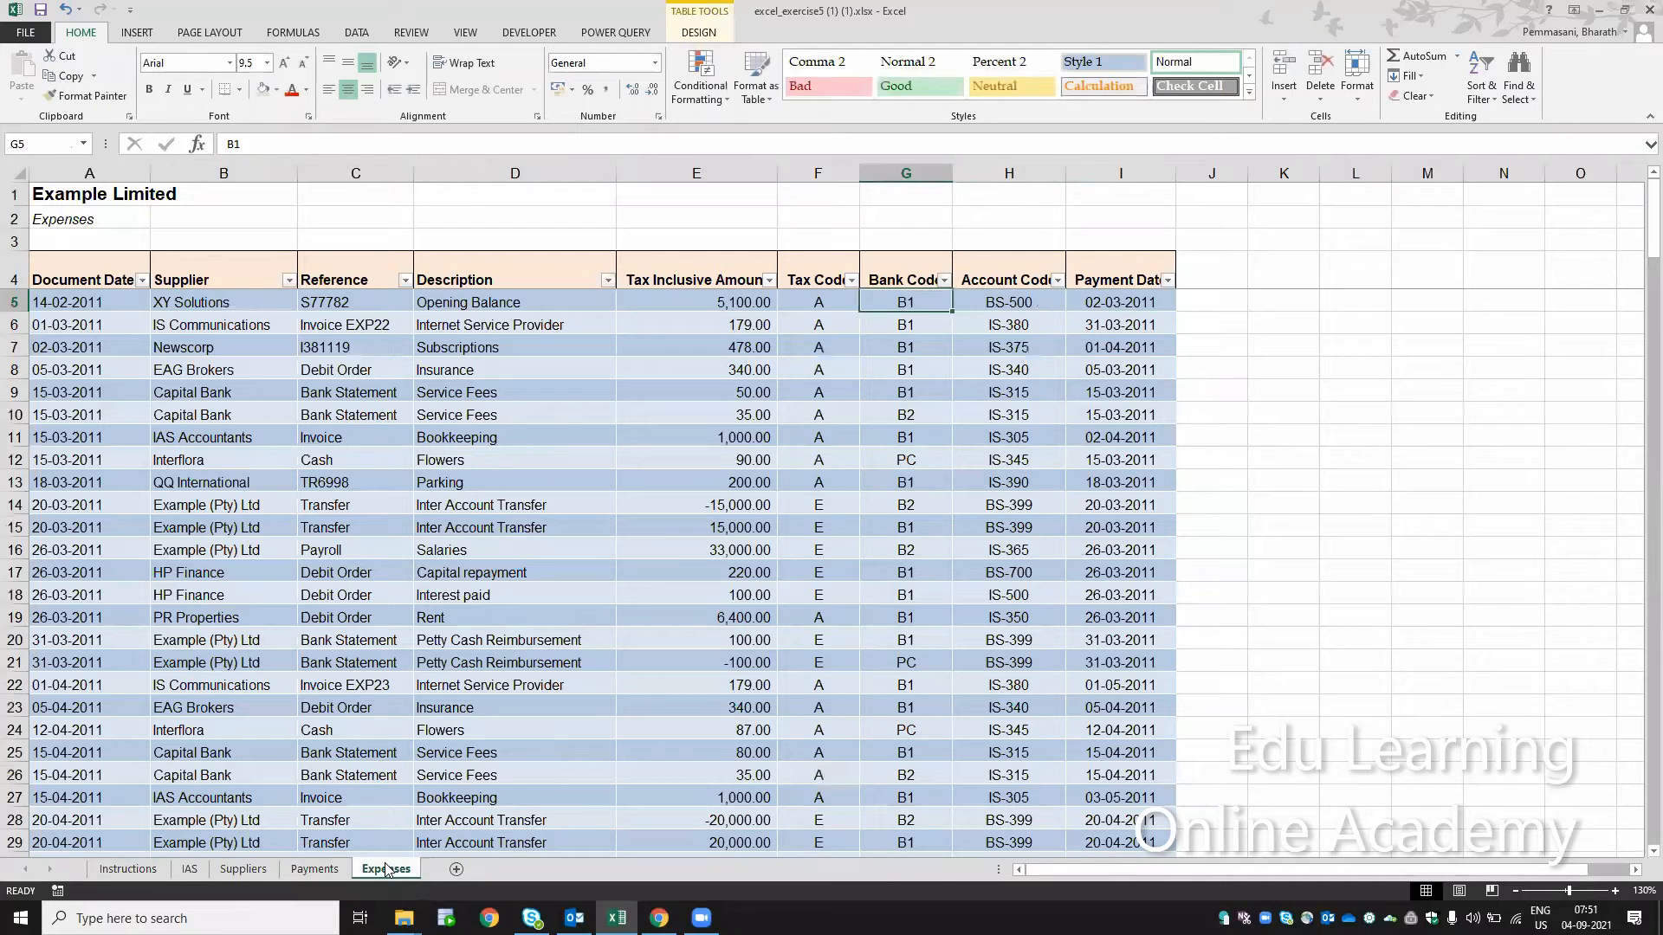
key(Up)
key(Right)
key(alt+Down)
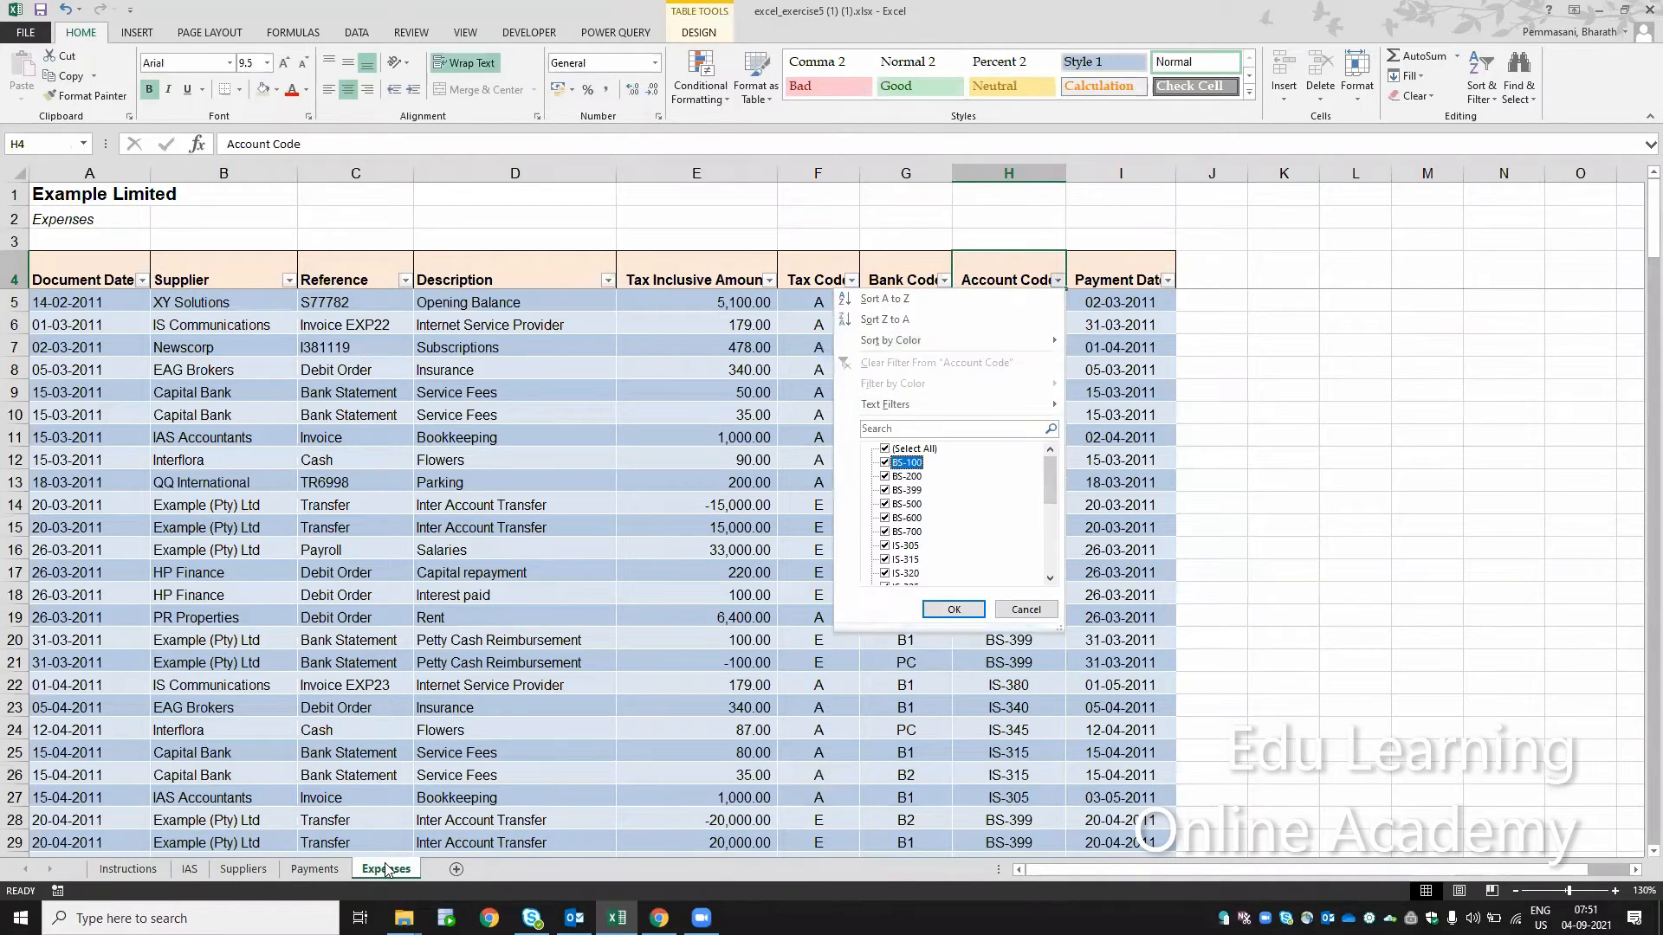
key(Return)
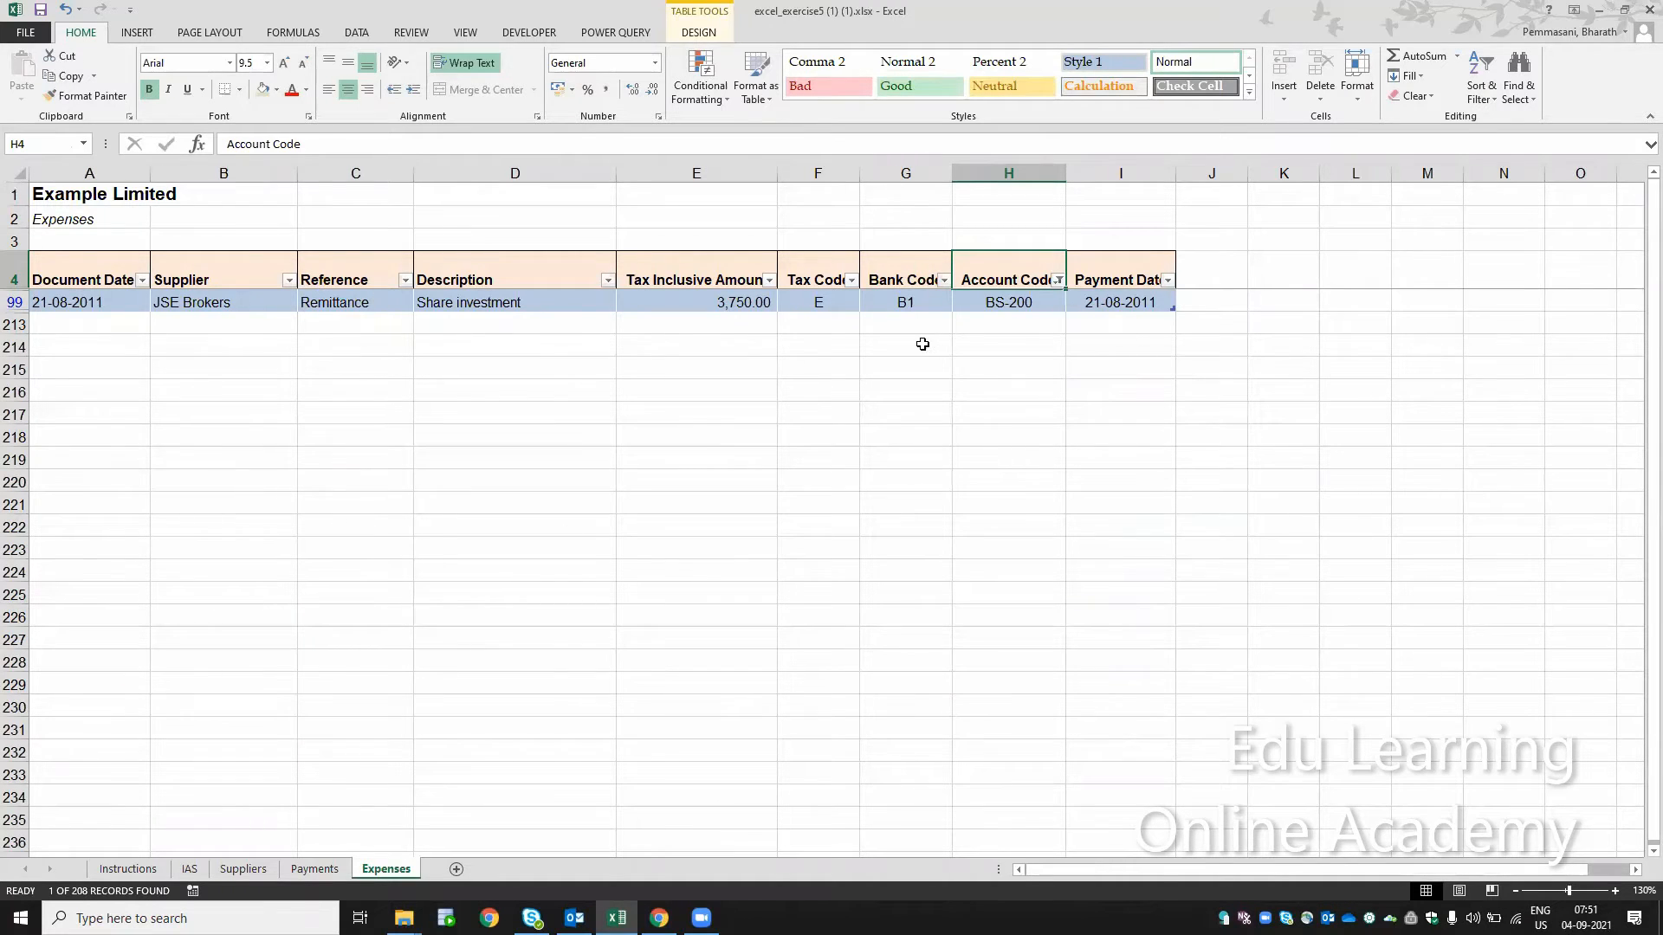
key(ctrl+shift+l)
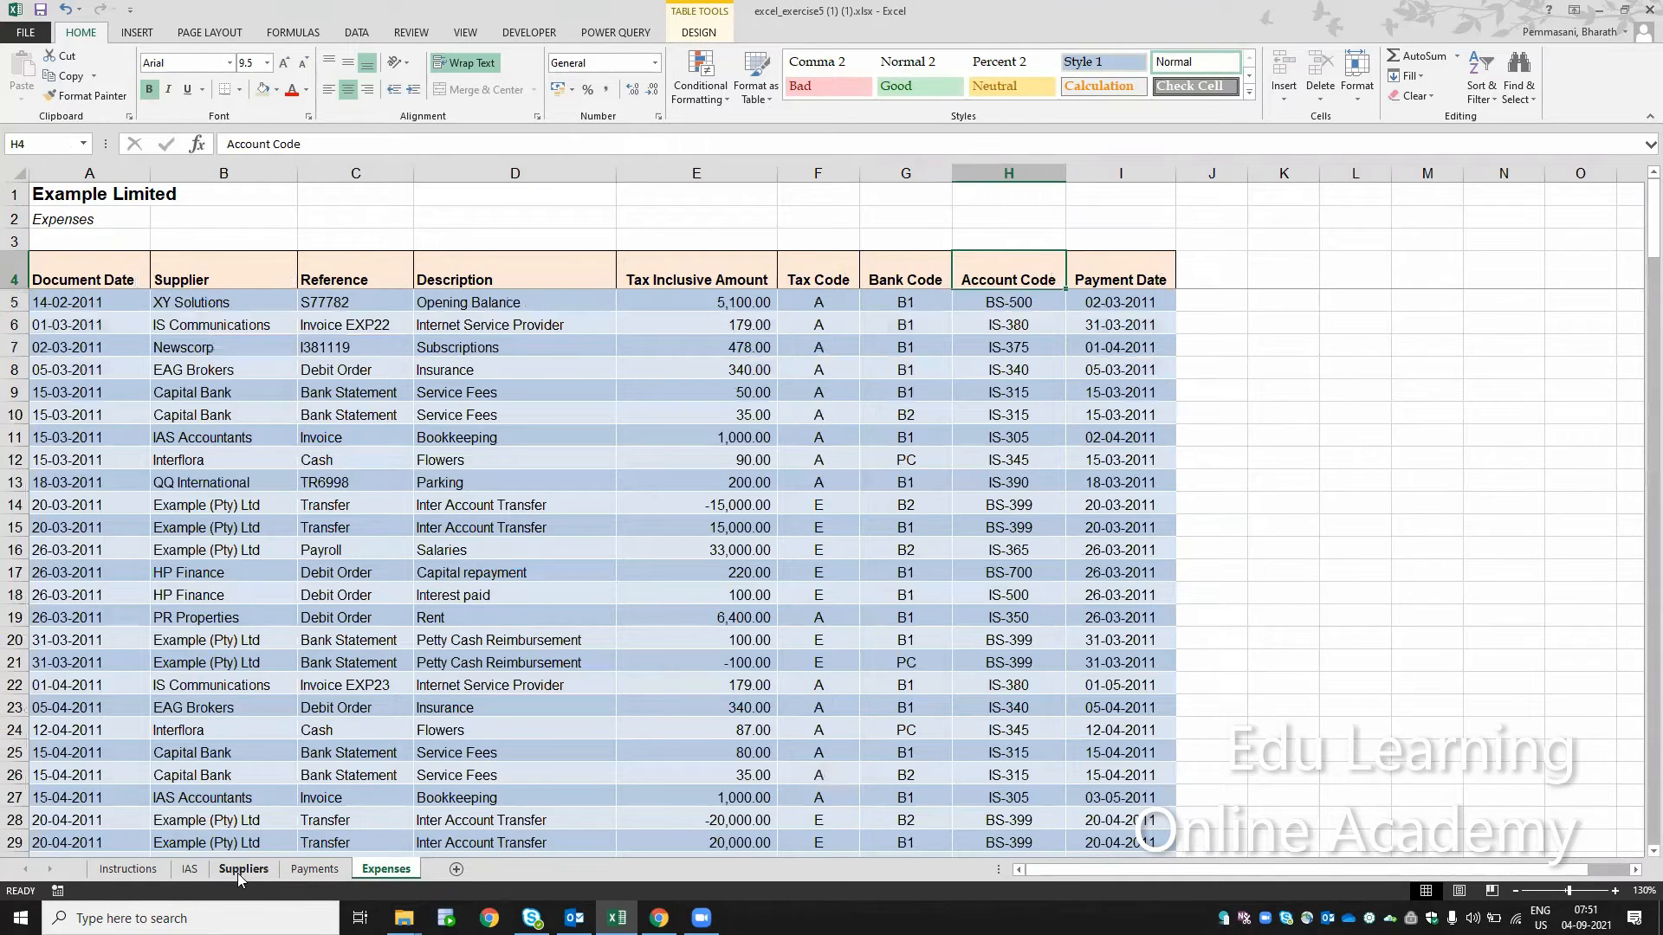
Step: Try account codes BS-399 and BS-500 in the Suppliers slicer, ending with the pivot table filtered to BS-100
click(243, 869)
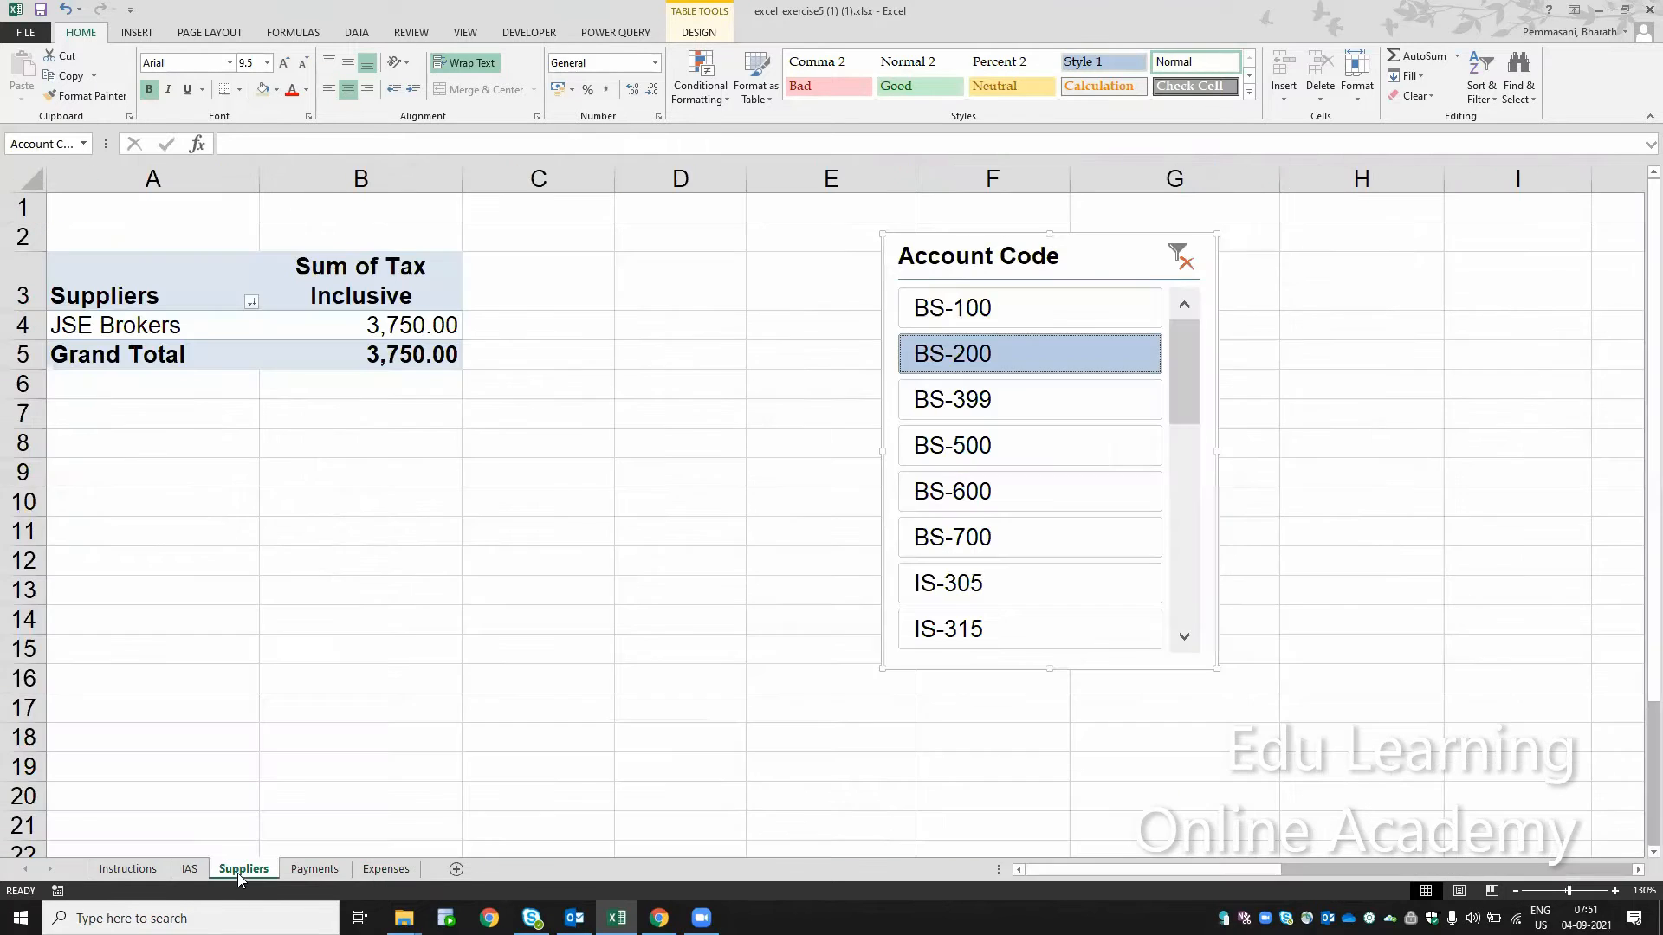
click(993, 414)
click(1018, 468)
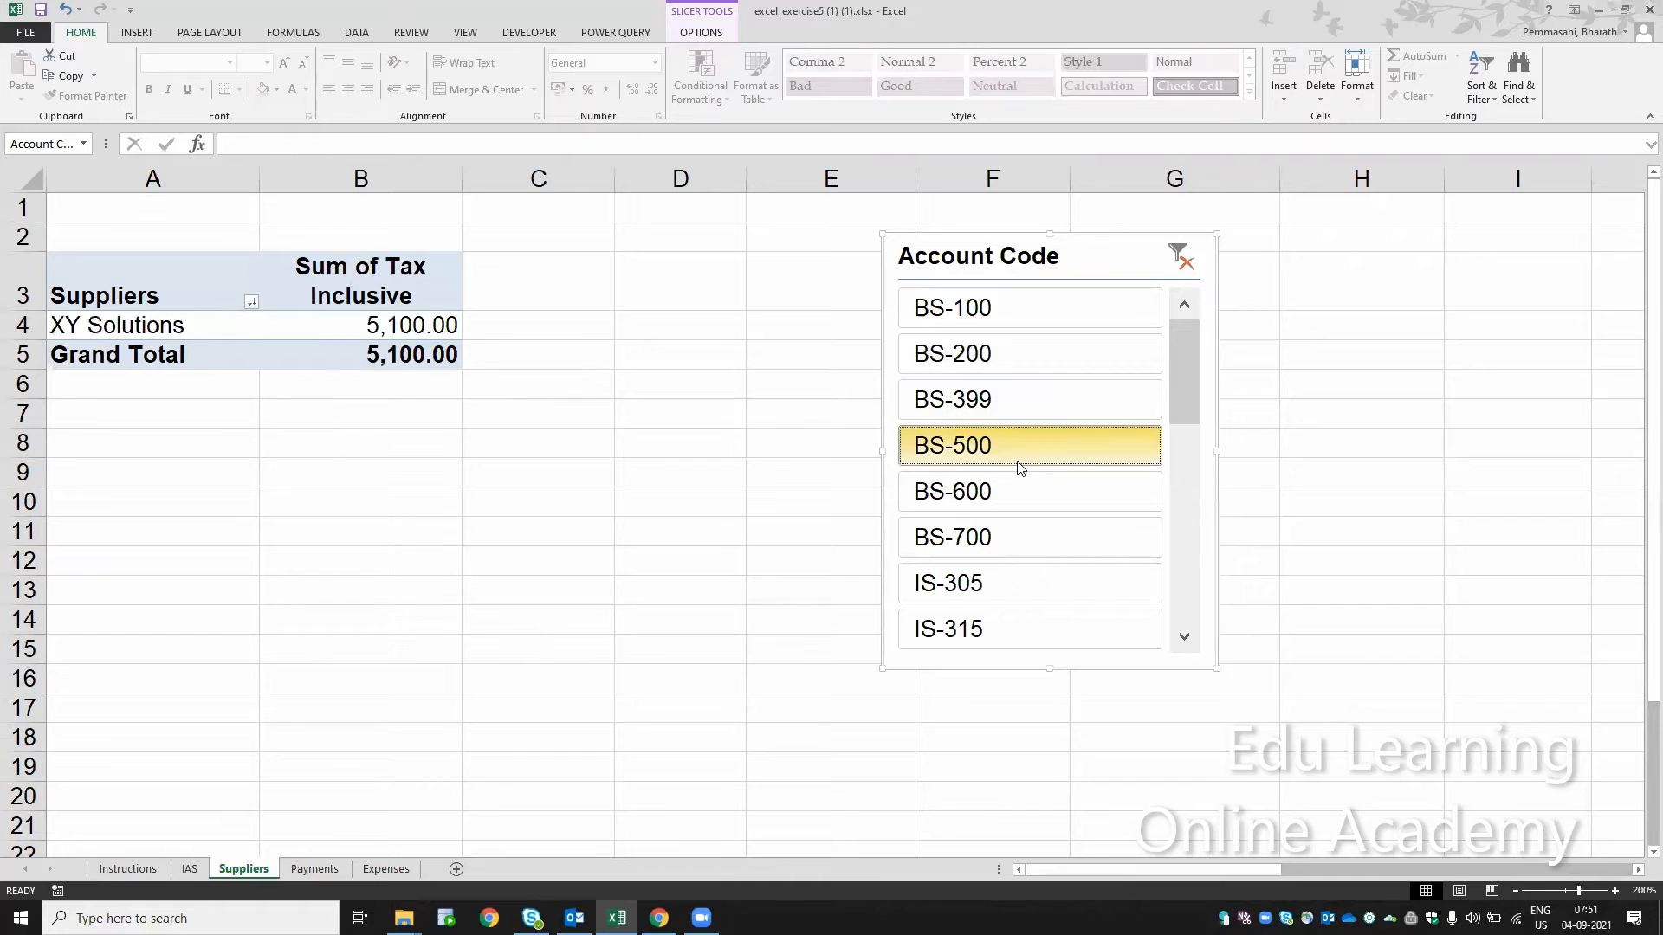
click(1008, 309)
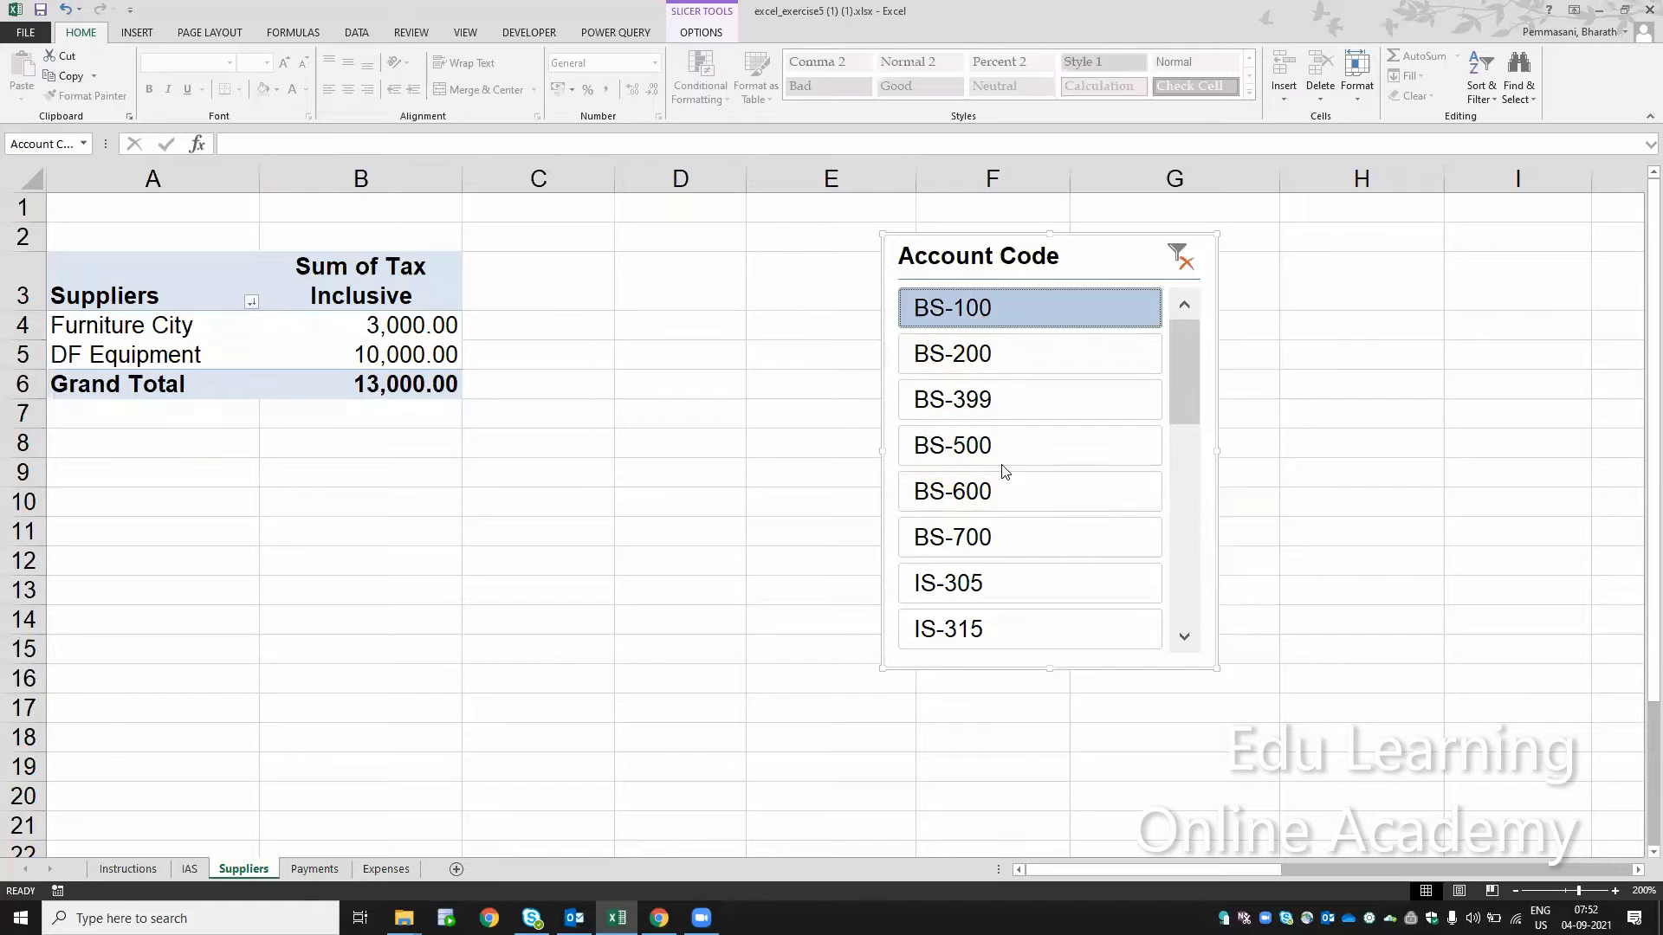
Step: Fill the cell of instruction step 22 green on the Instructions sheet and select step 23
click(128, 869)
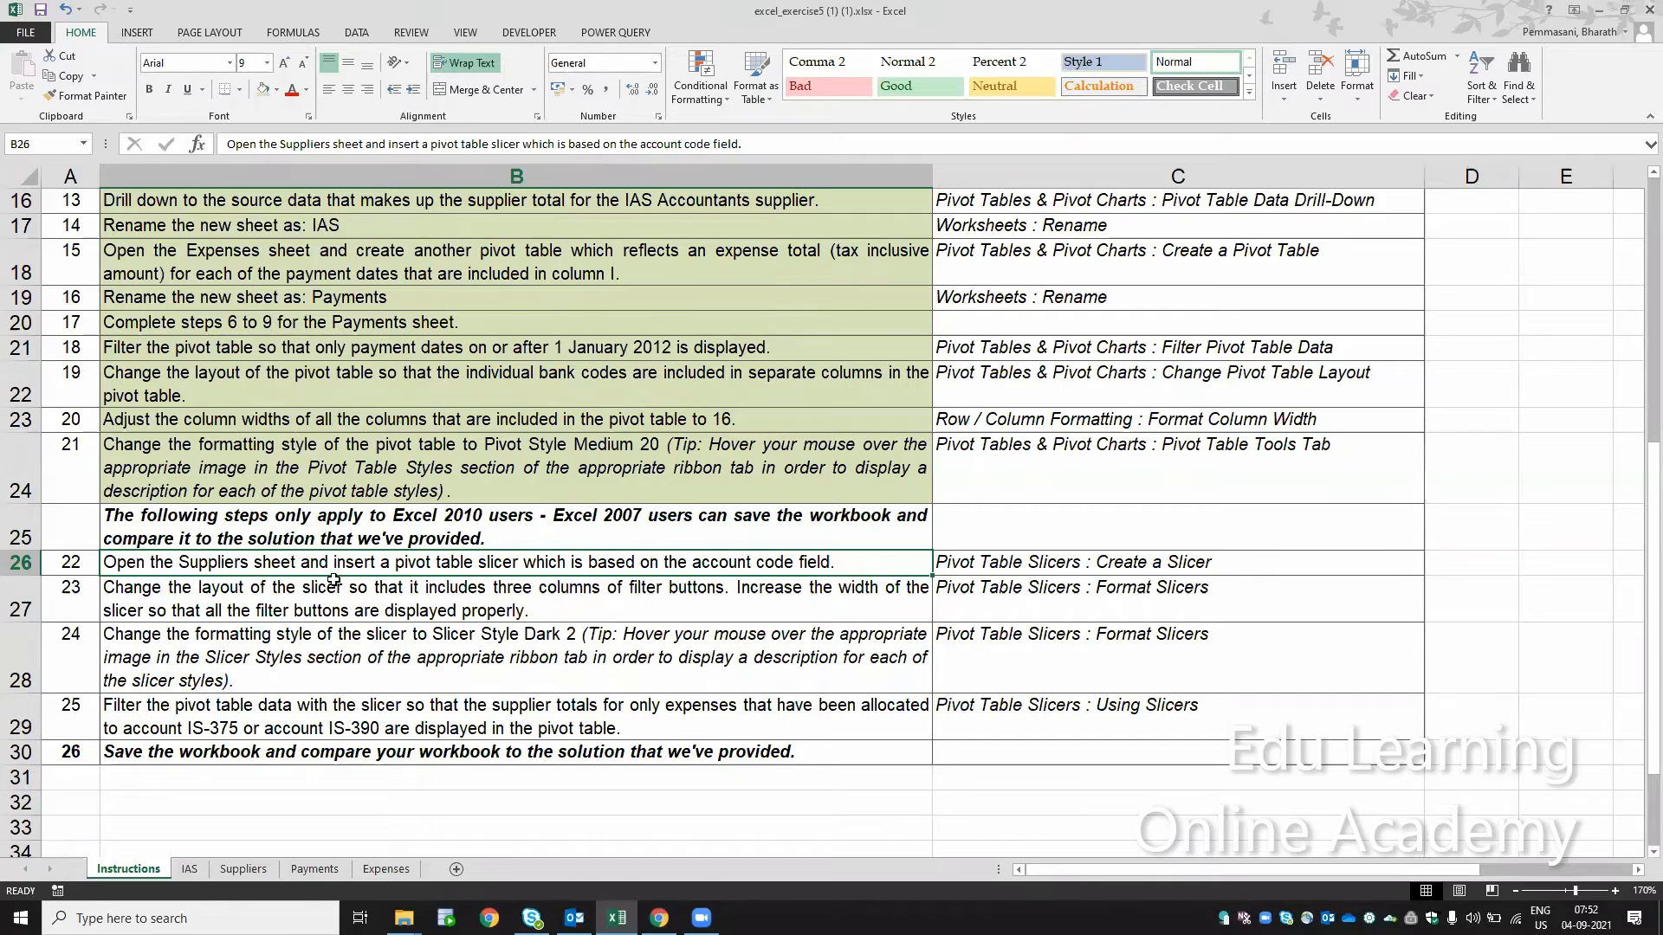
click(265, 96)
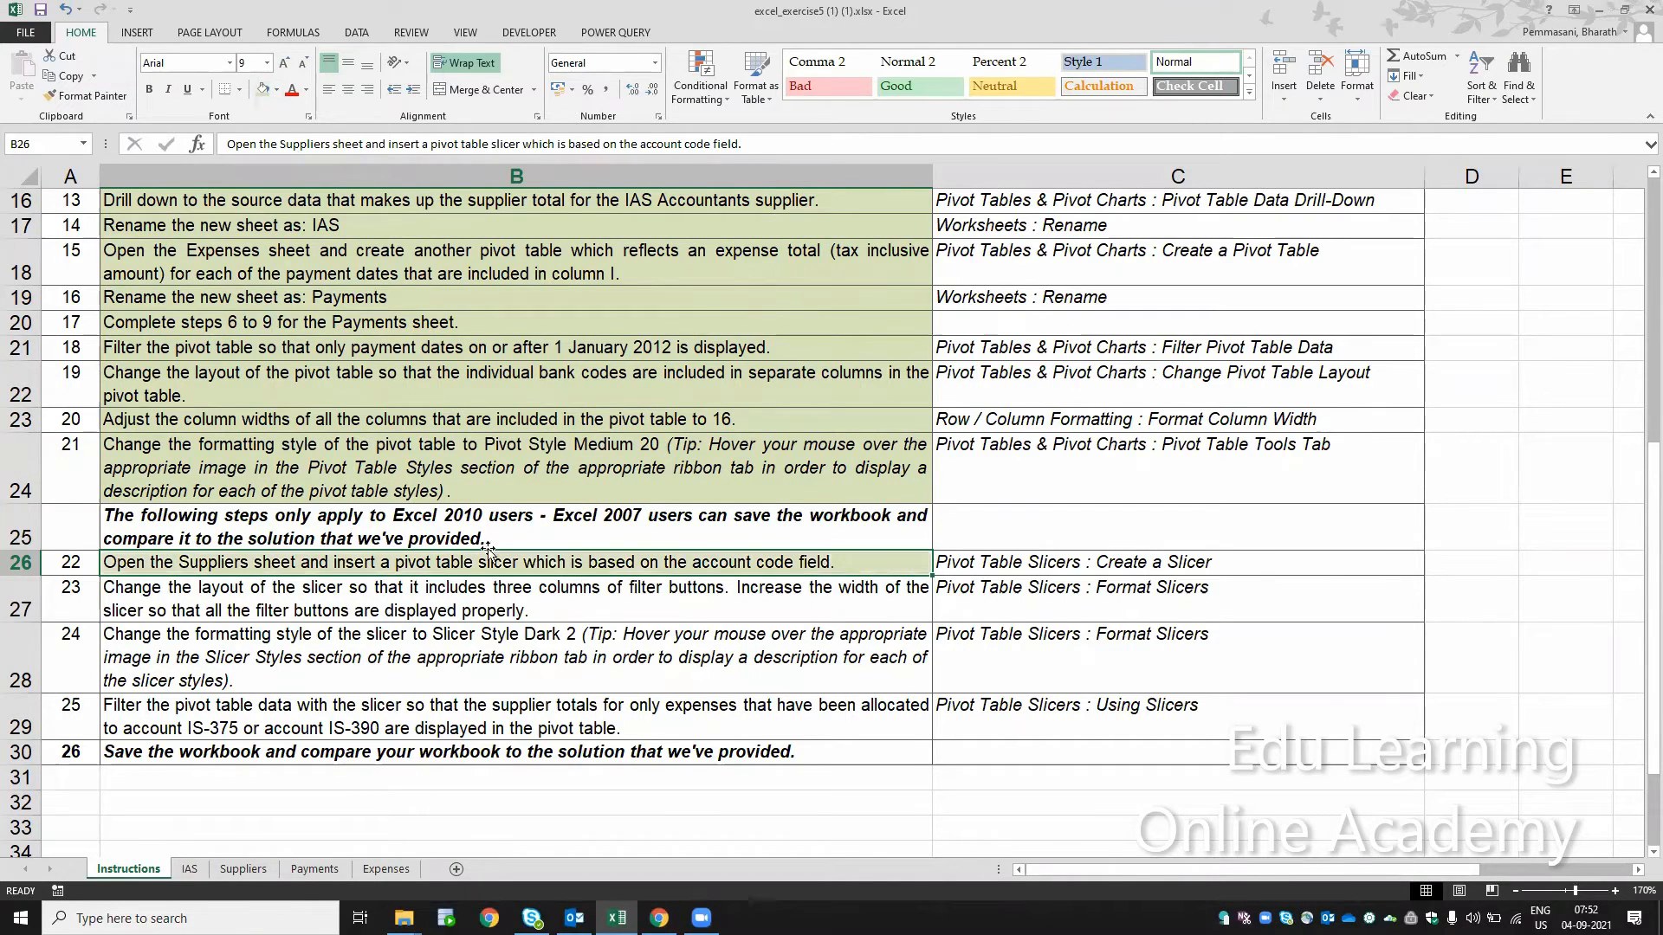
click(412, 605)
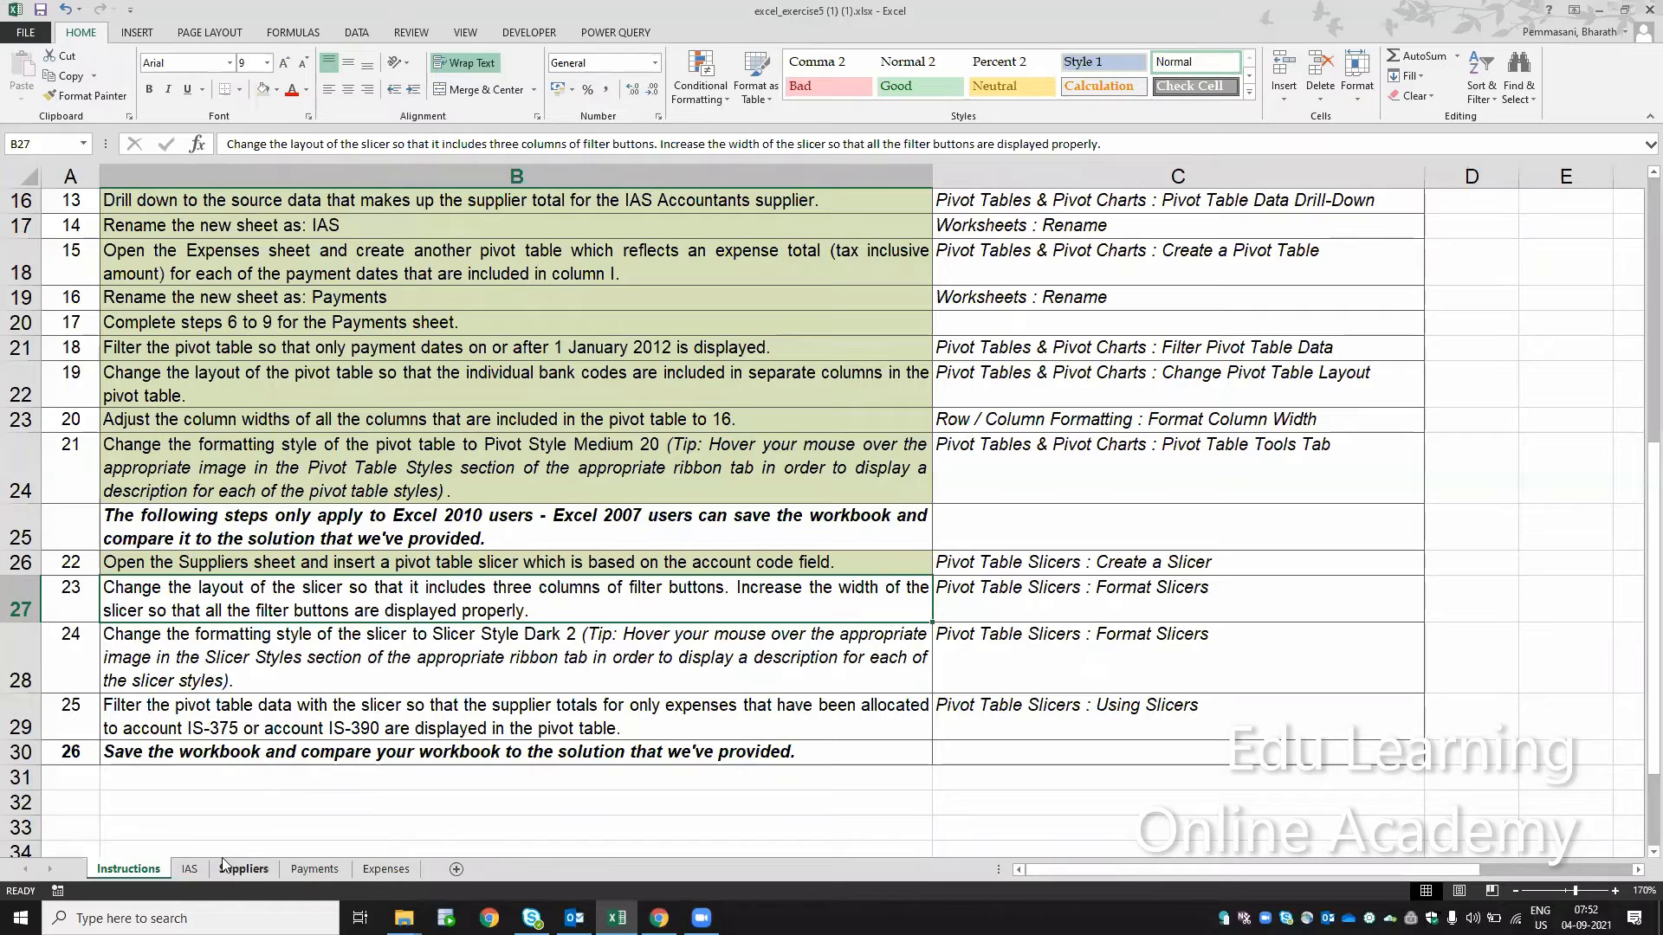
Step: Set the account code slicer on the Suppliers sheet to three columns and resize it to about 8.44 cm wide and 5.93 cm high
click(189, 869)
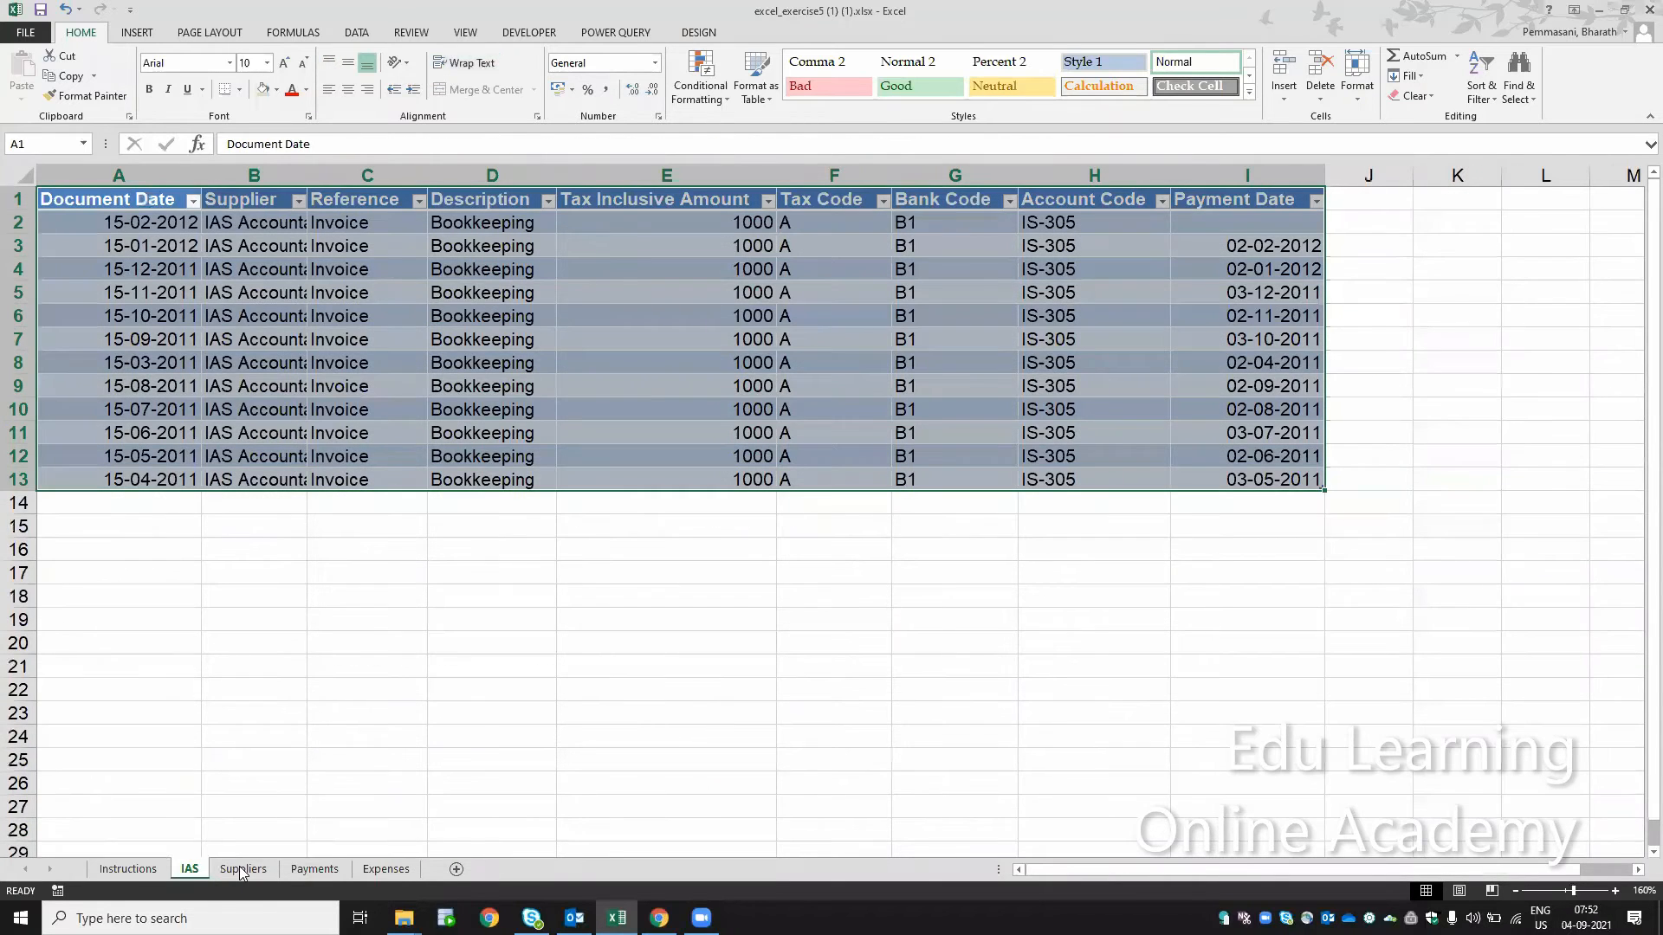
key(ctrl+Page_Down)
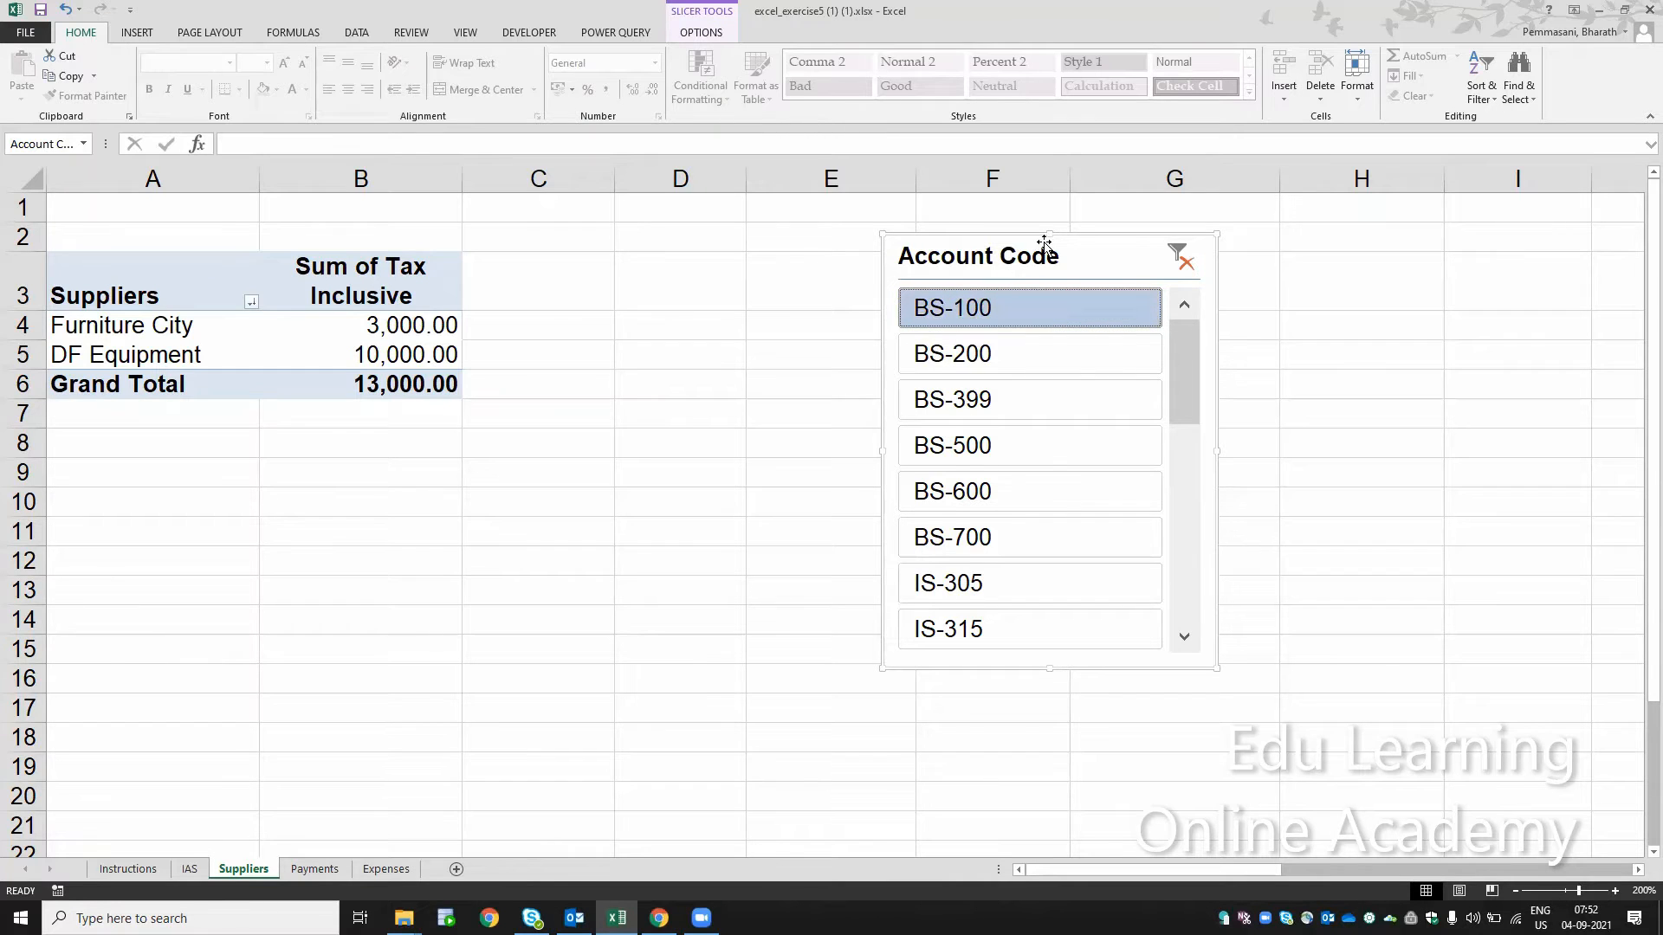
click(702, 33)
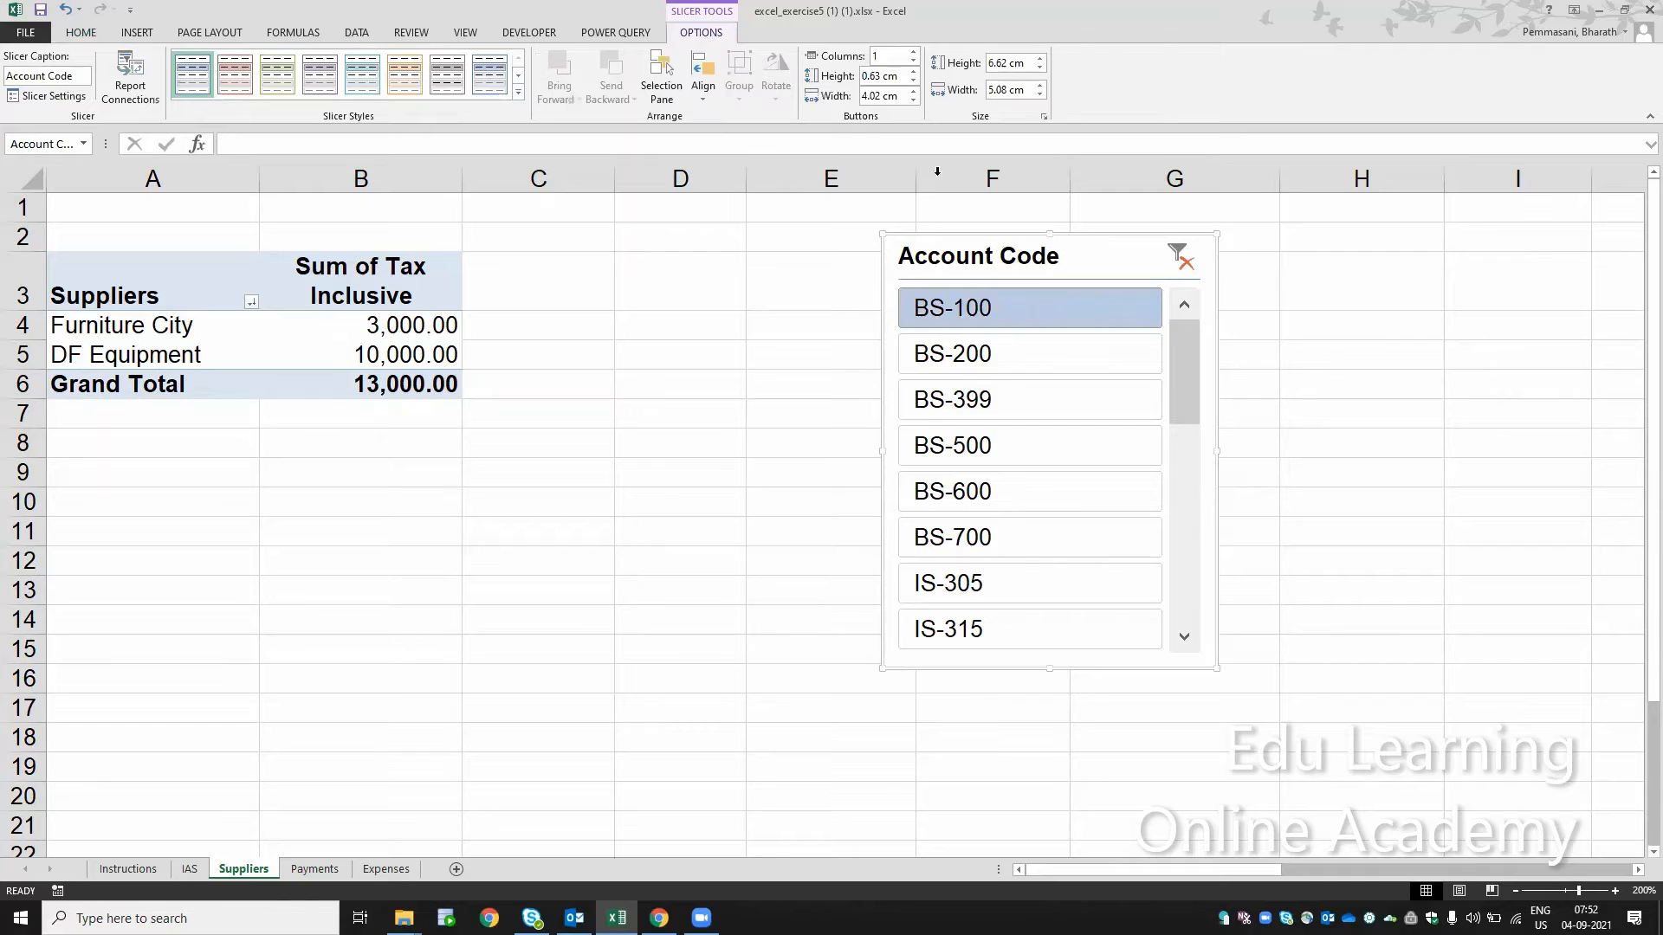
click(912, 55)
click(912, 54)
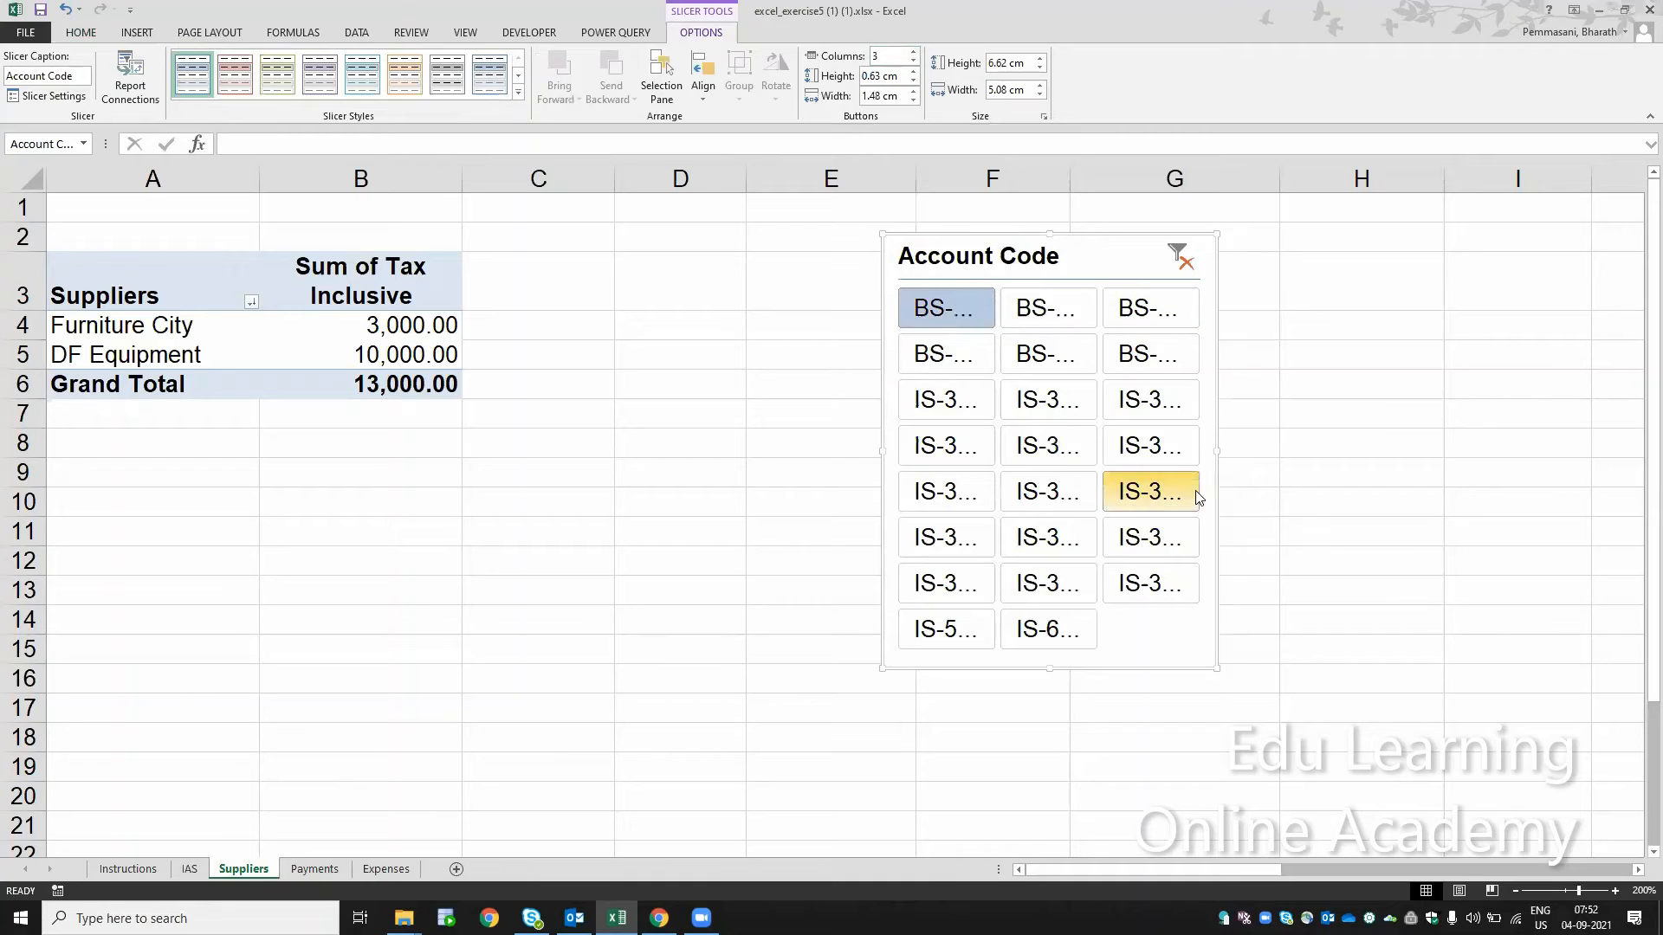
drag(1212, 667, 1436, 622)
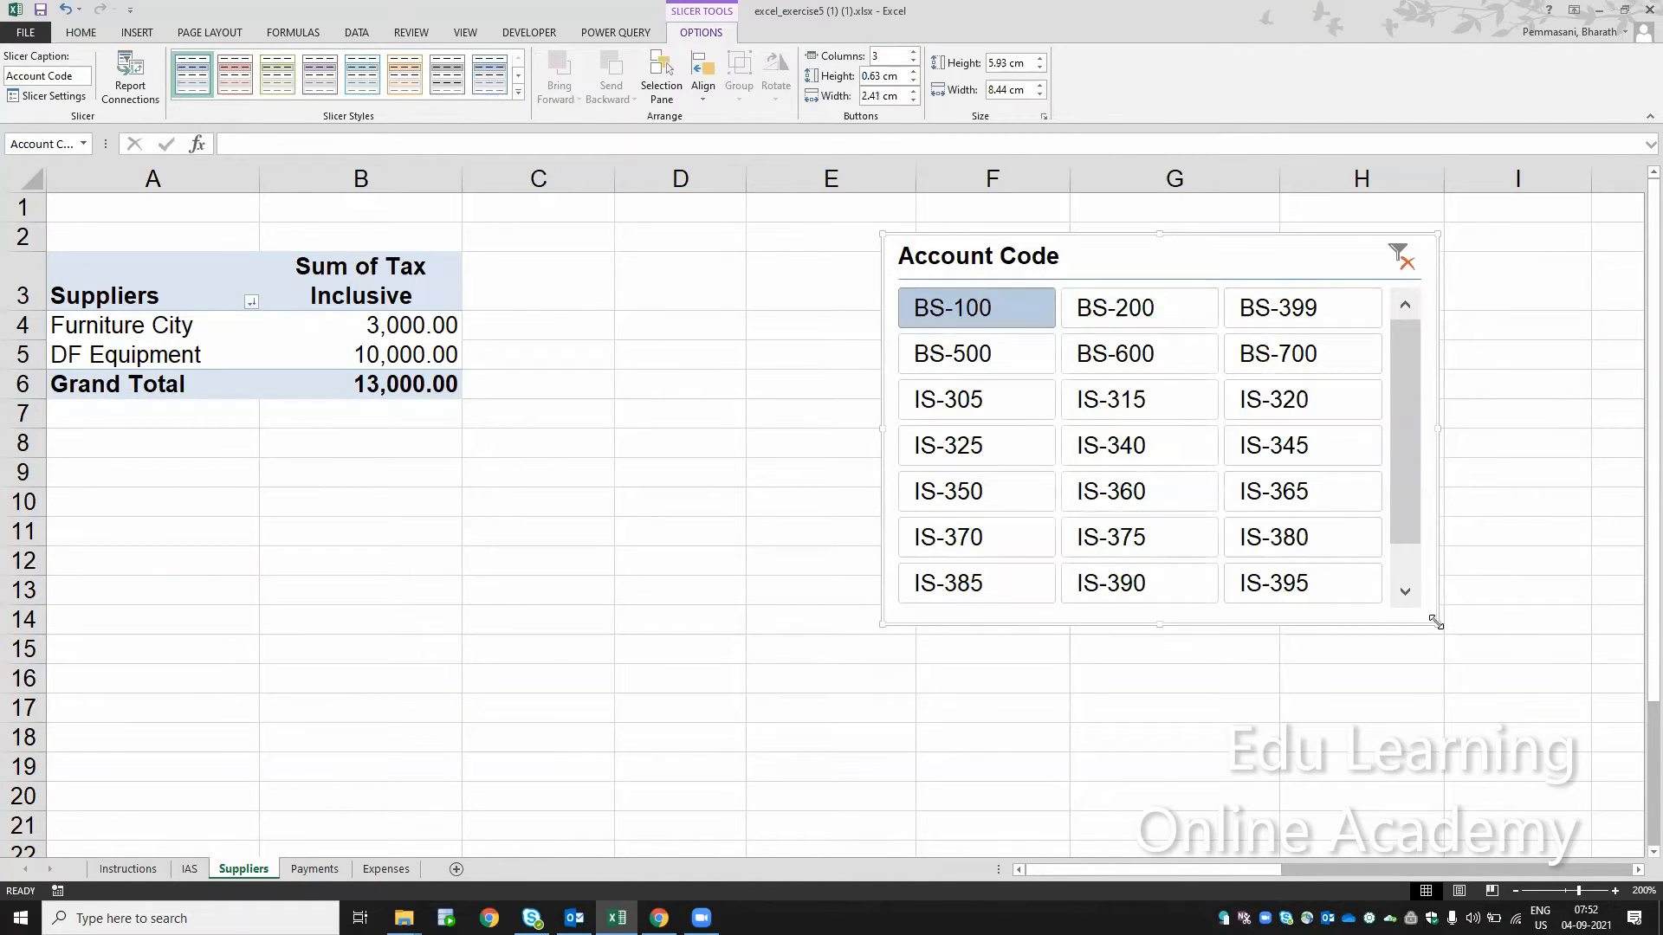
Step: Try account codes IS-365, IS-345, IS-340, IS-375 and IS-325 one after another in the resized slicer
drag(1414, 563, 1309, 494)
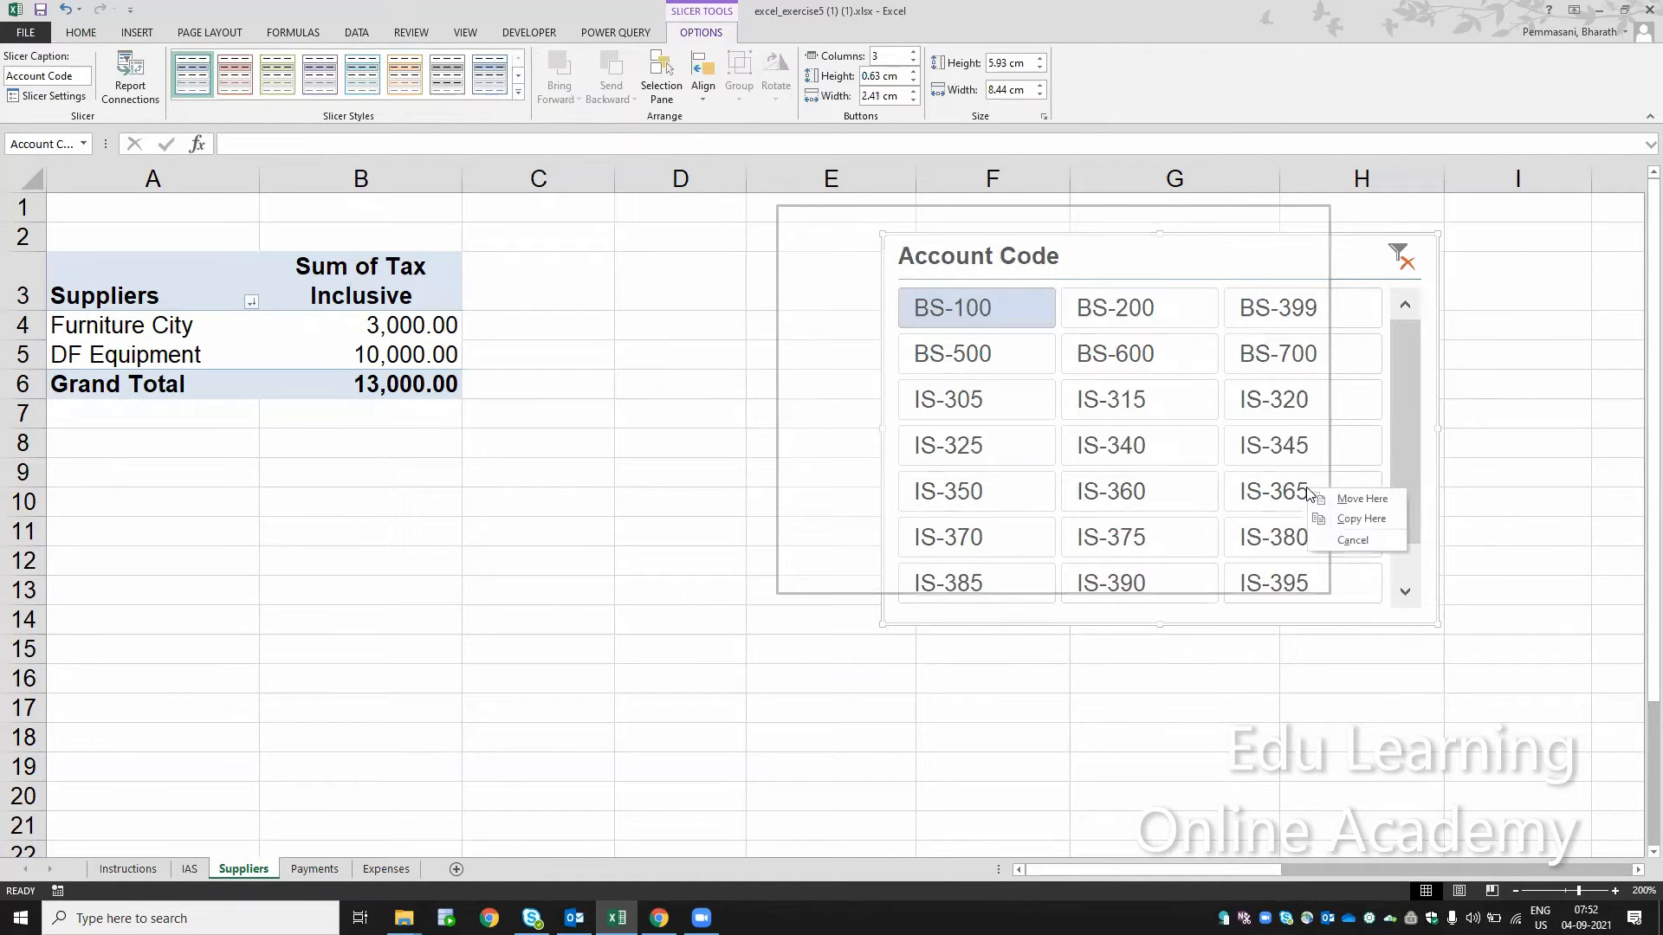
click(1309, 494)
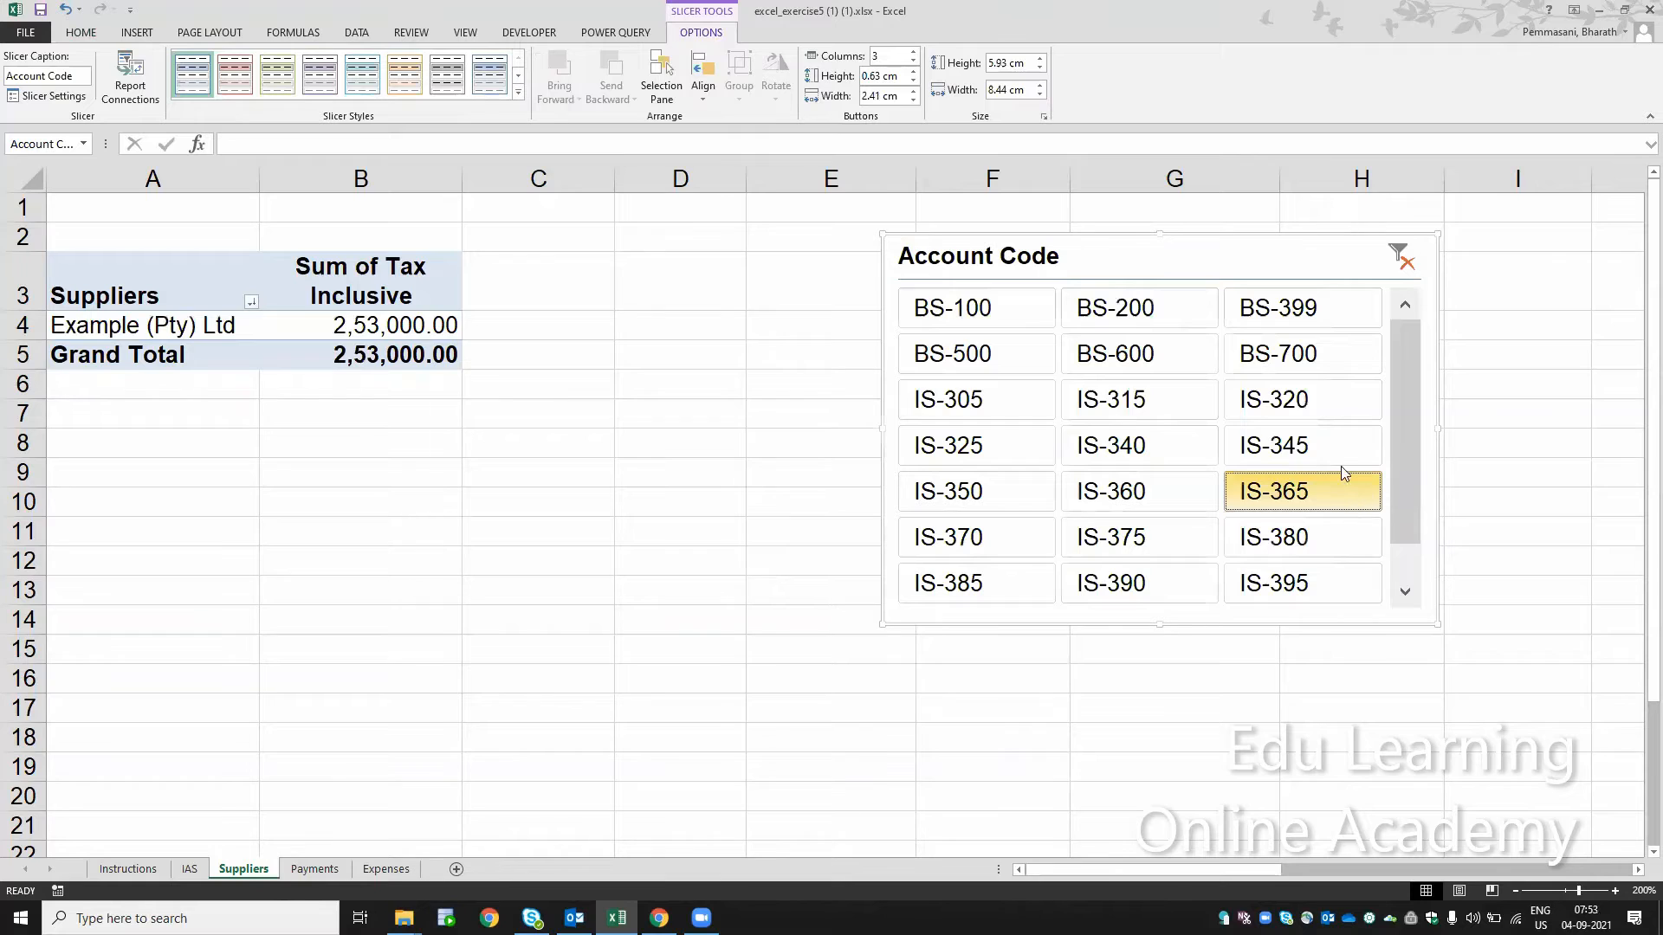
click(1325, 450)
click(1143, 443)
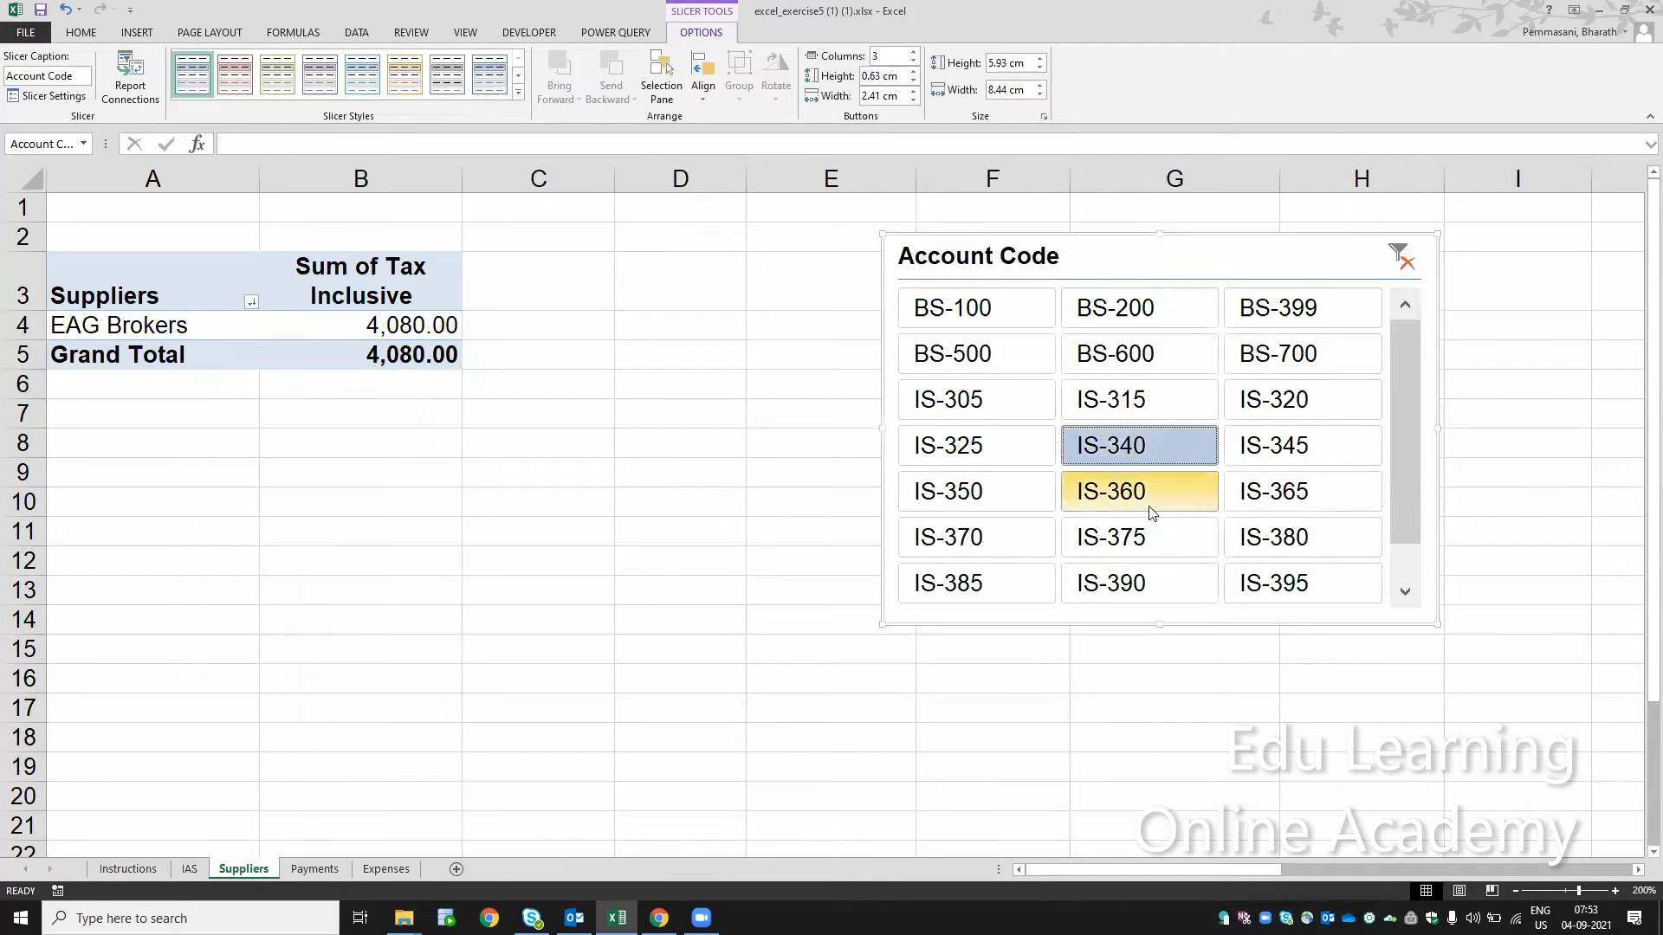
click(1140, 535)
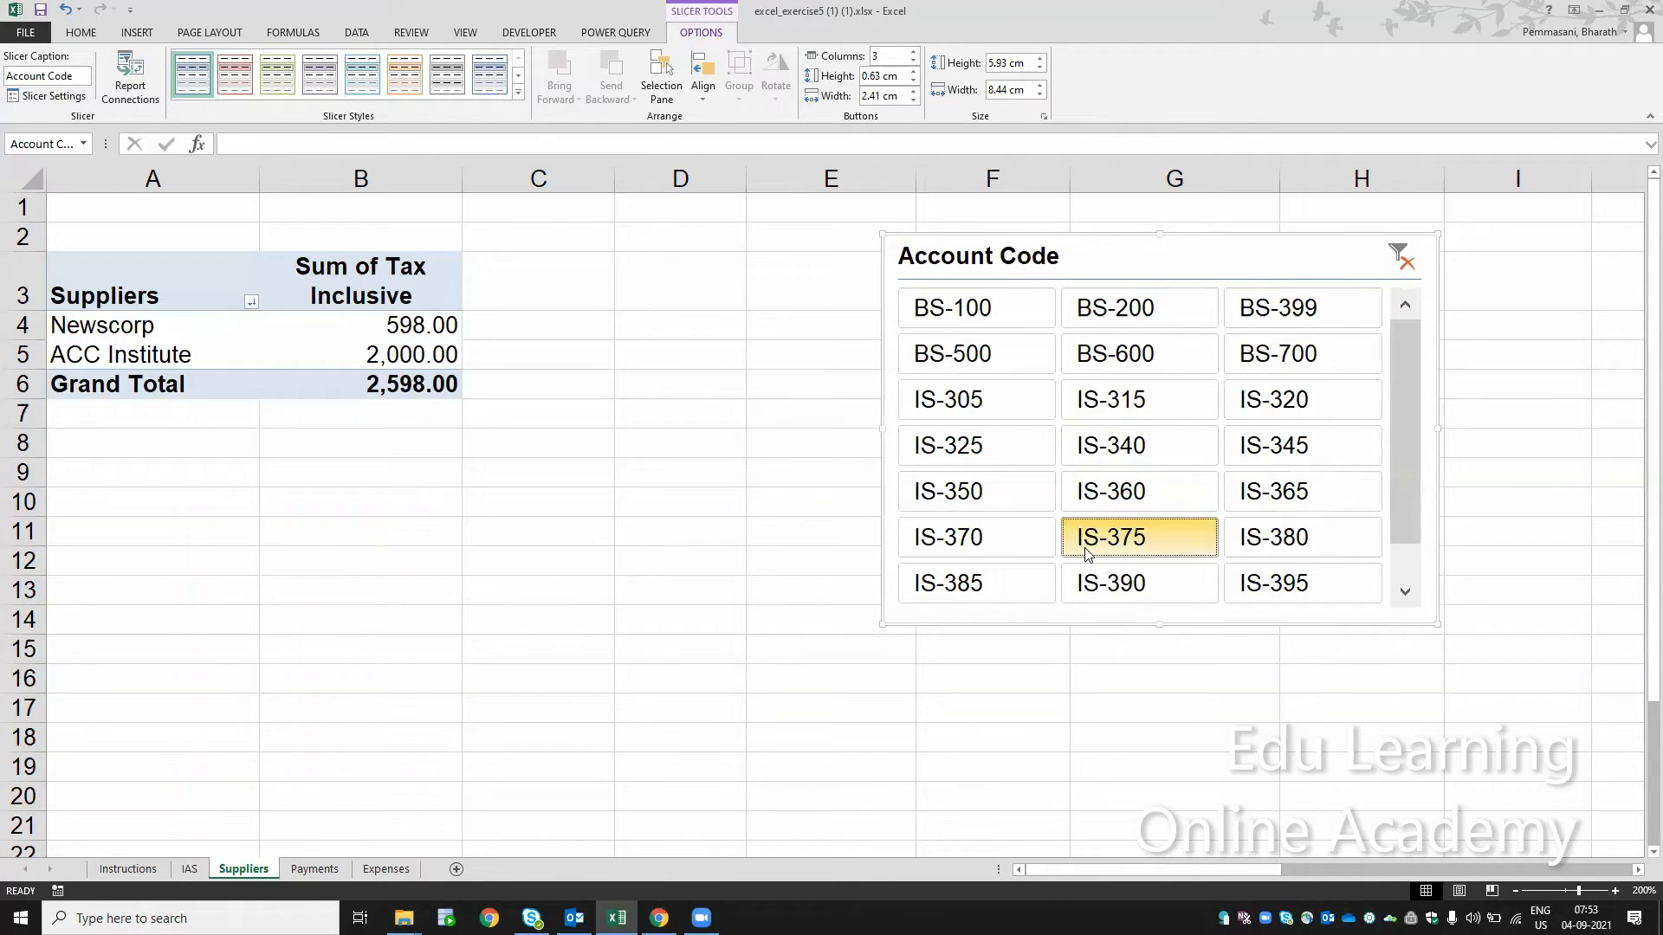
click(1001, 460)
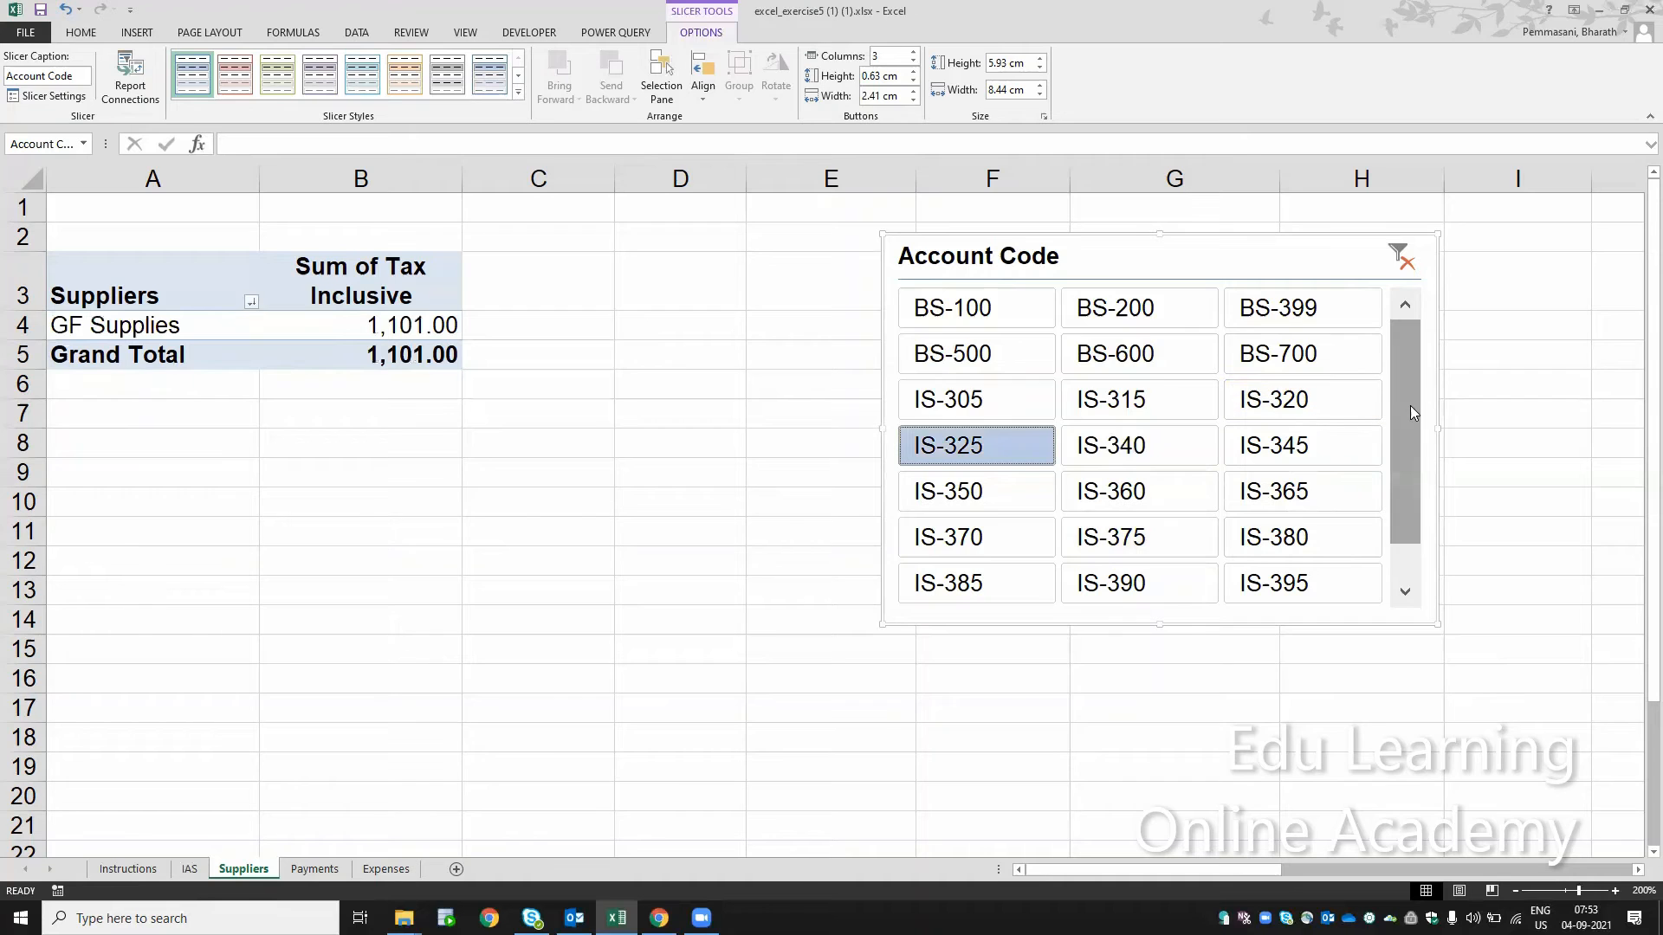
Step: Move the account code slicer slightly down and to the right, across columns F to I from the lower edge of row 3
drag(1410, 412, 1475, 470)
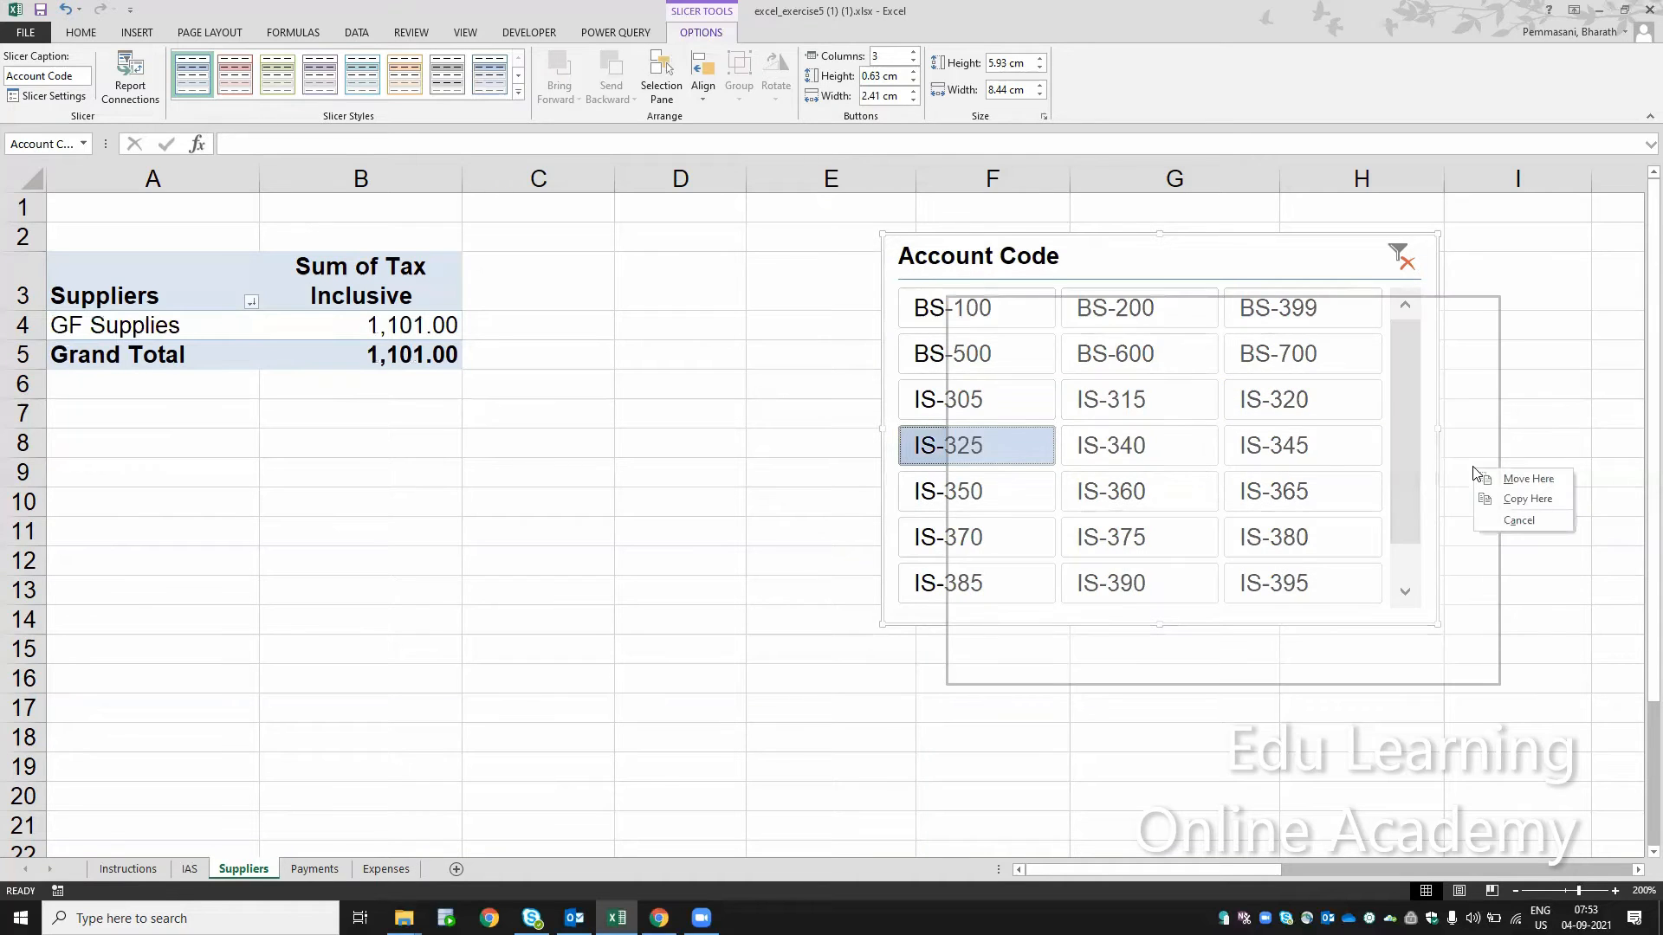
click(1528, 479)
drag(1467, 440, 1469, 485)
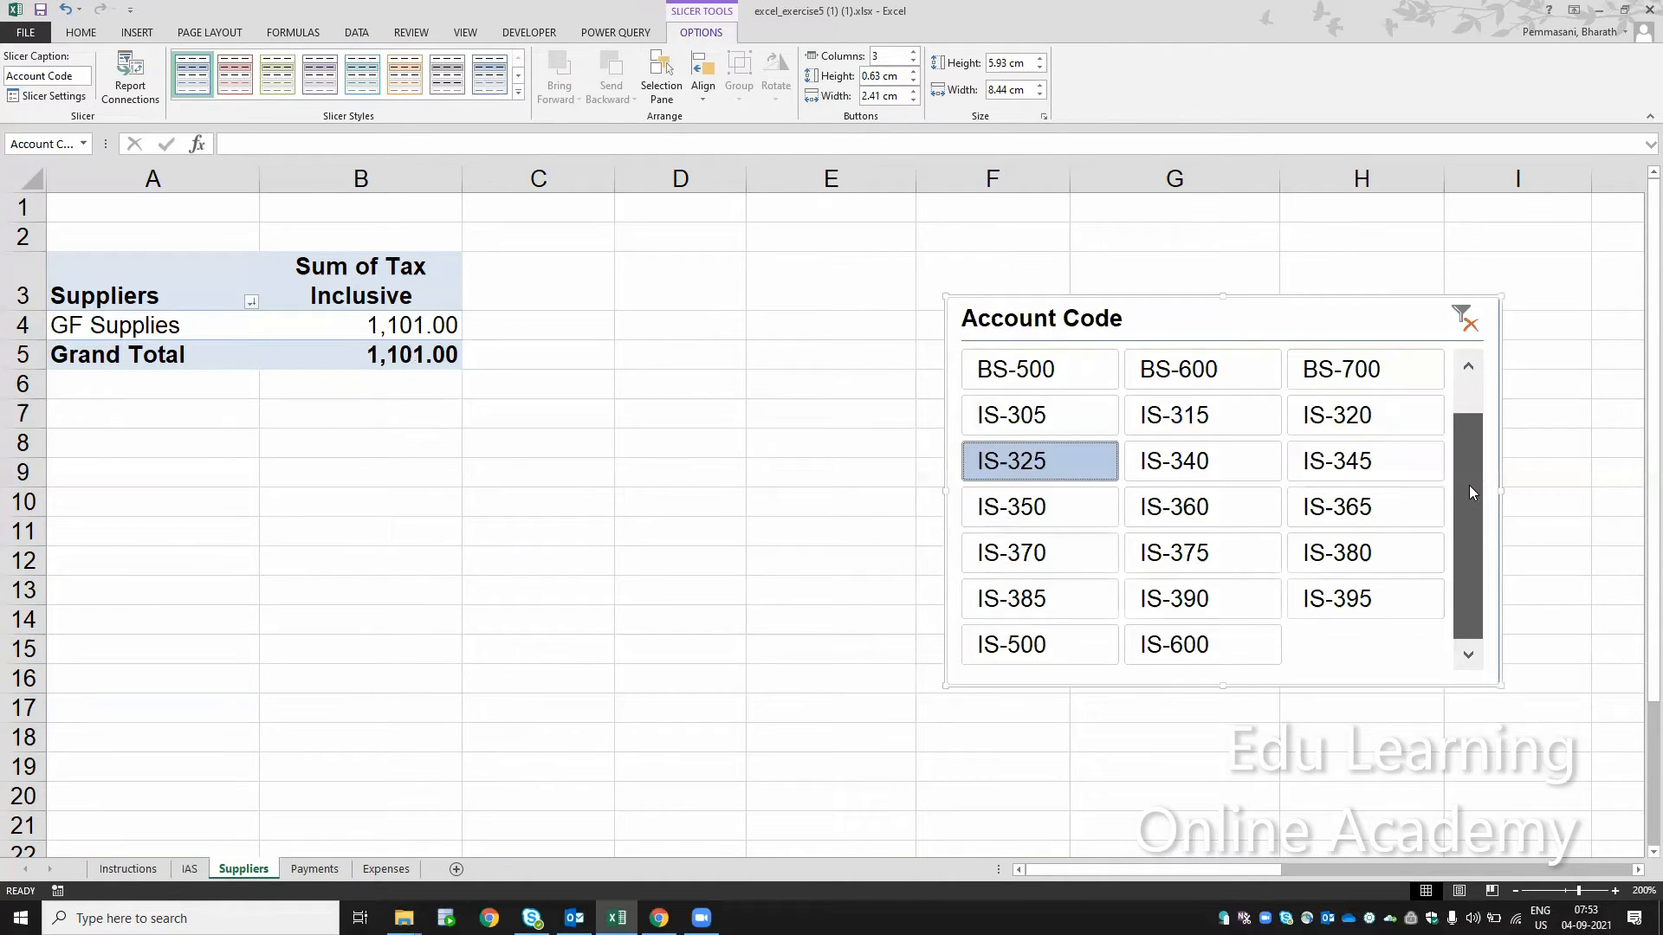
Step: Filter the pivot table to account codes IS-600 and IS-315 in turn, and clear the slicer filter
click(1241, 636)
key(Up)
key(Up)
key(Up)
key(Up)
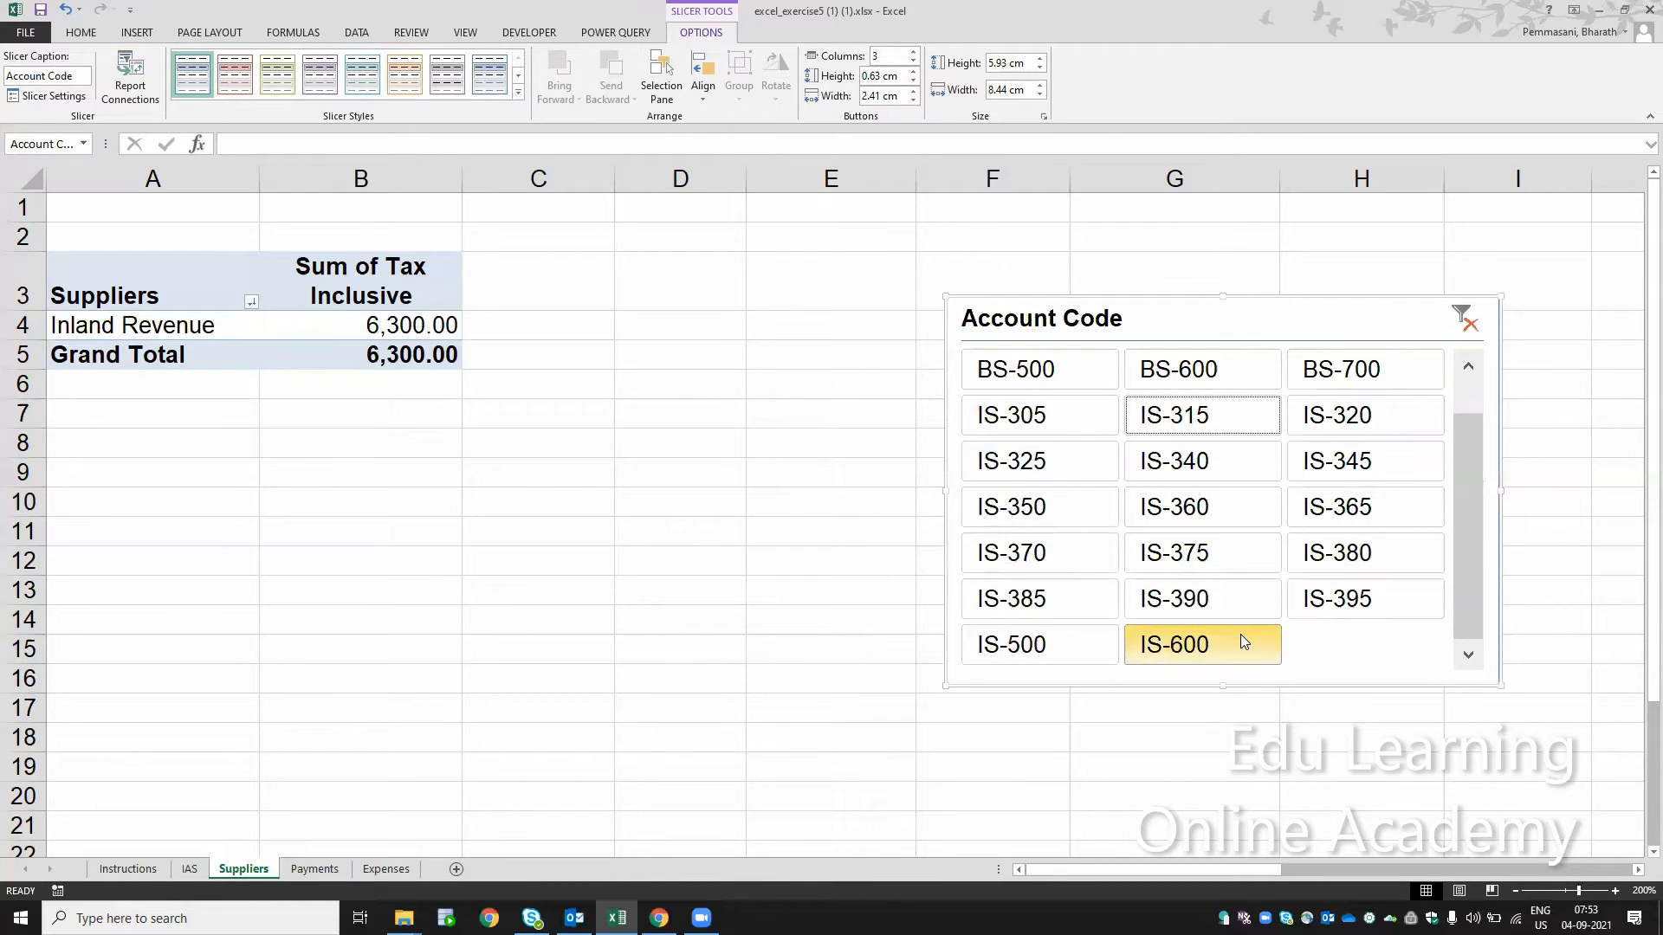
key(space)
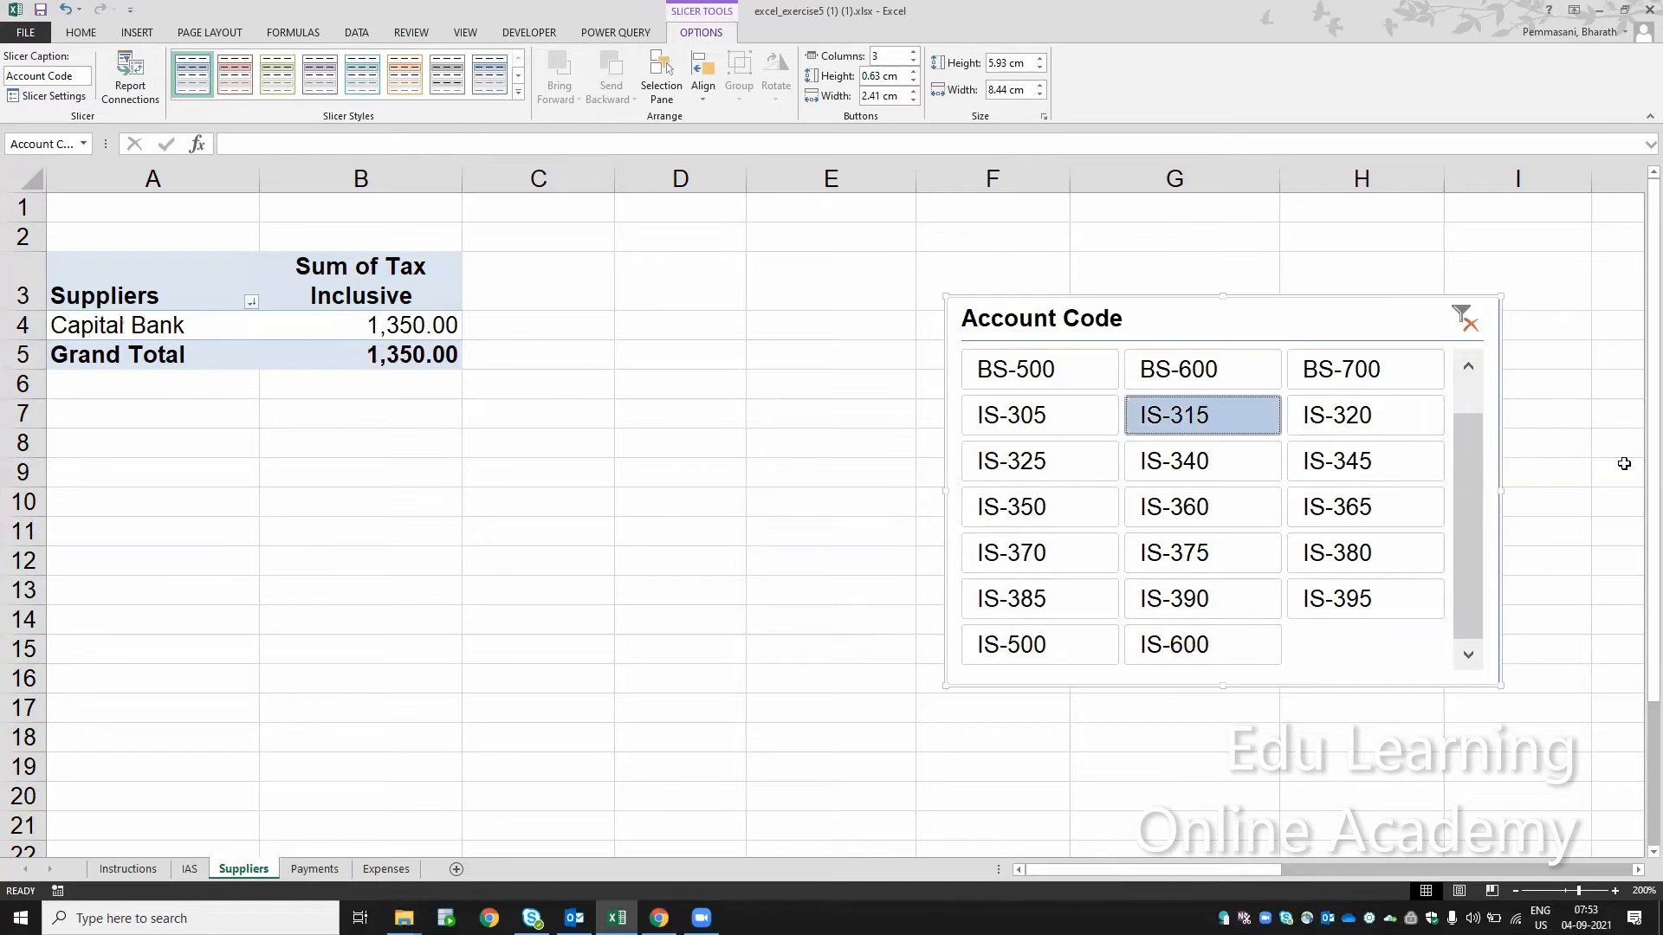
click(1467, 336)
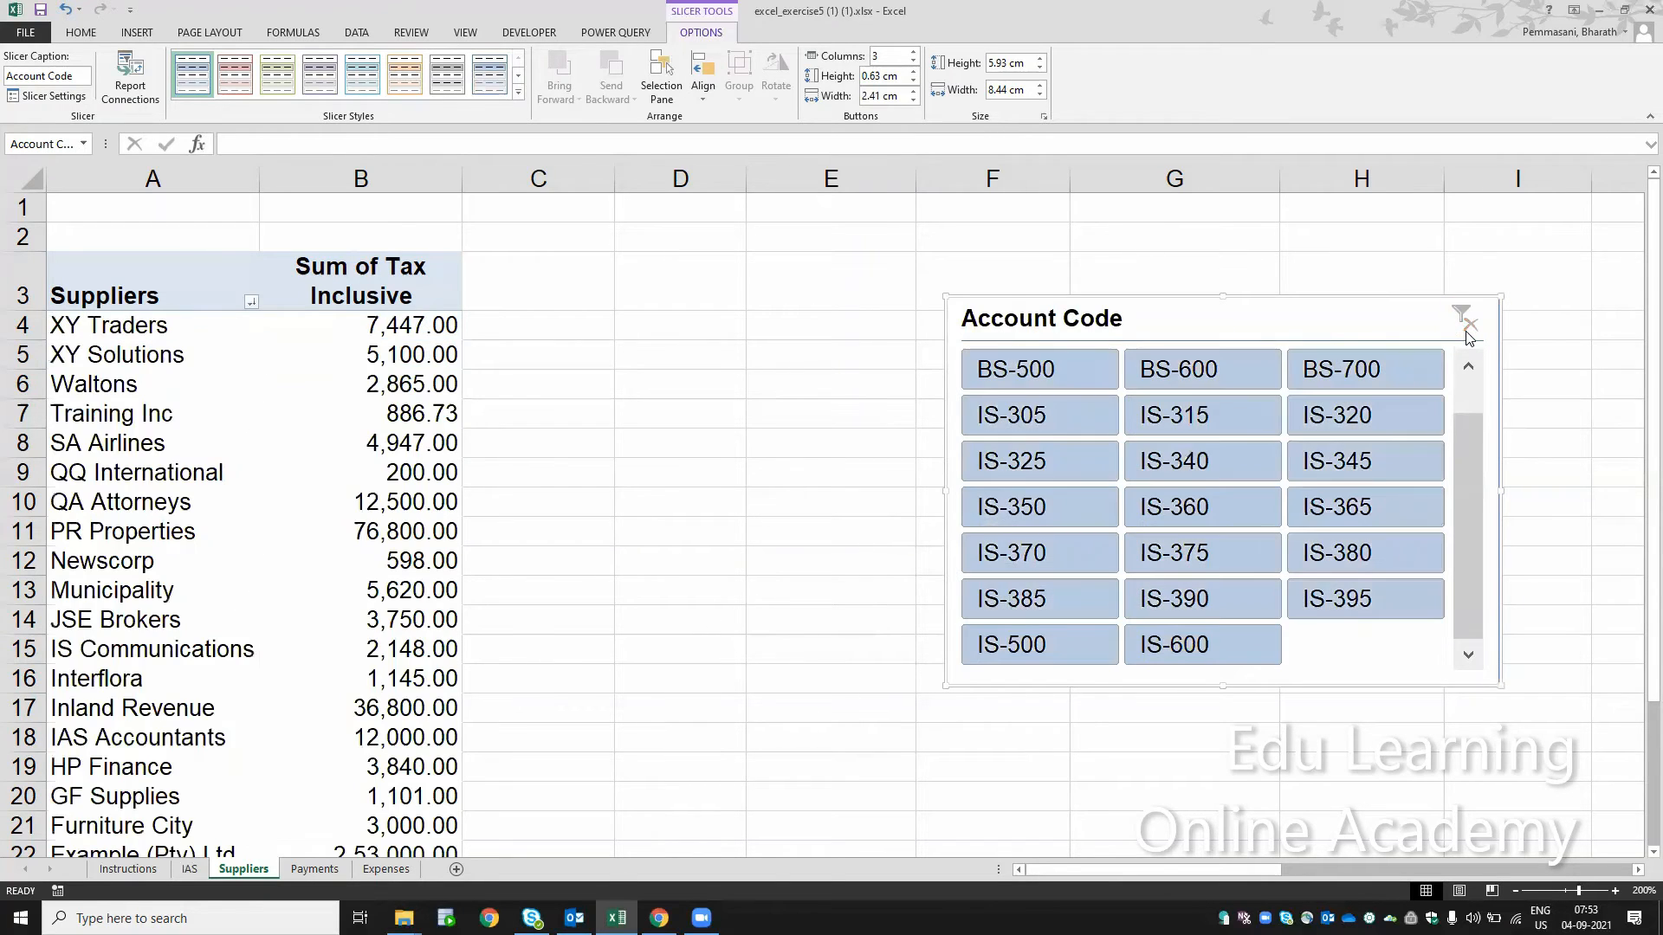
Step: Review the slicer layout requirements in step 23 on the Instructions sheet
click(434, 325)
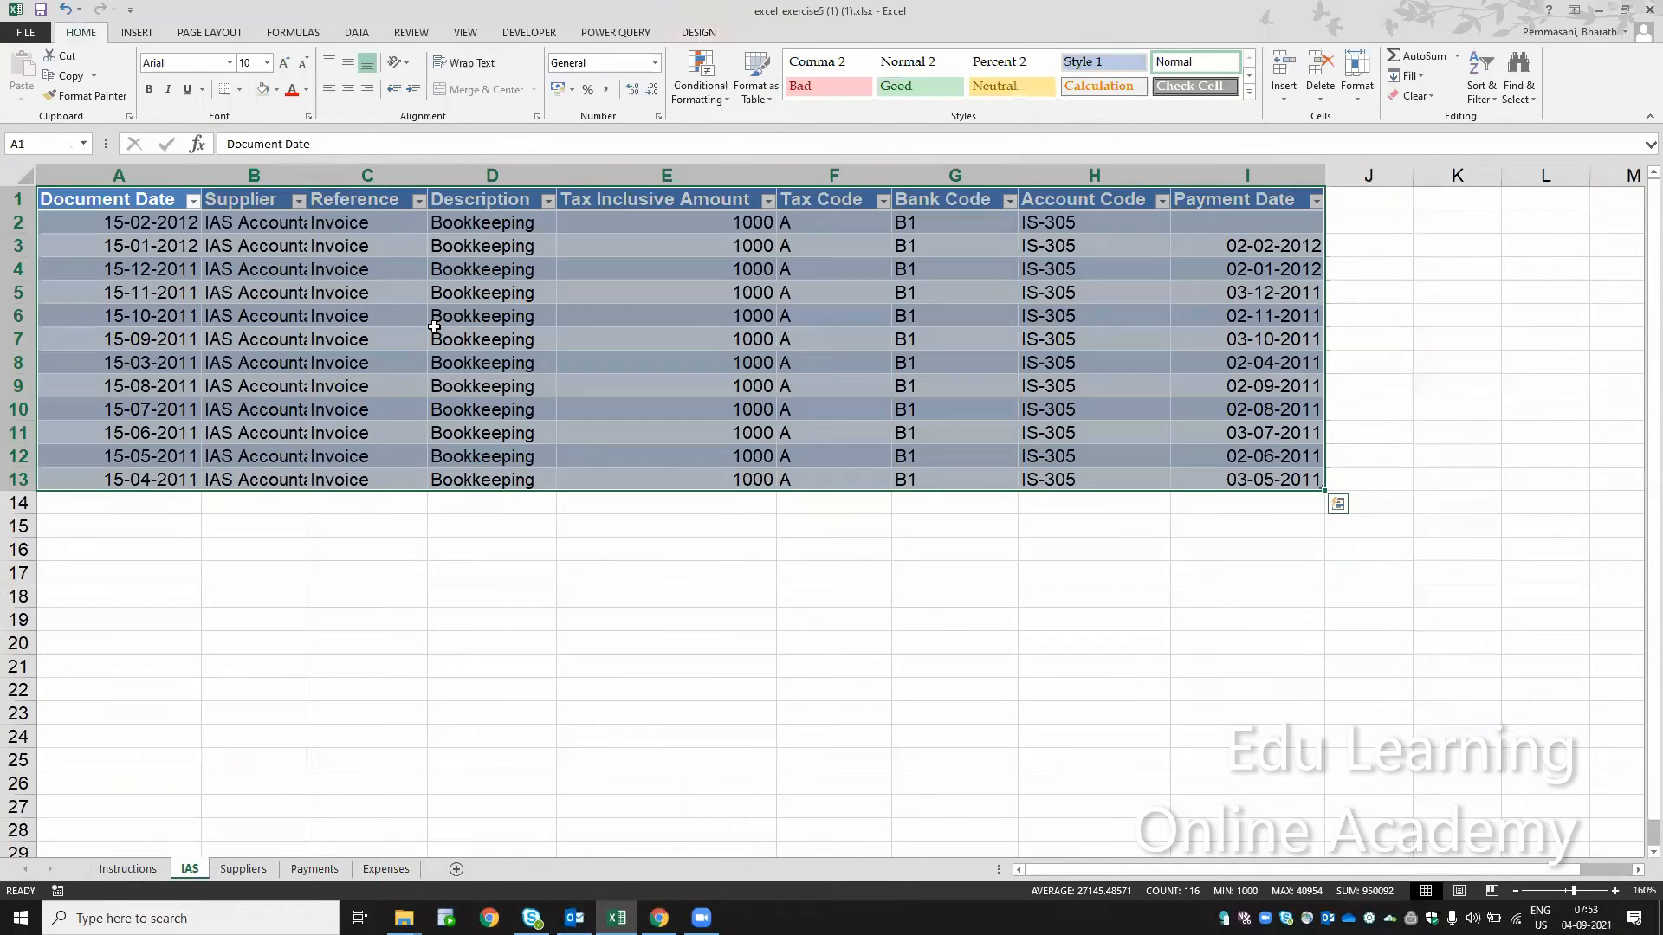
key(ctrl+Page_Up)
key(ctrl+Page_Up)
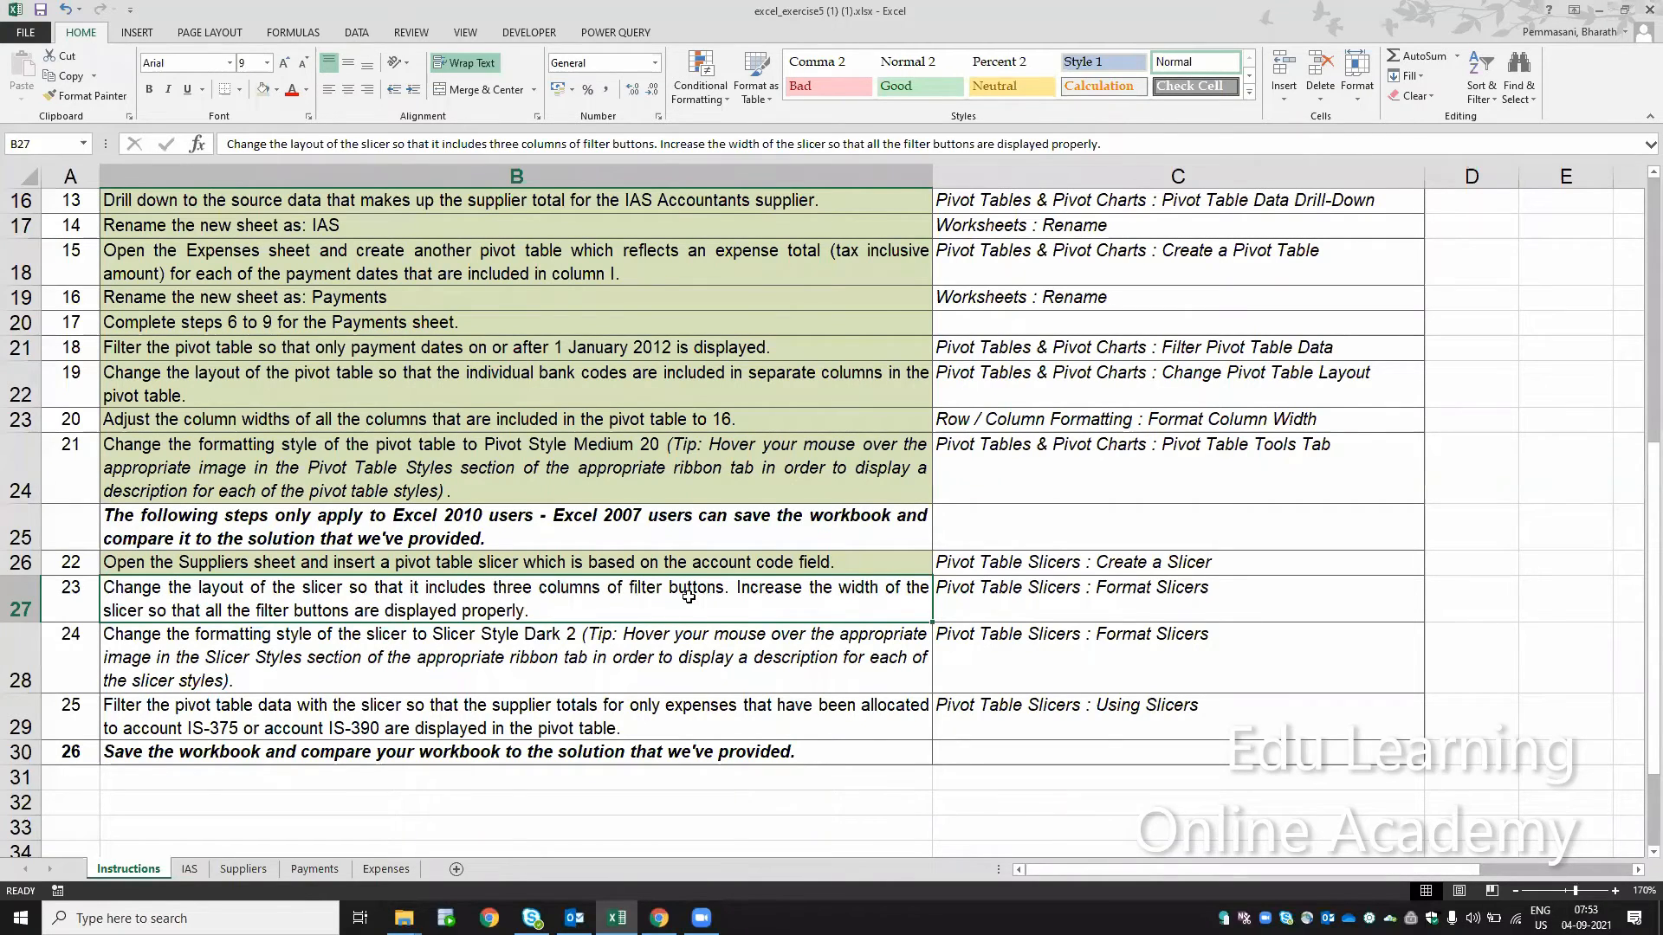
Step: Filter the Suppliers pivot table to account code IS-325, switch to IS-340, and remove the slicer filter
click(245, 870)
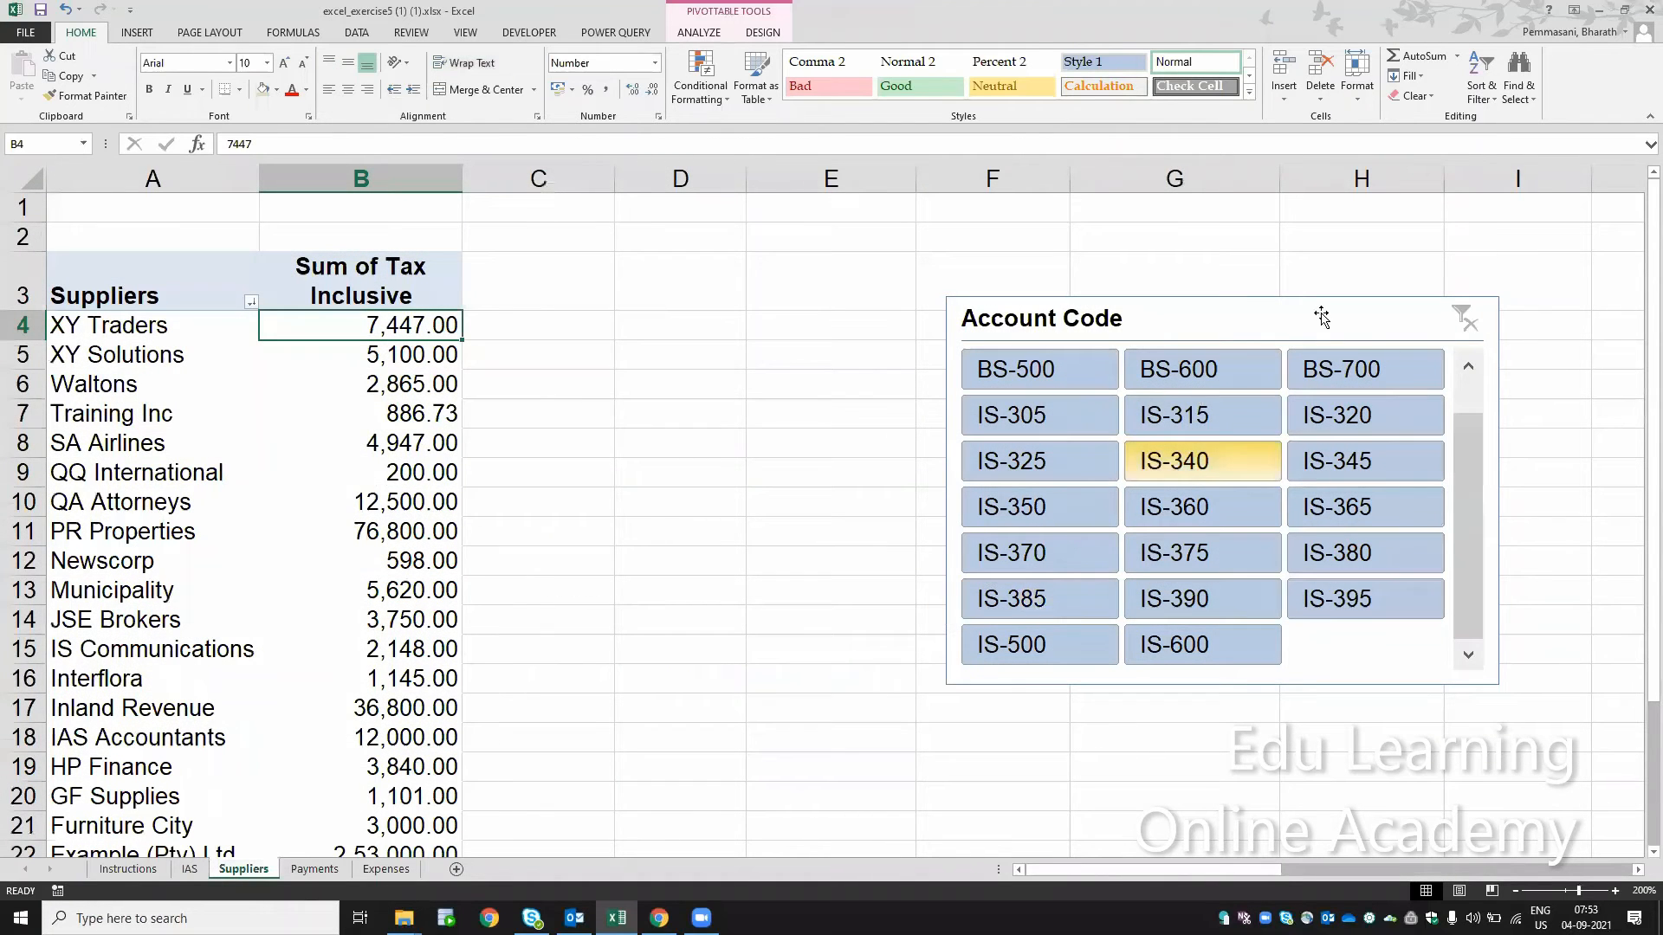
click(1055, 461)
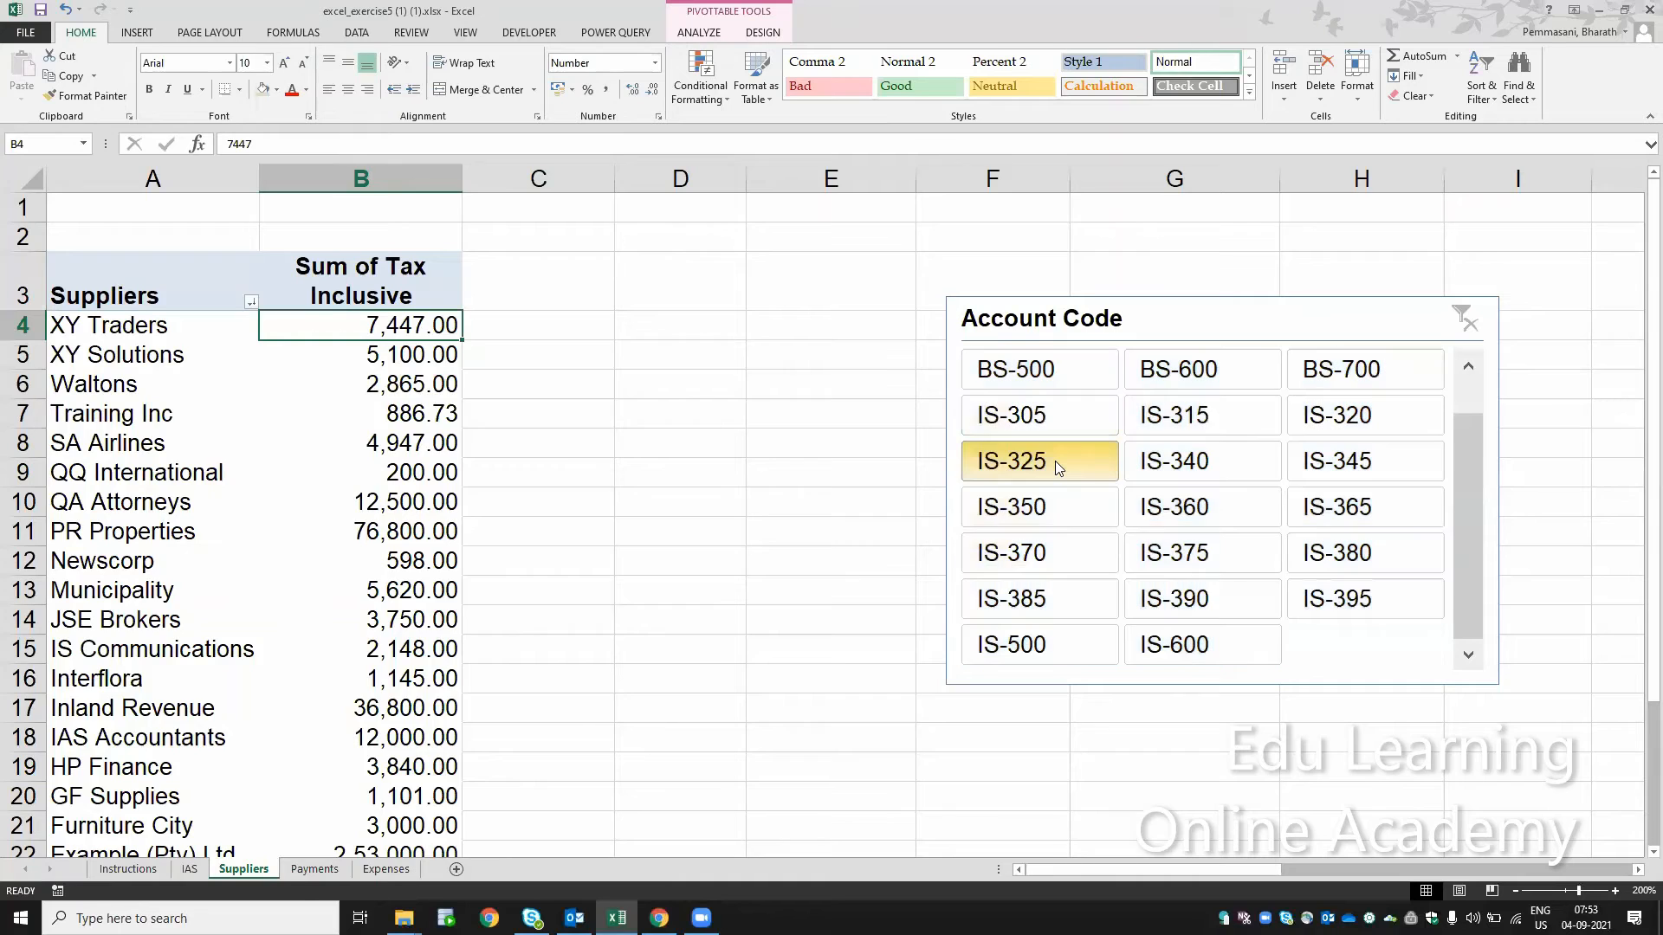
click(1206, 468)
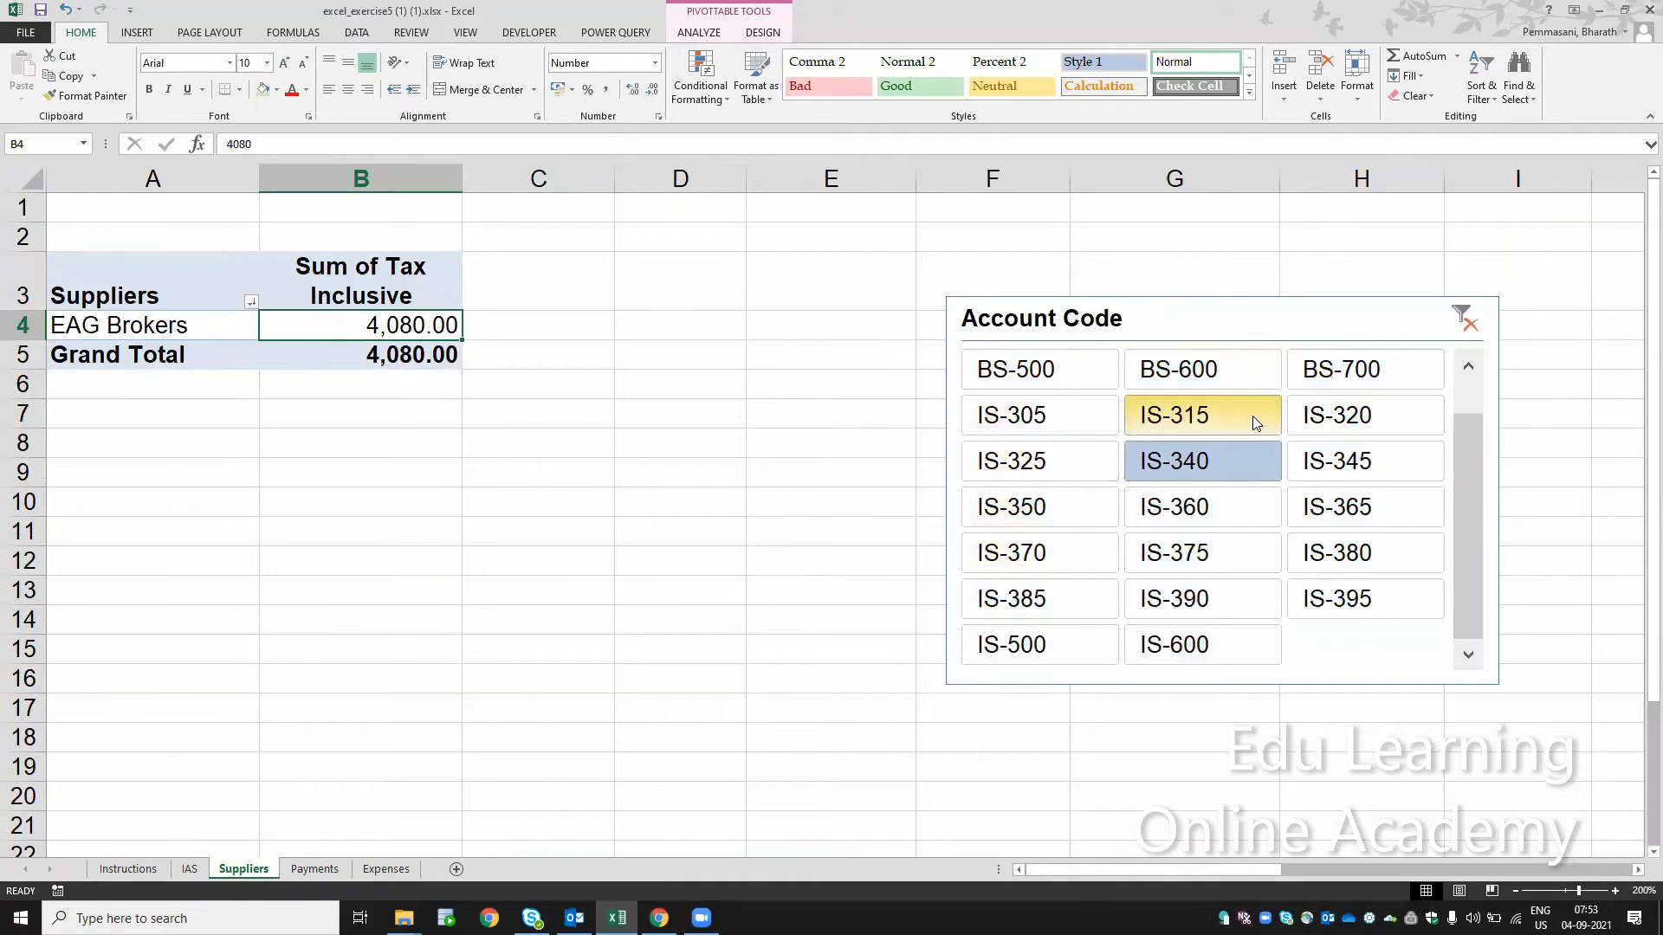
click(1463, 325)
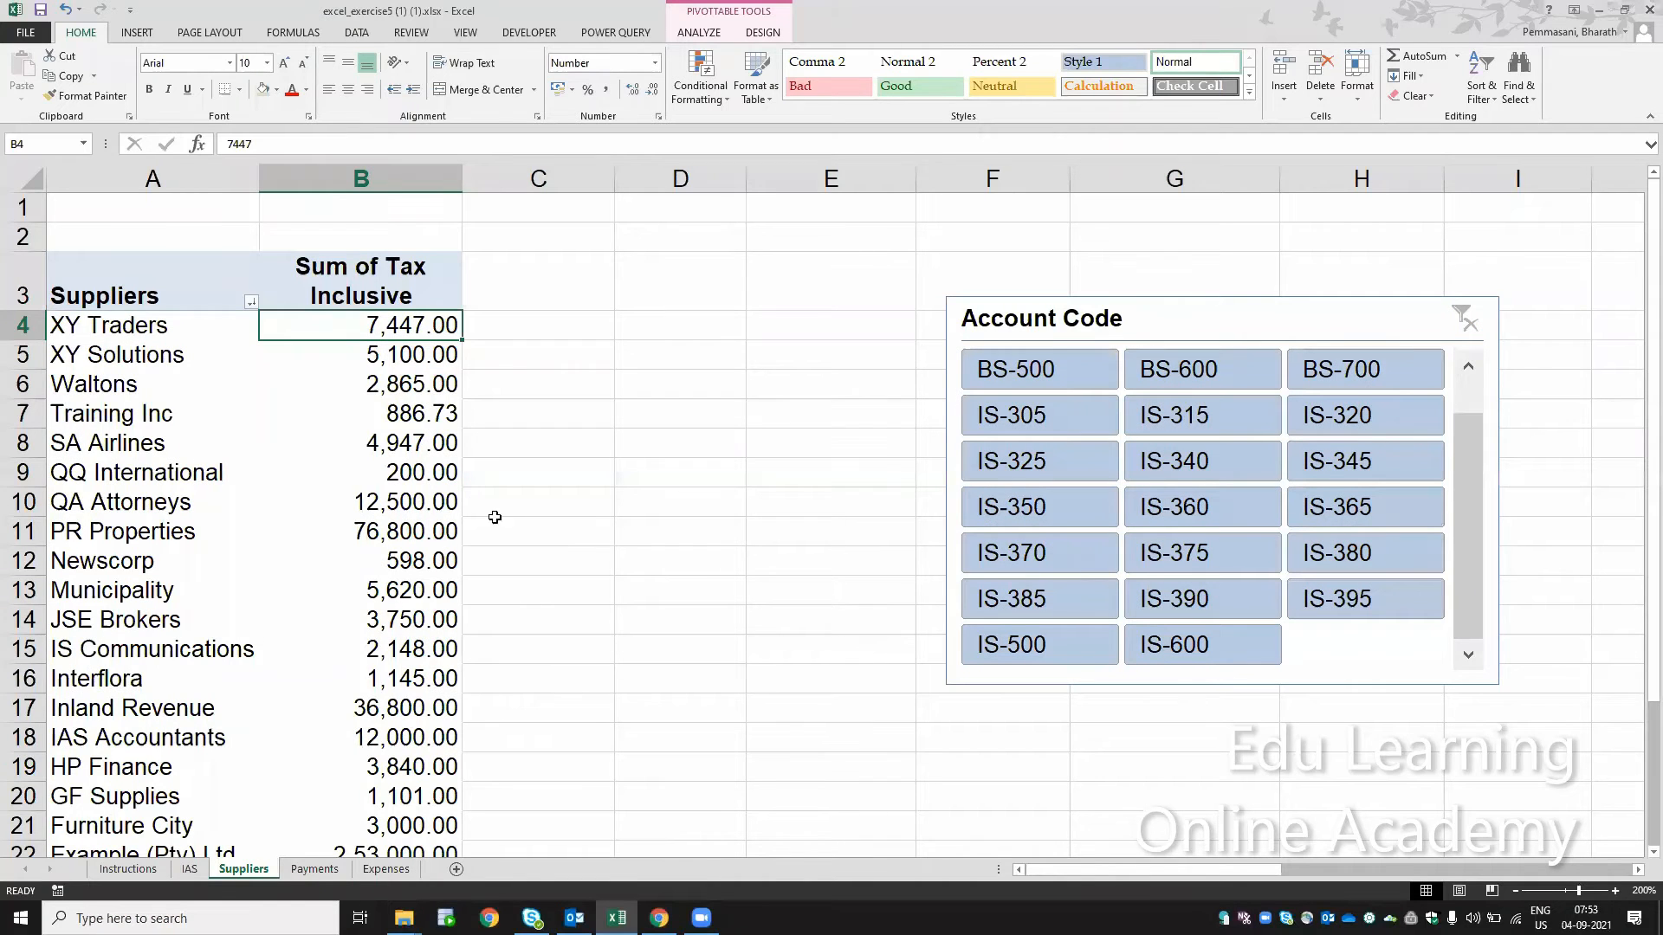
Step: Fill the cell of instruction step 23 green on the Instructions sheet and select step 24
click(190, 870)
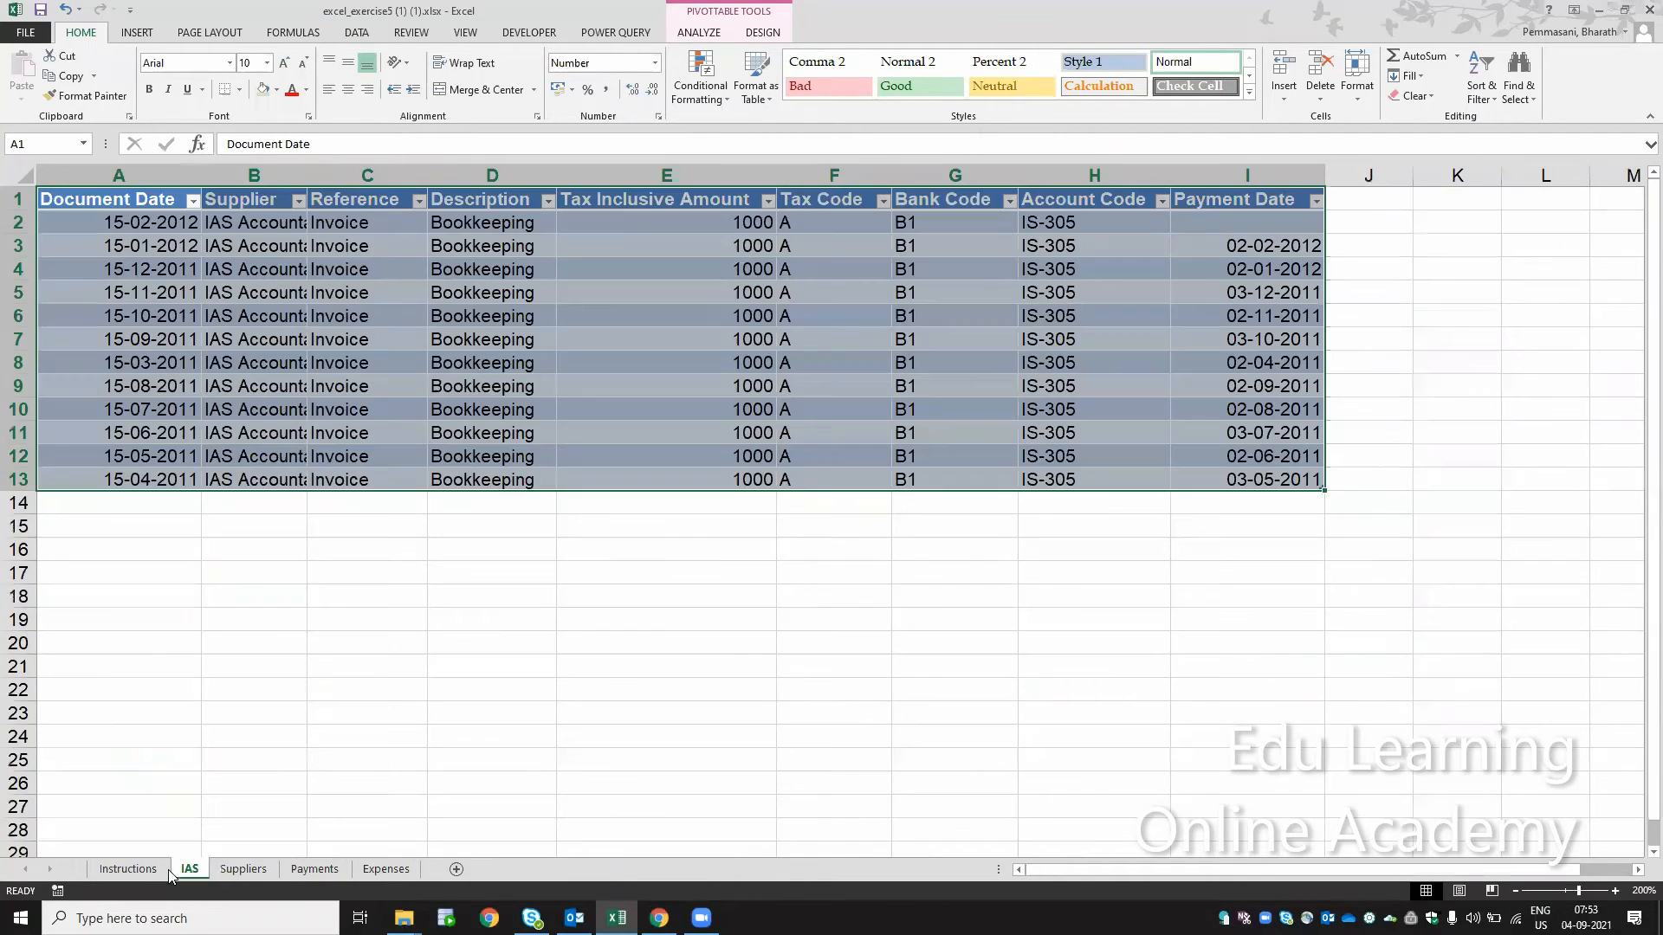
click(151, 871)
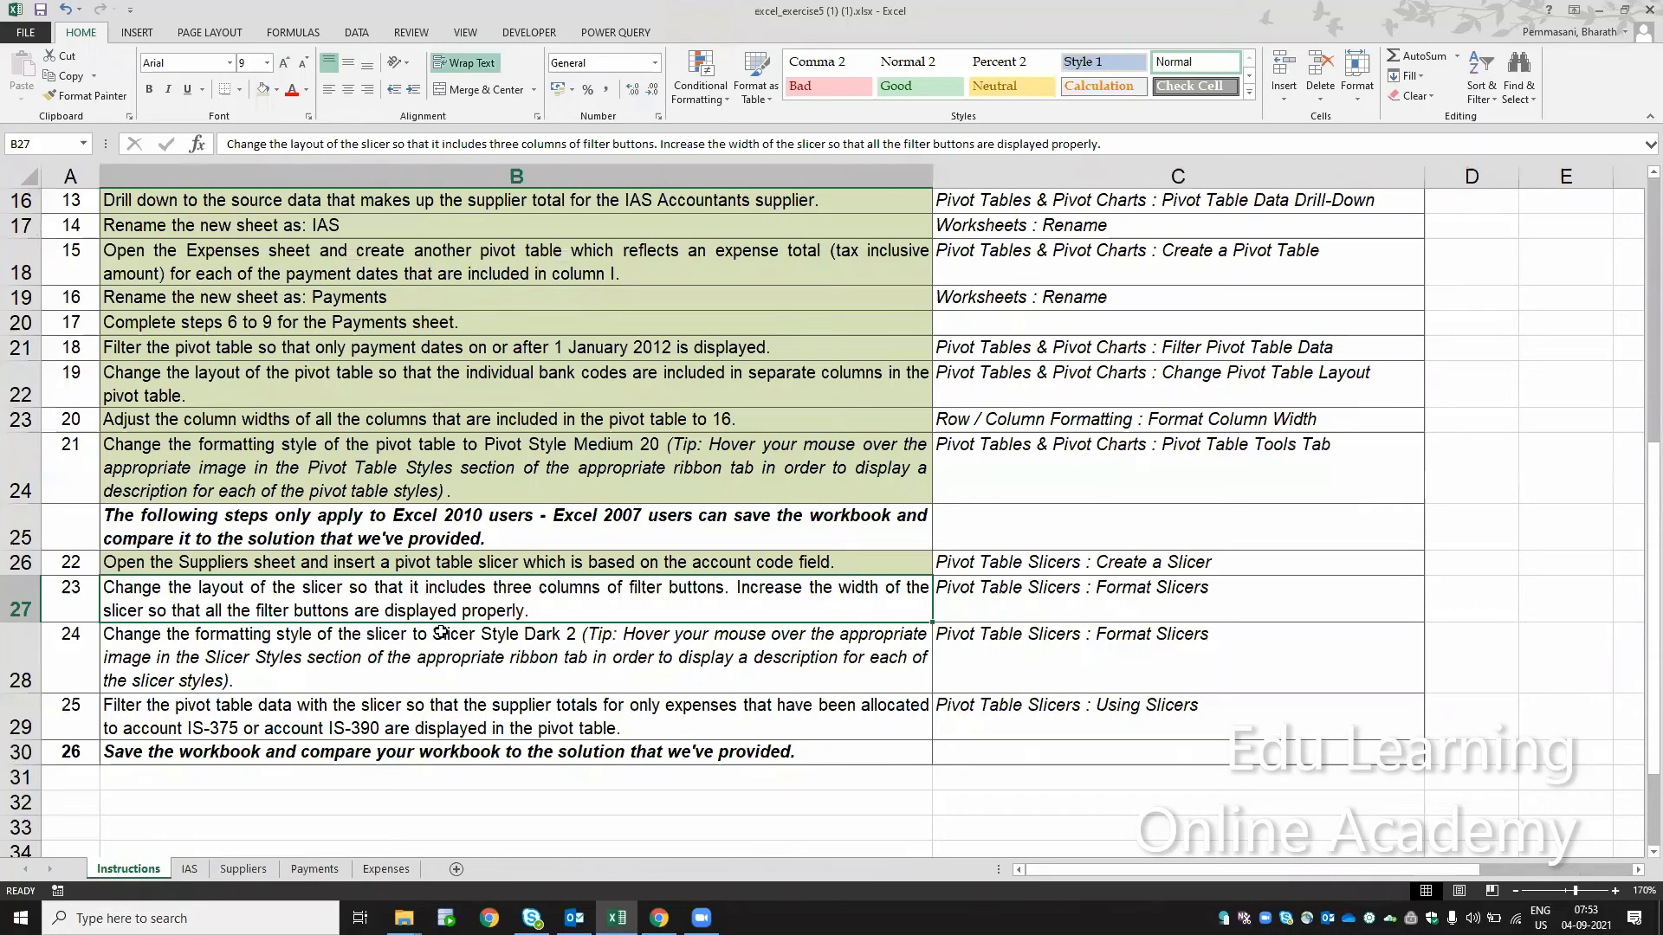
click(264, 89)
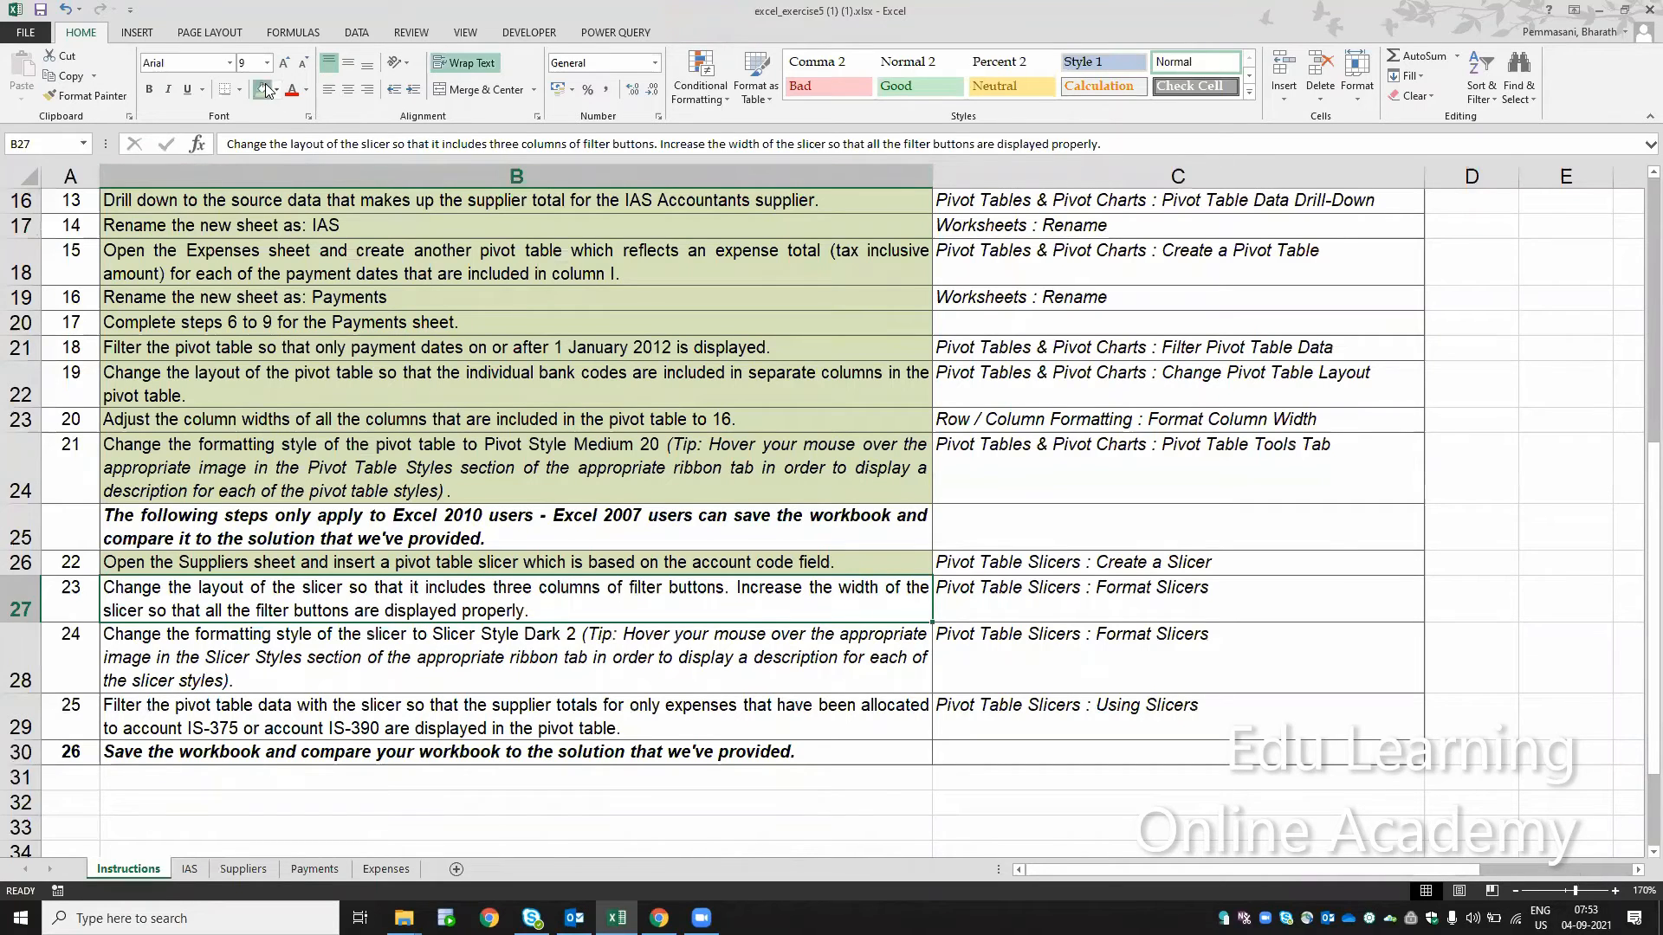
click(406, 651)
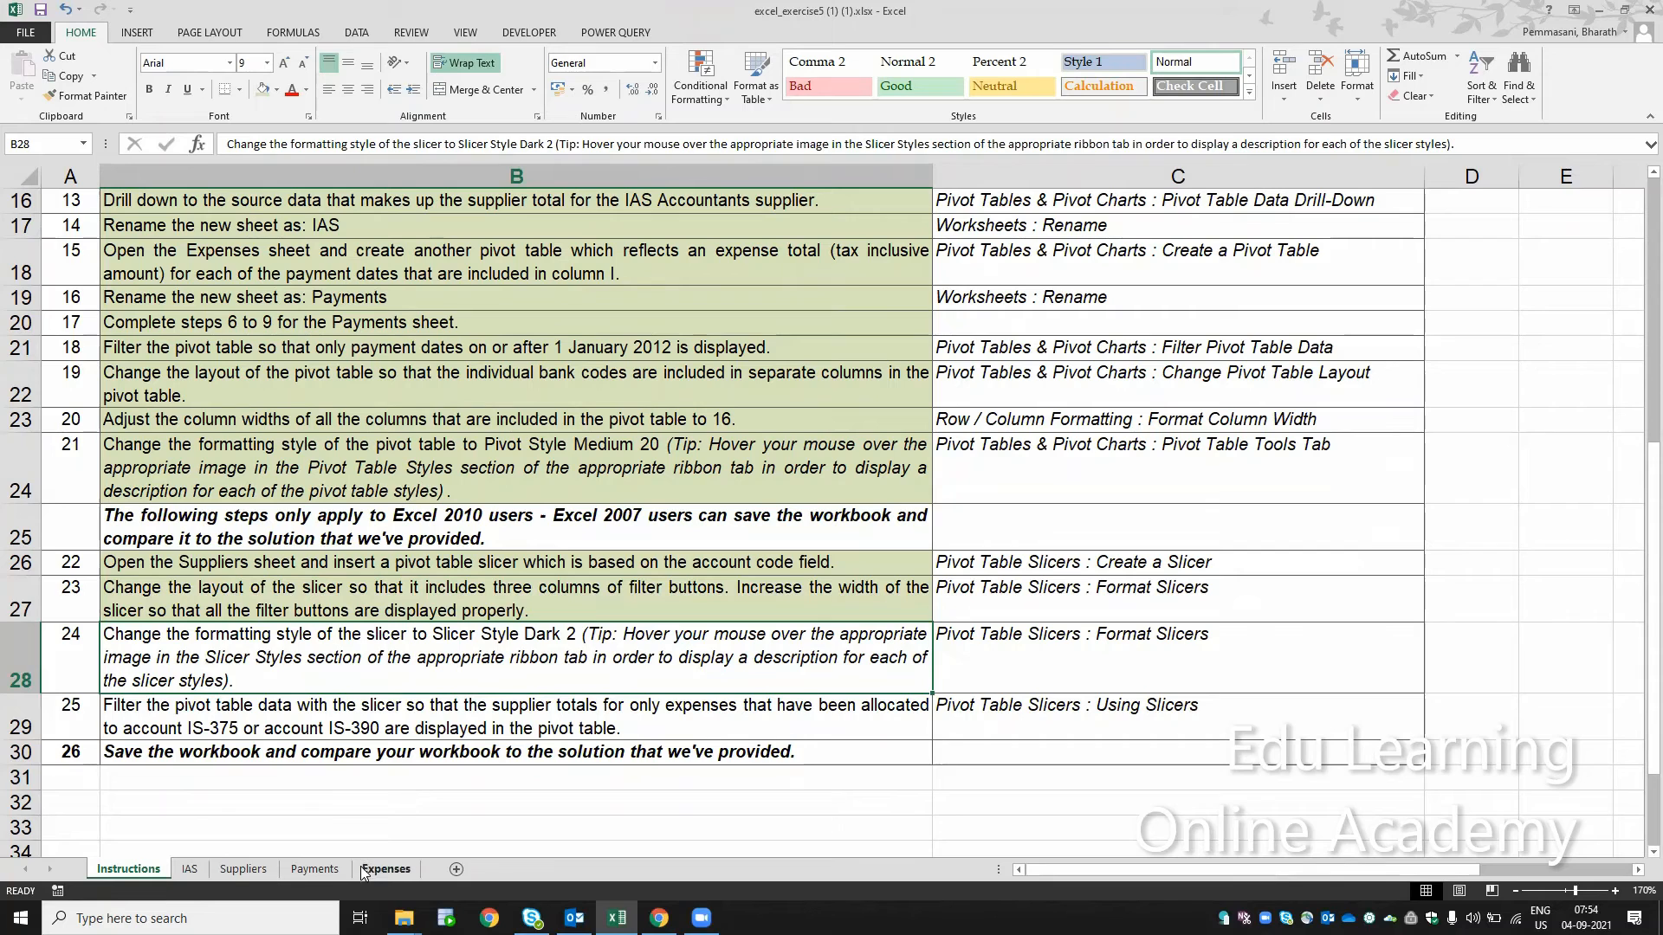
Step: Try Slicer Style Light 2 on the account code slicer on the Suppliers sheet, and apply Slicer Style Dark 2 instead
click(275, 872)
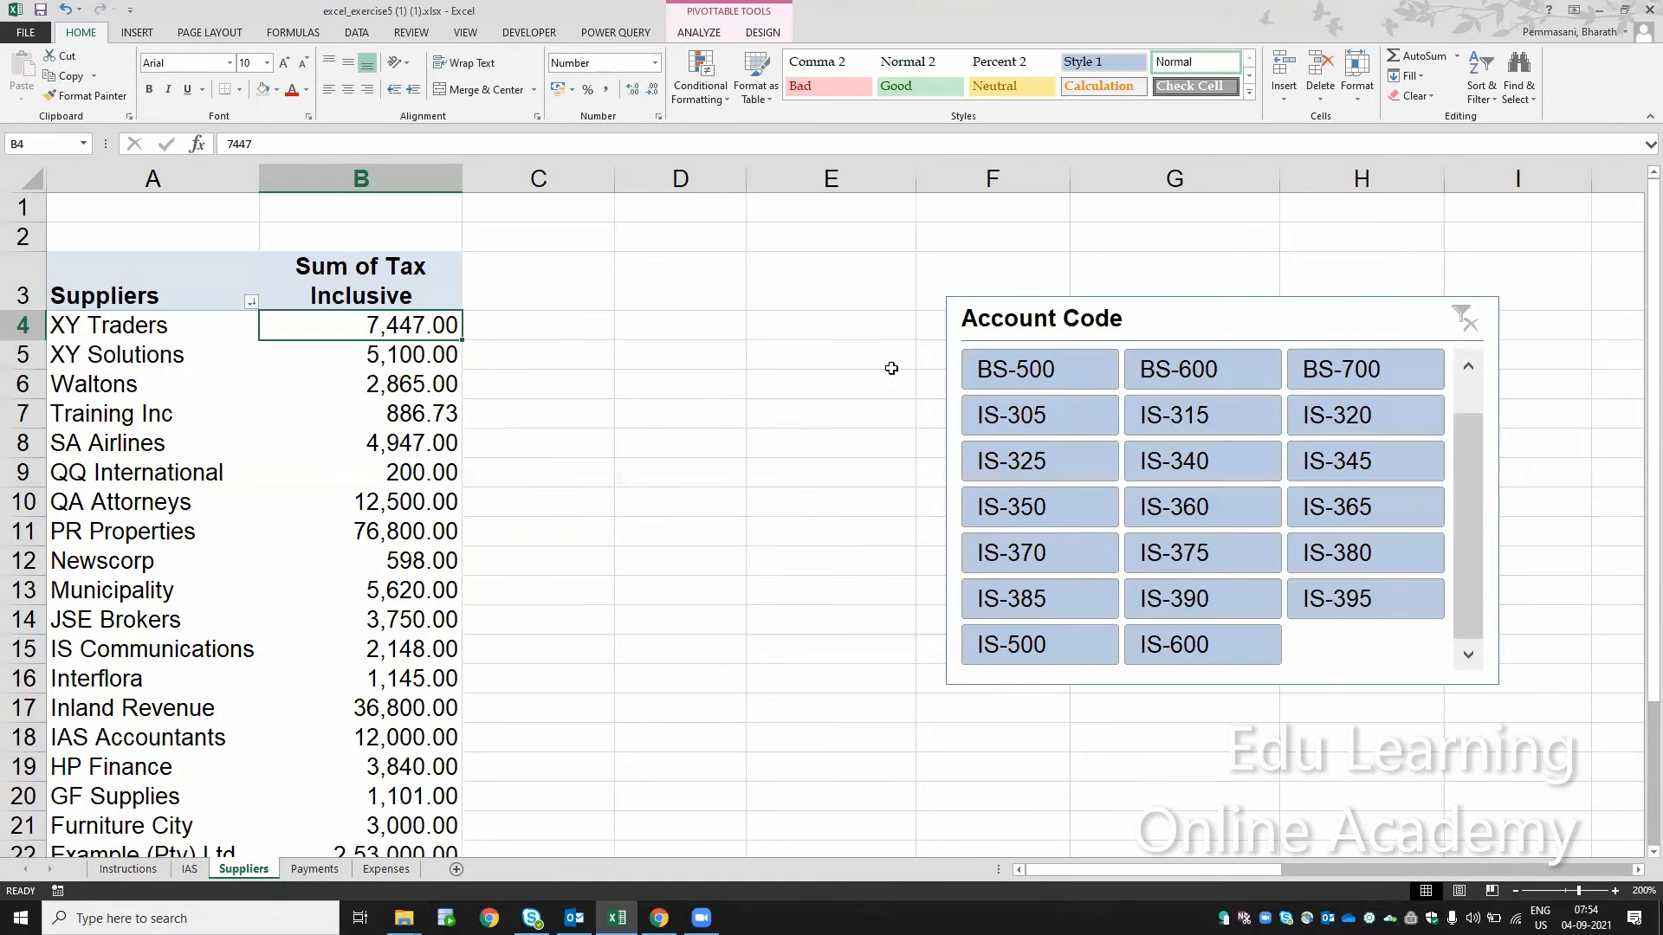
click(1188, 314)
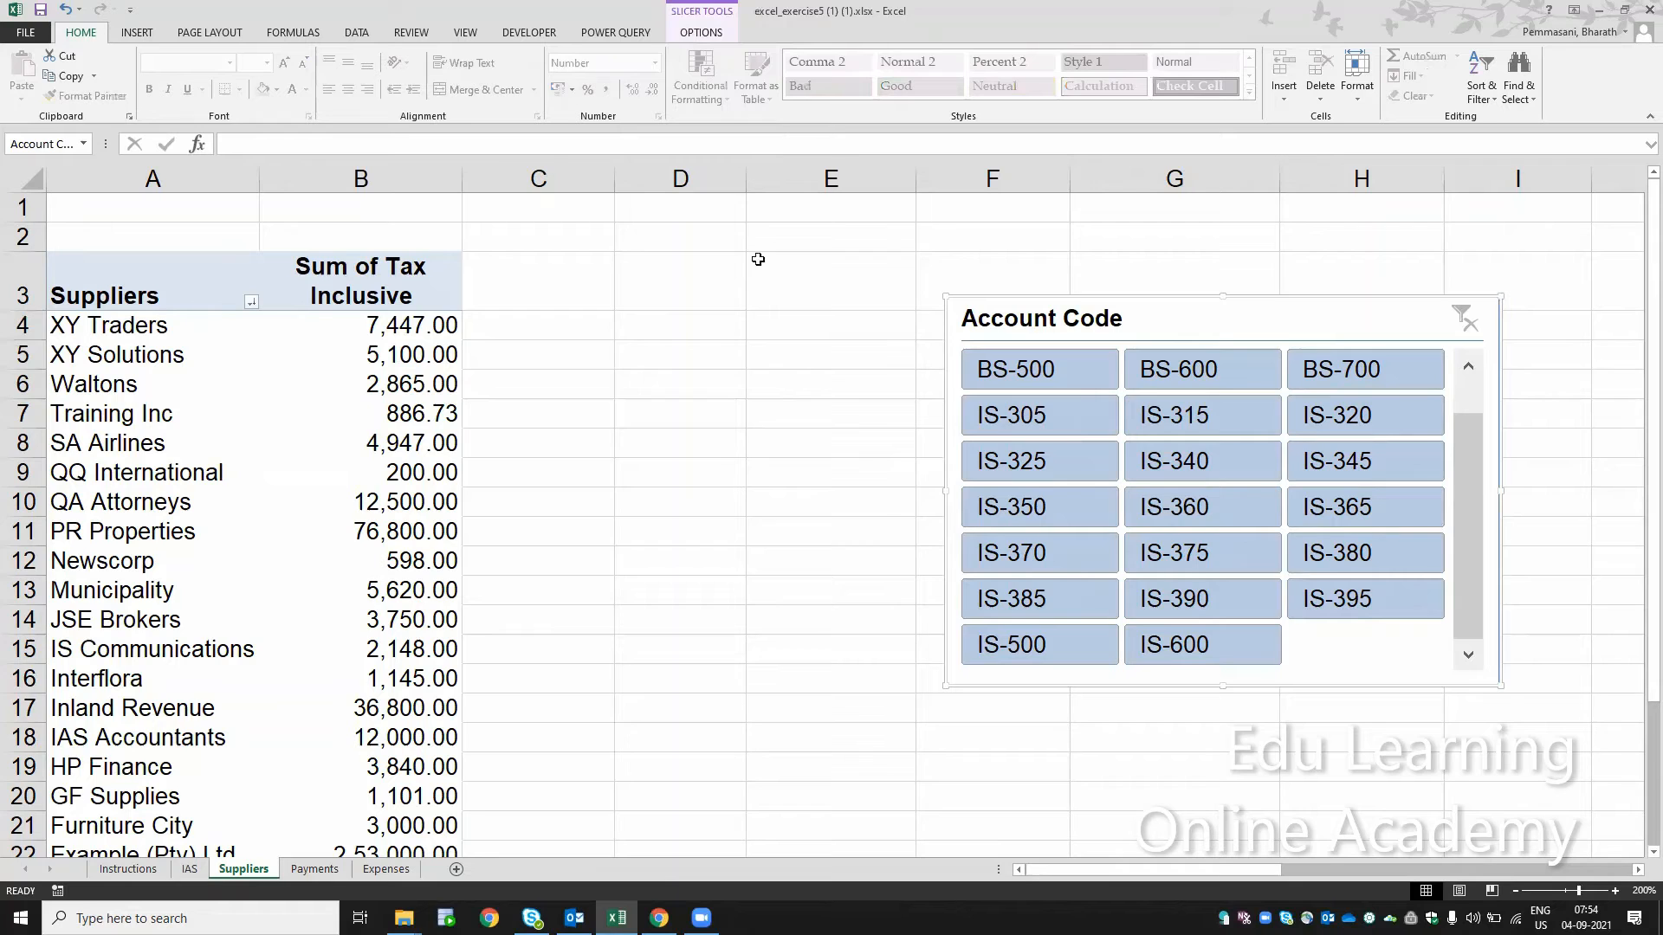
click(788, 358)
click(1063, 321)
click(698, 35)
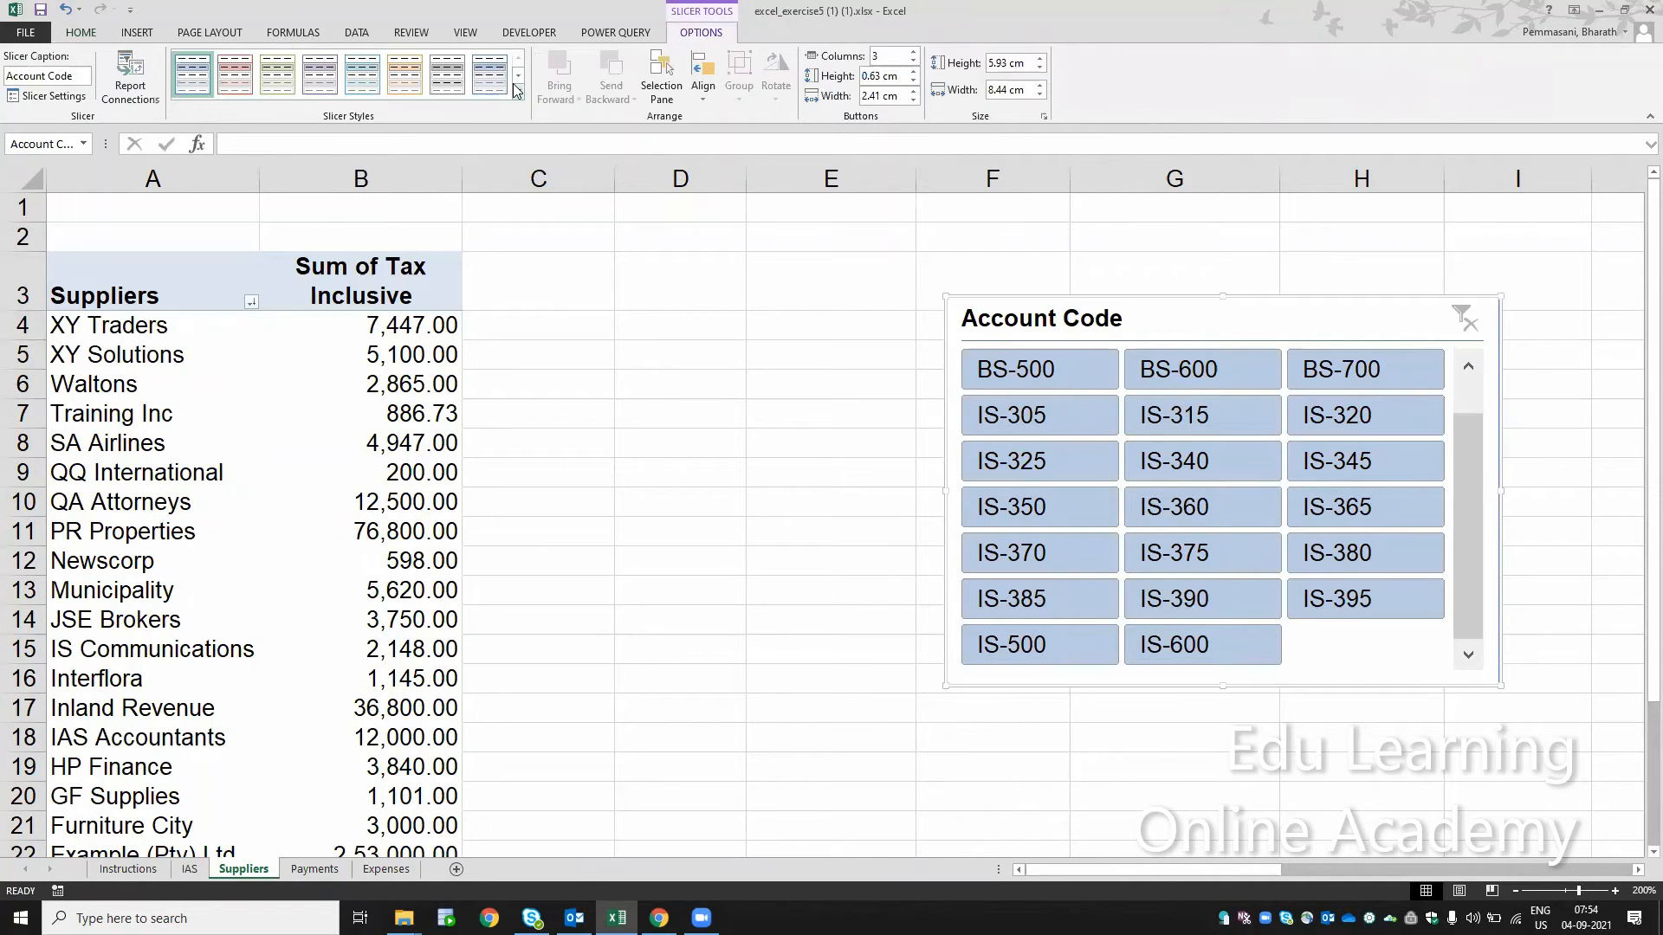
click(232, 87)
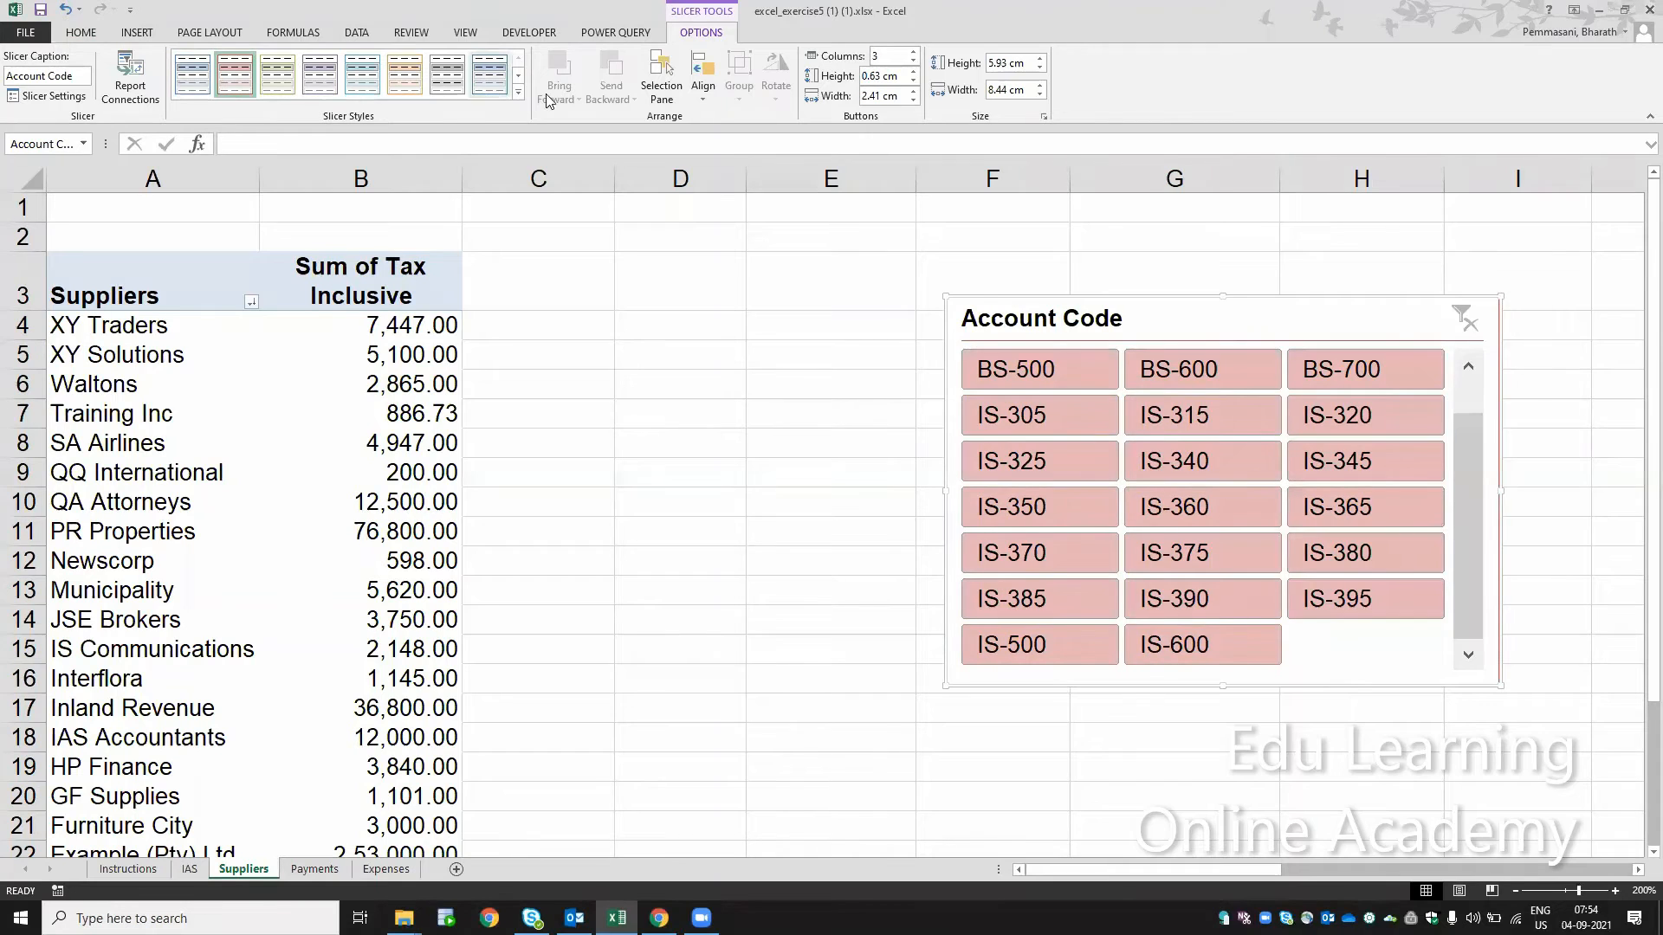
click(517, 93)
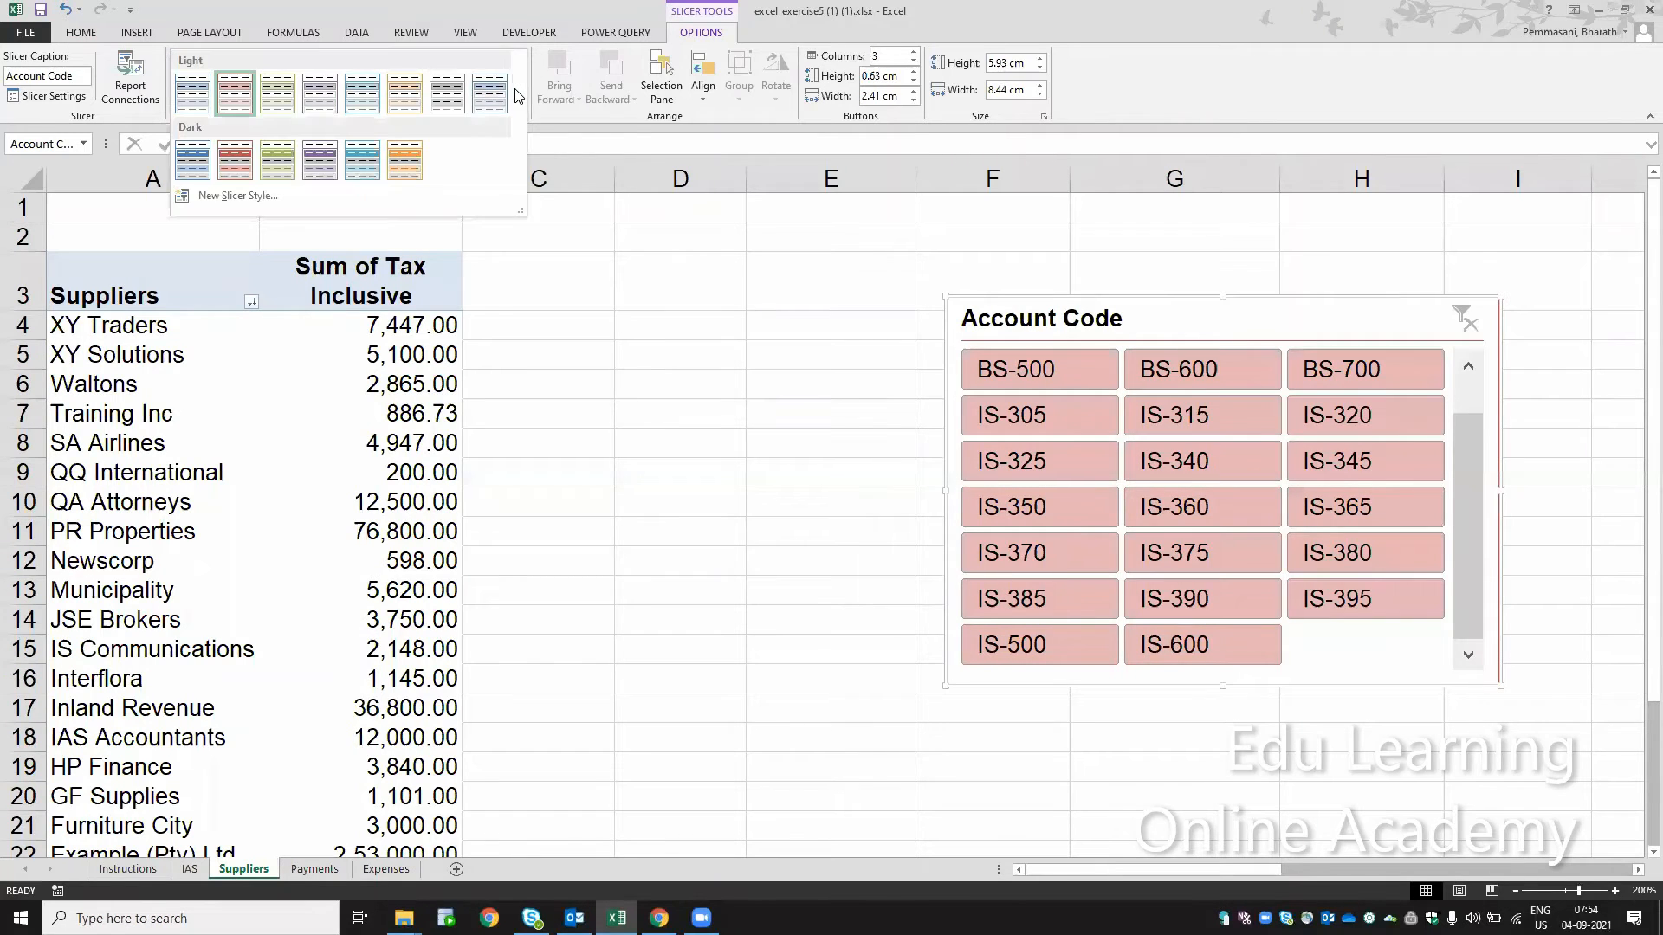
click(242, 157)
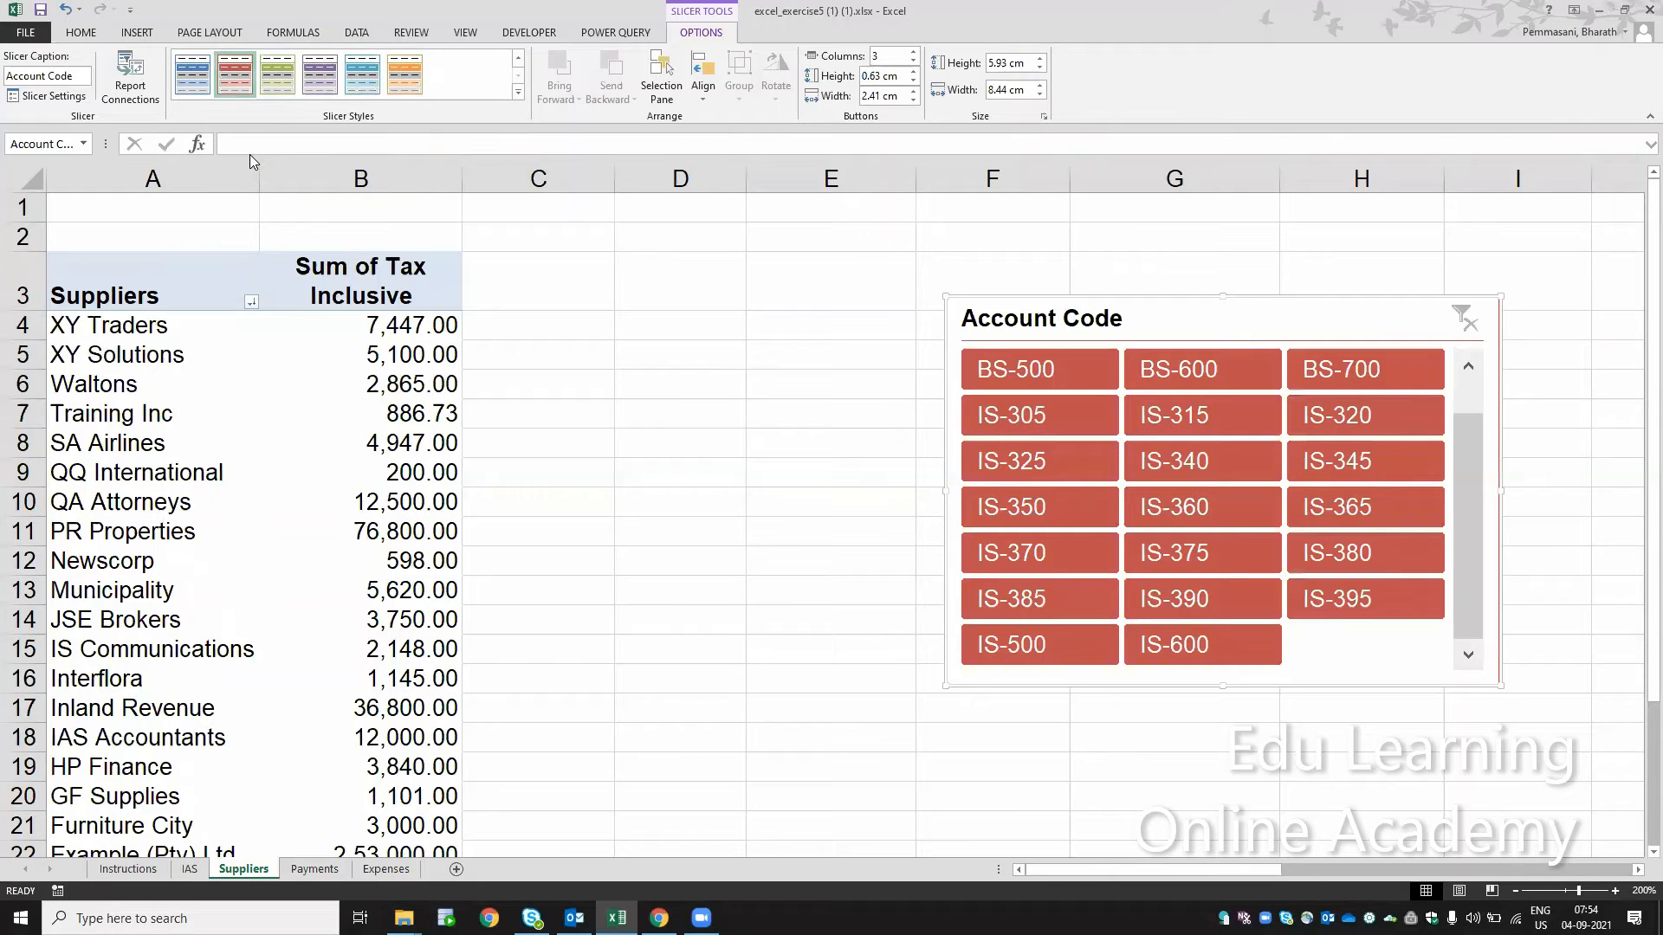
Step: Compare the slicer style with instruction step 24 and fill that step's cell green on the Instructions sheet
click(125, 877)
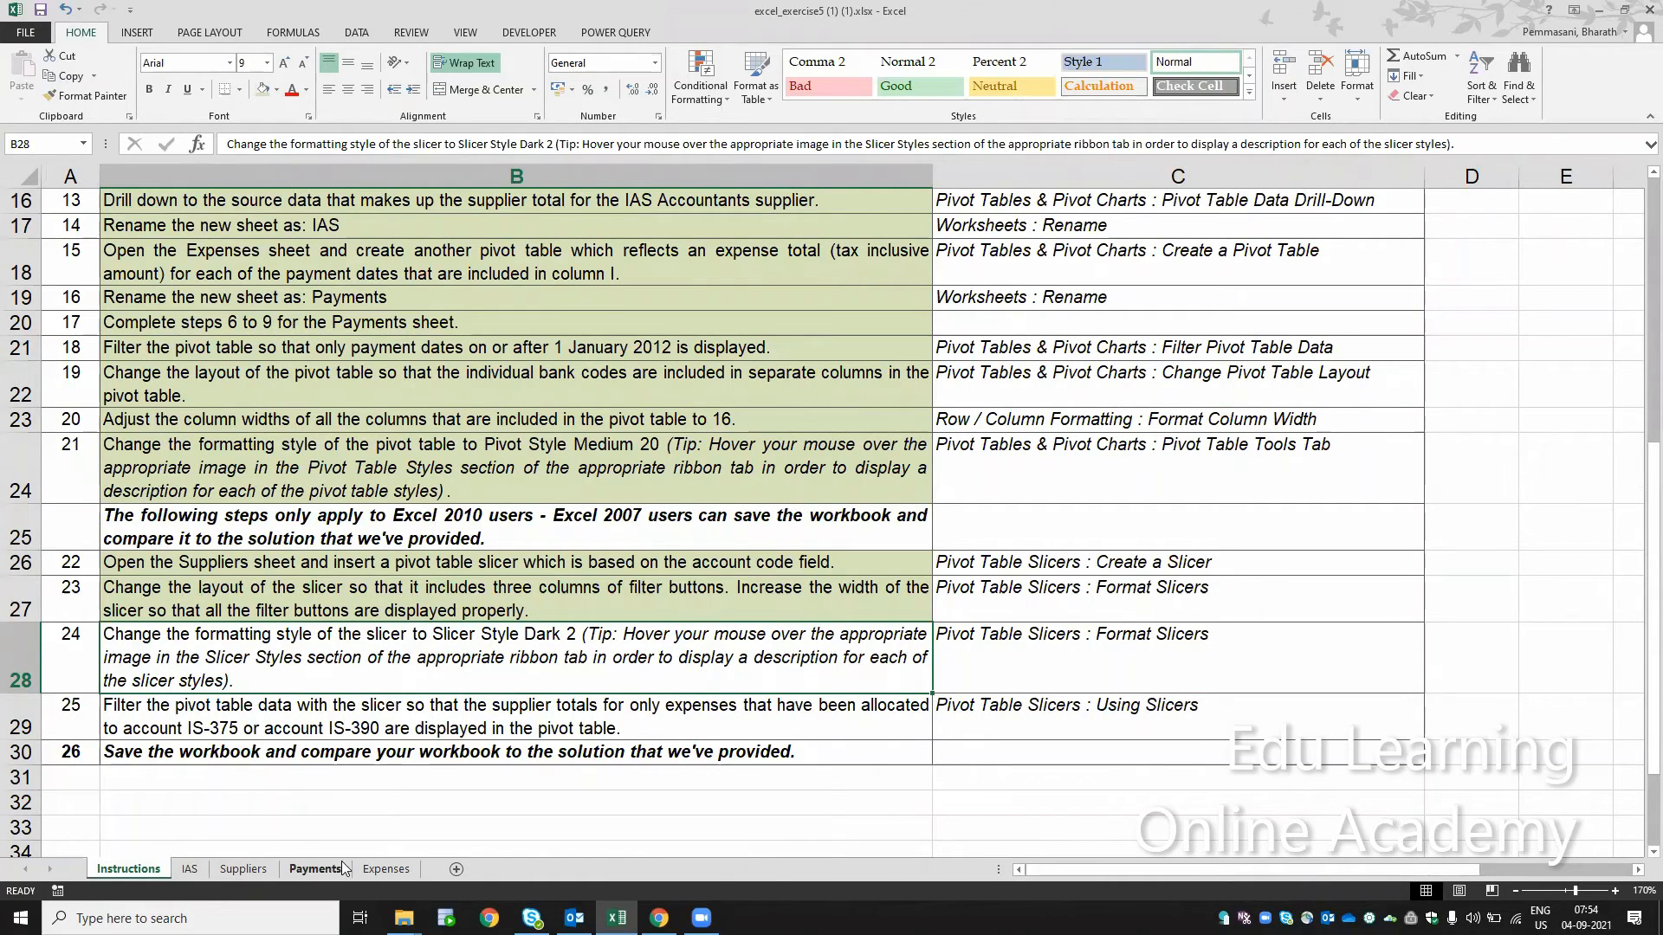
click(244, 869)
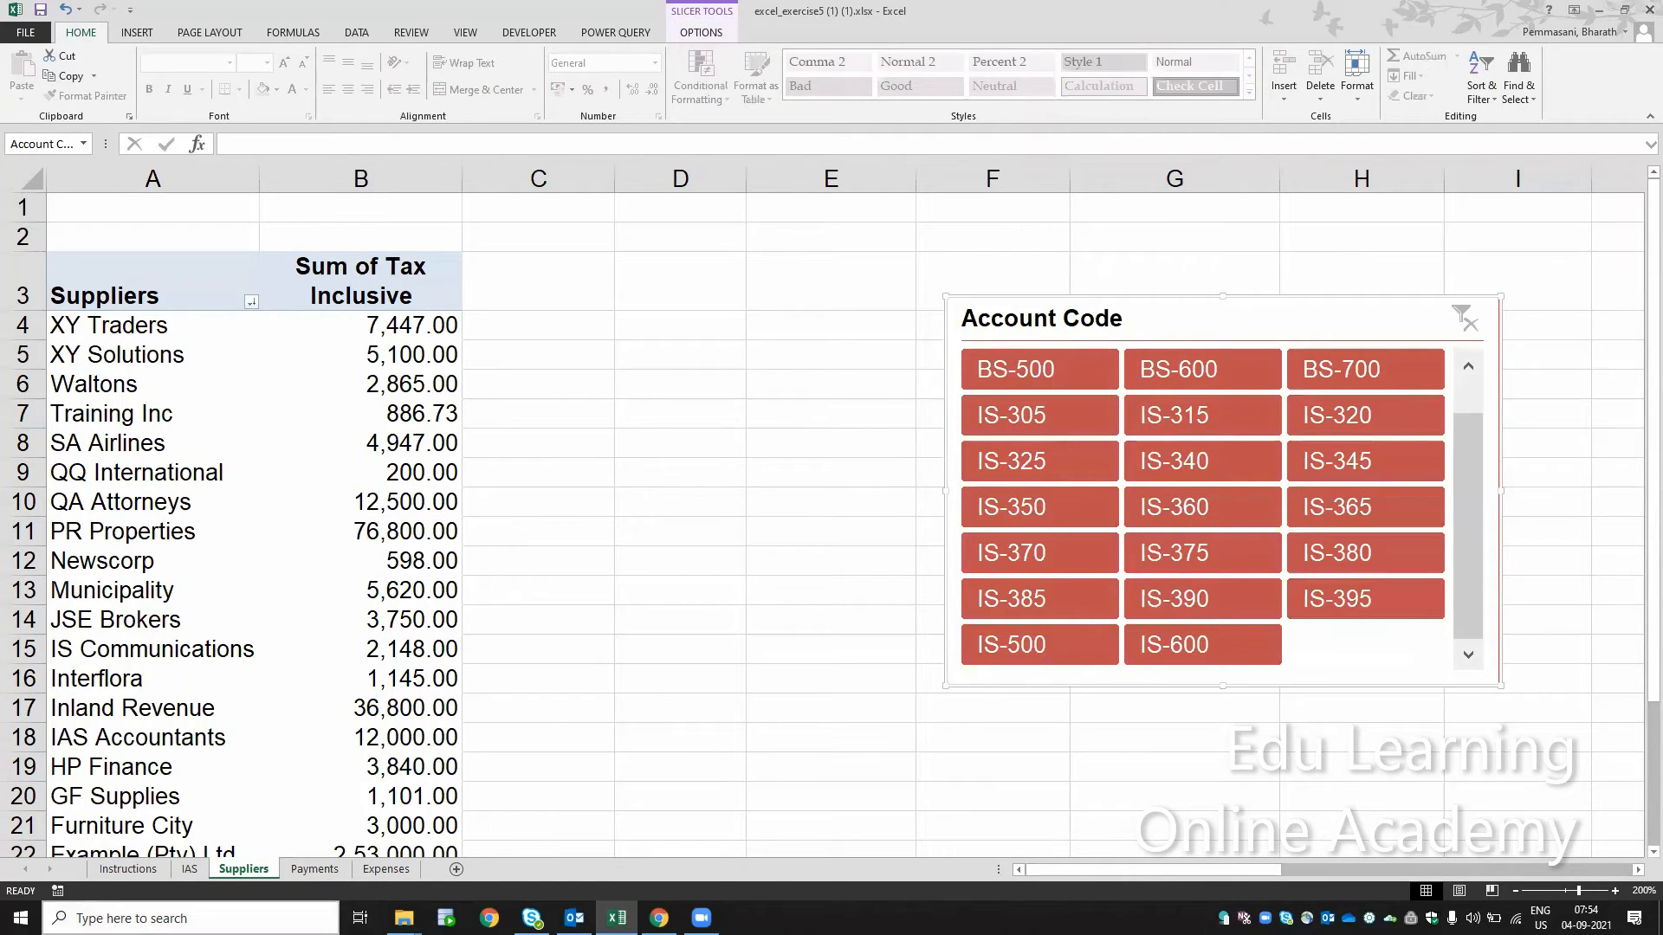
click(126, 878)
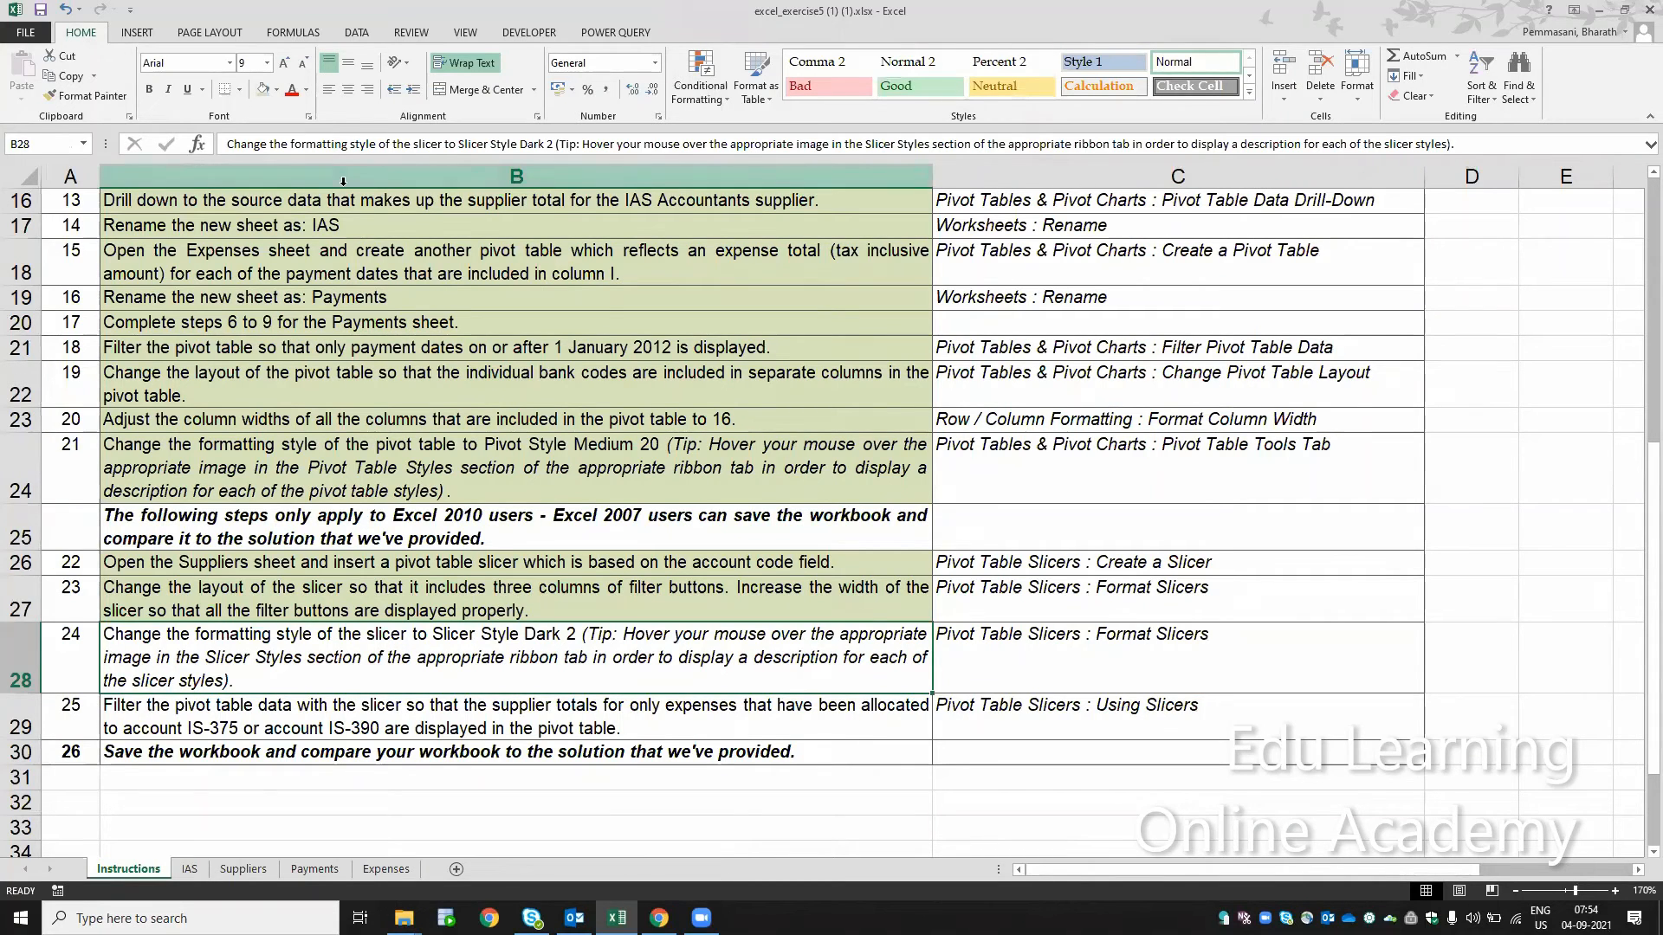
click(259, 91)
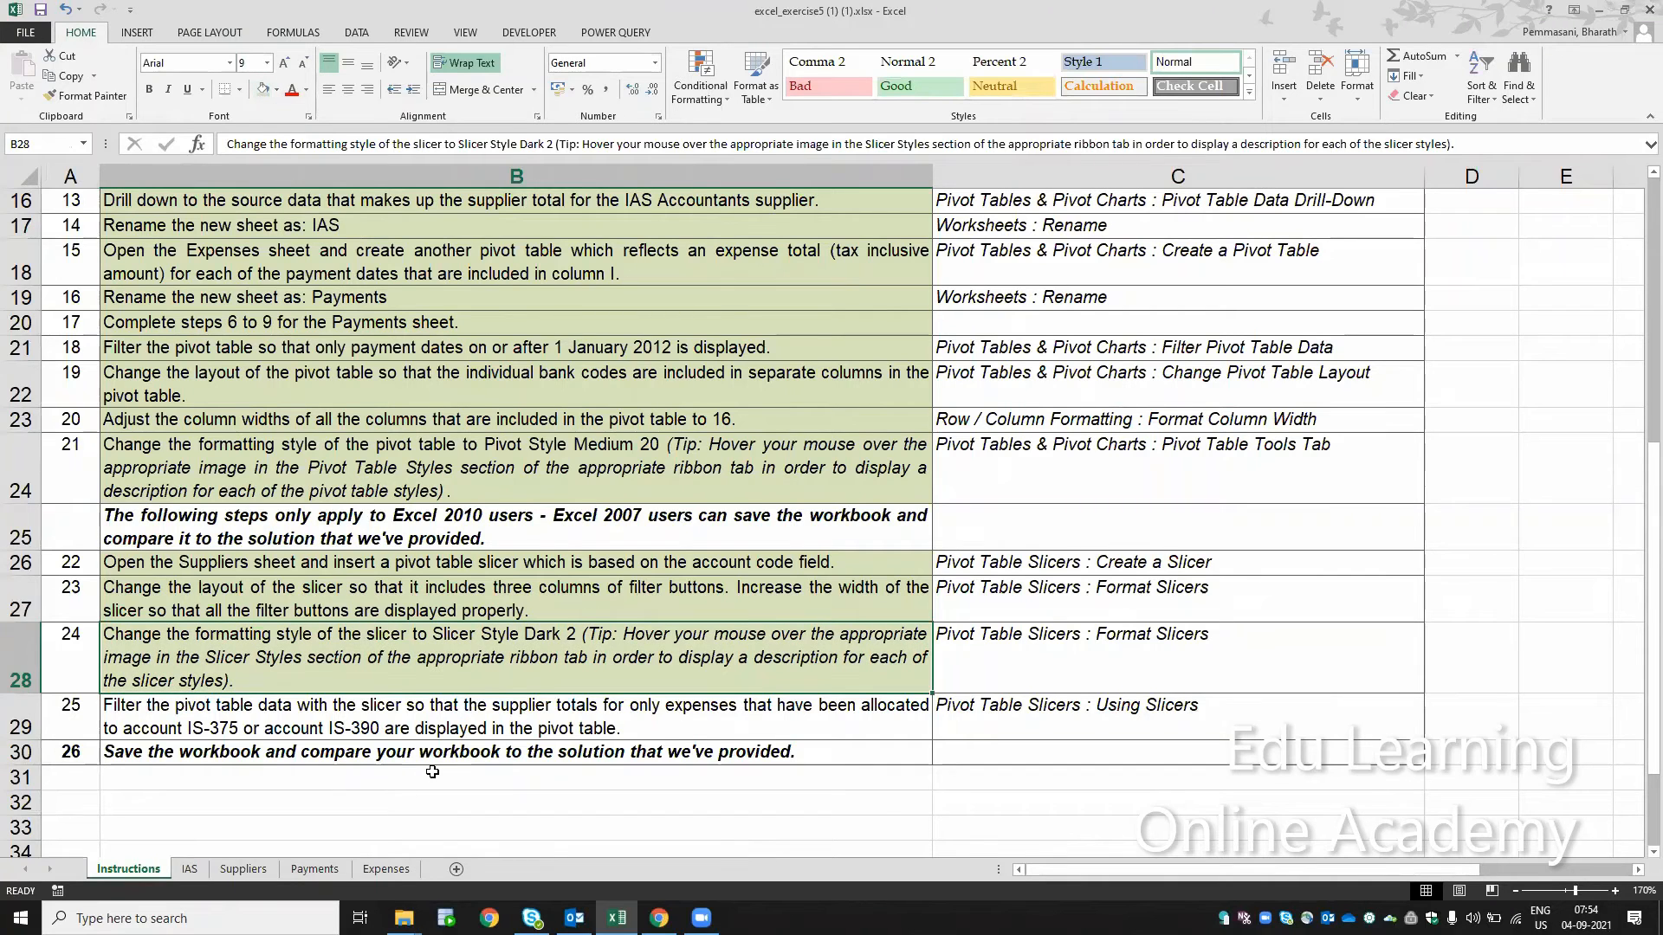
Step: Follow instruction step 25 by filtering the Suppliers pivot table with the slicer to account codes IS-375 and IS-390 together
click(442, 725)
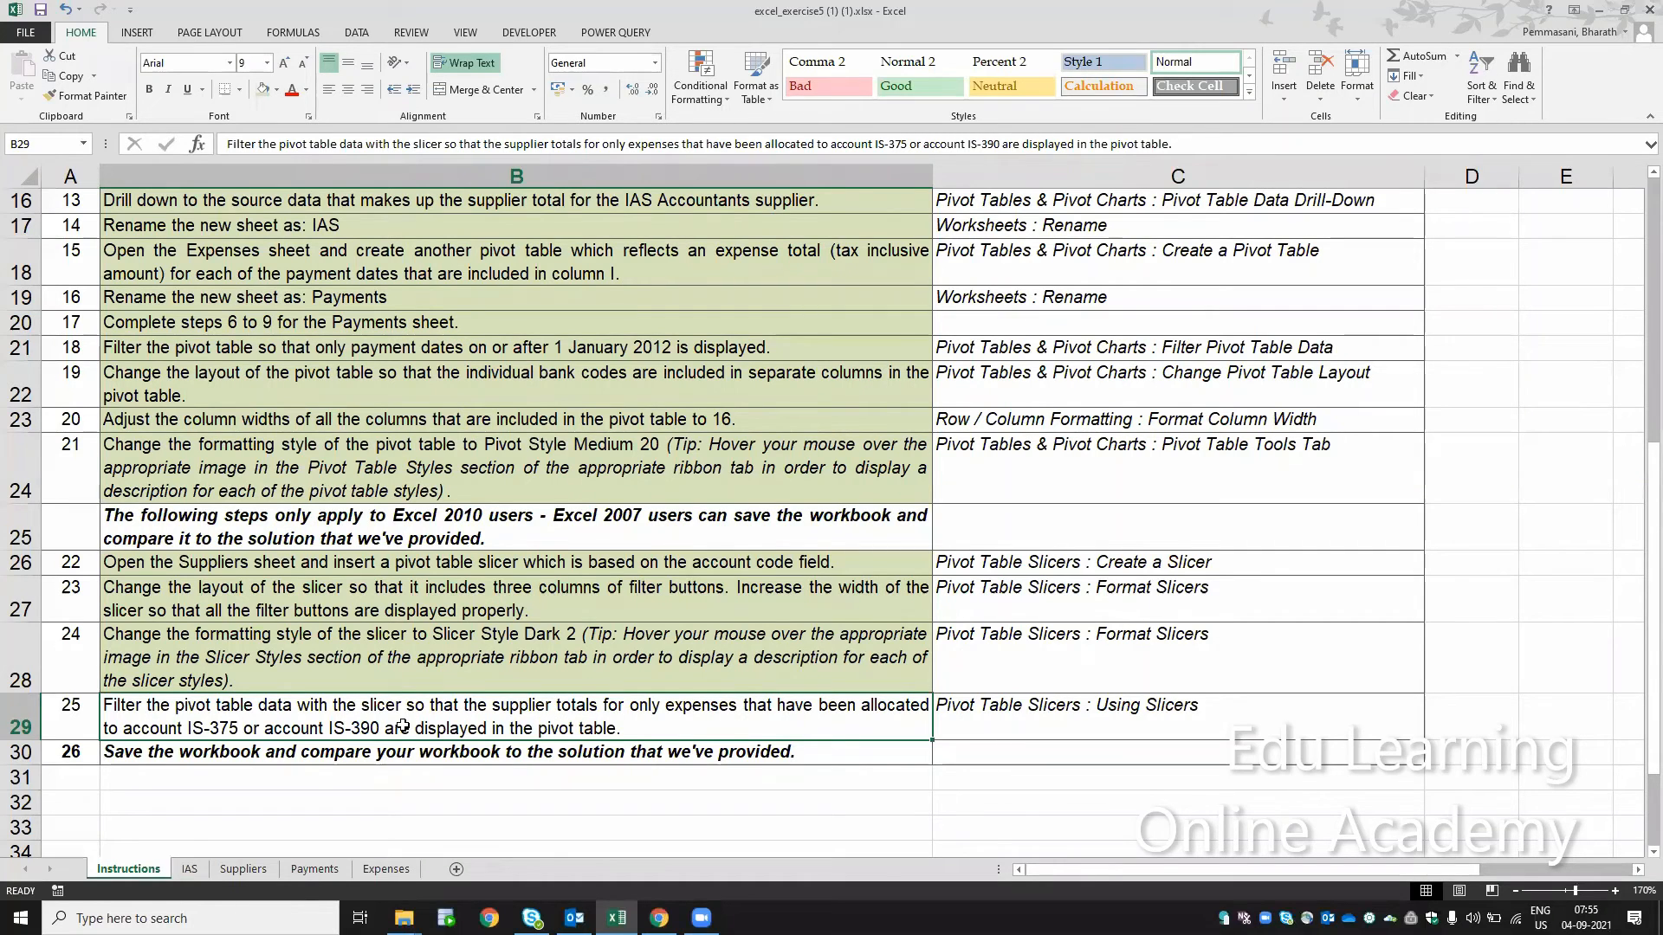
click(256, 871)
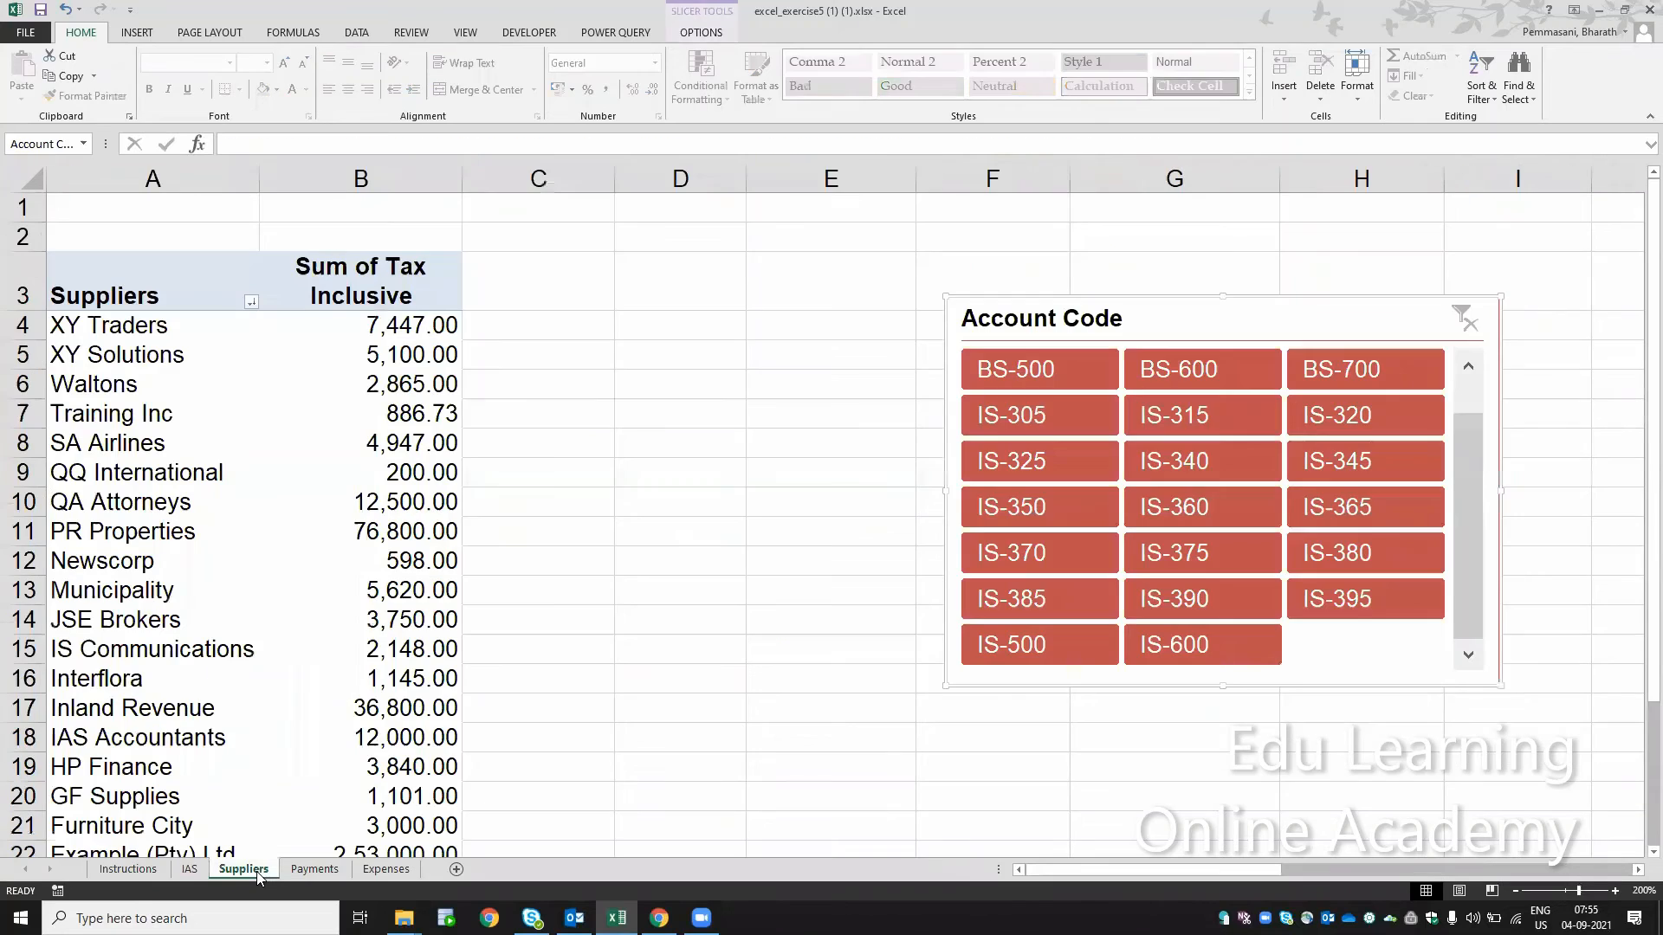
click(1164, 563)
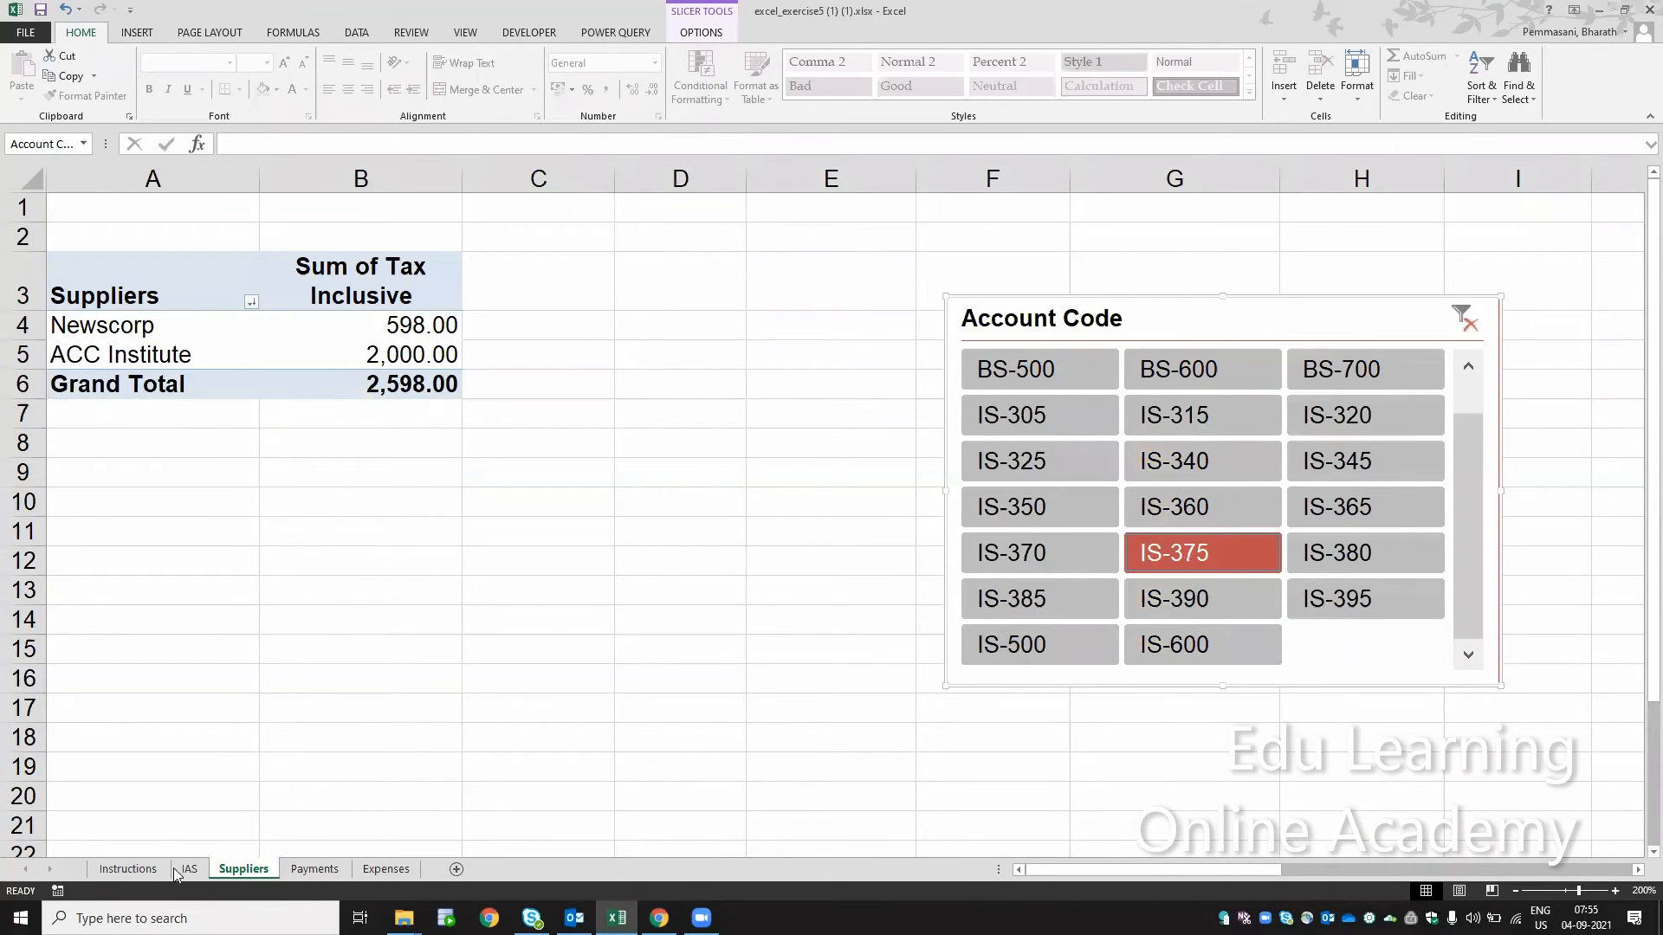
click(128, 870)
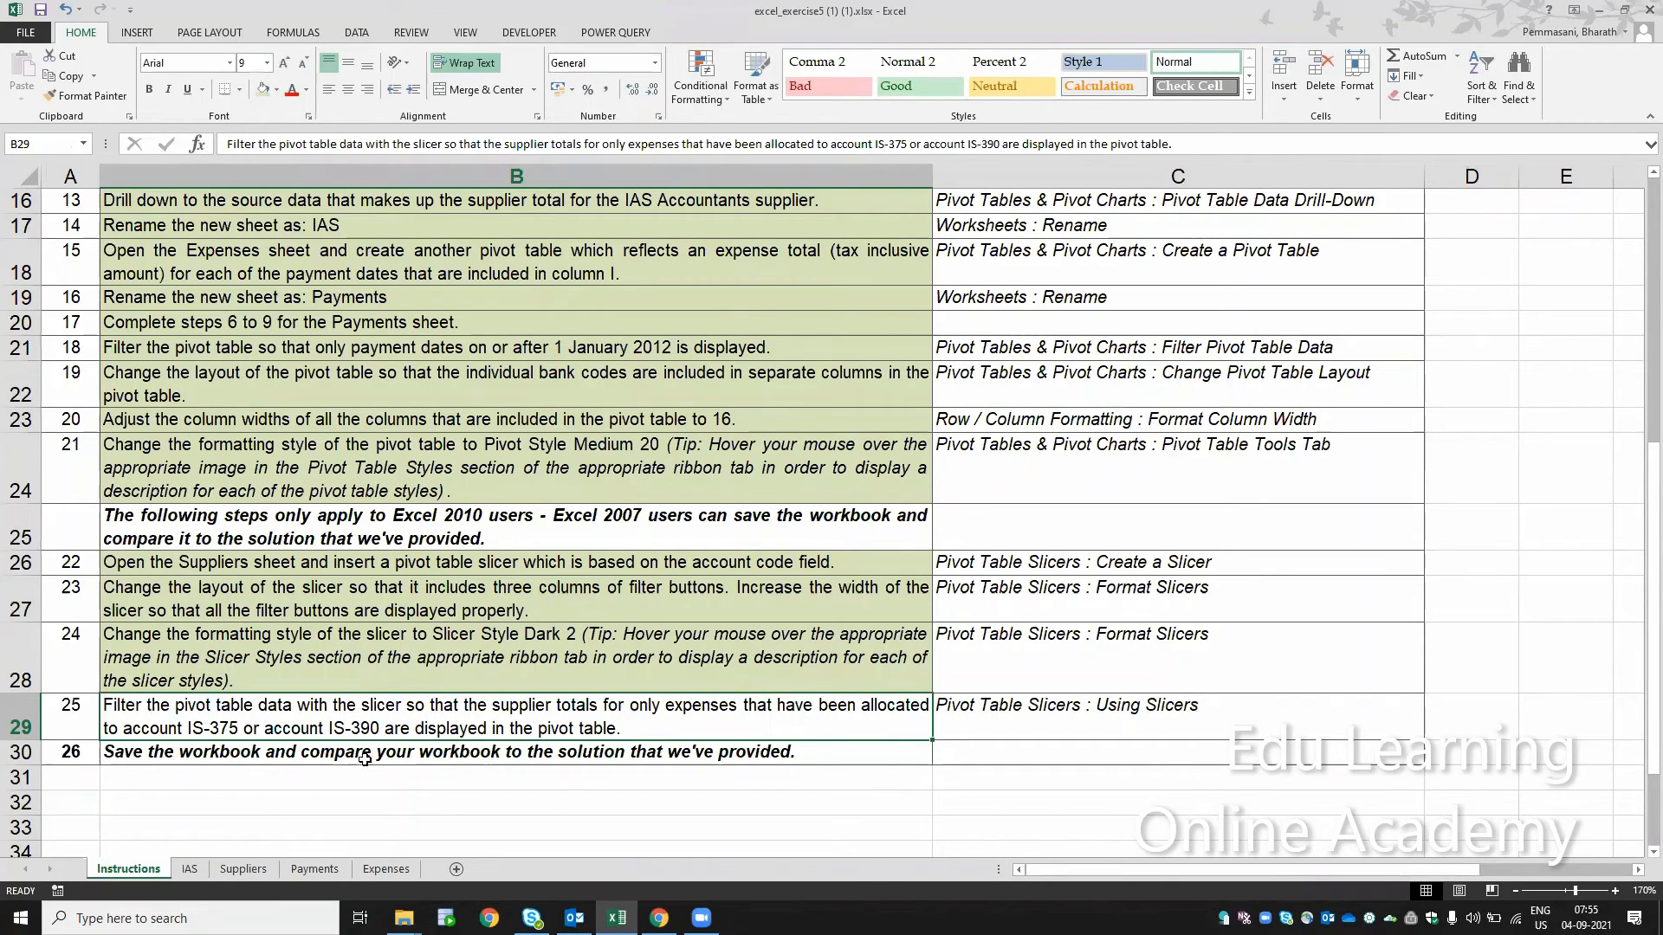
click(245, 869)
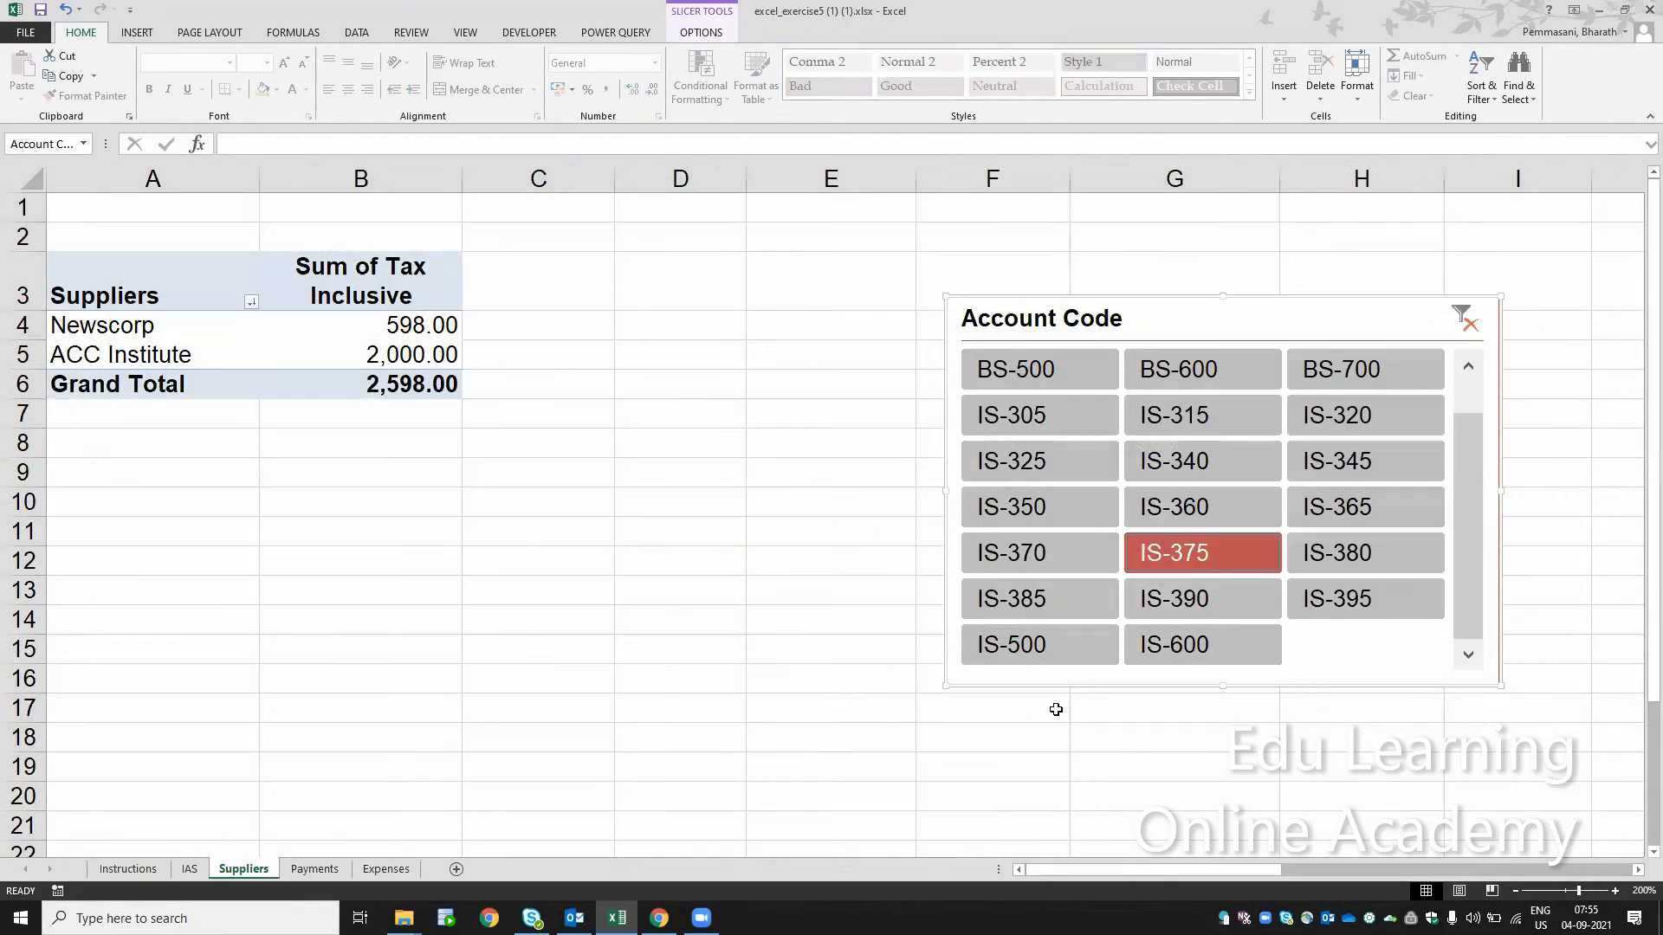
click(1202, 598)
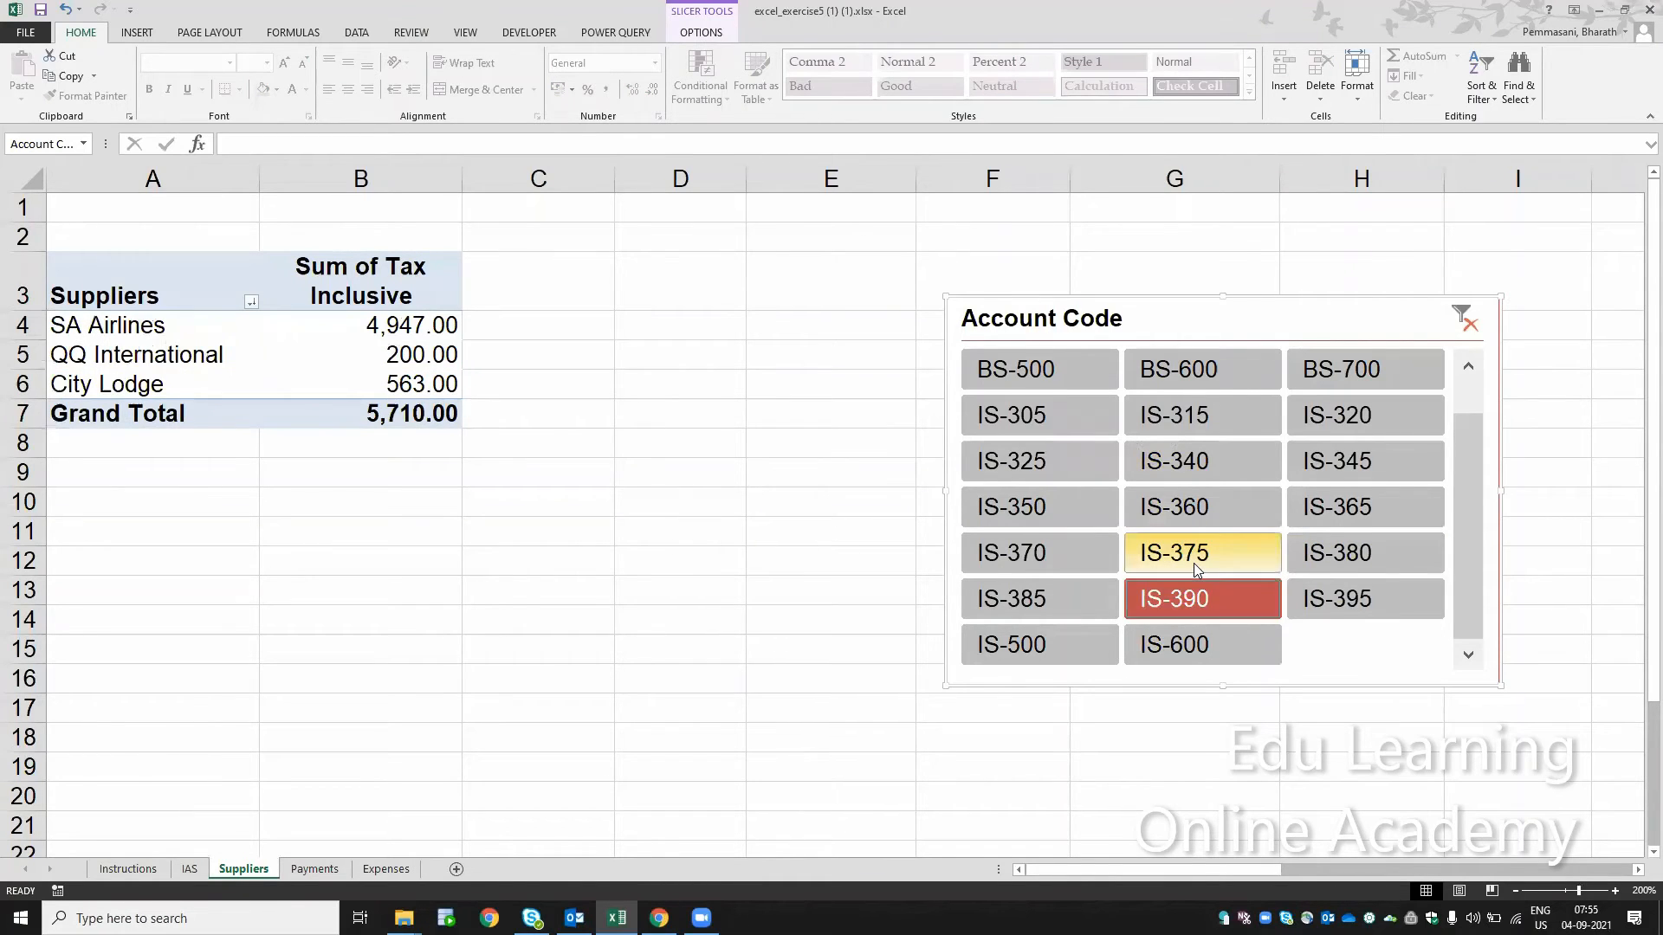
ctrl+click(1193, 563)
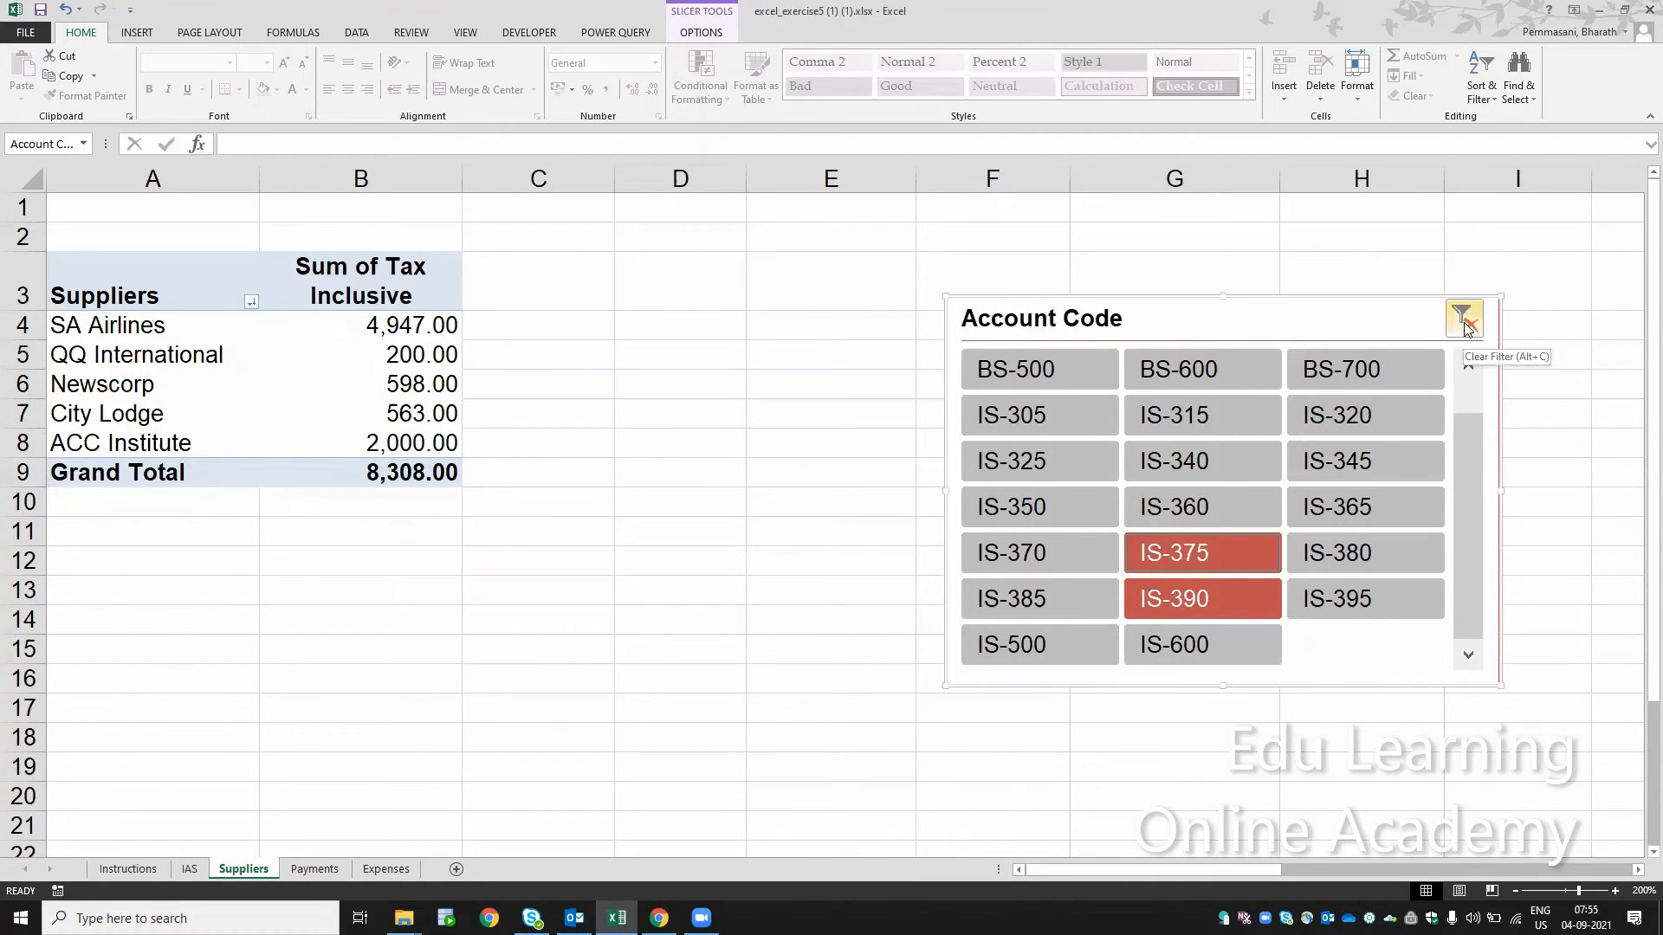
Step: Fill the cell of instruction step 25 green on the Instructions sheet and save the workbook
click(147, 873)
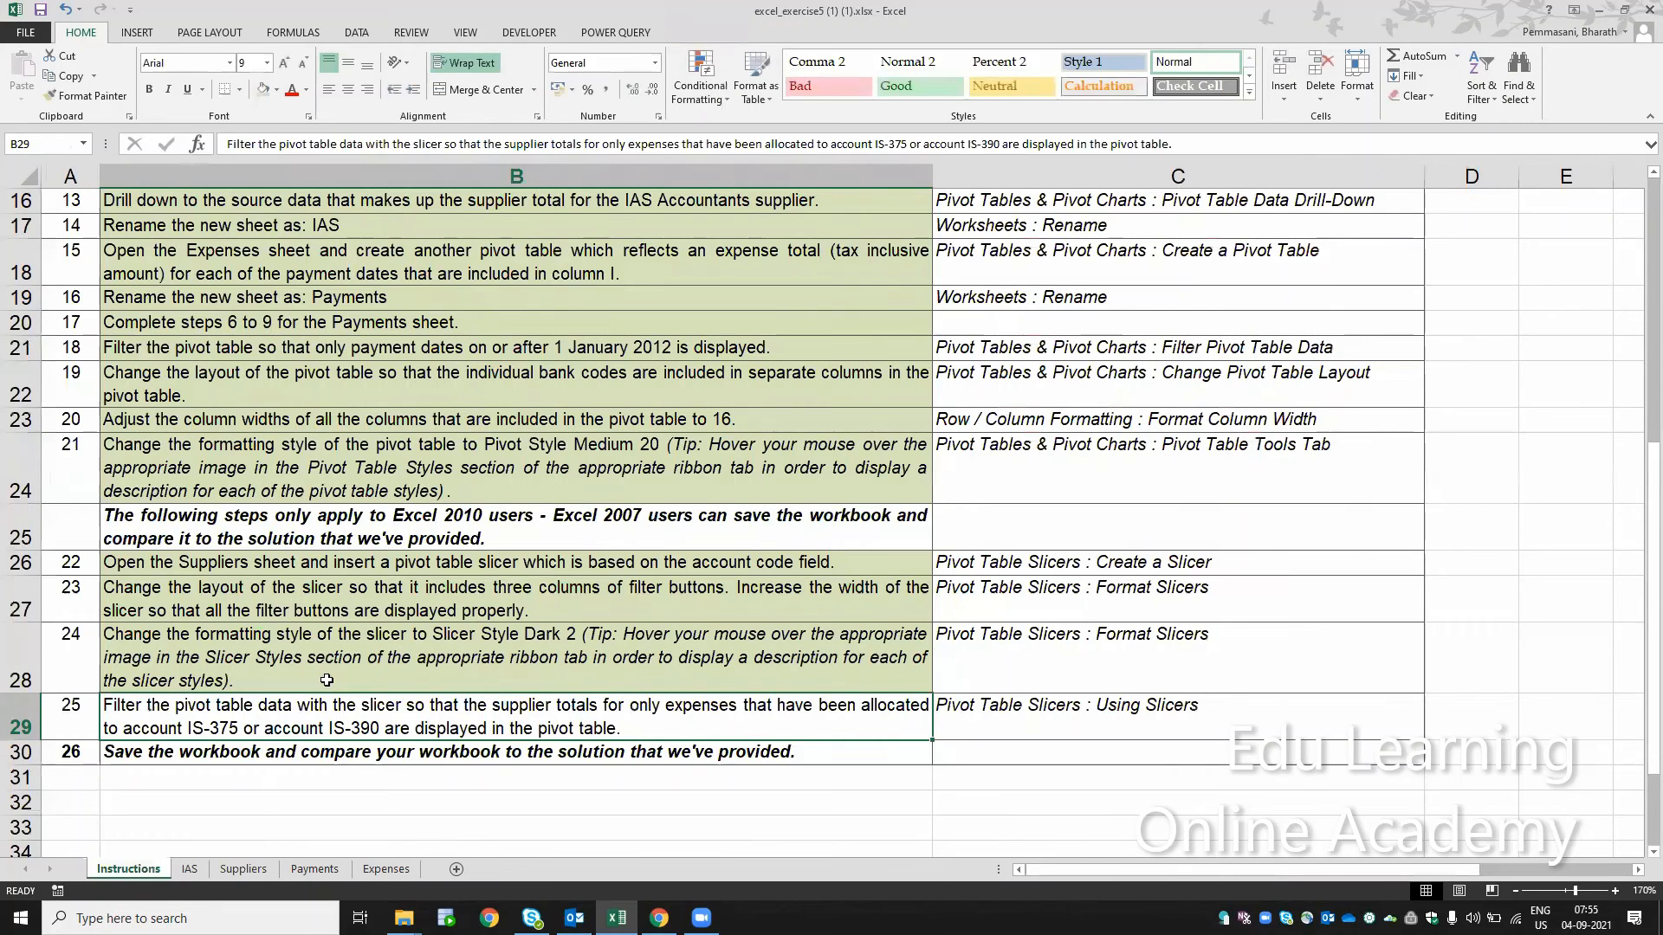
click(265, 91)
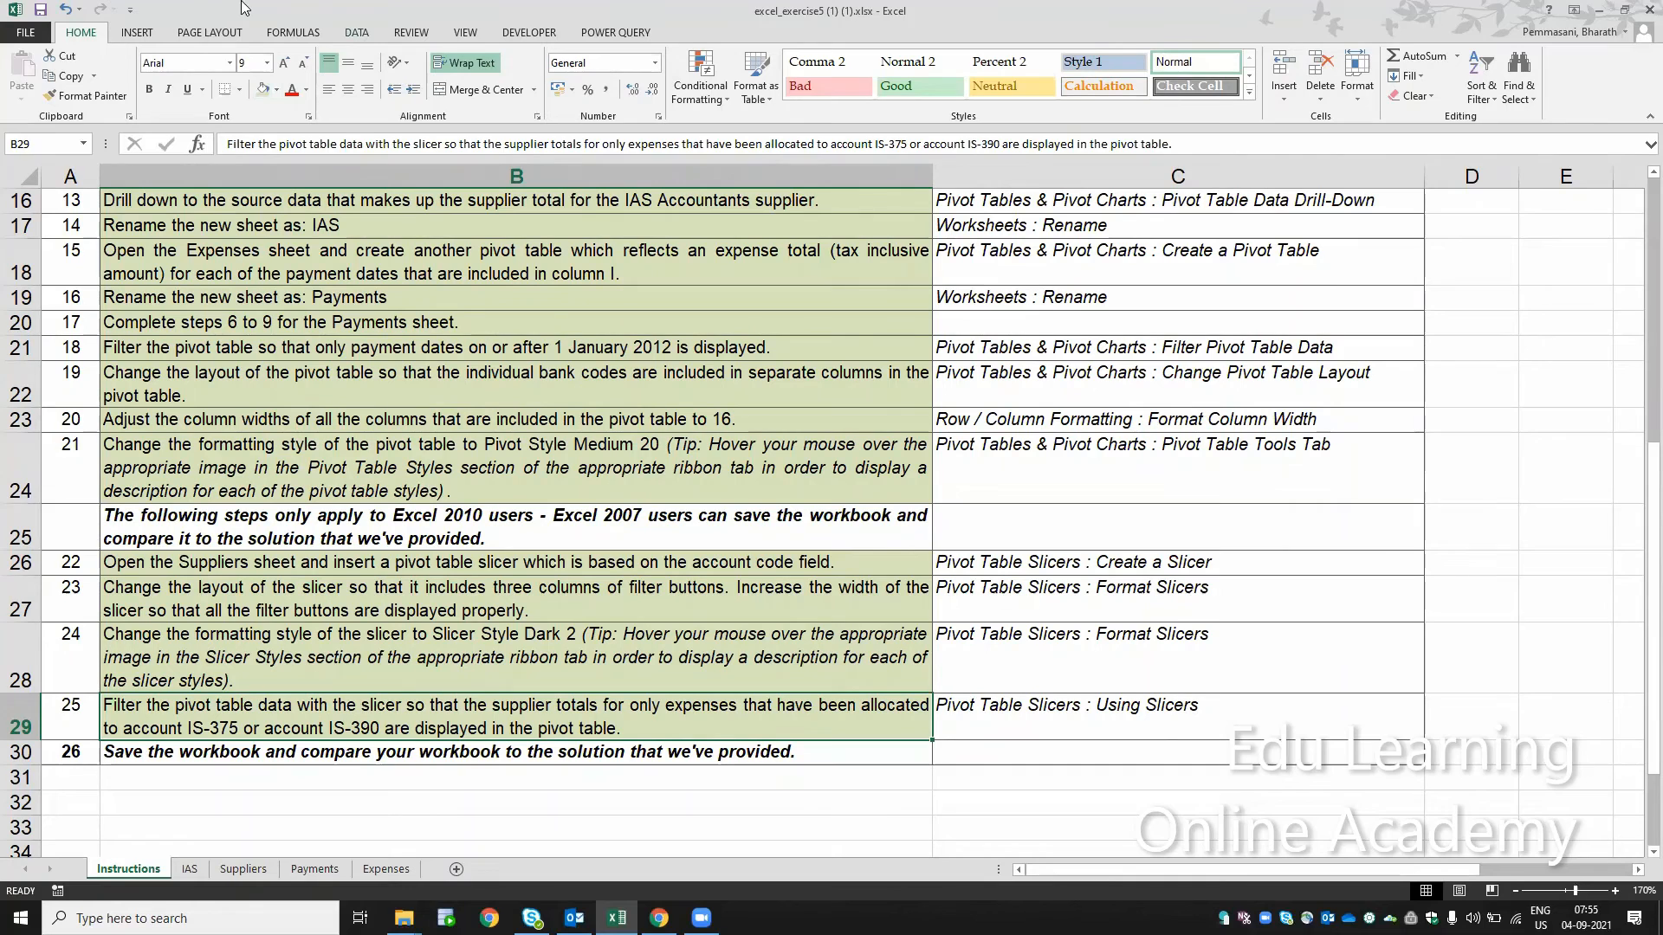
click(41, 11)
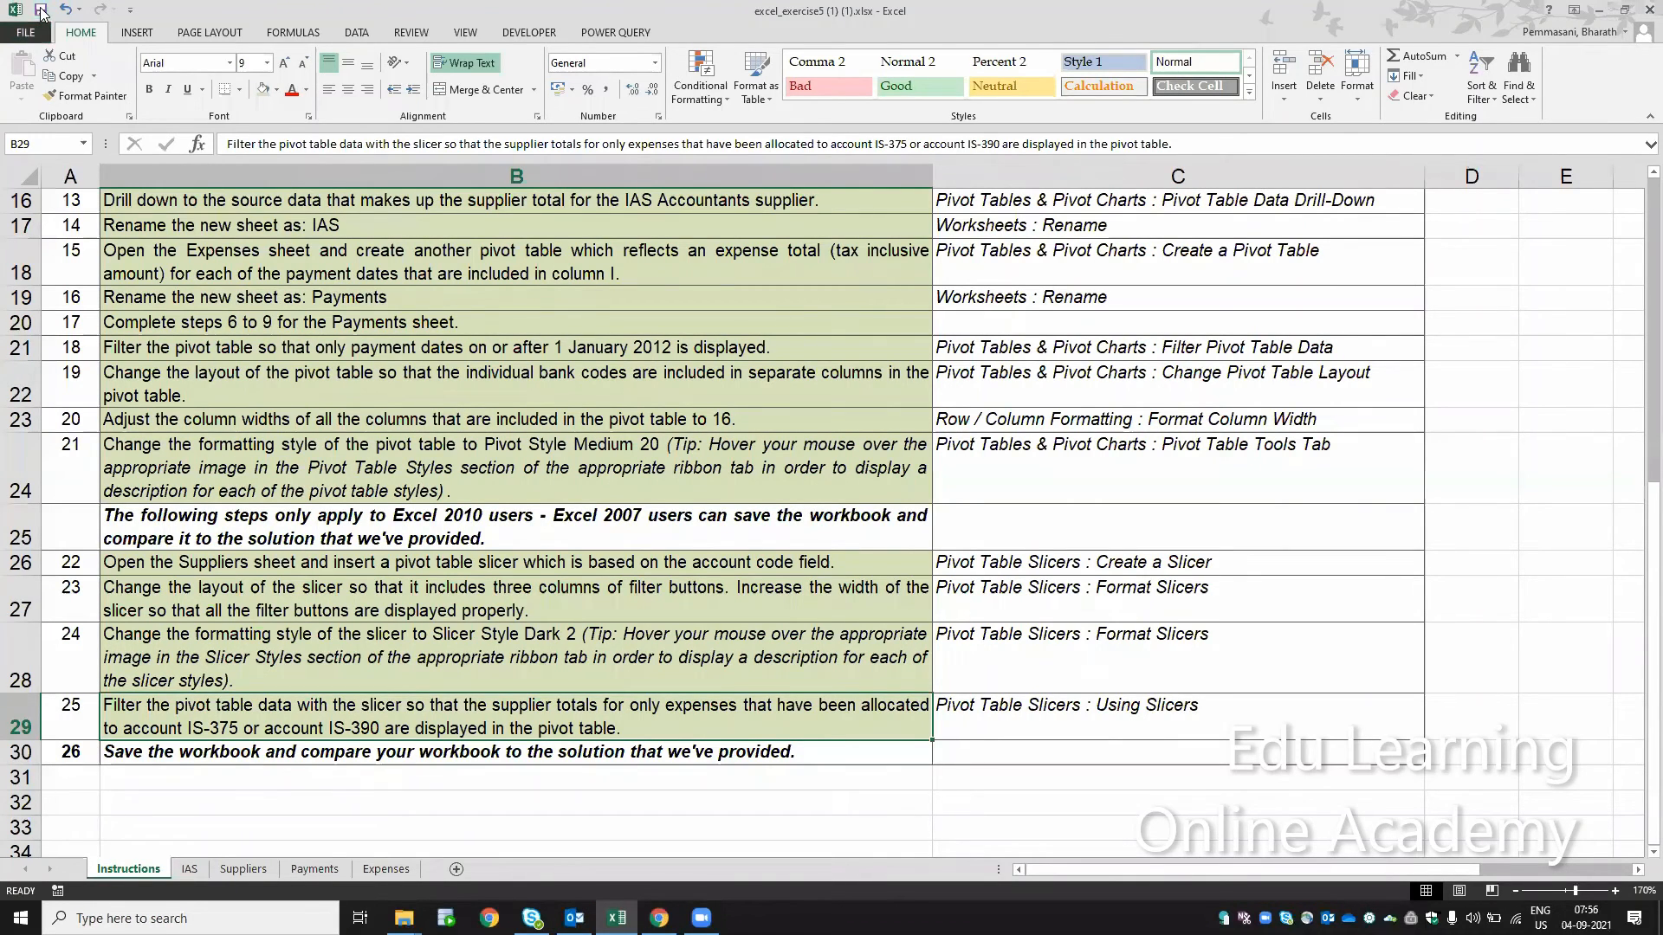
Step: Return to the Task heading on the Instructions sheet, and clear the account code slicer filter on the Suppliers sheet
click(475, 250)
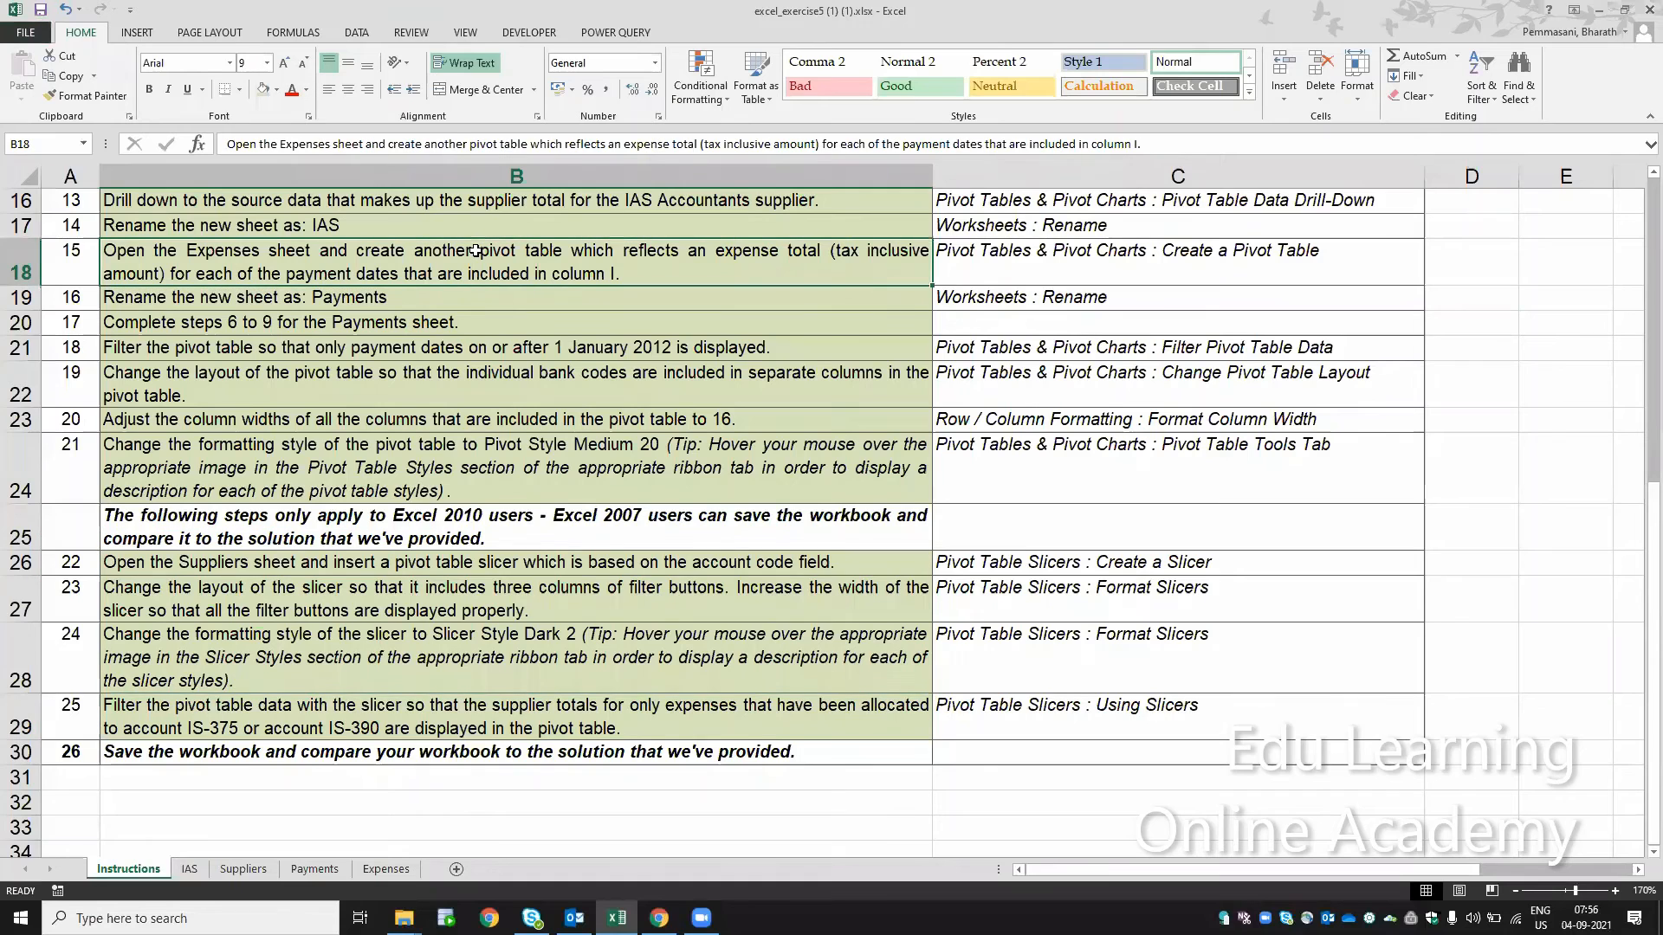
key(ctrl+Up)
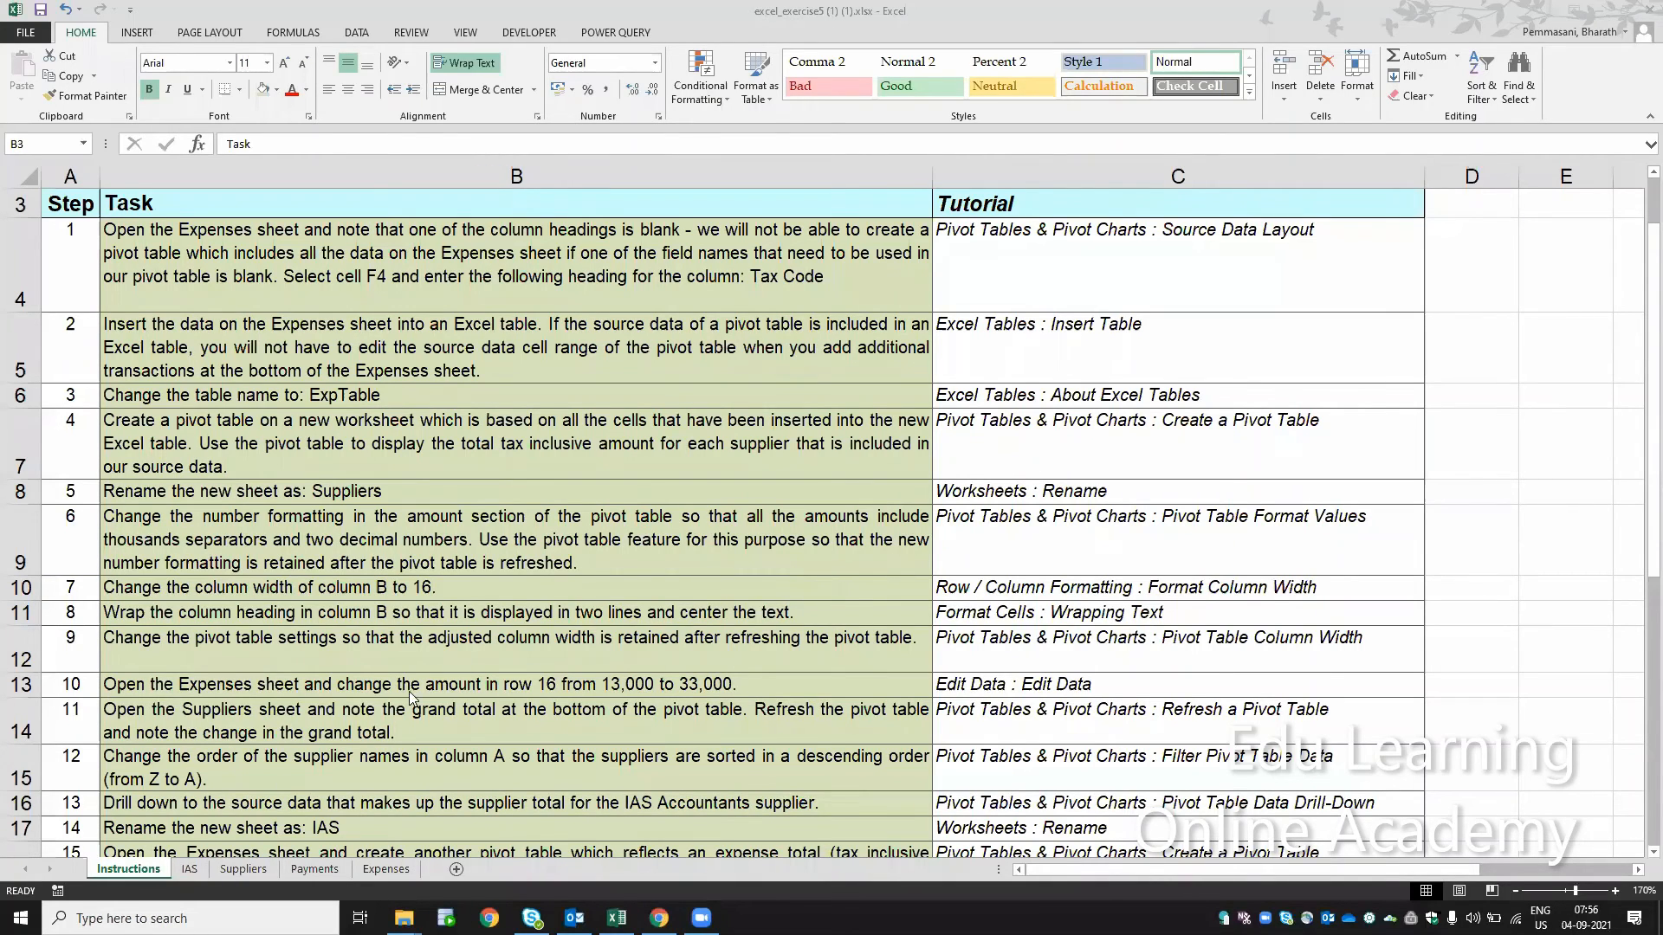
click(191, 866)
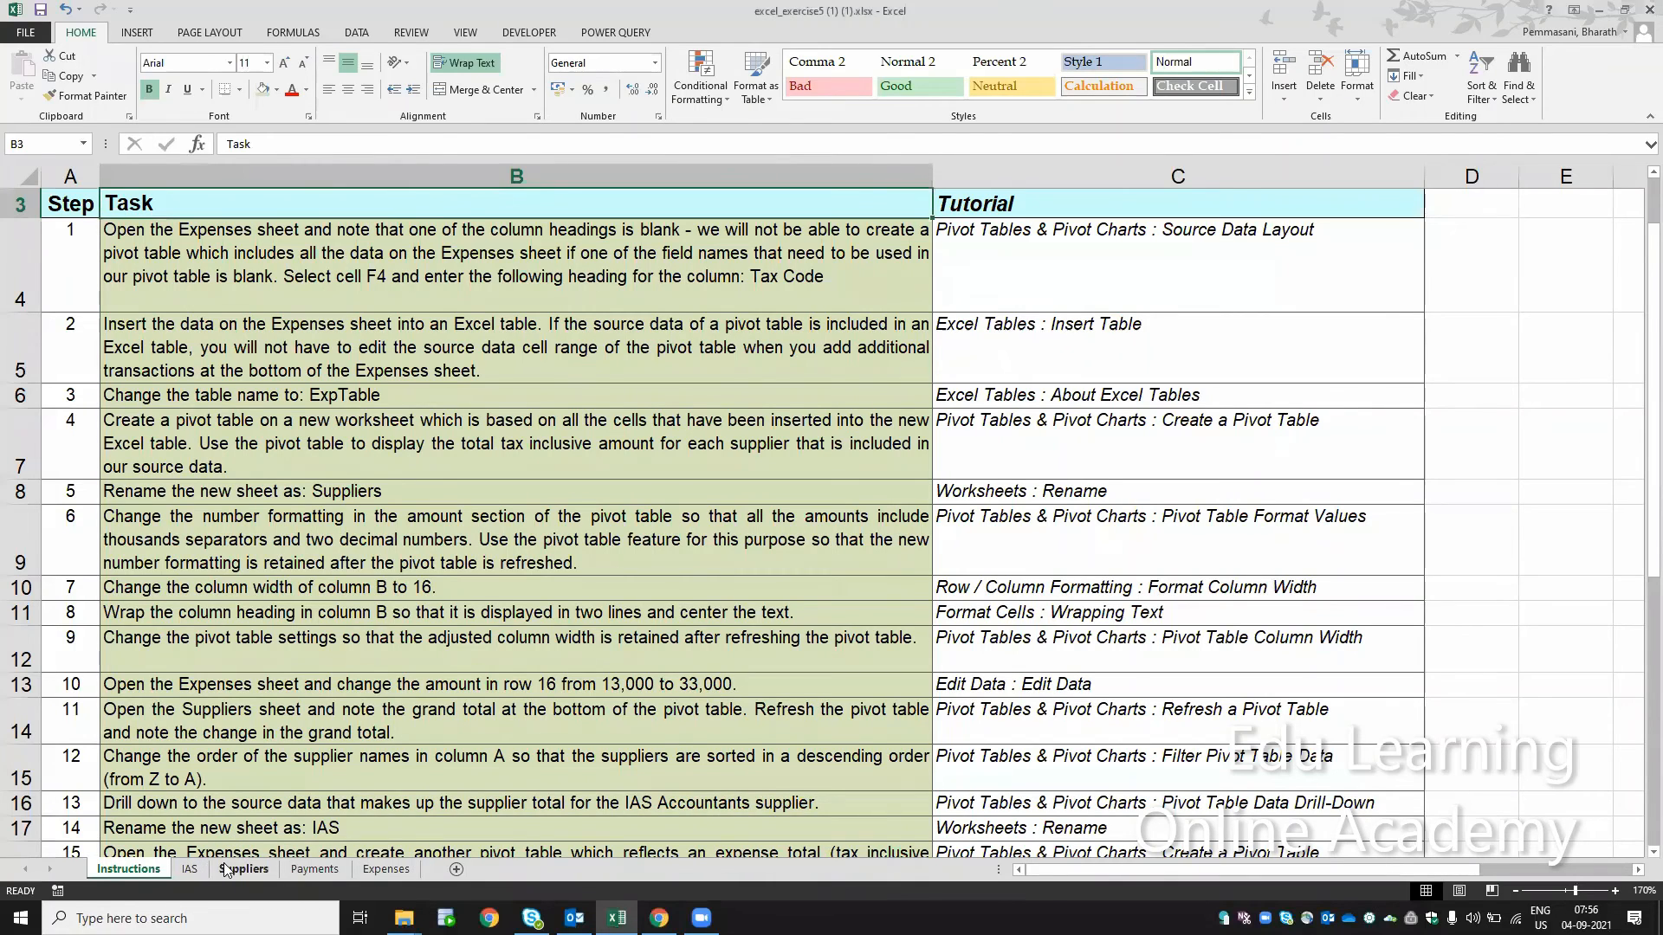
click(225, 869)
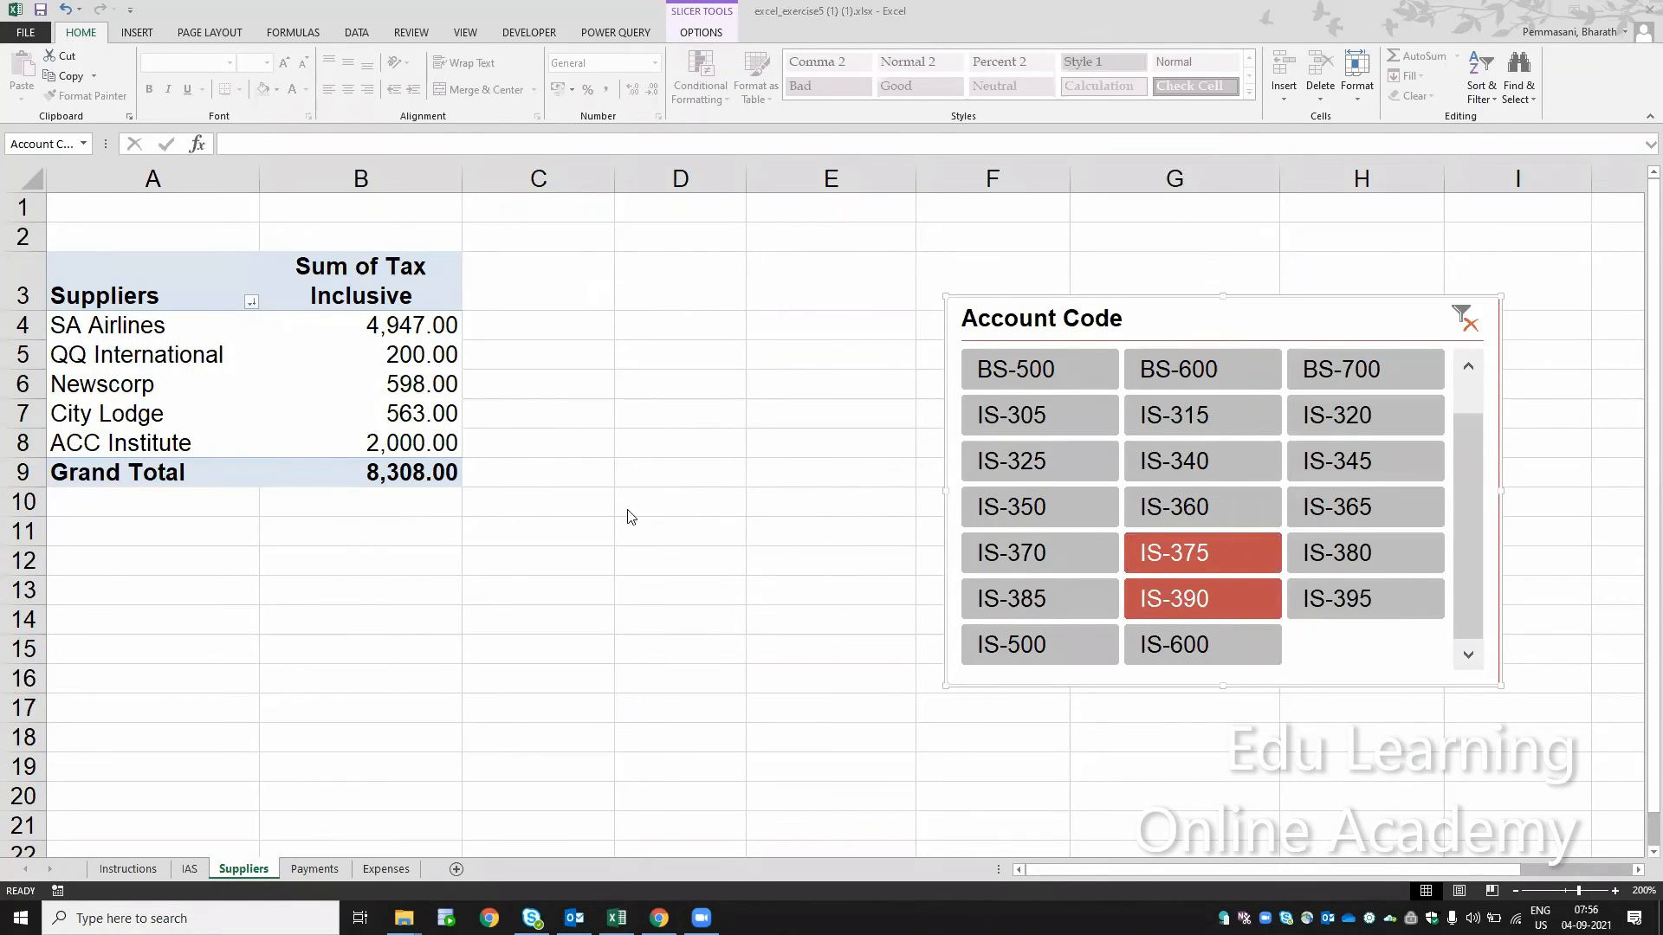
click(1462, 320)
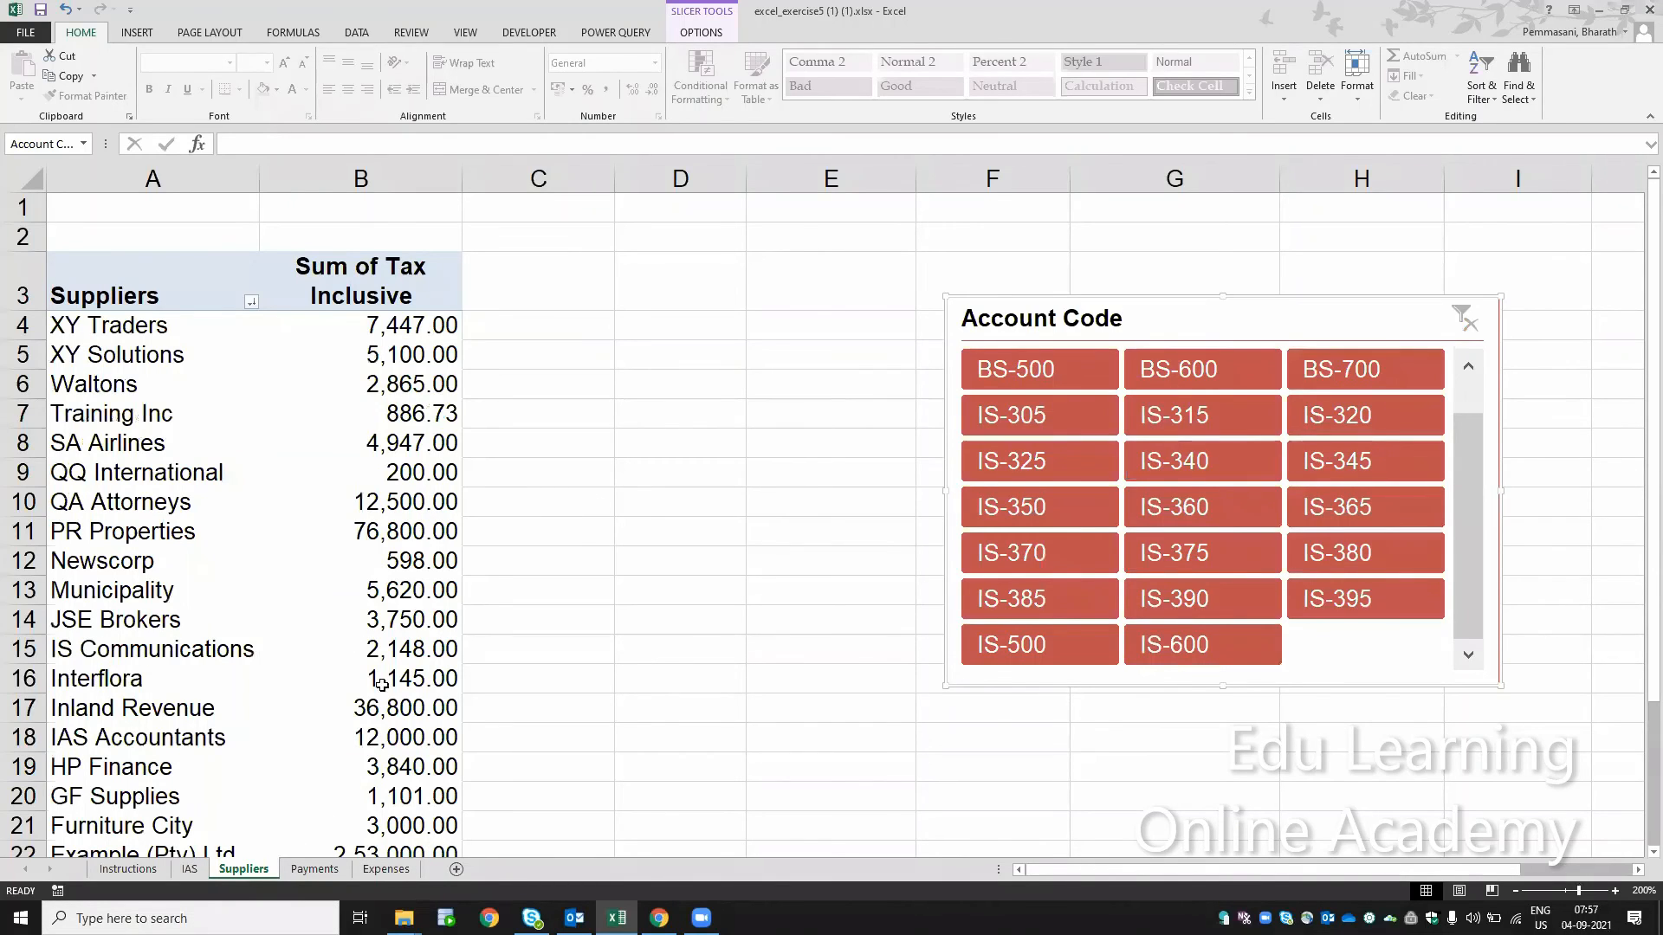
Step: Review the Instructions, Expenses, Suppliers, Payments and IAS sheets of the workbook
click(132, 869)
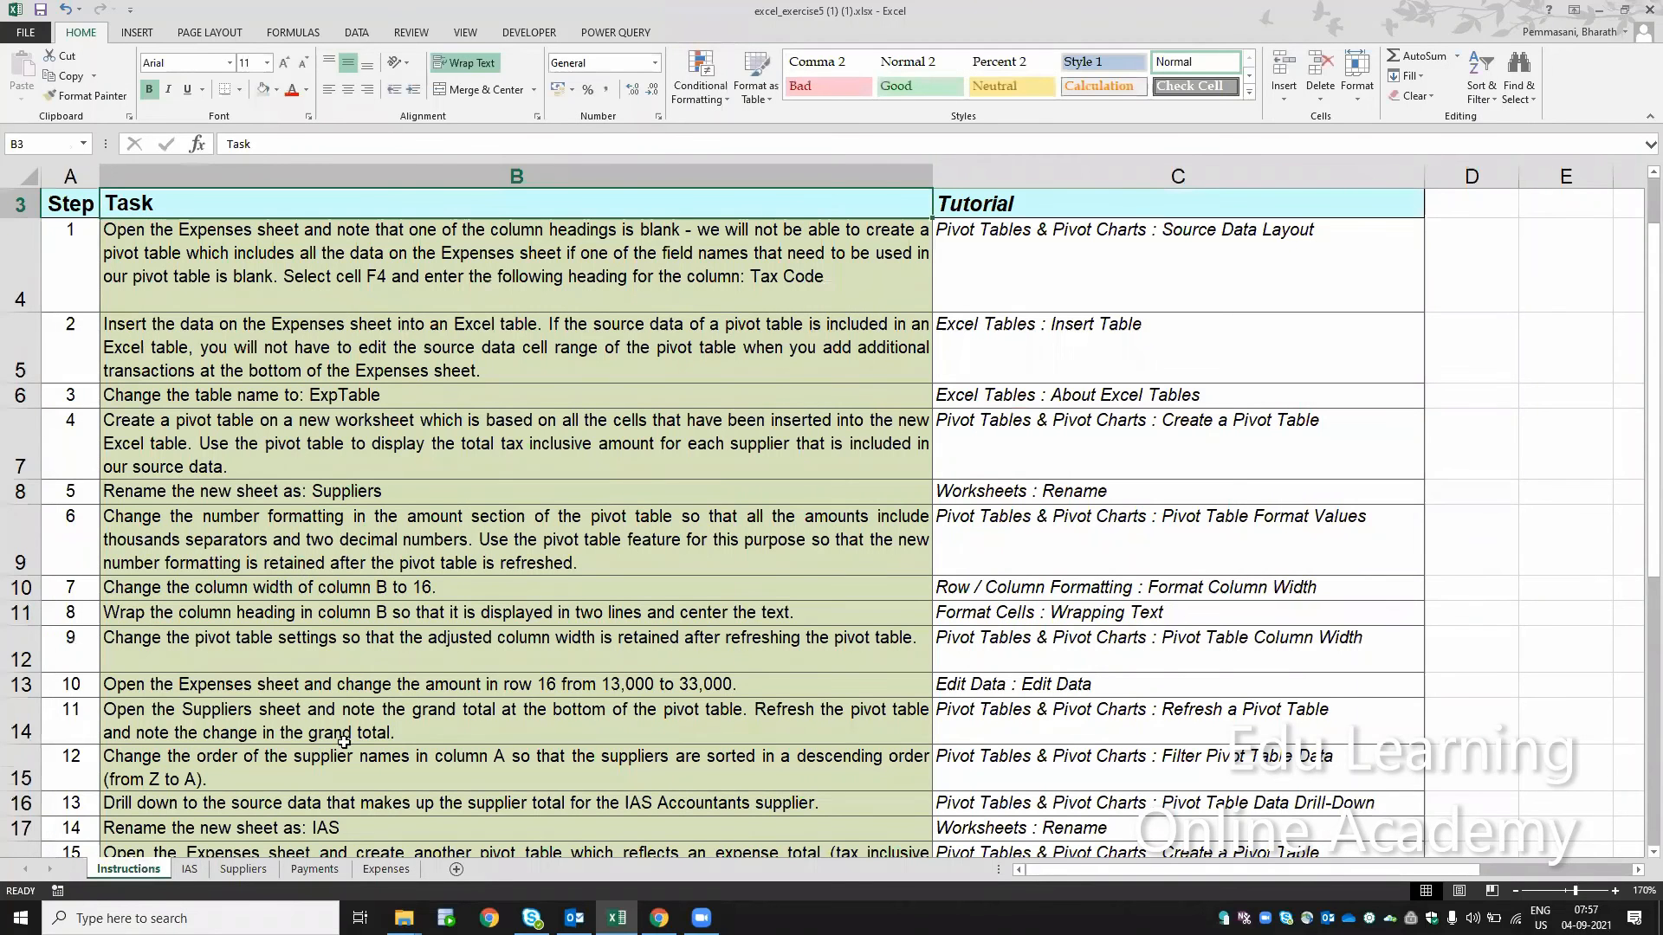
click(381, 870)
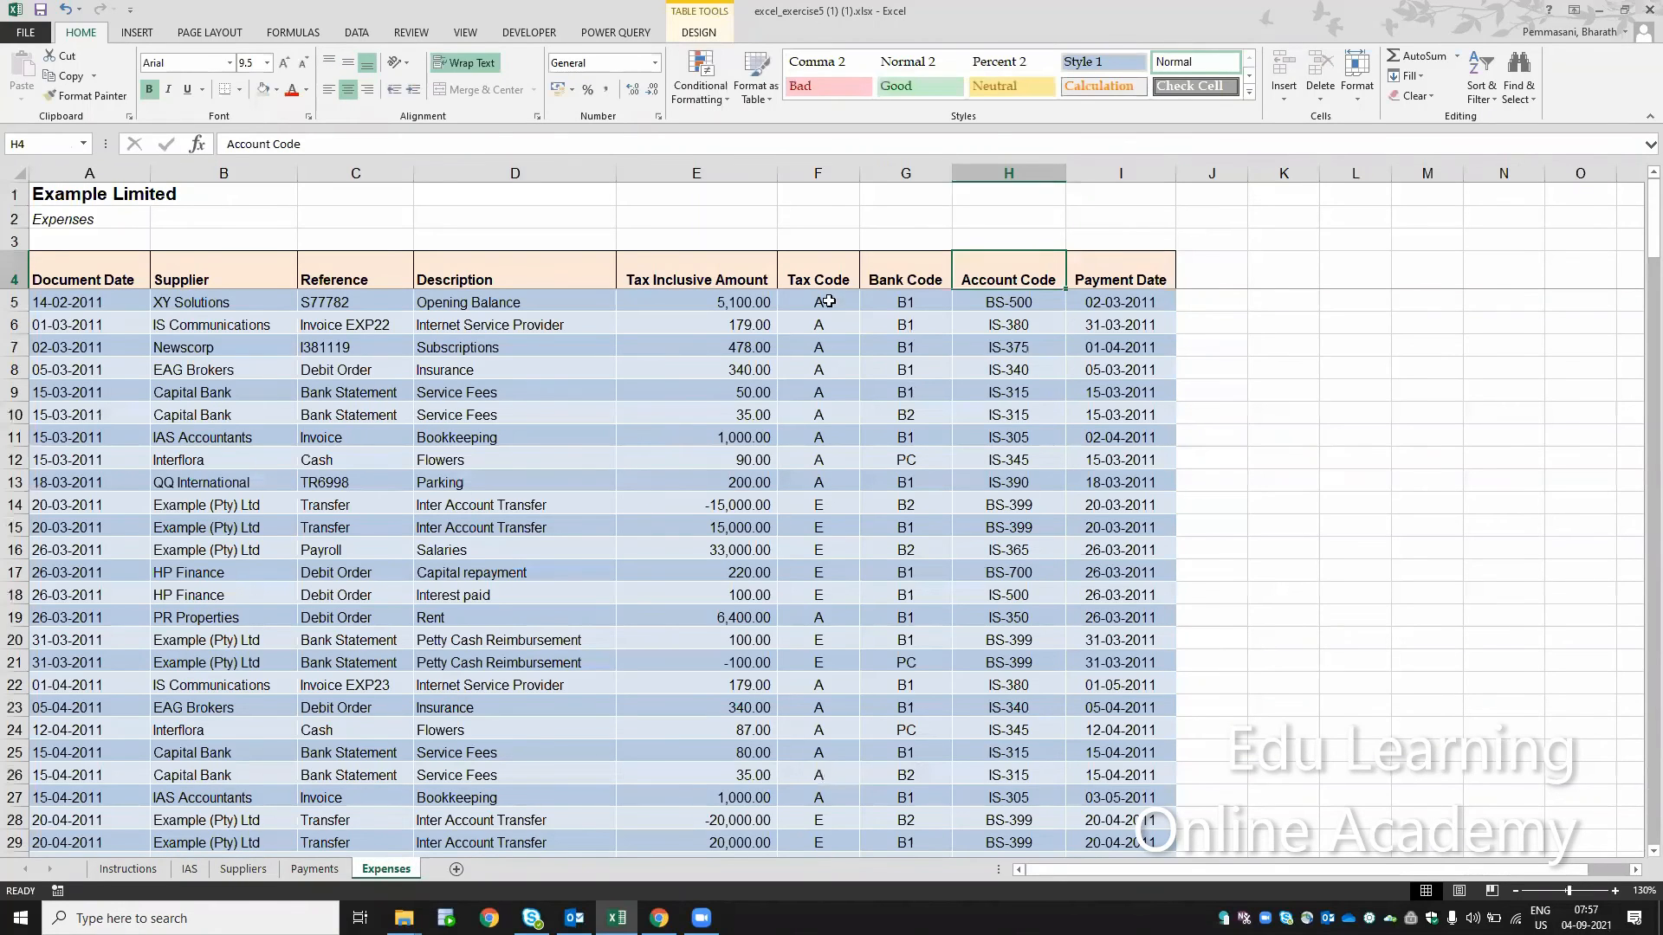
click(136, 878)
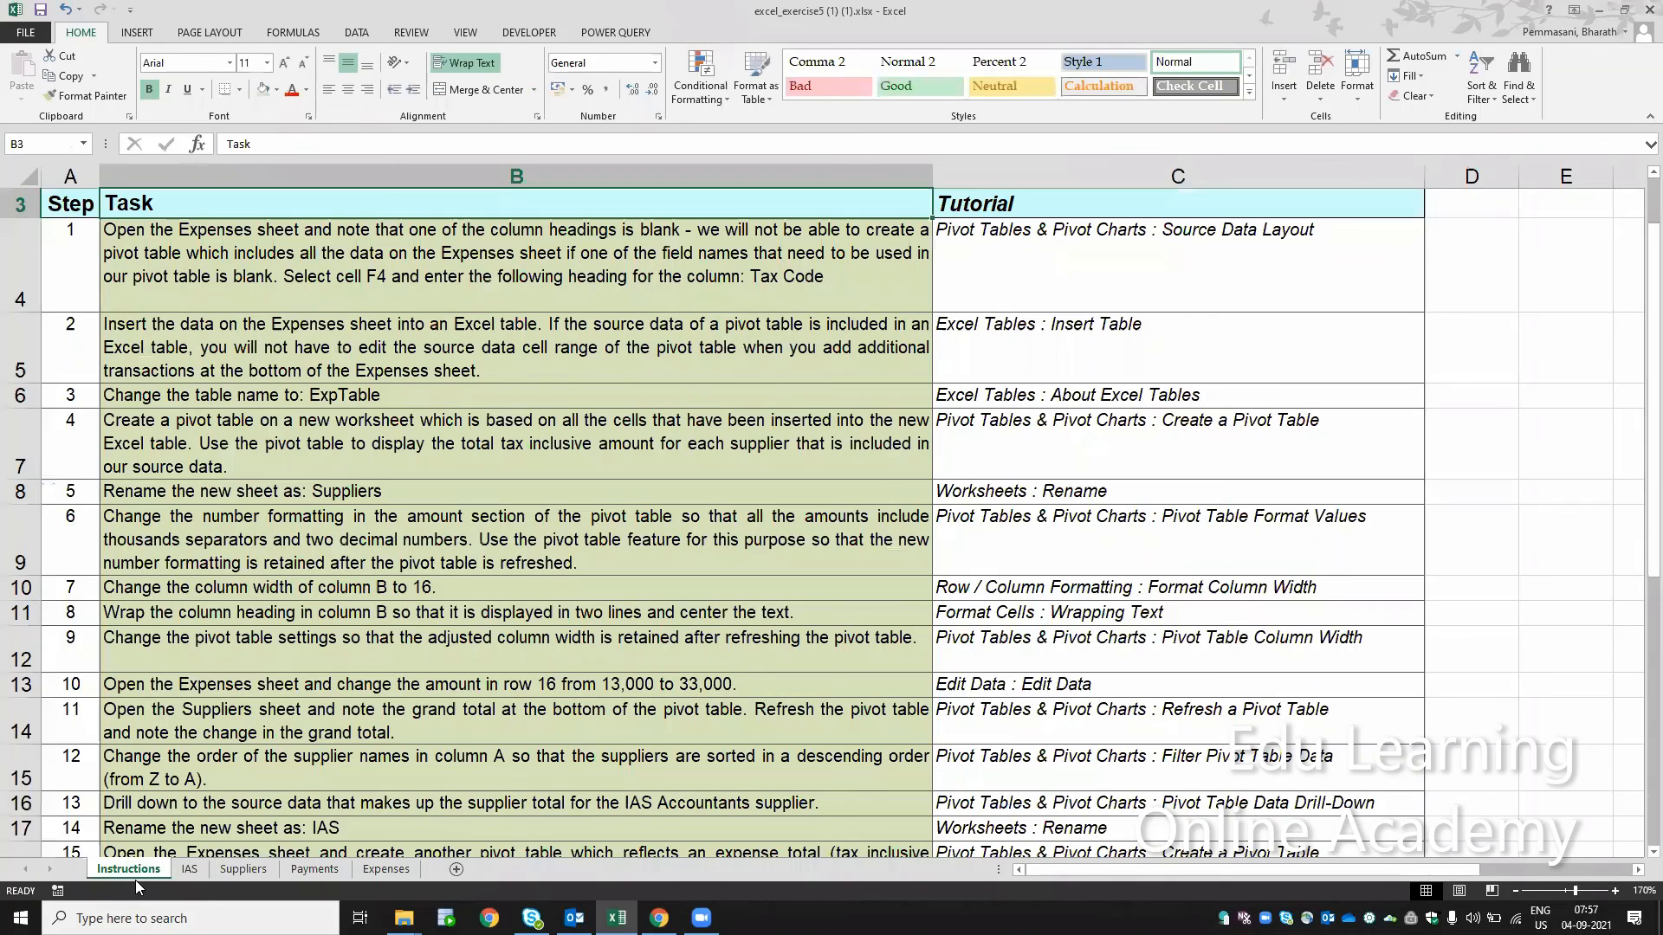
click(353, 862)
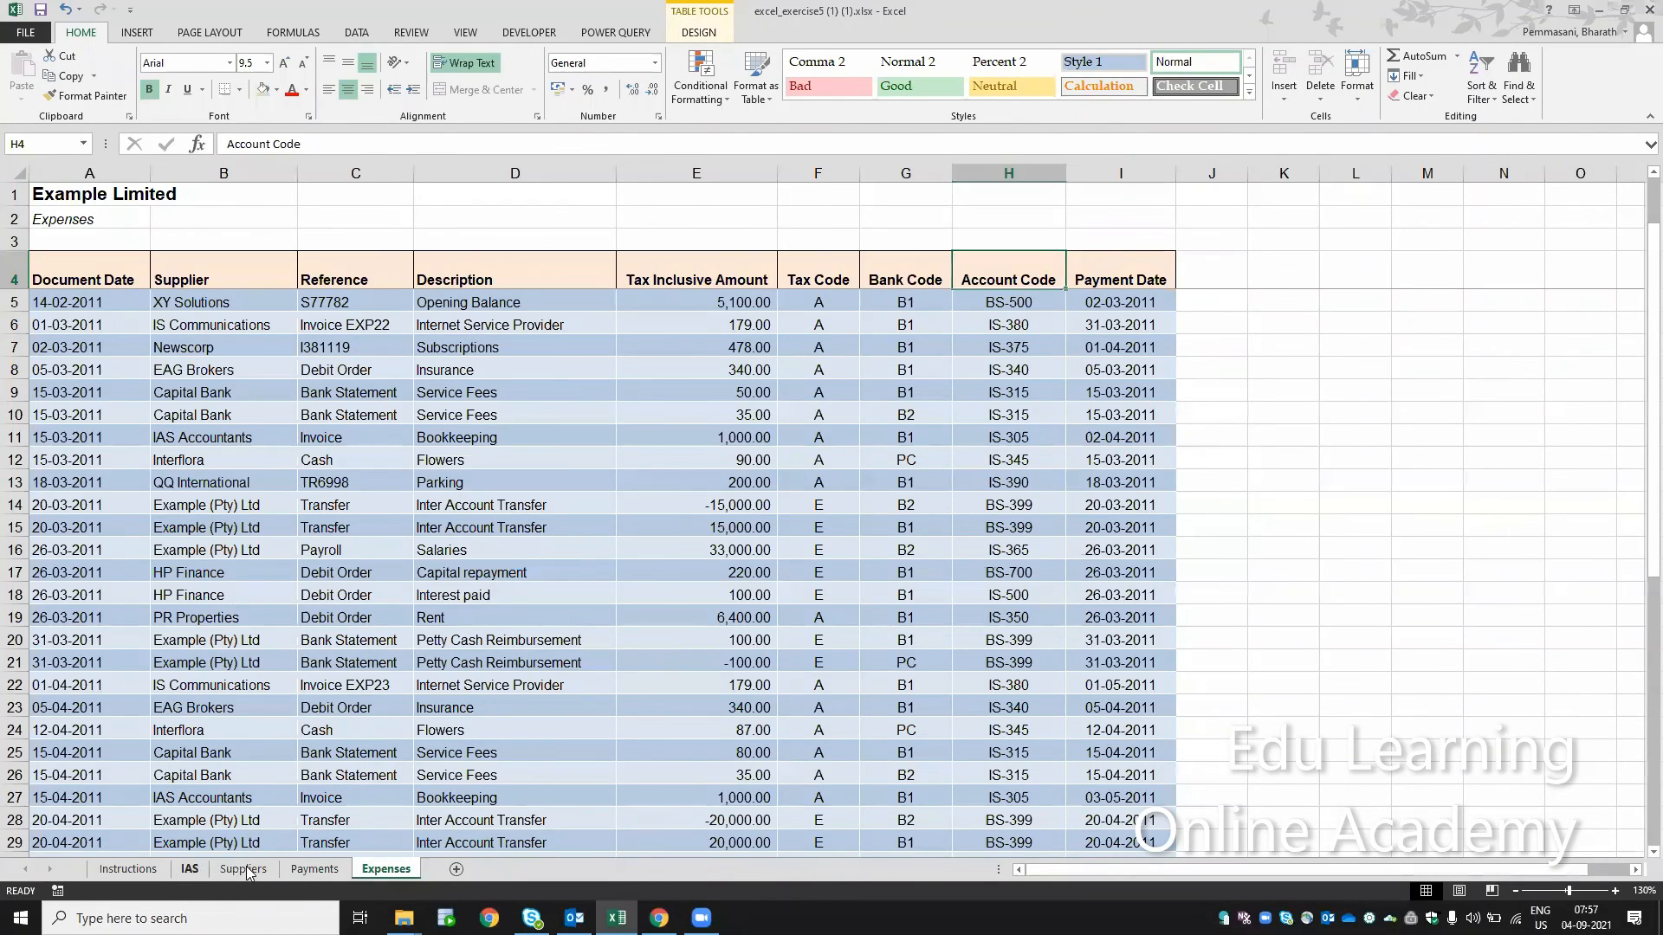
click(245, 871)
click(301, 870)
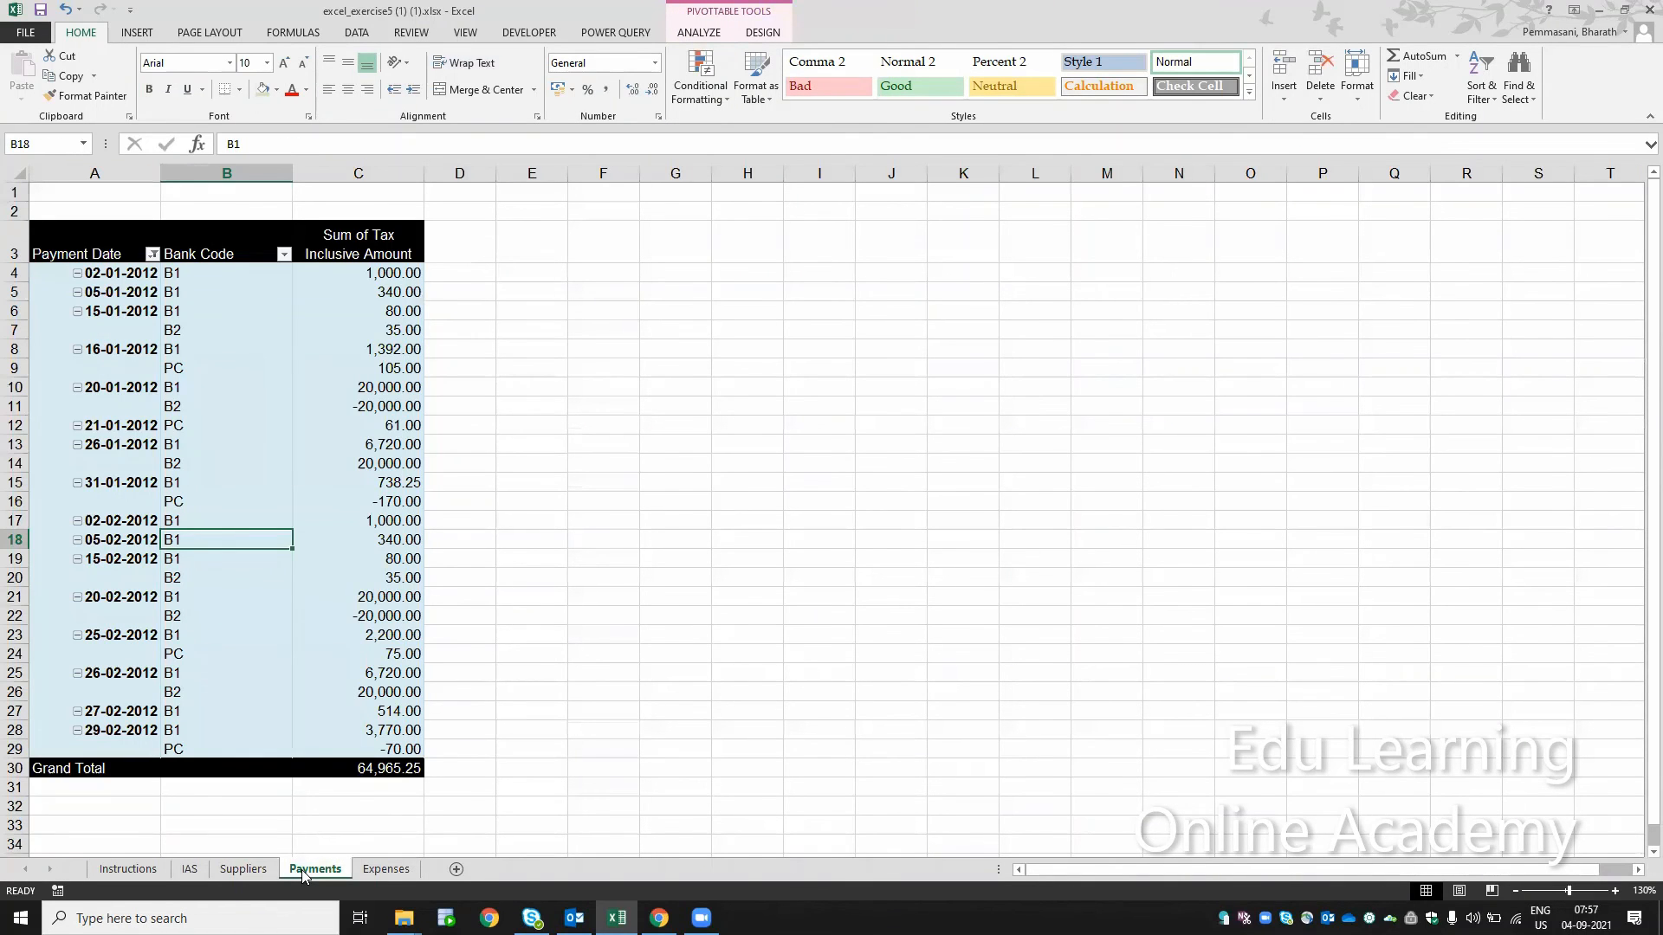
click(244, 869)
click(190, 870)
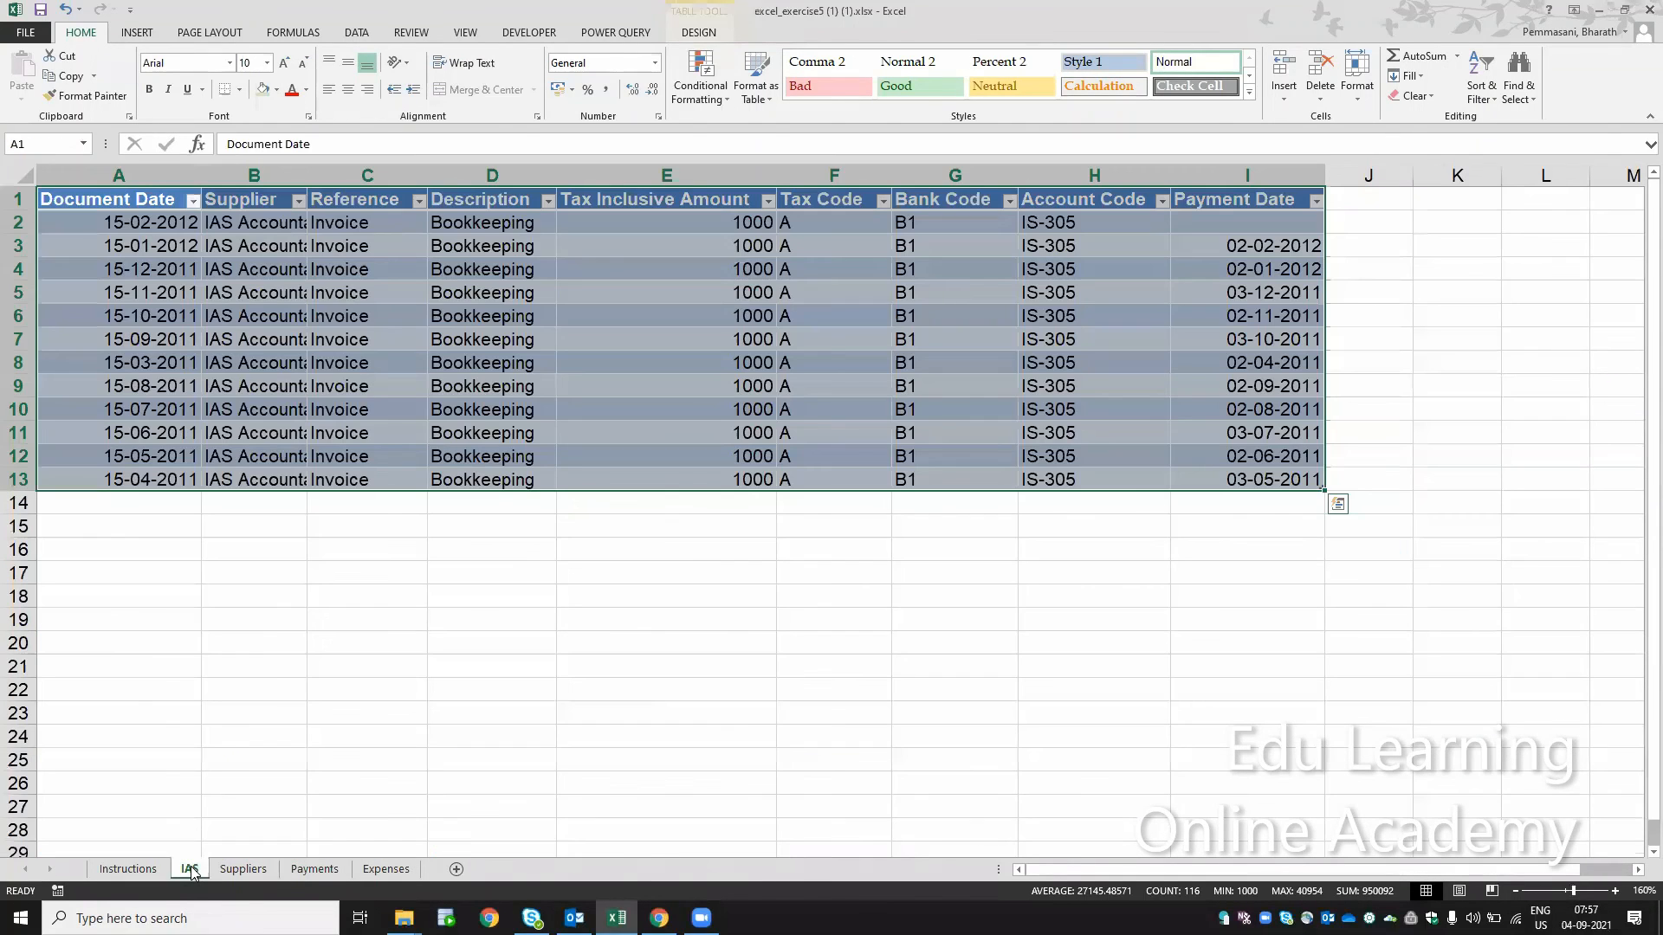